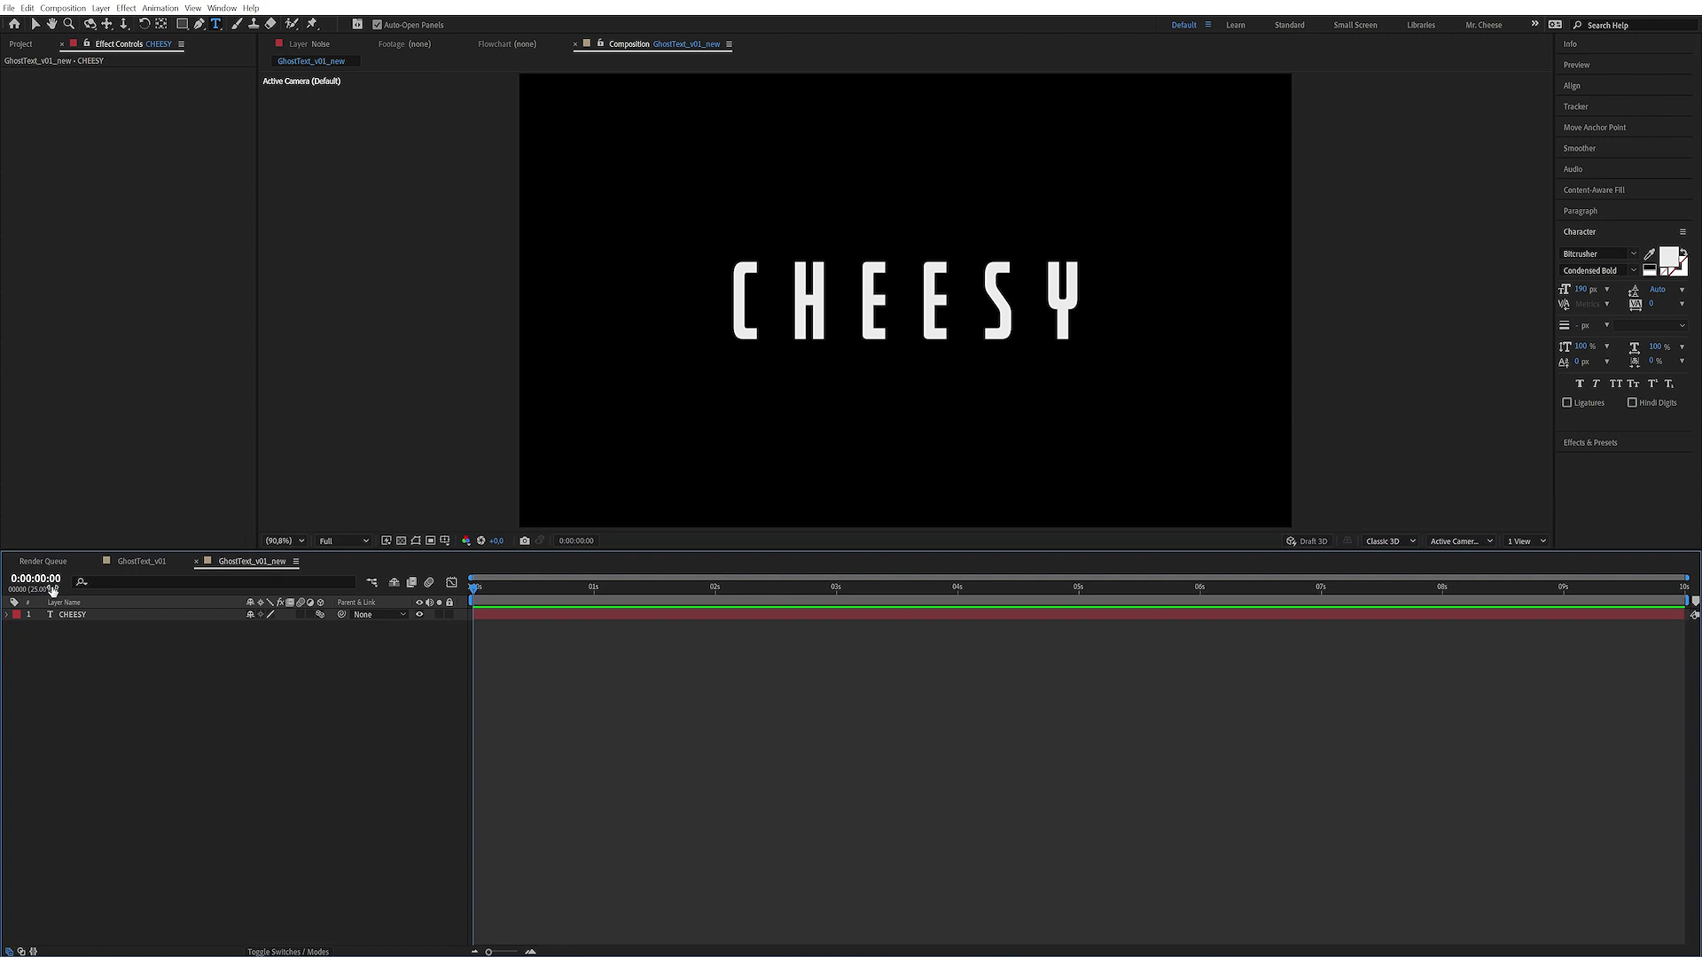
- Add a Tracking animator to the CHEESY text layer and expand its range selector
left_click(72, 614)
left_click(8, 614)
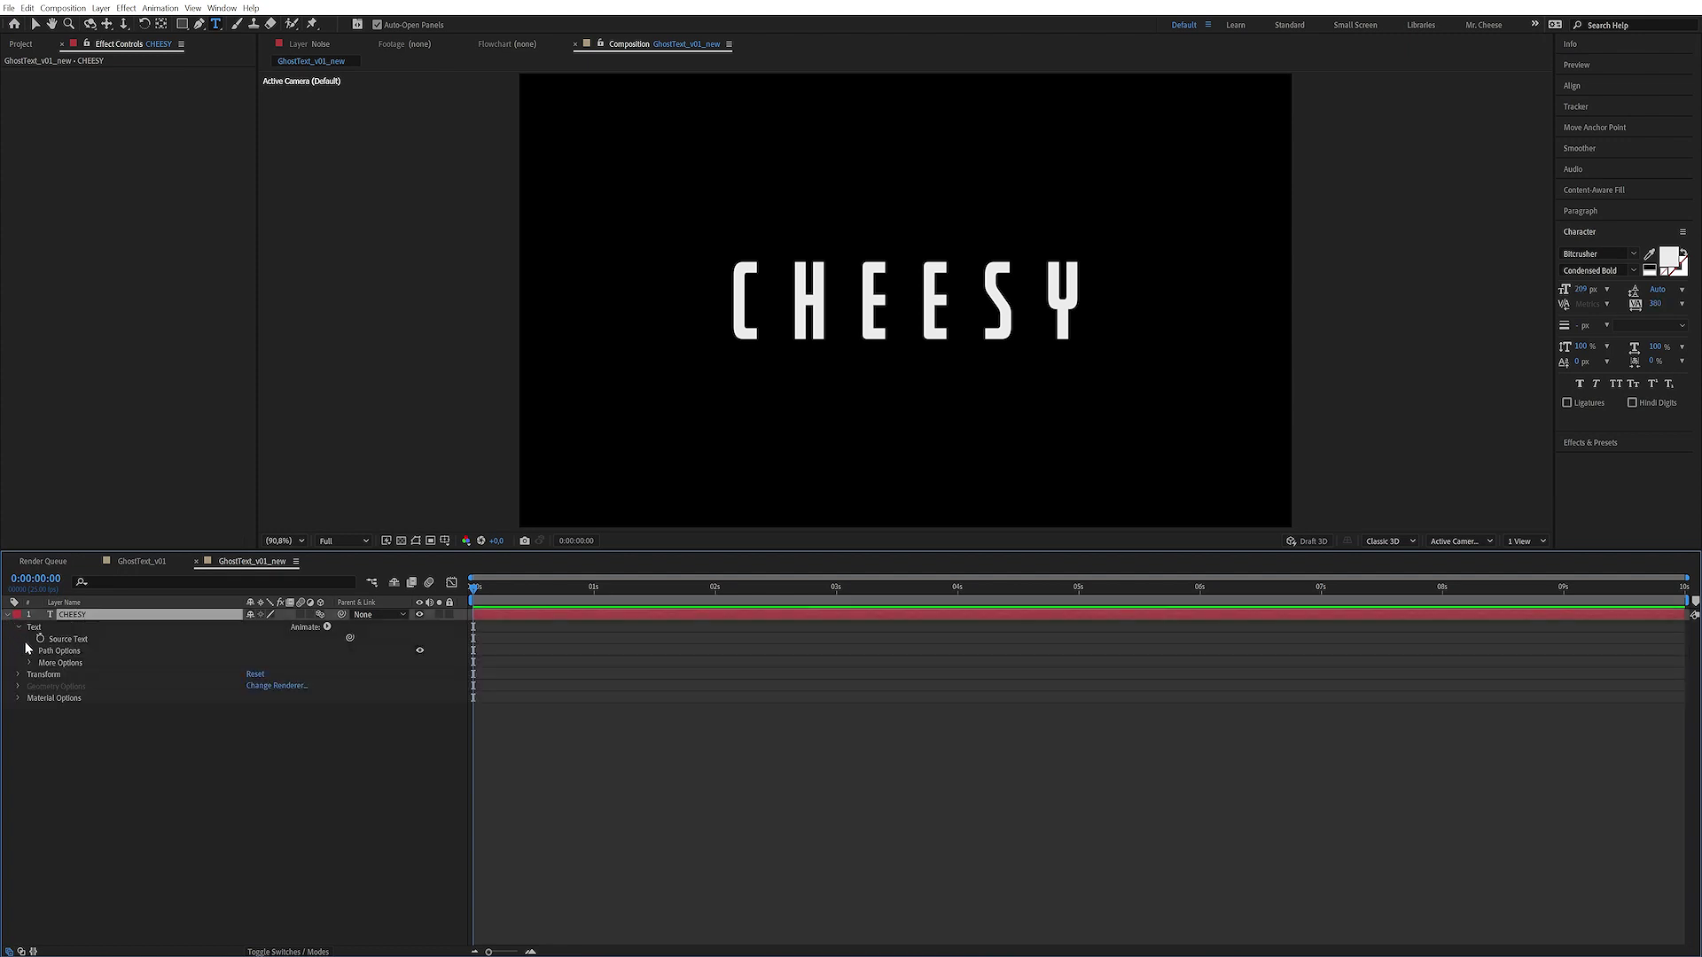
left_click(327, 626)
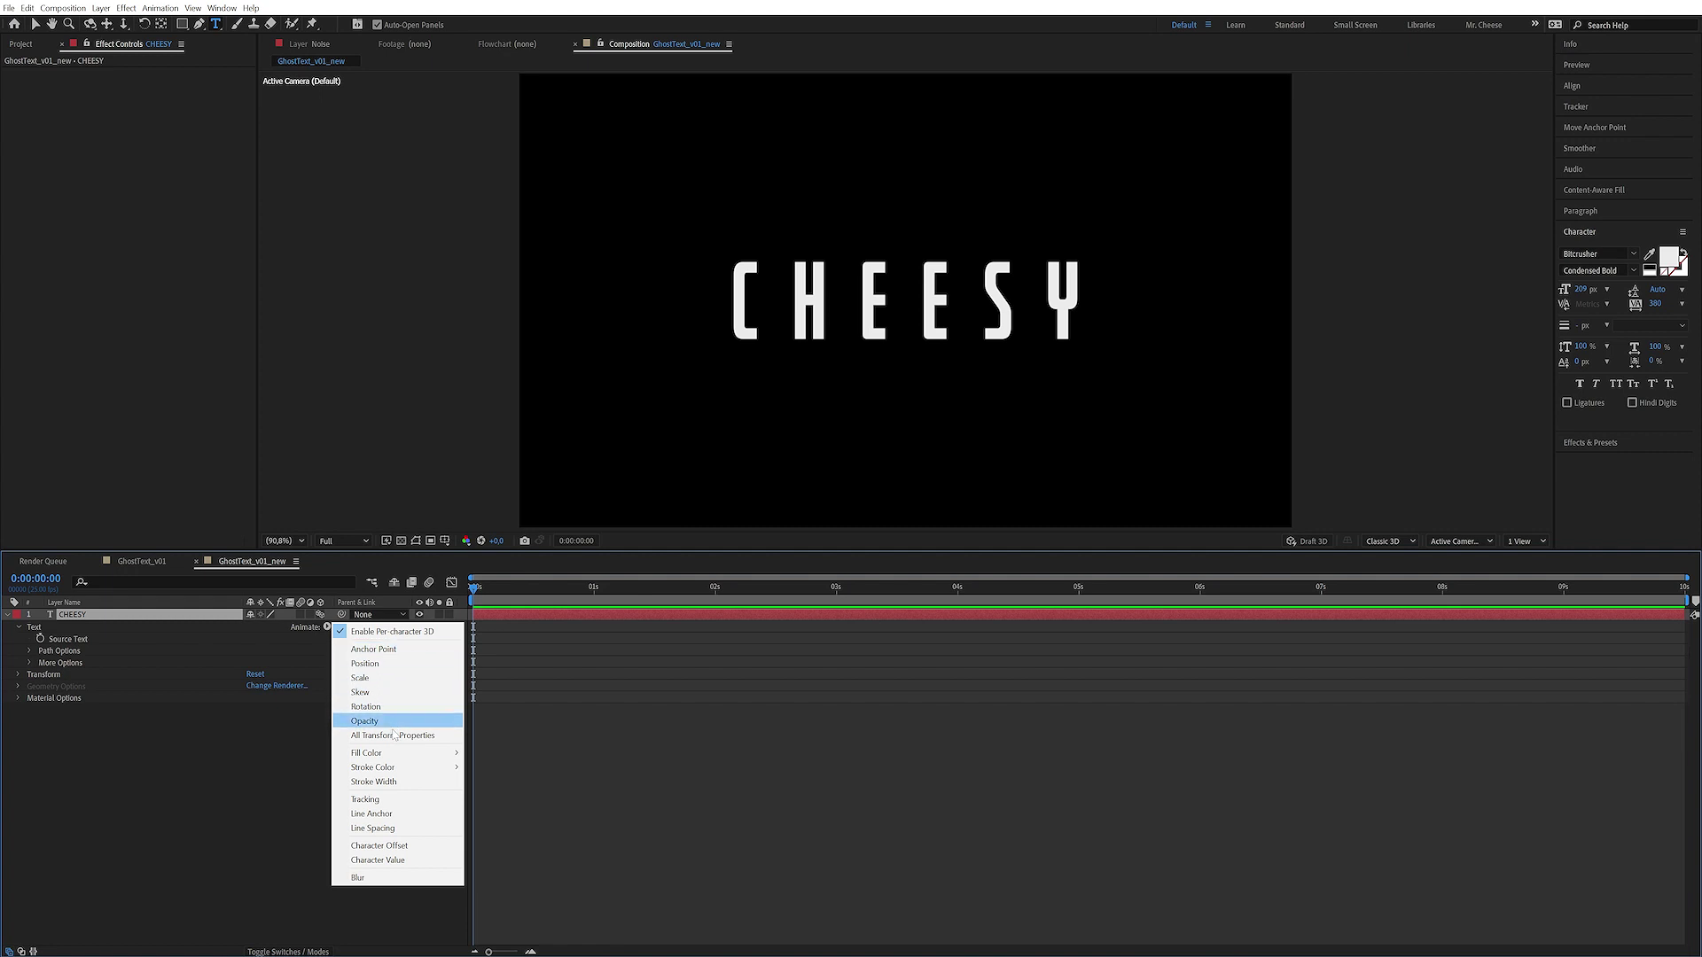
left_click(390, 799)
left_click(221, 771)
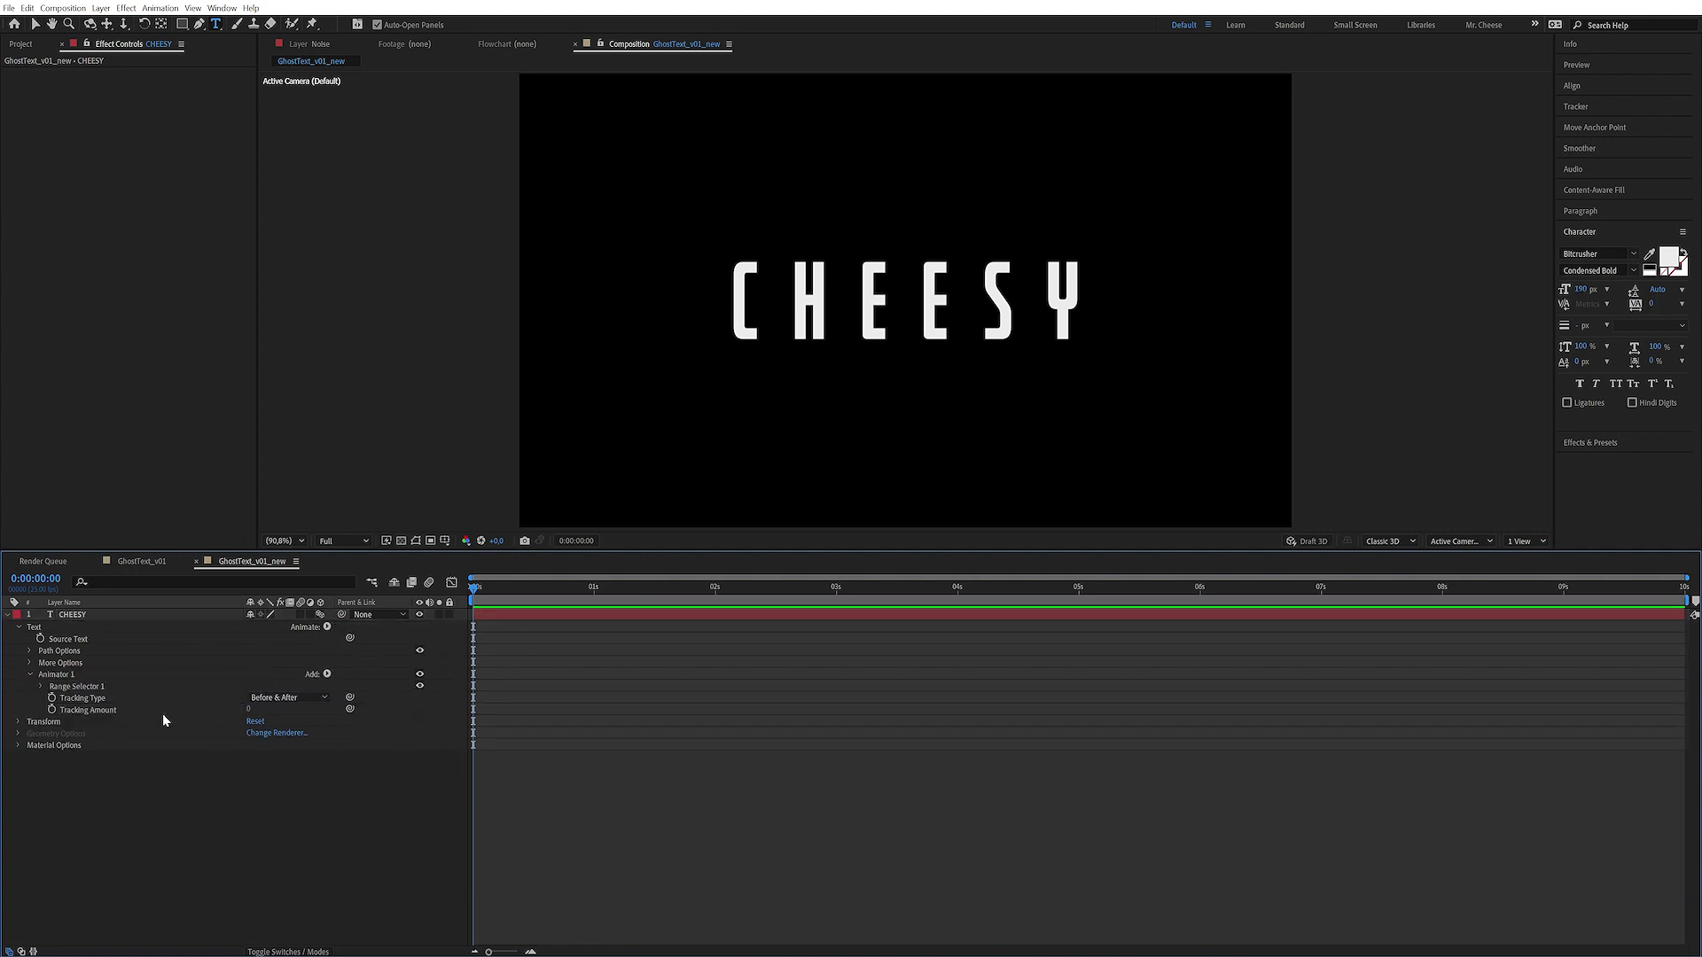
left_click(40, 686)
- Keyframe the Tracking Amount at 0 on the composition's last frame and at 128 on the first frame
left_click_drag(595, 587, 584, 587)
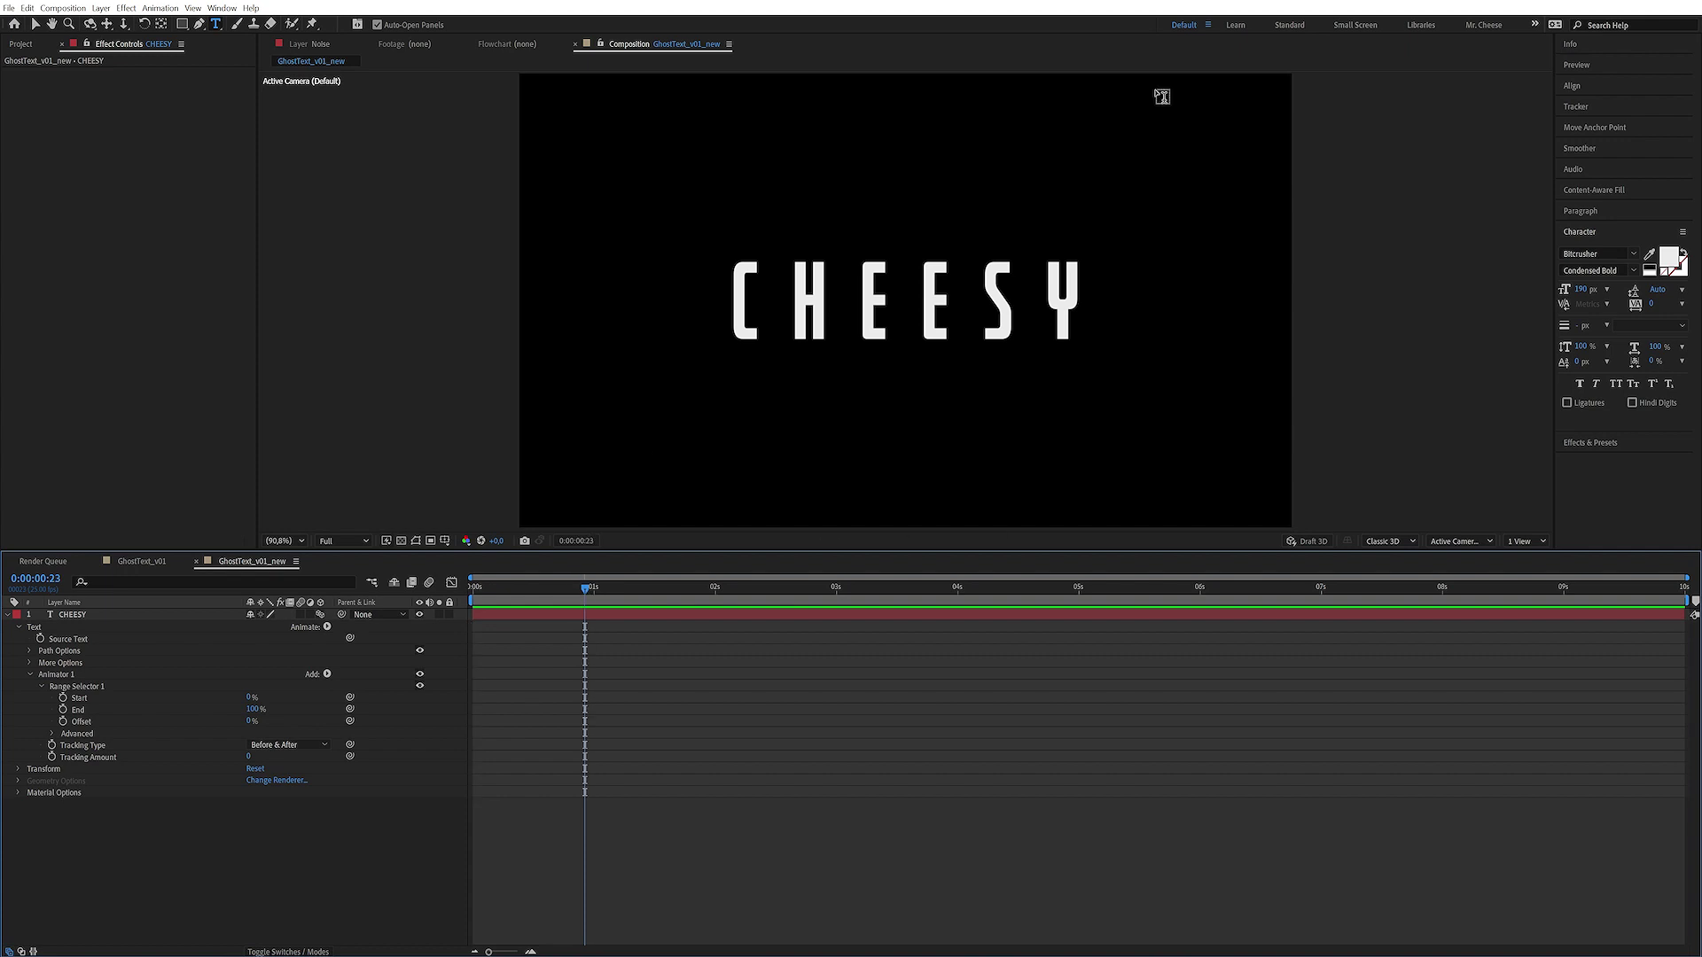
key("End")
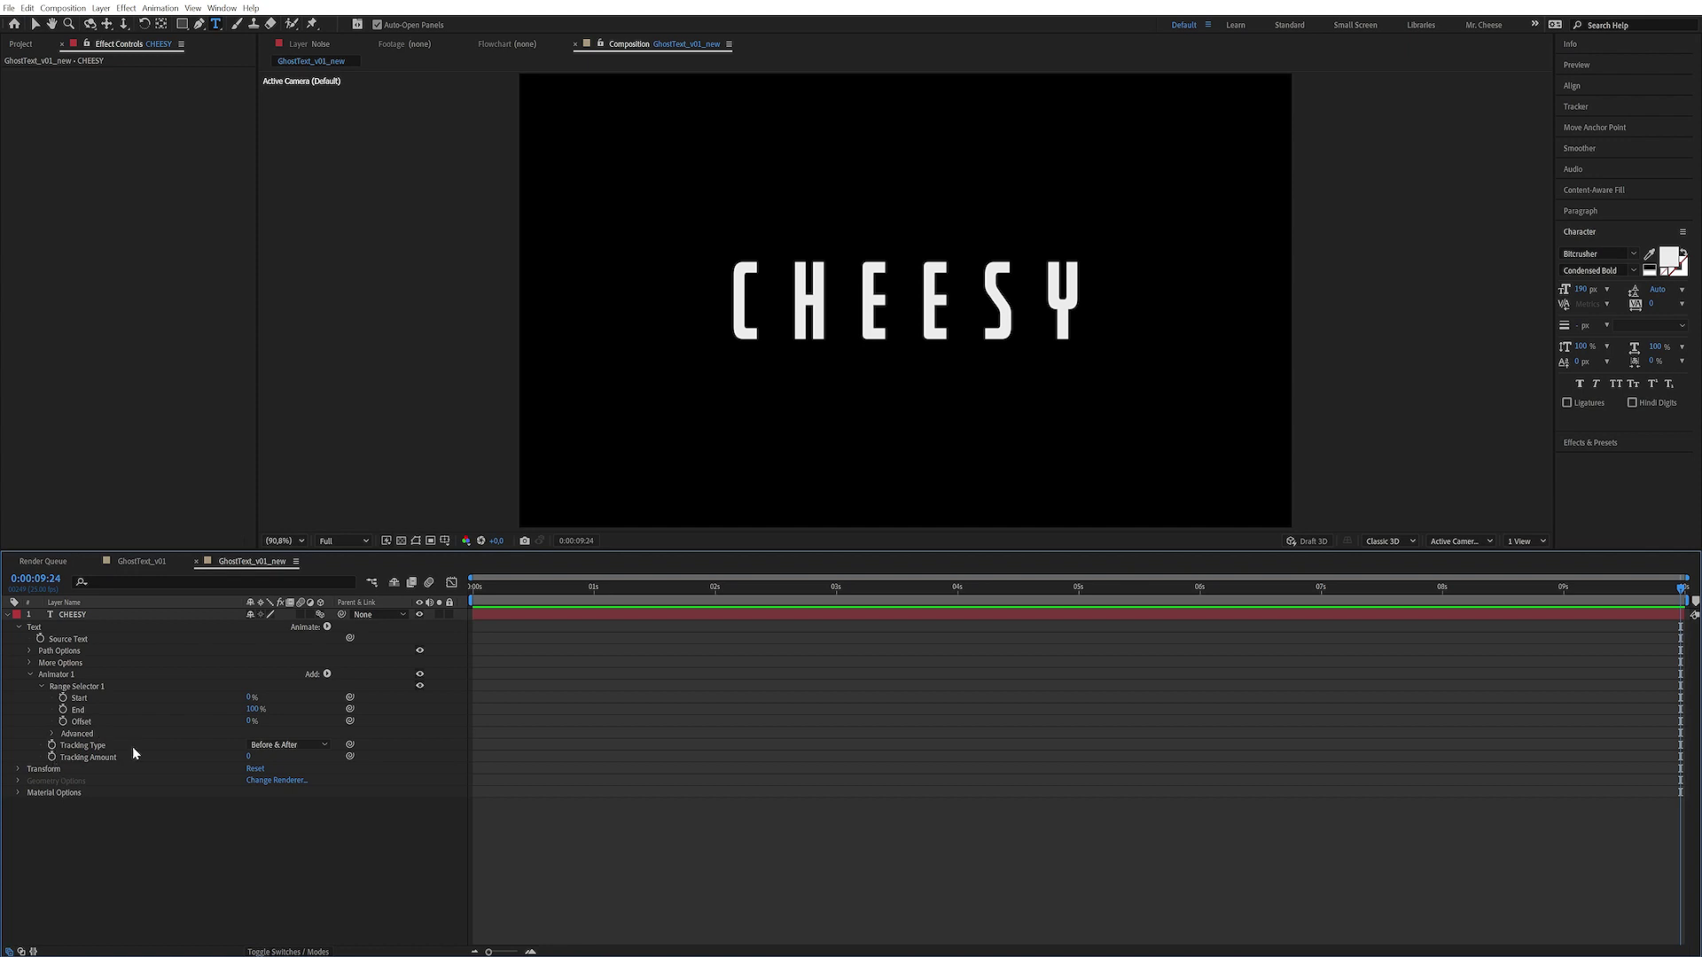
left_click(51, 756)
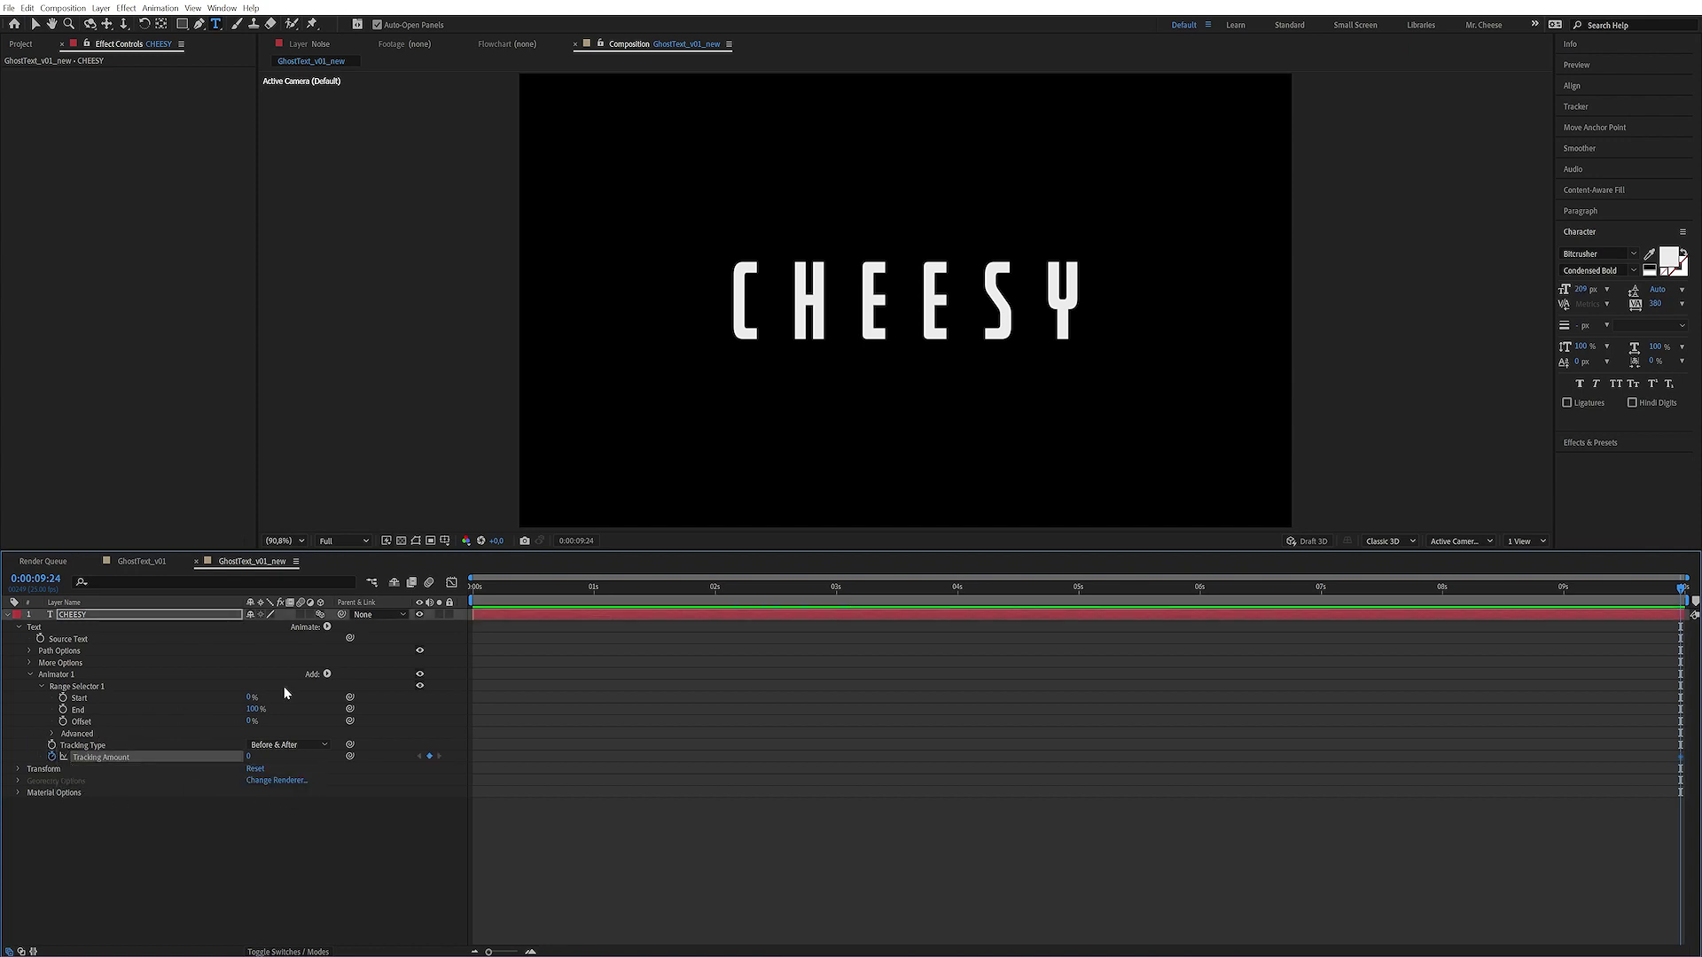
key("Home")
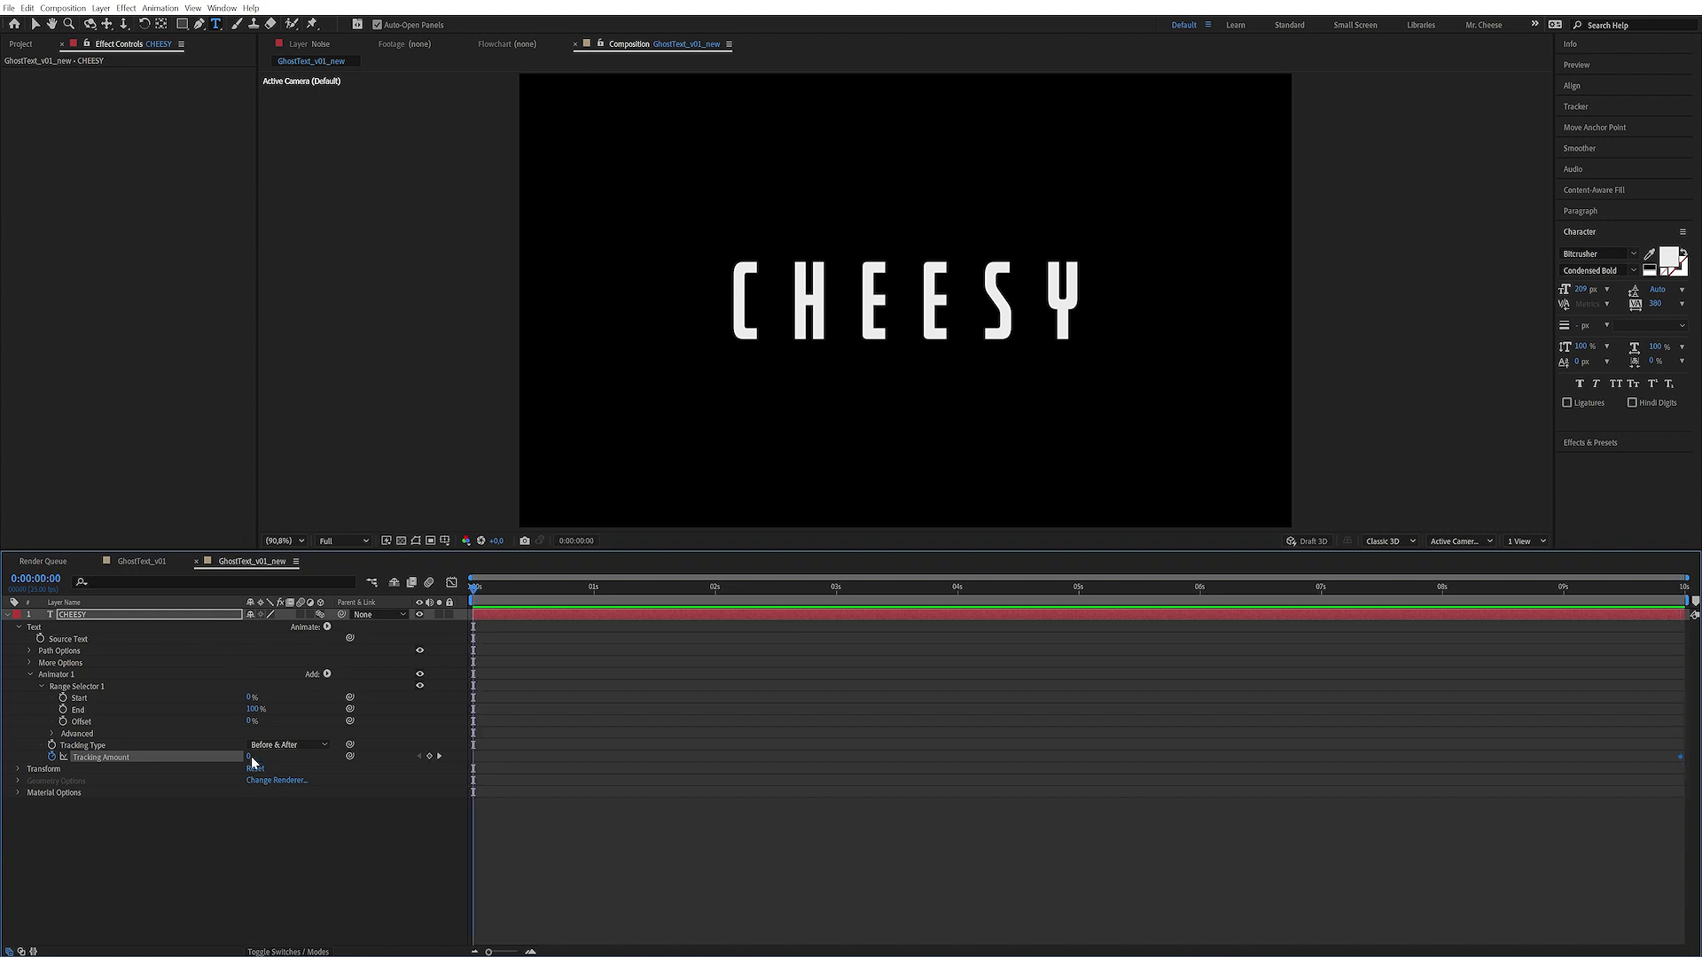
left_click_drag(250, 756, 346, 747)
key("space")
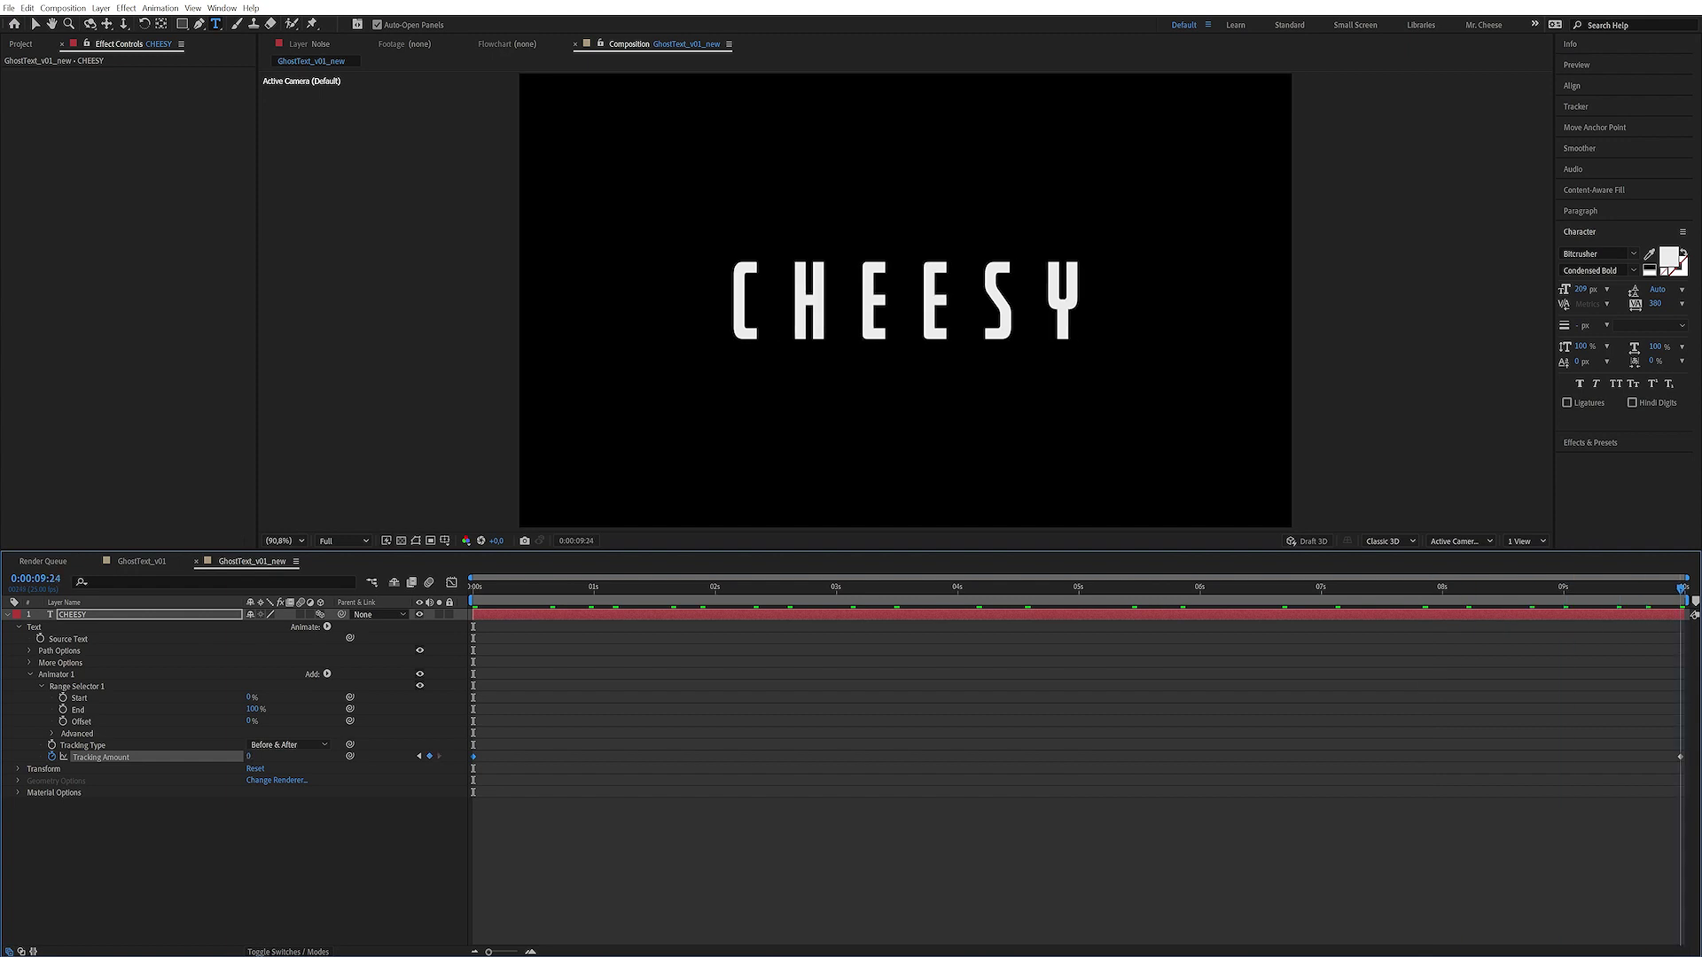
- Keyframe the CHEESY layer's Scale at 110% on the last frame and 90% on the first frame, and scrub through the result
left_click(103, 618)
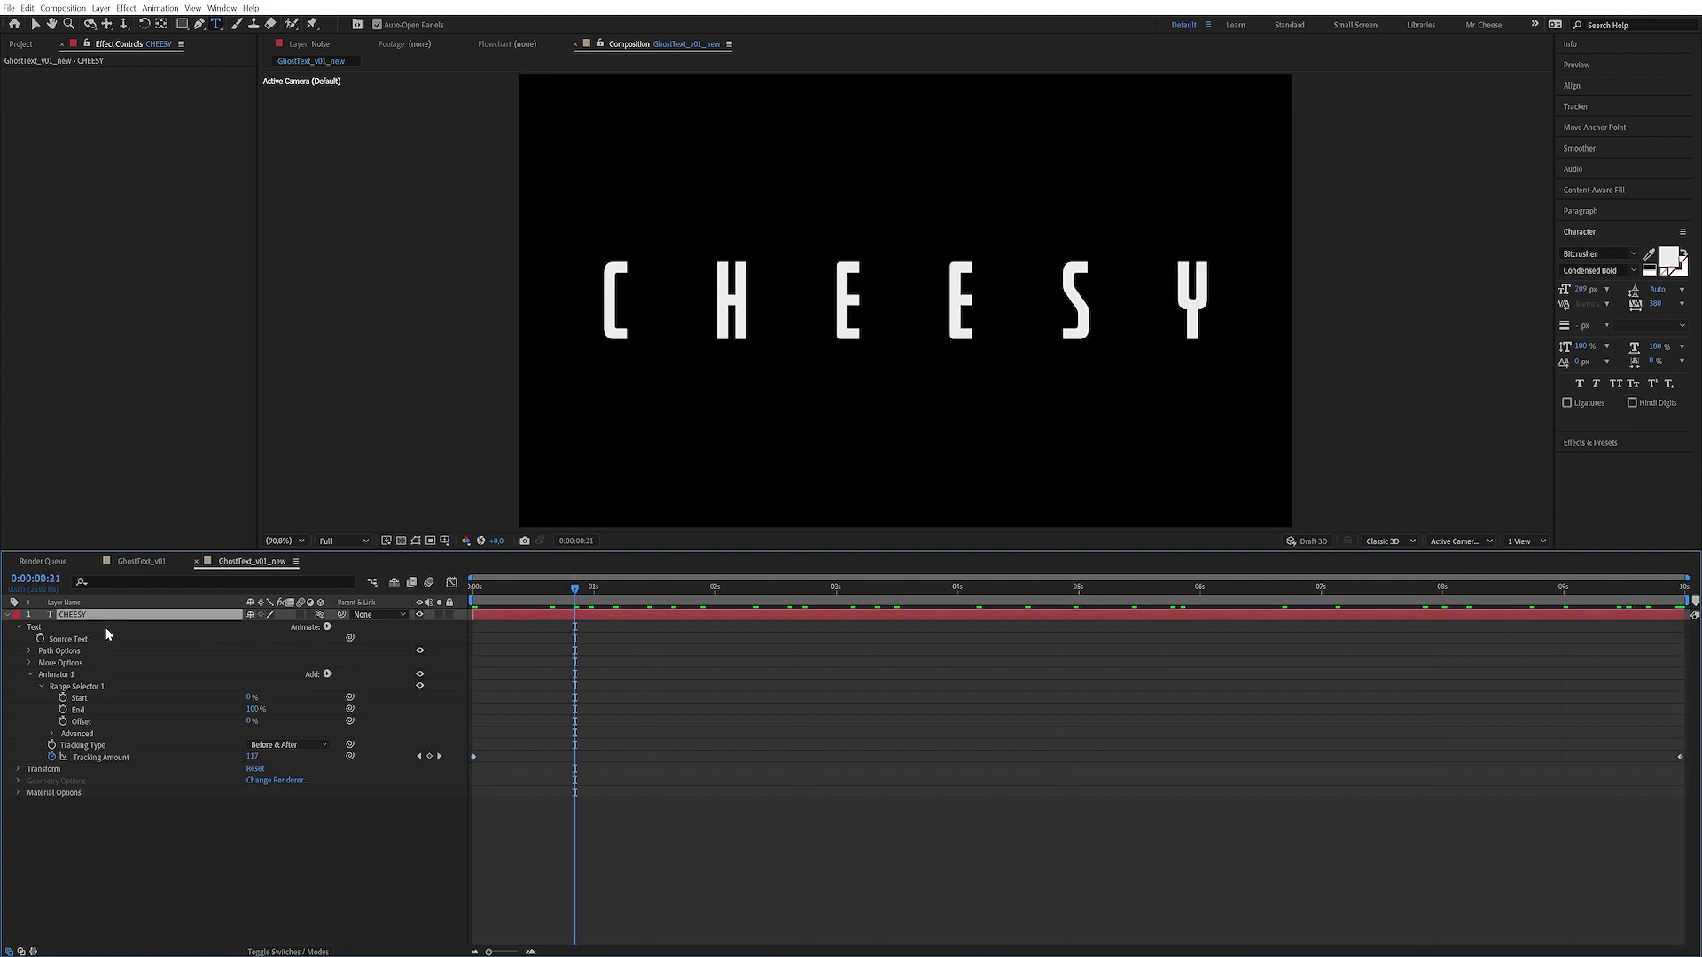
key("Right")
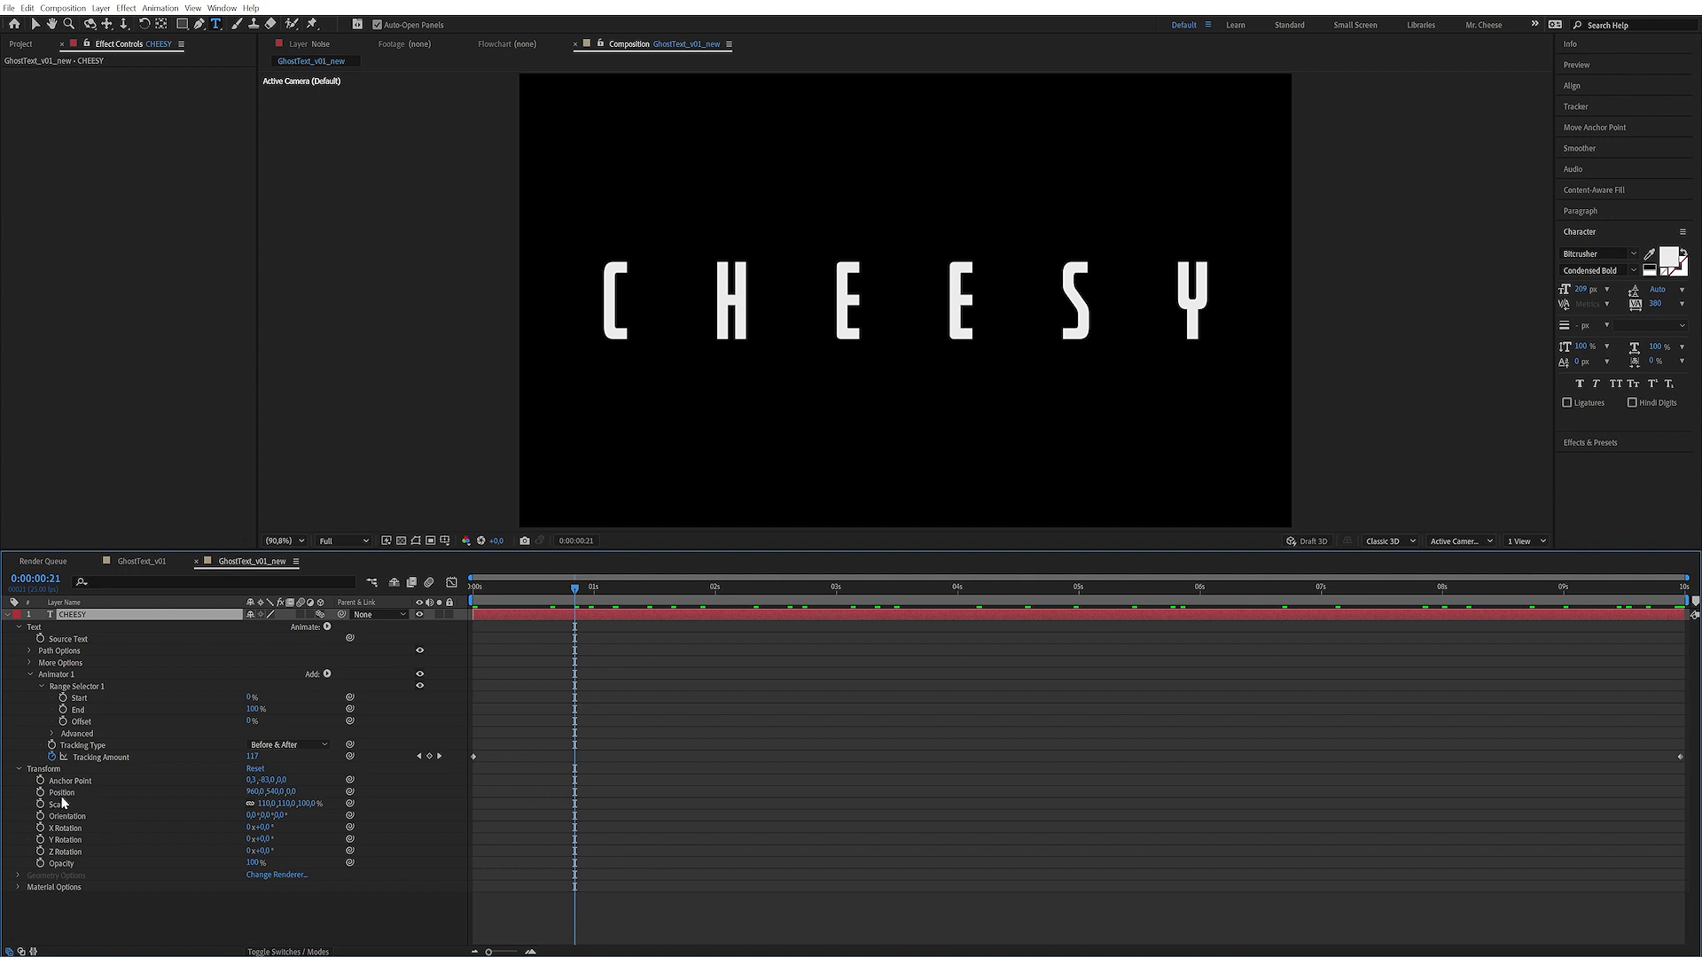
left_click_drag(575, 611, 1681, 586)
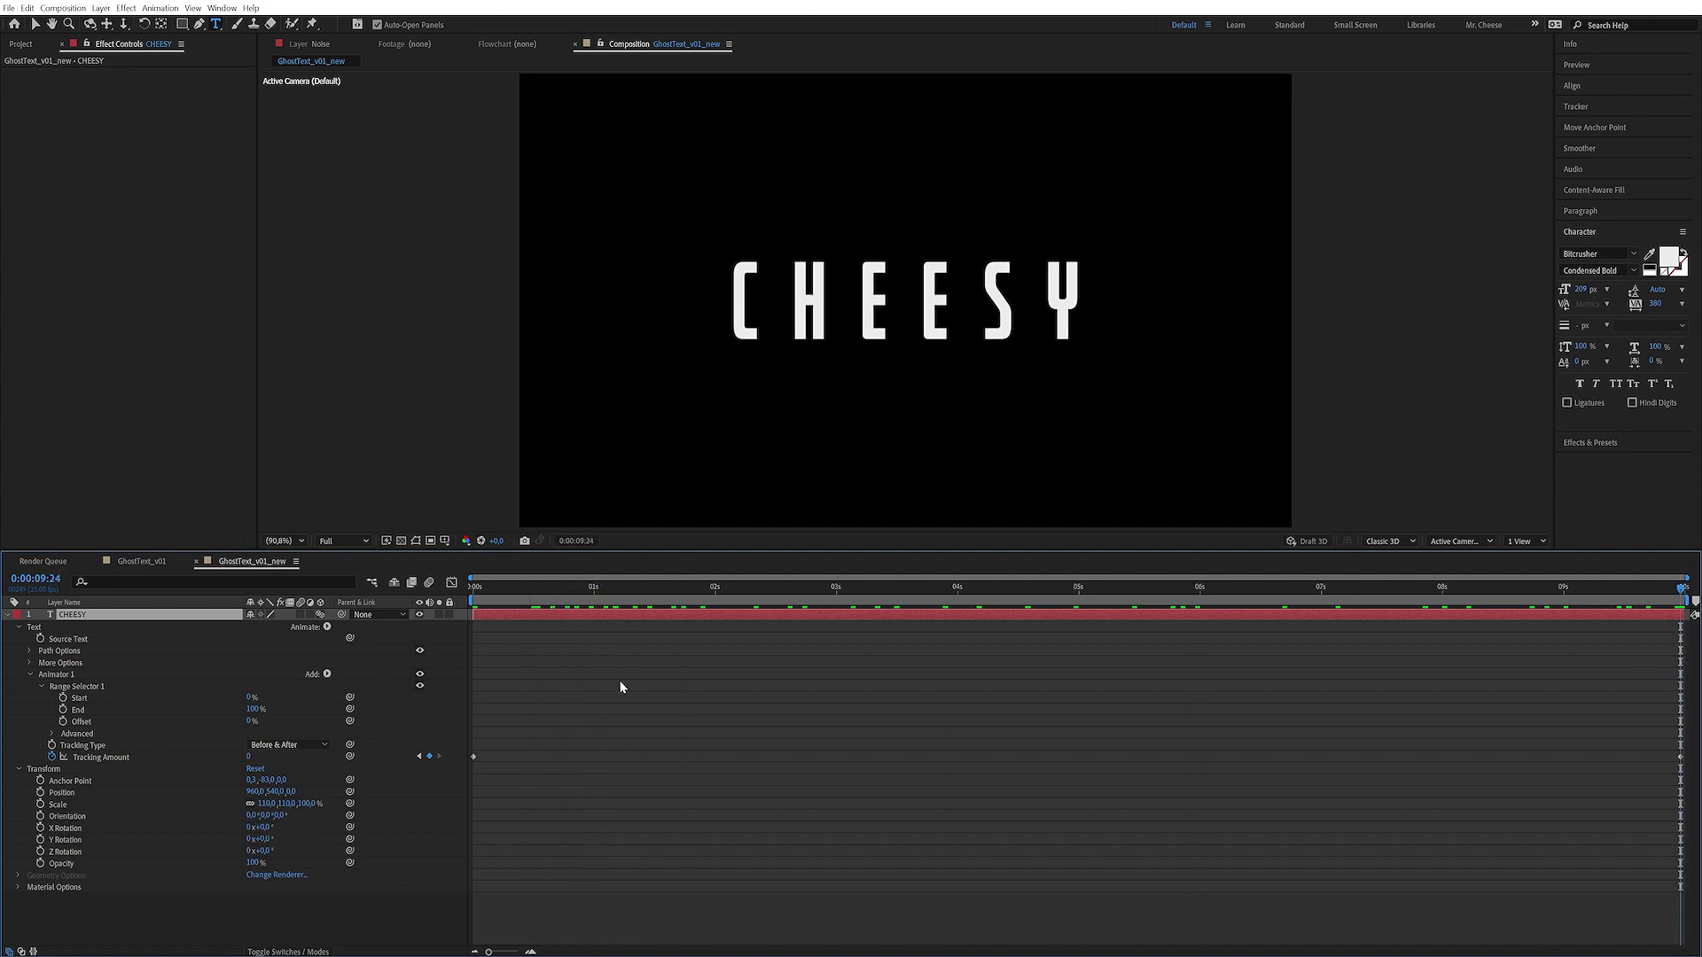
left_click(40, 804)
key("Home")
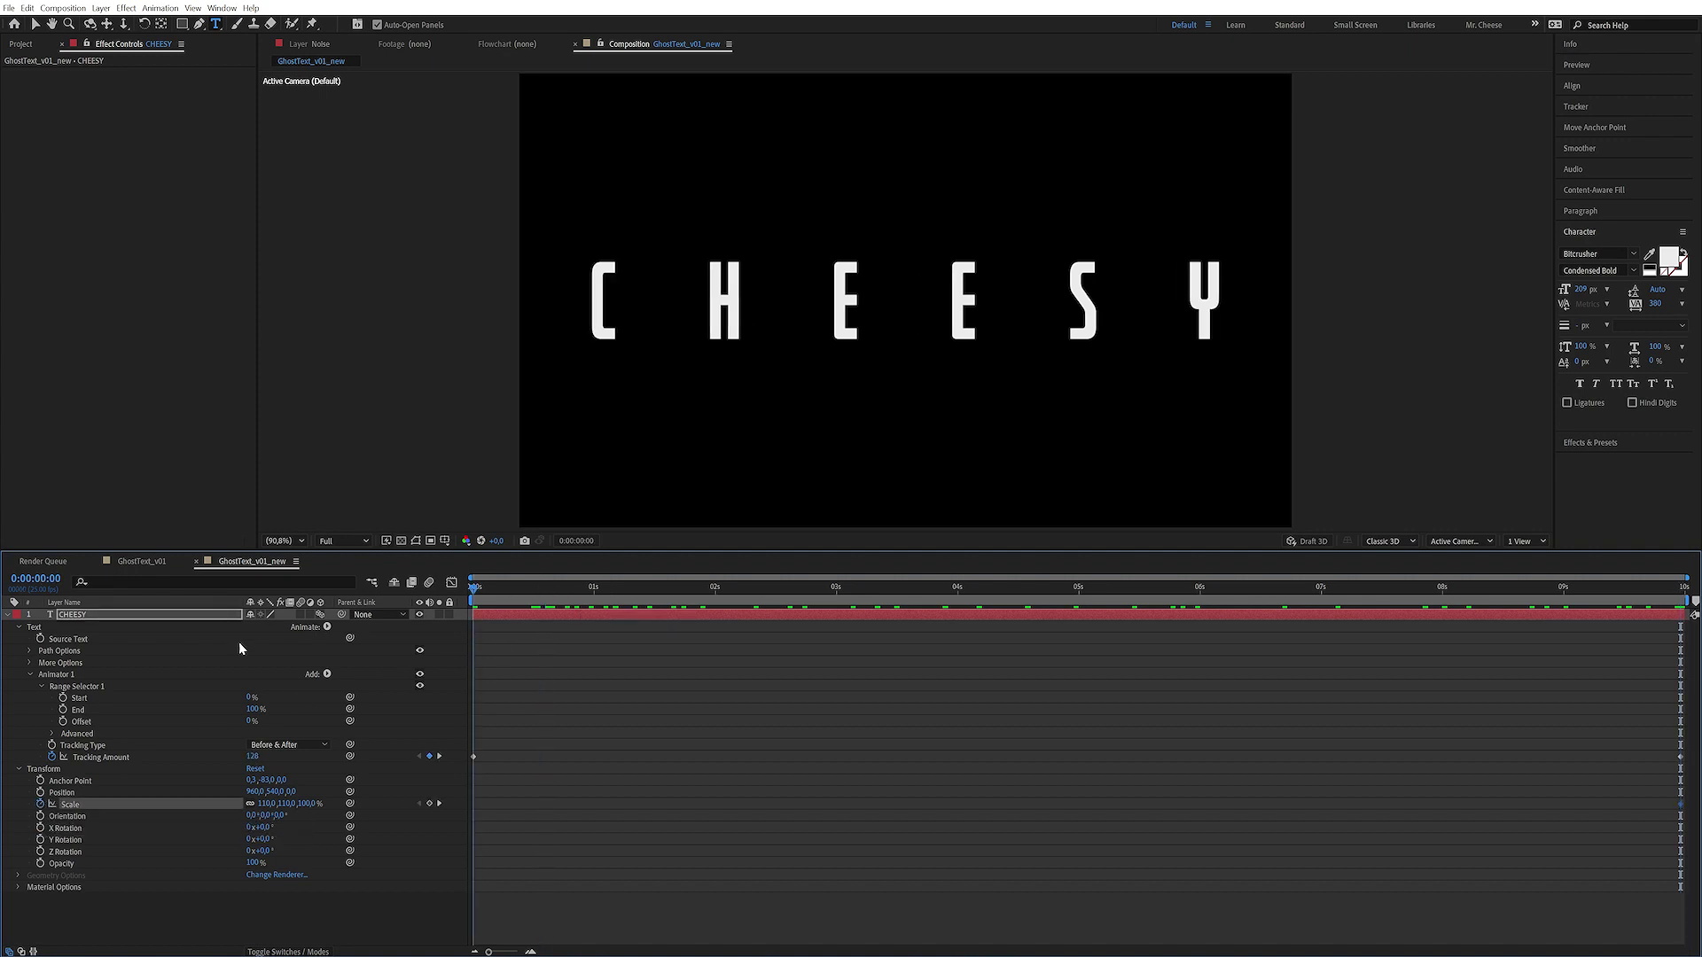
left_click(310, 803)
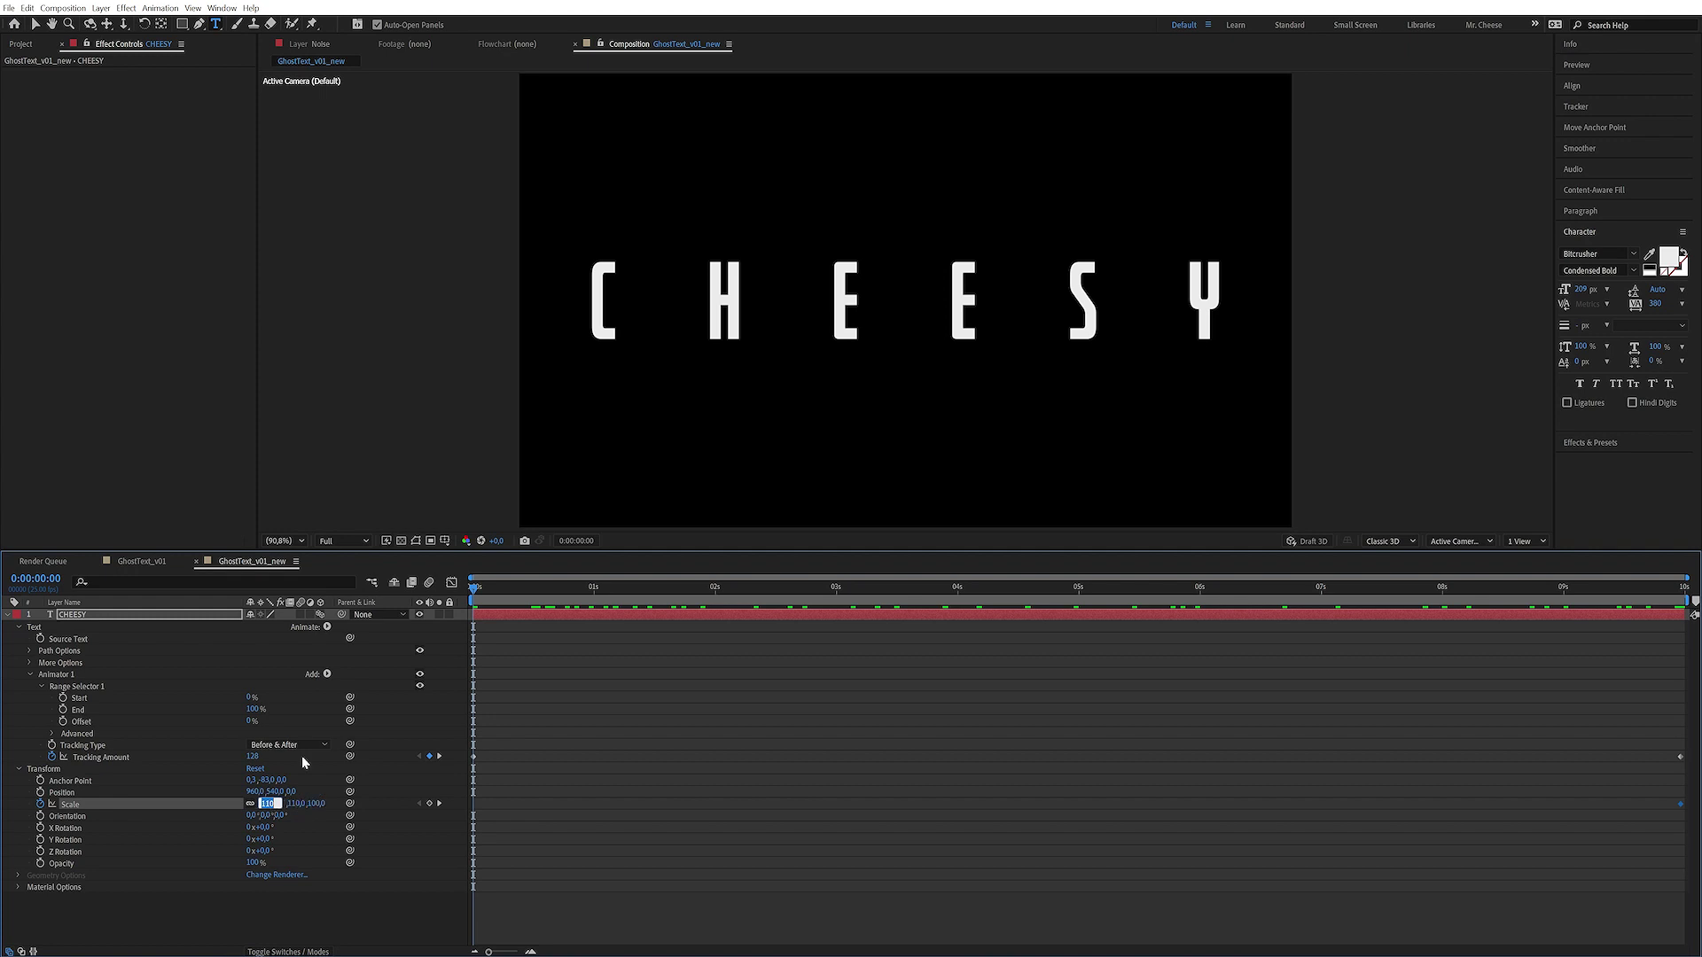
key("Return")
left_click_drag(519, 588, 1380, 623)
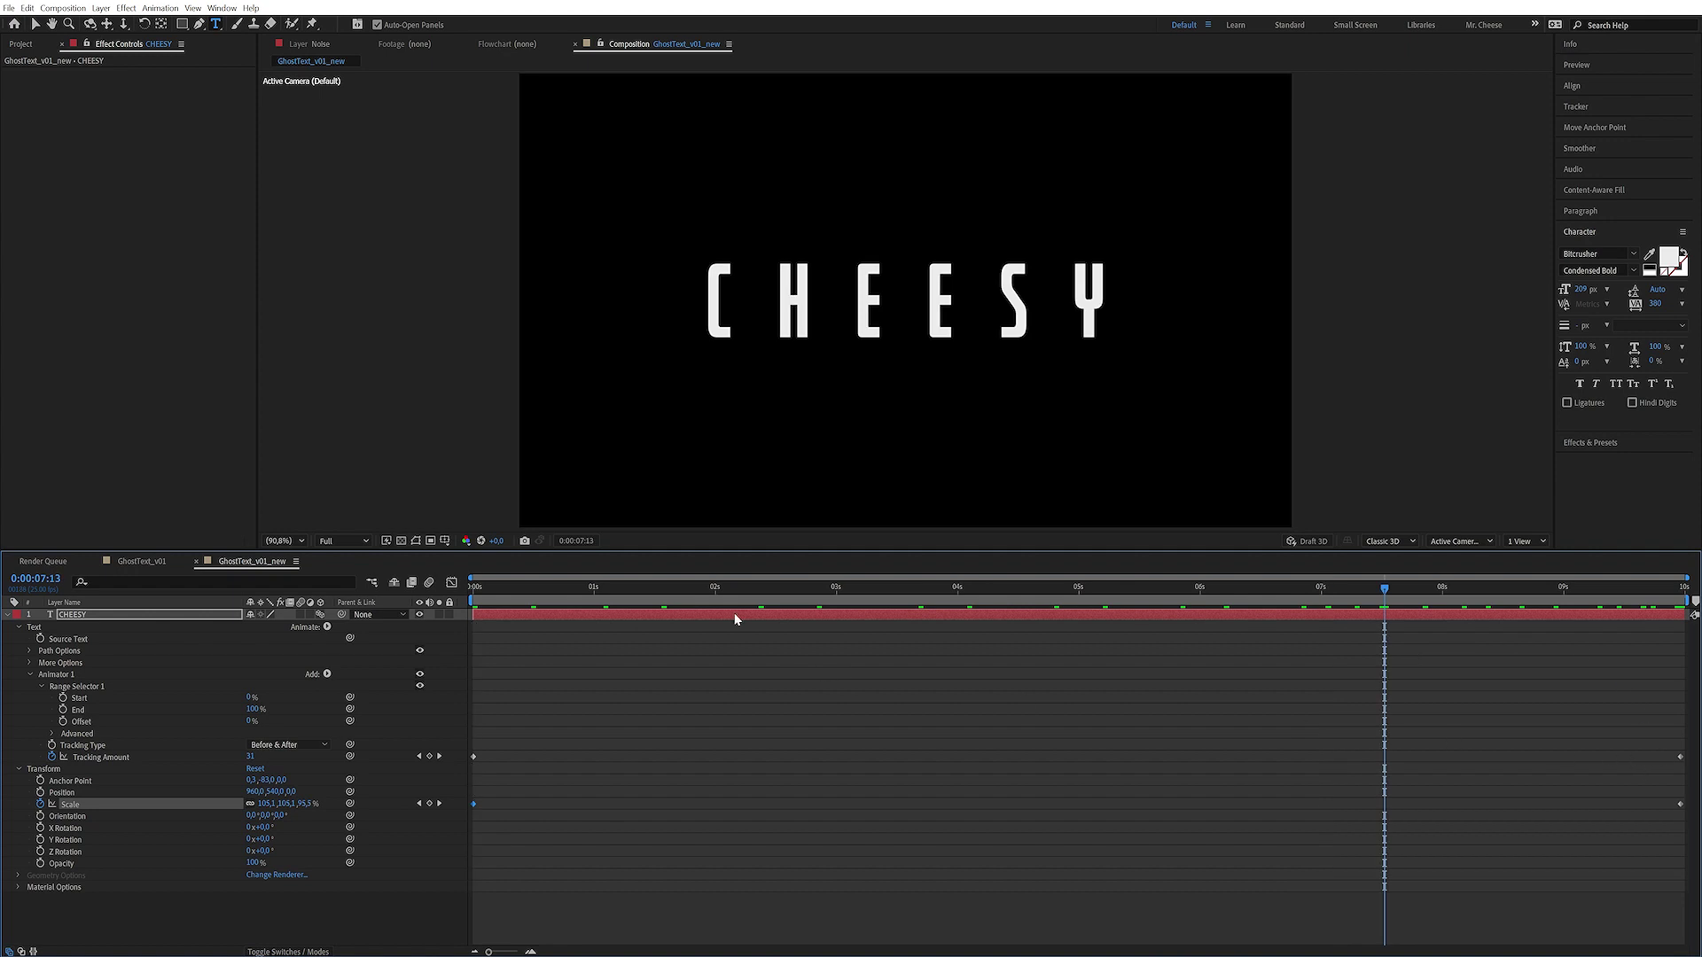
- Shape the Tracking Amount speed graph into a very fast start with a long ease-out extending back to about 5 seconds
key("u")
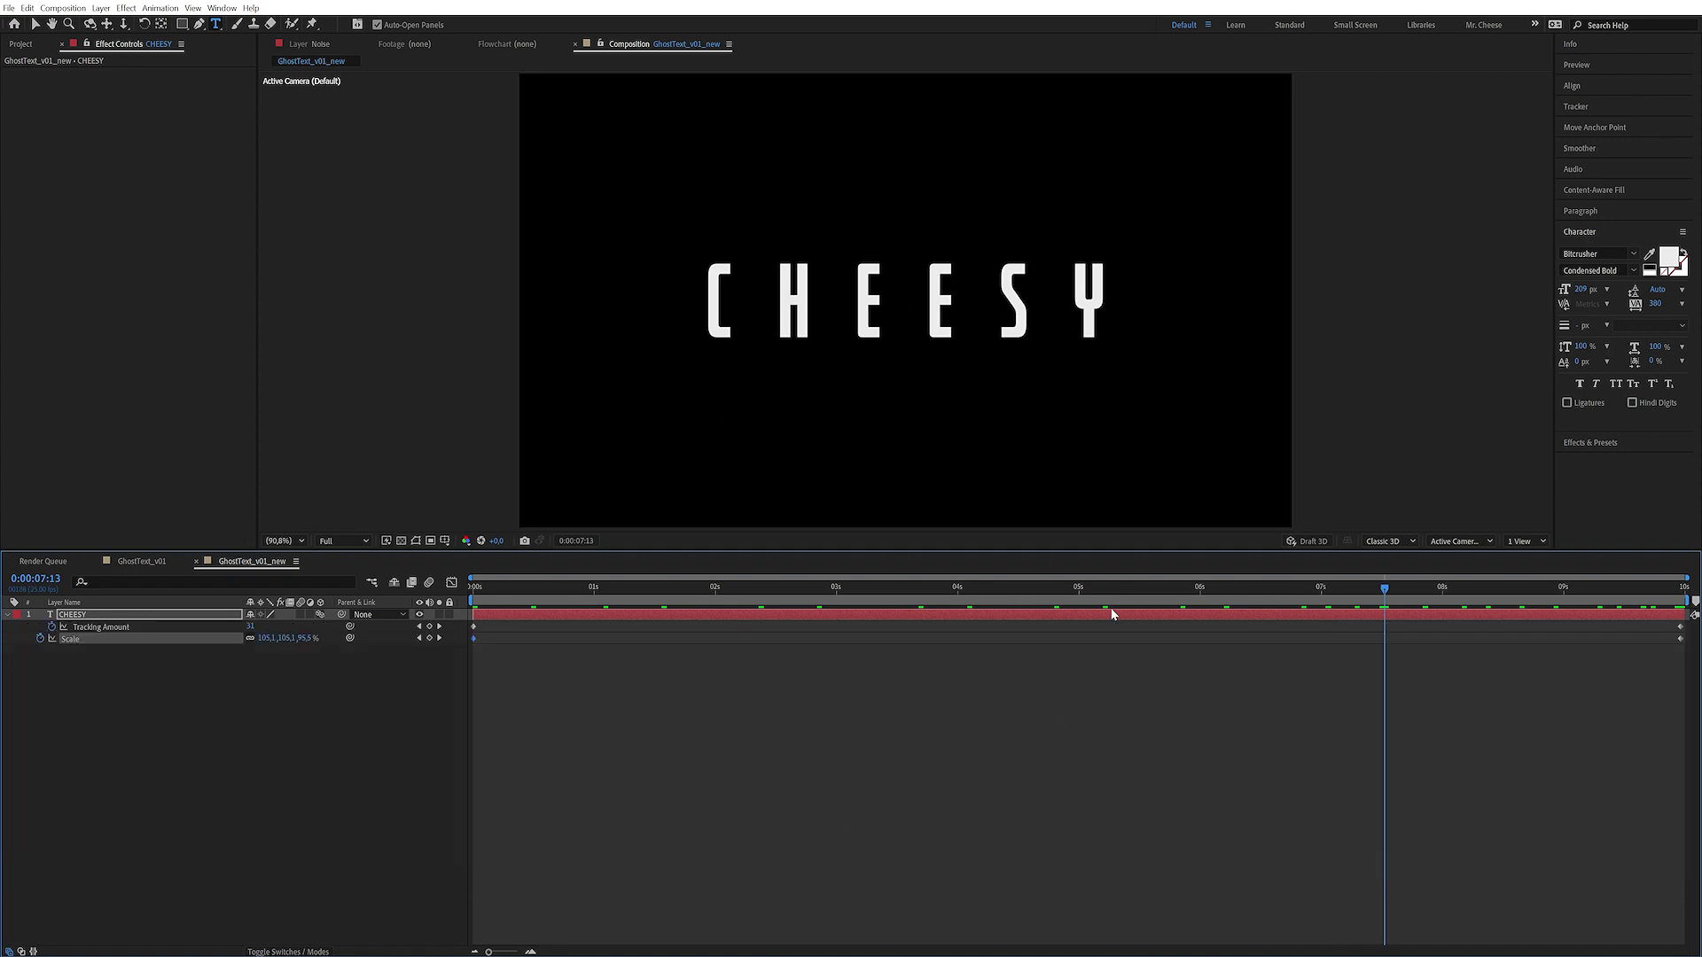
left_click(1642, 661)
left_click(1679, 626)
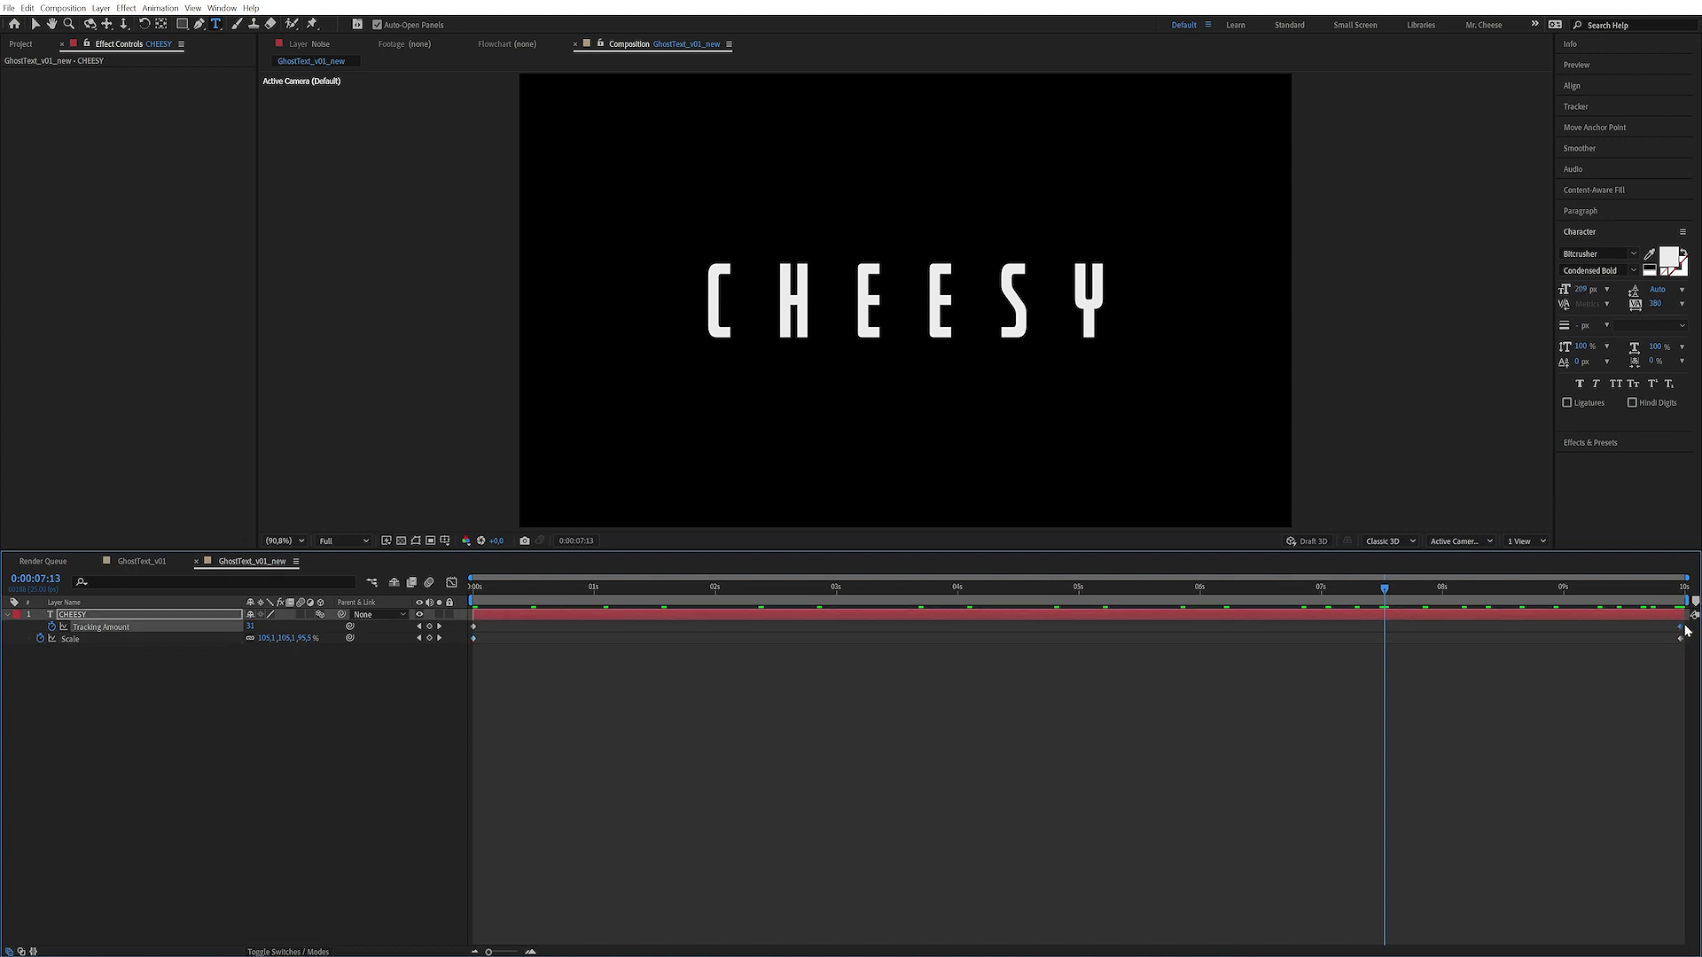
left_click(451, 583)
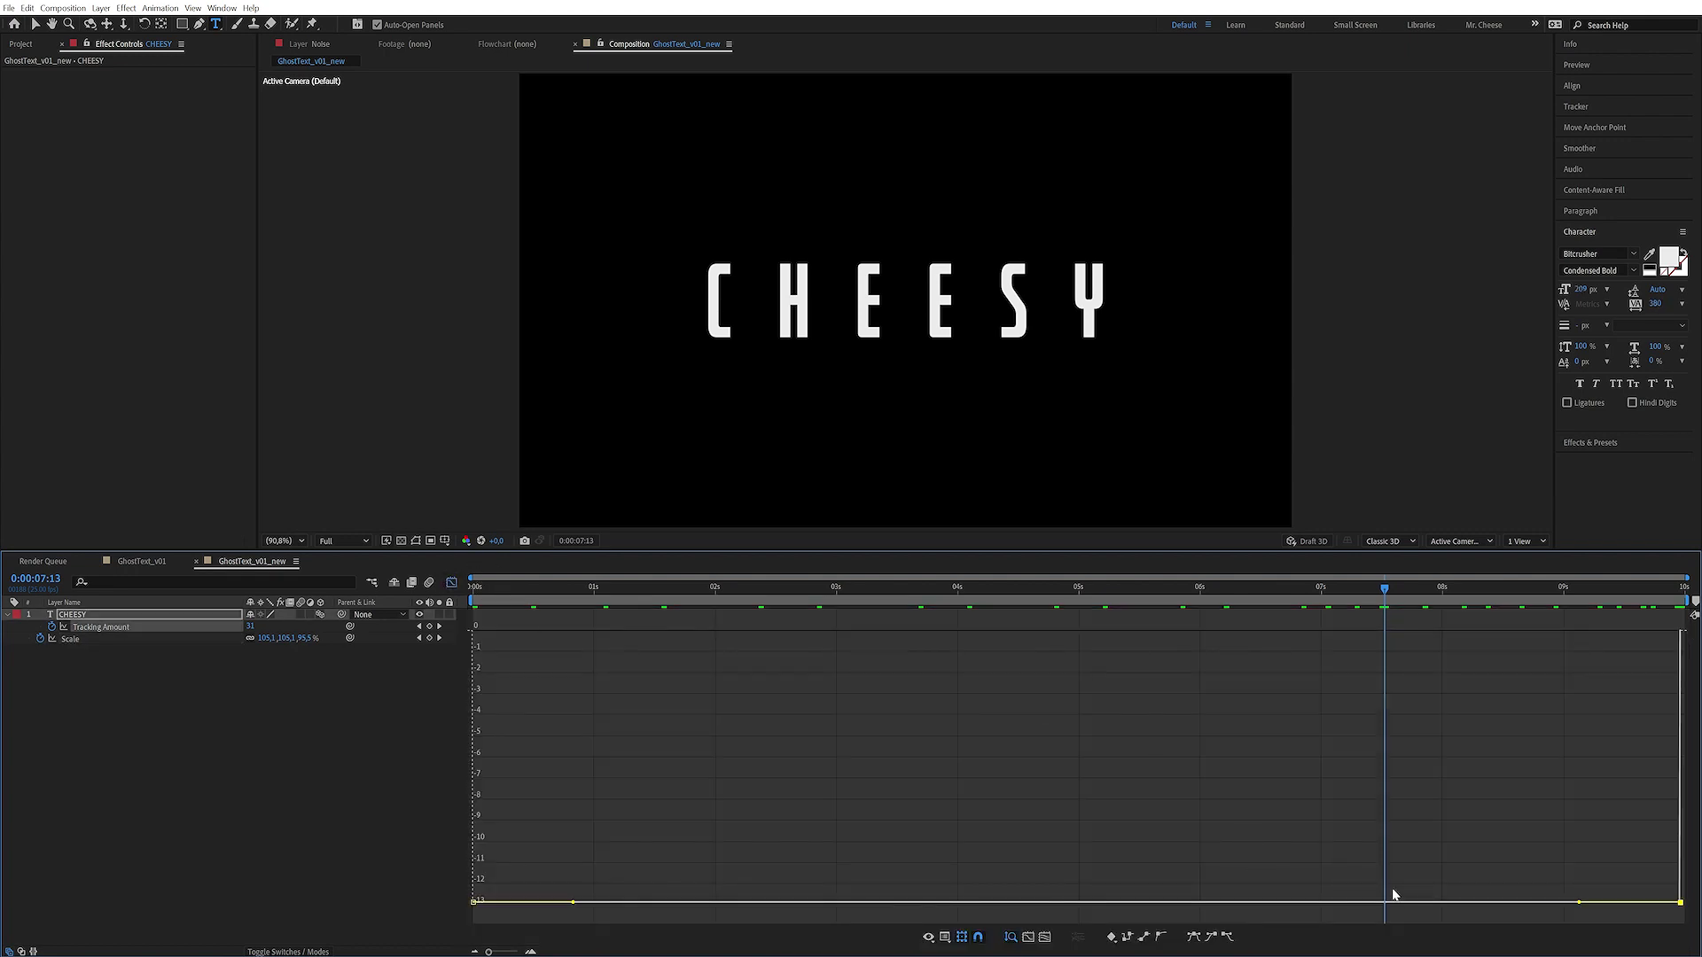
left_click_drag(1579, 904, 975, 626)
left_click(569, 702)
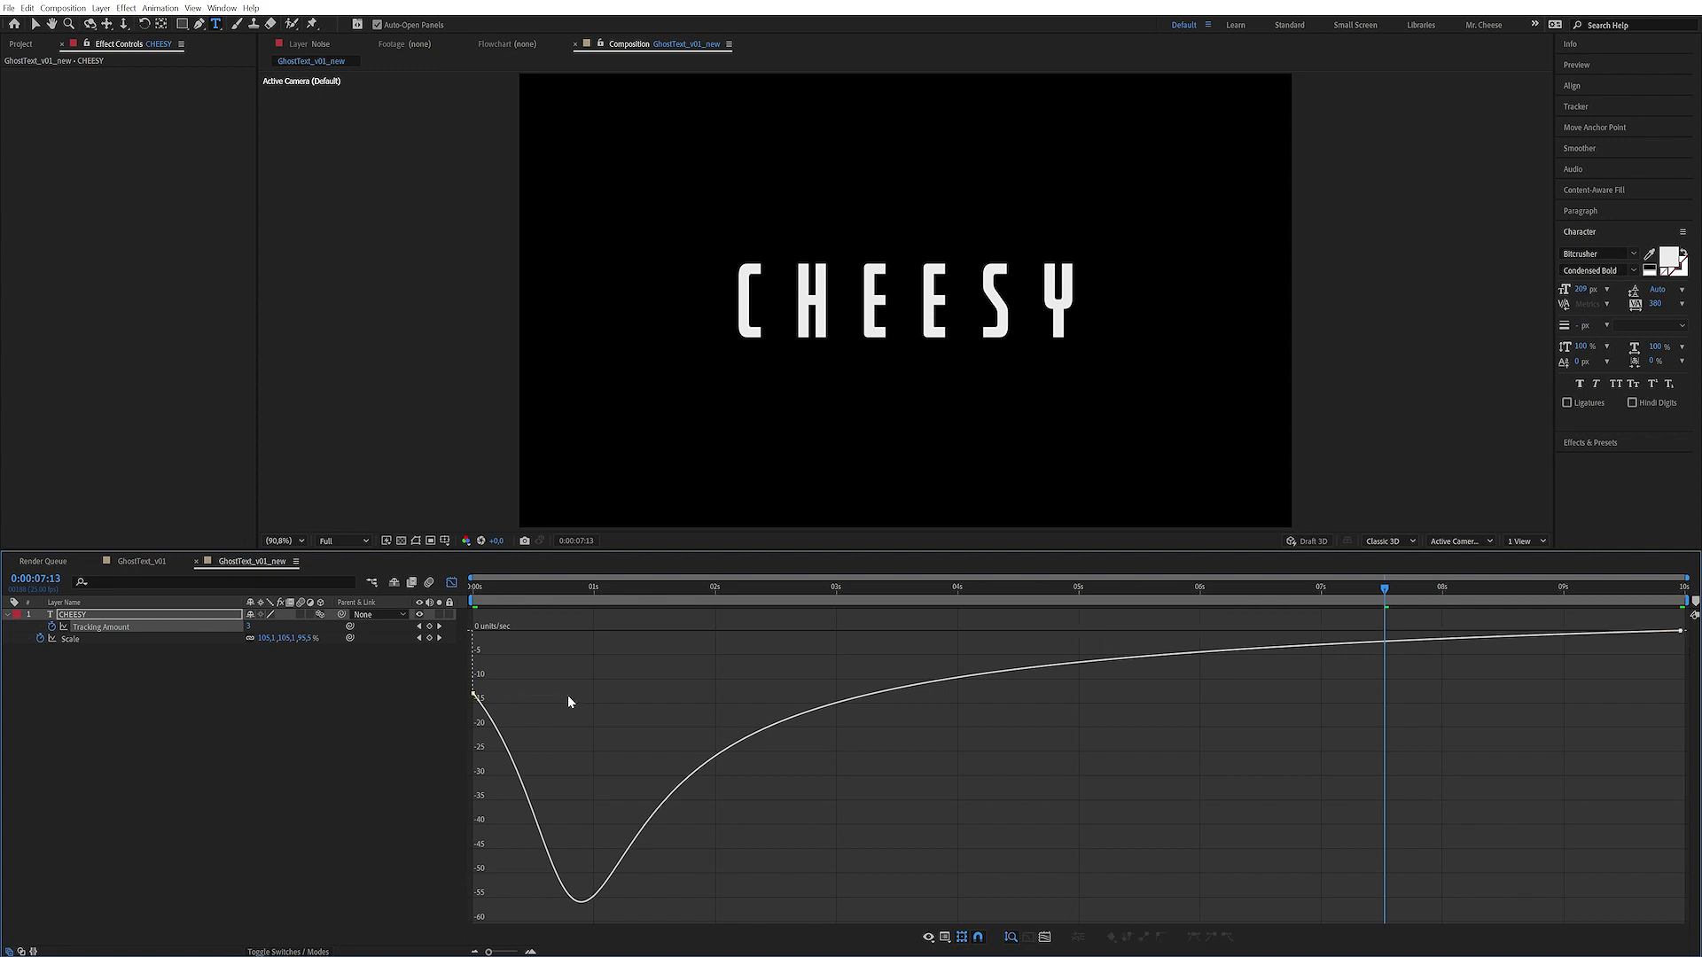
left_click_drag(522, 673, 448, 718)
left_click_drag(551, 694, 440, 684)
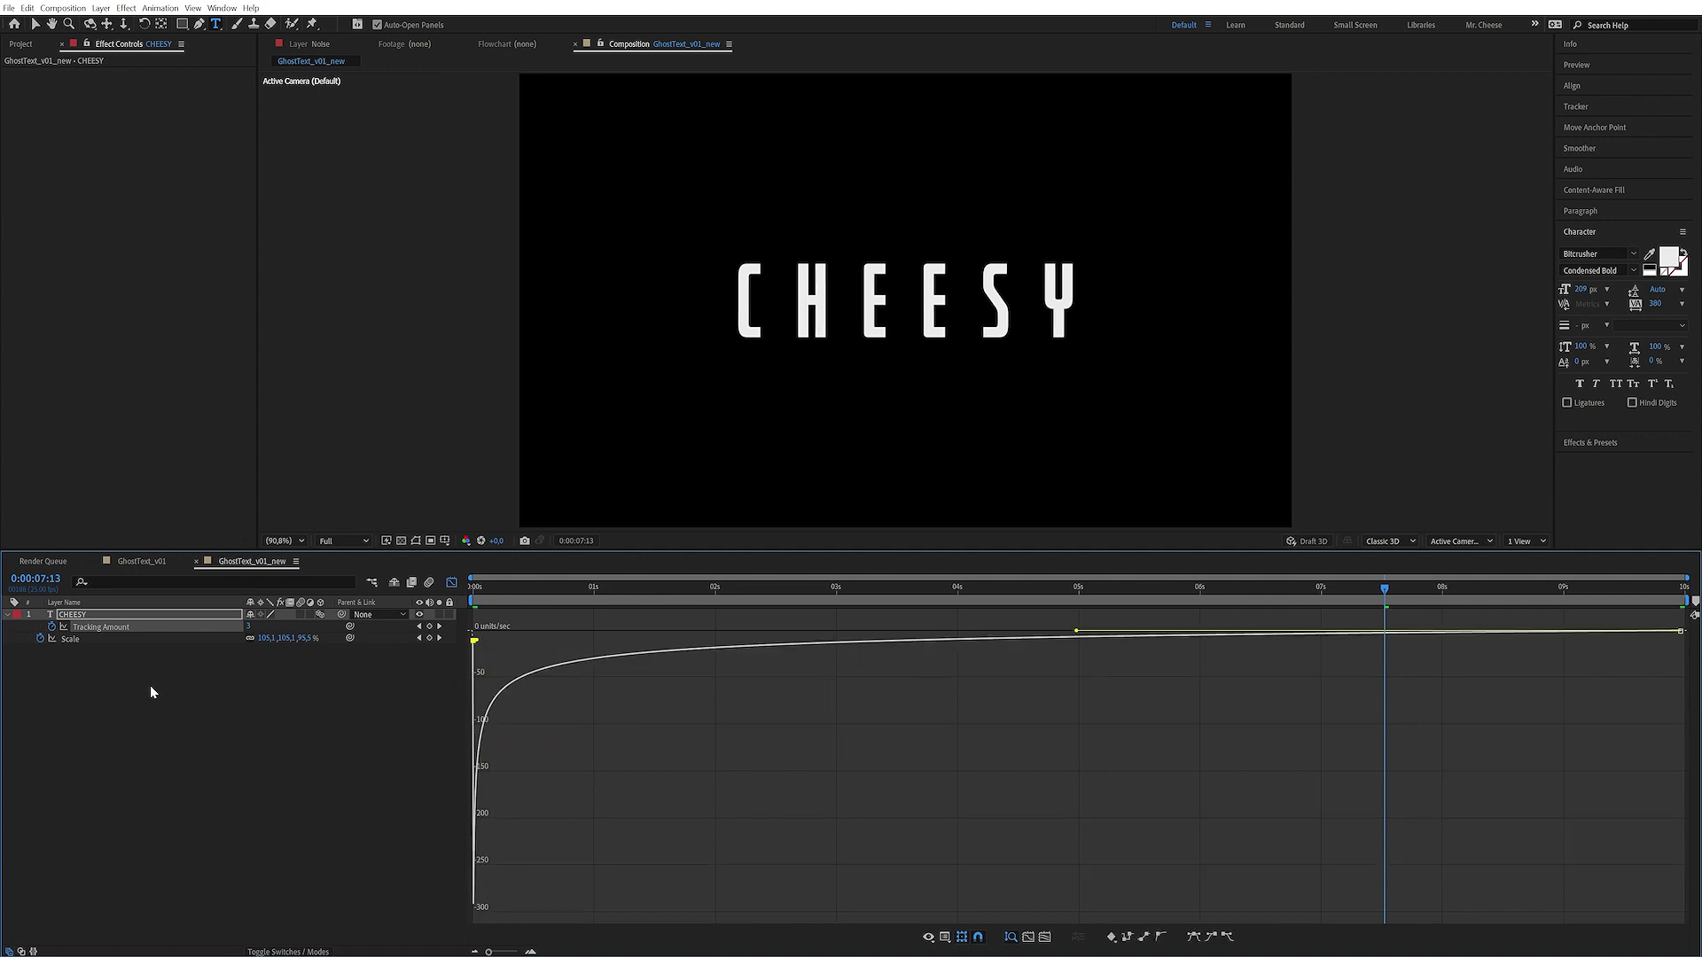
- Give the Scale speed graph the same steep start and long ease-out, close the graph editor and preview the animation
left_click(84, 639)
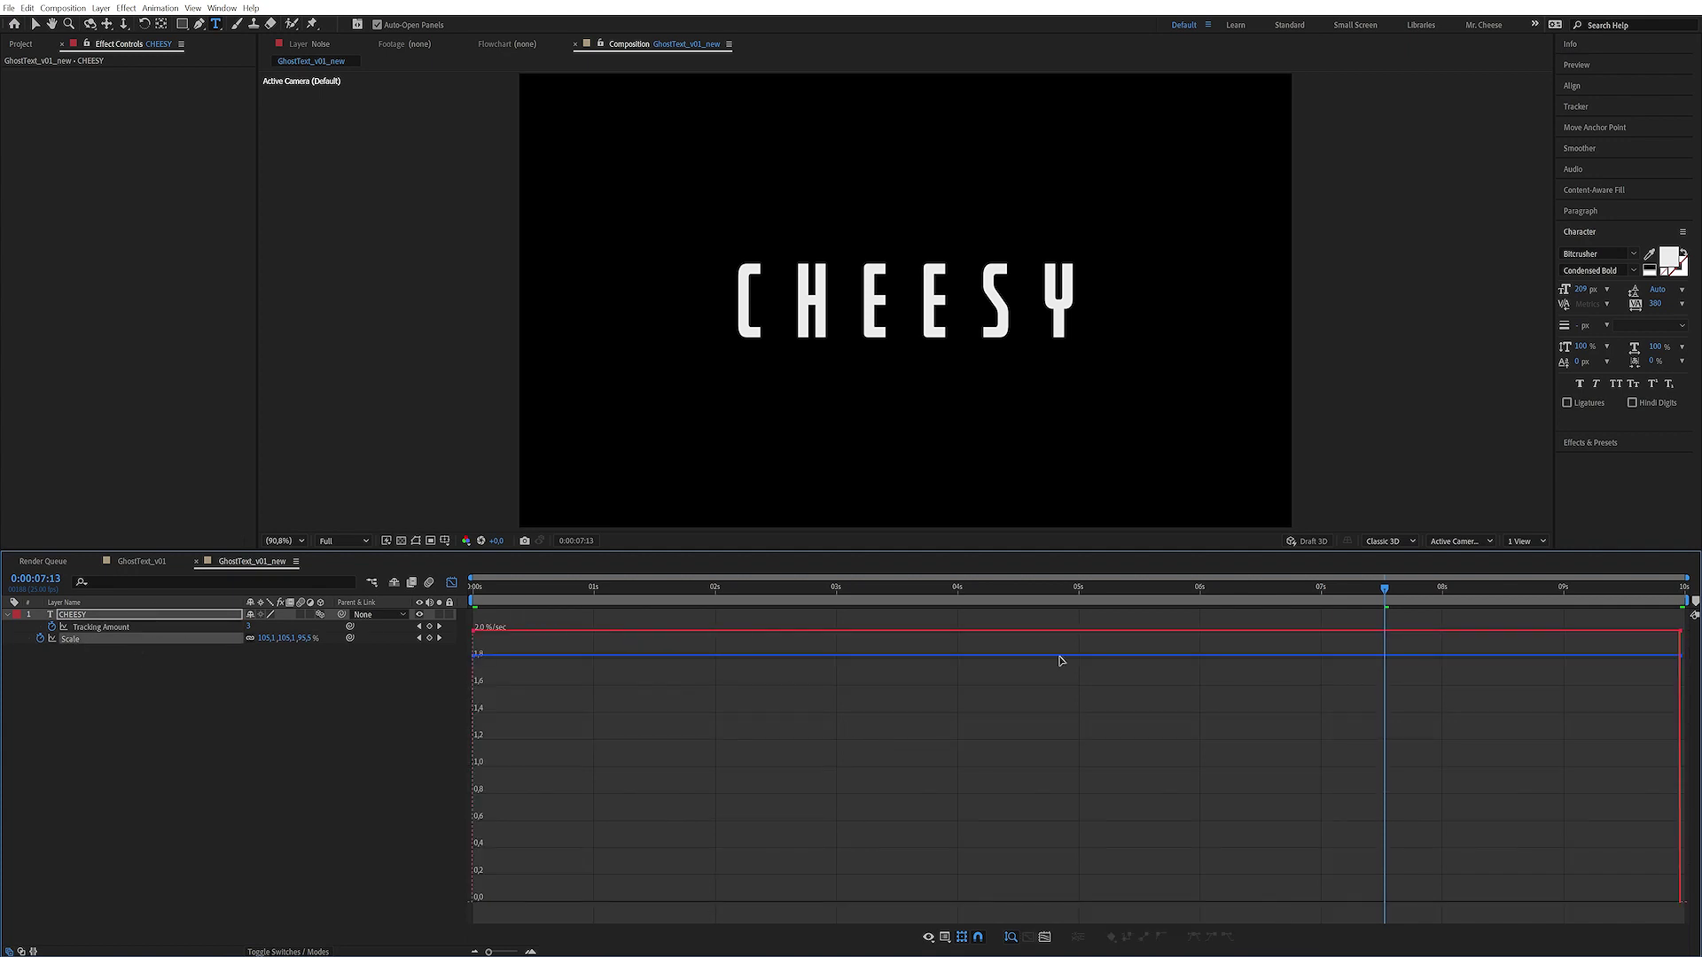
left_click(1673, 633)
left_click_drag(1635, 636, 869, 891)
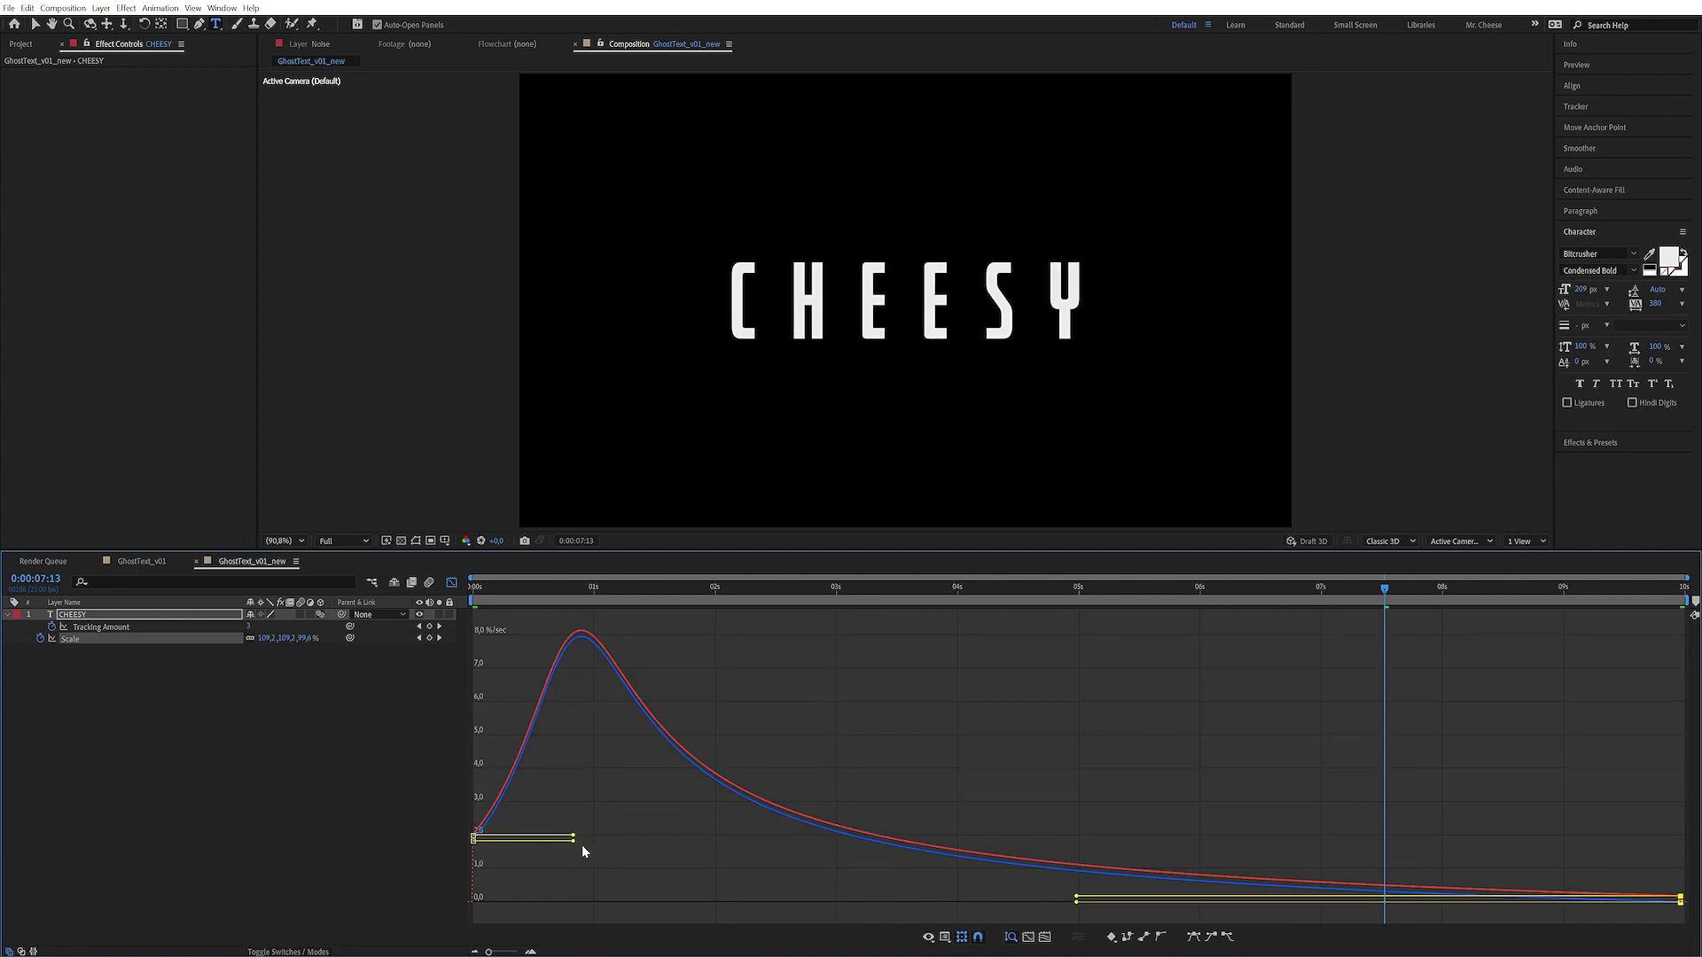
left_click_drag(574, 841, 467, 820)
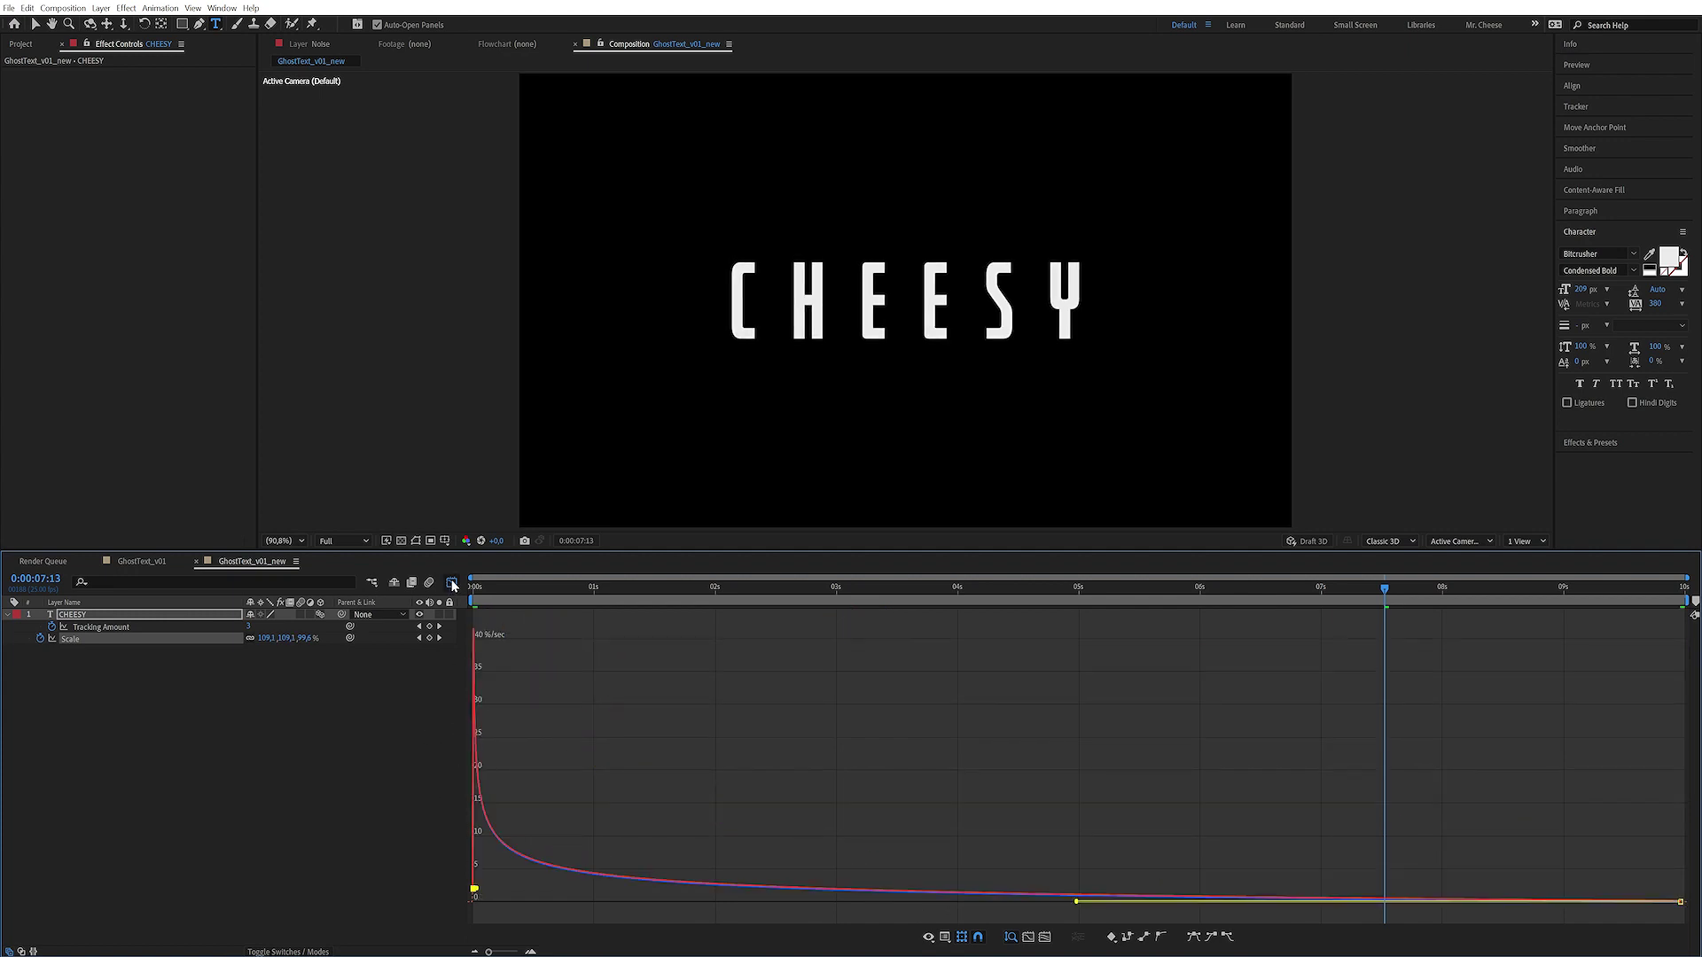
left_click(452, 583)
key("space")
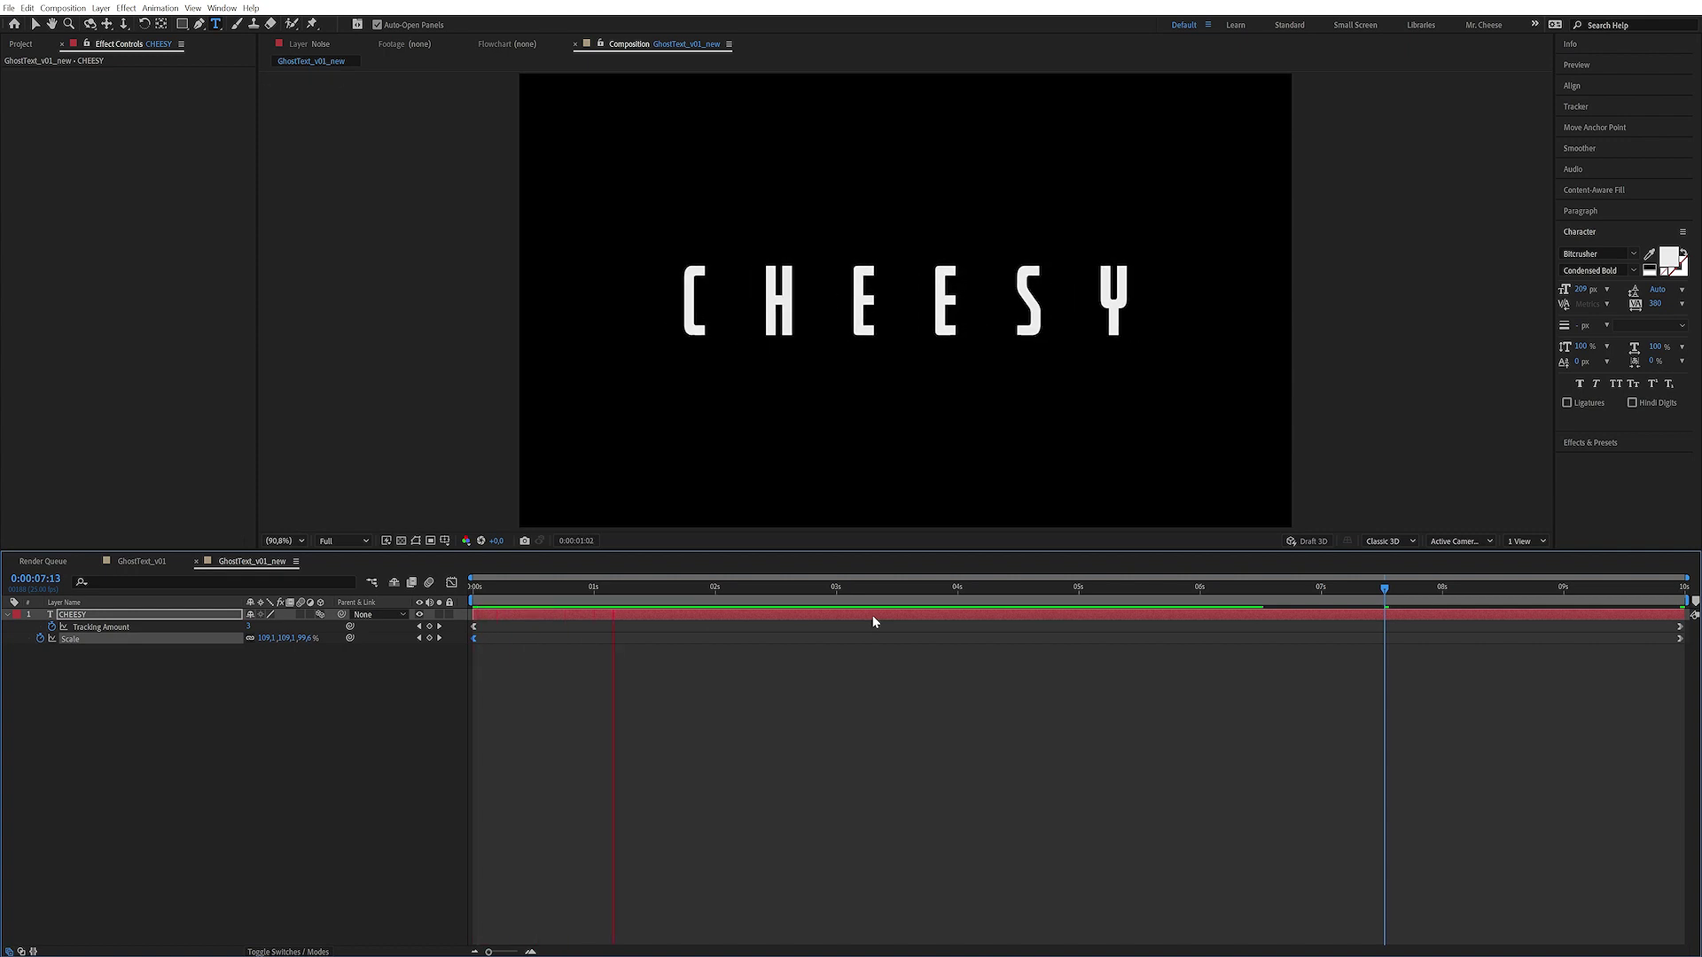
key("space")
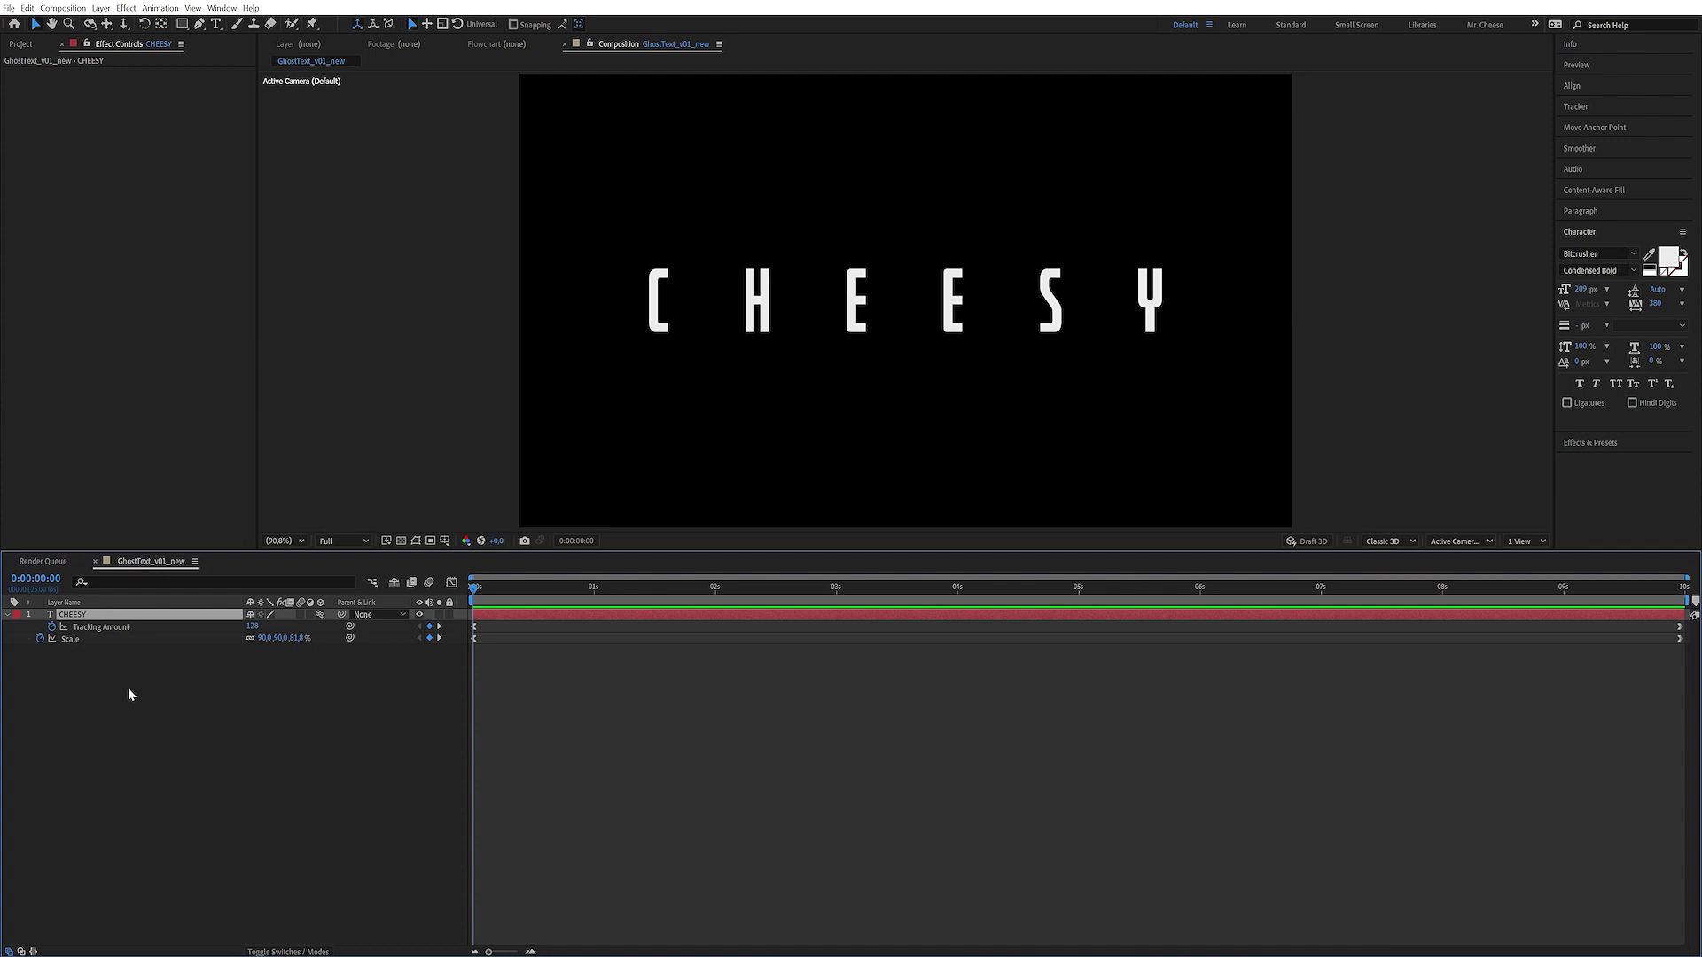
- Pre-compose the CHEESY layer as TEXT with all attributes moved into it, and return to the GhostText_v01_new composition
key("ctrl+shift+c")
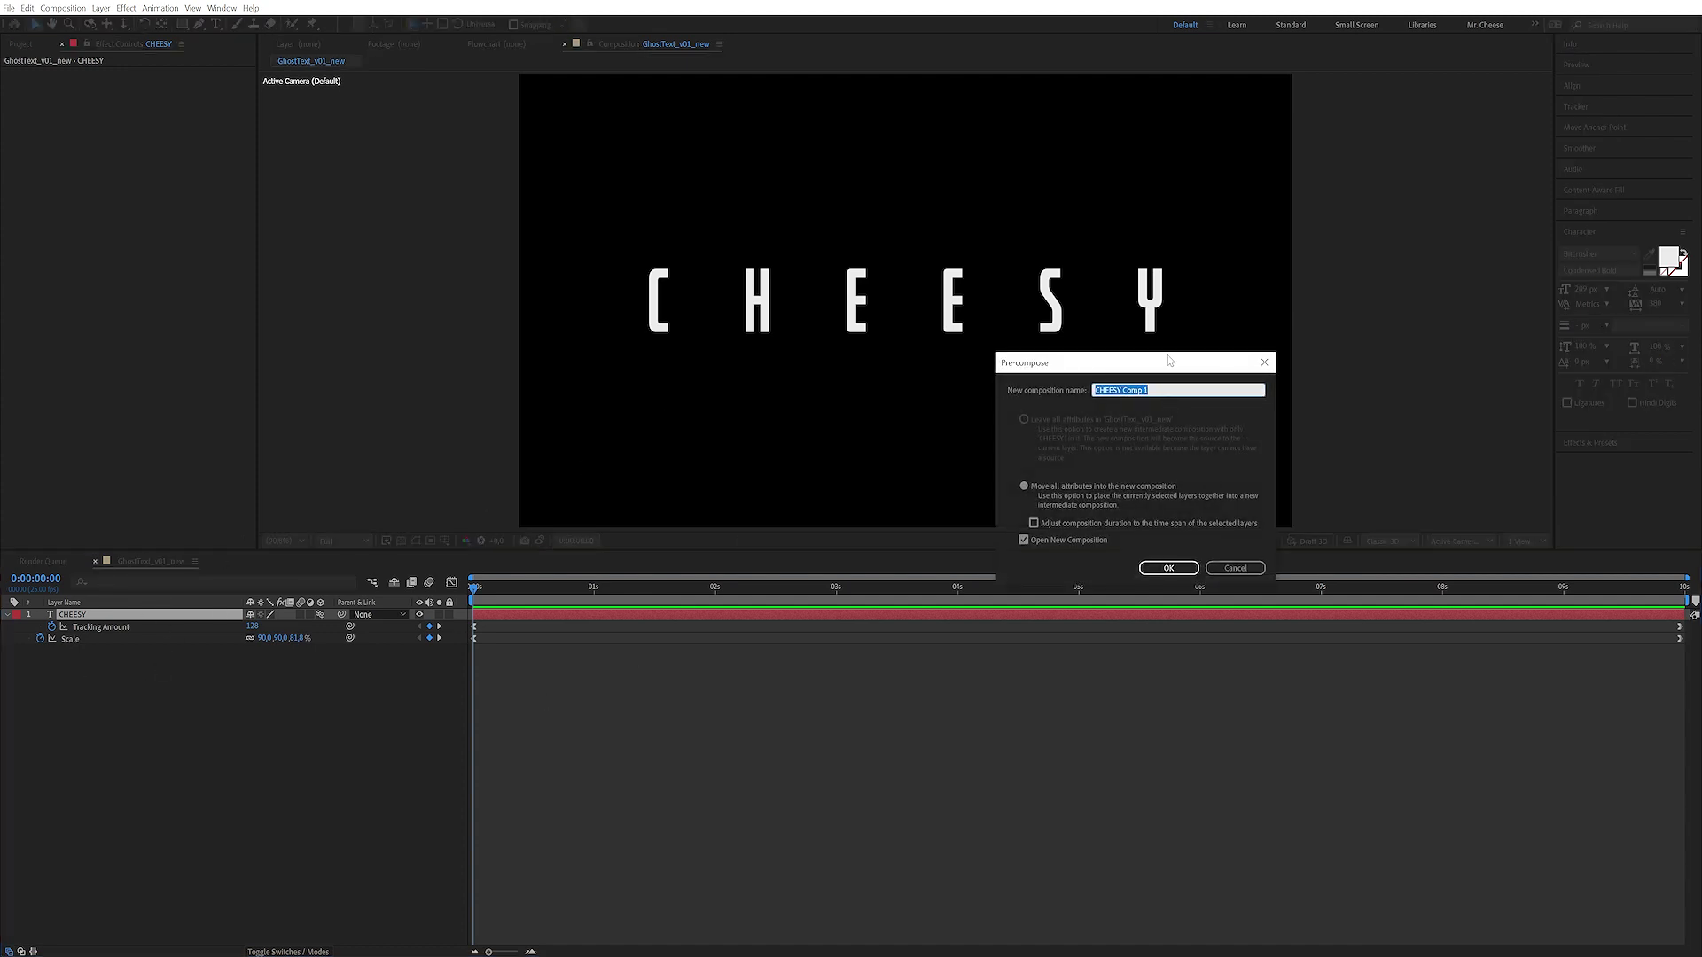
type("TEXT")
left_click(1168, 567)
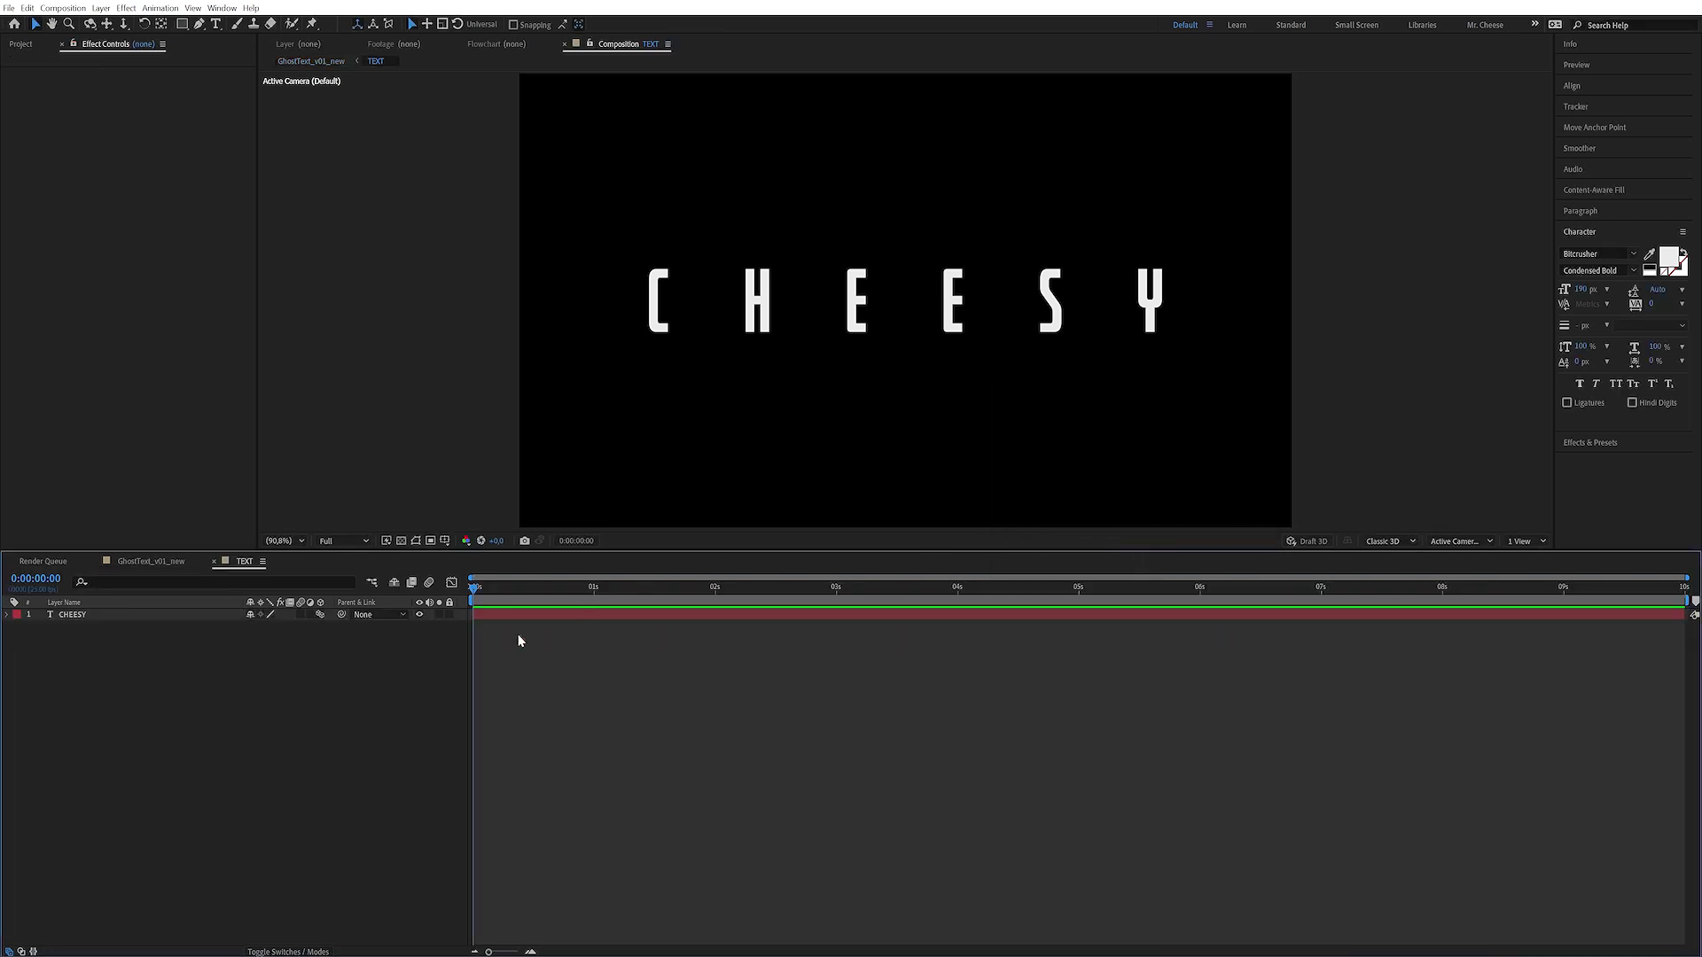
left_click(133, 562)
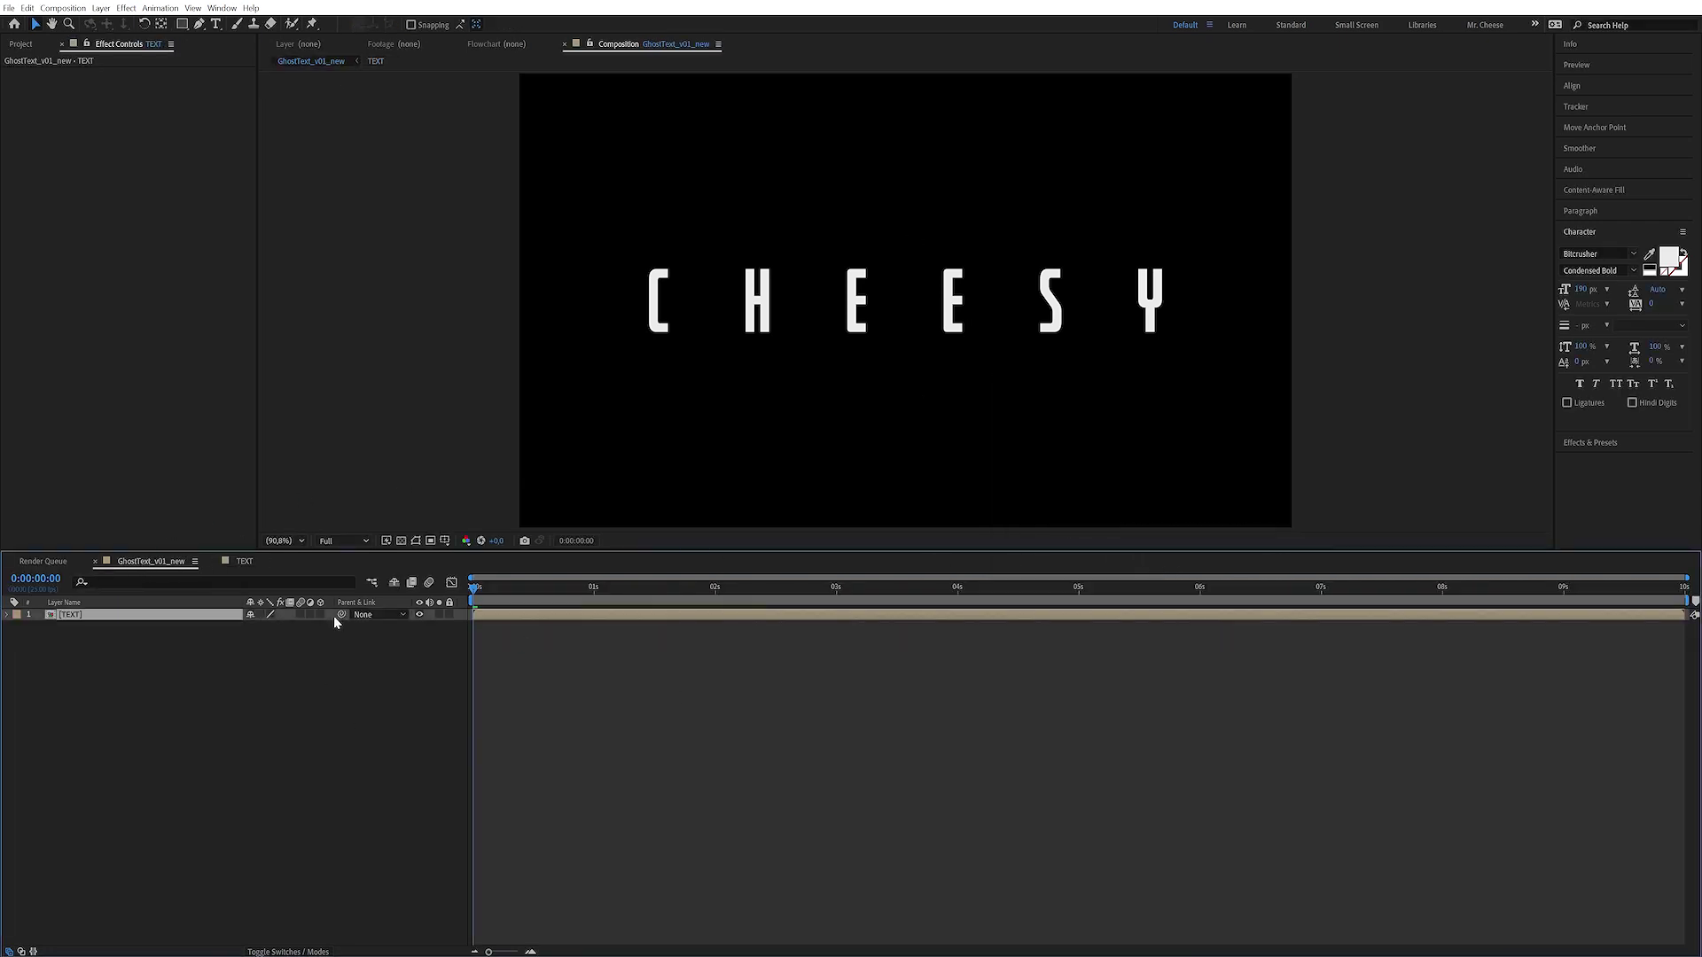
left_click(298, 732)
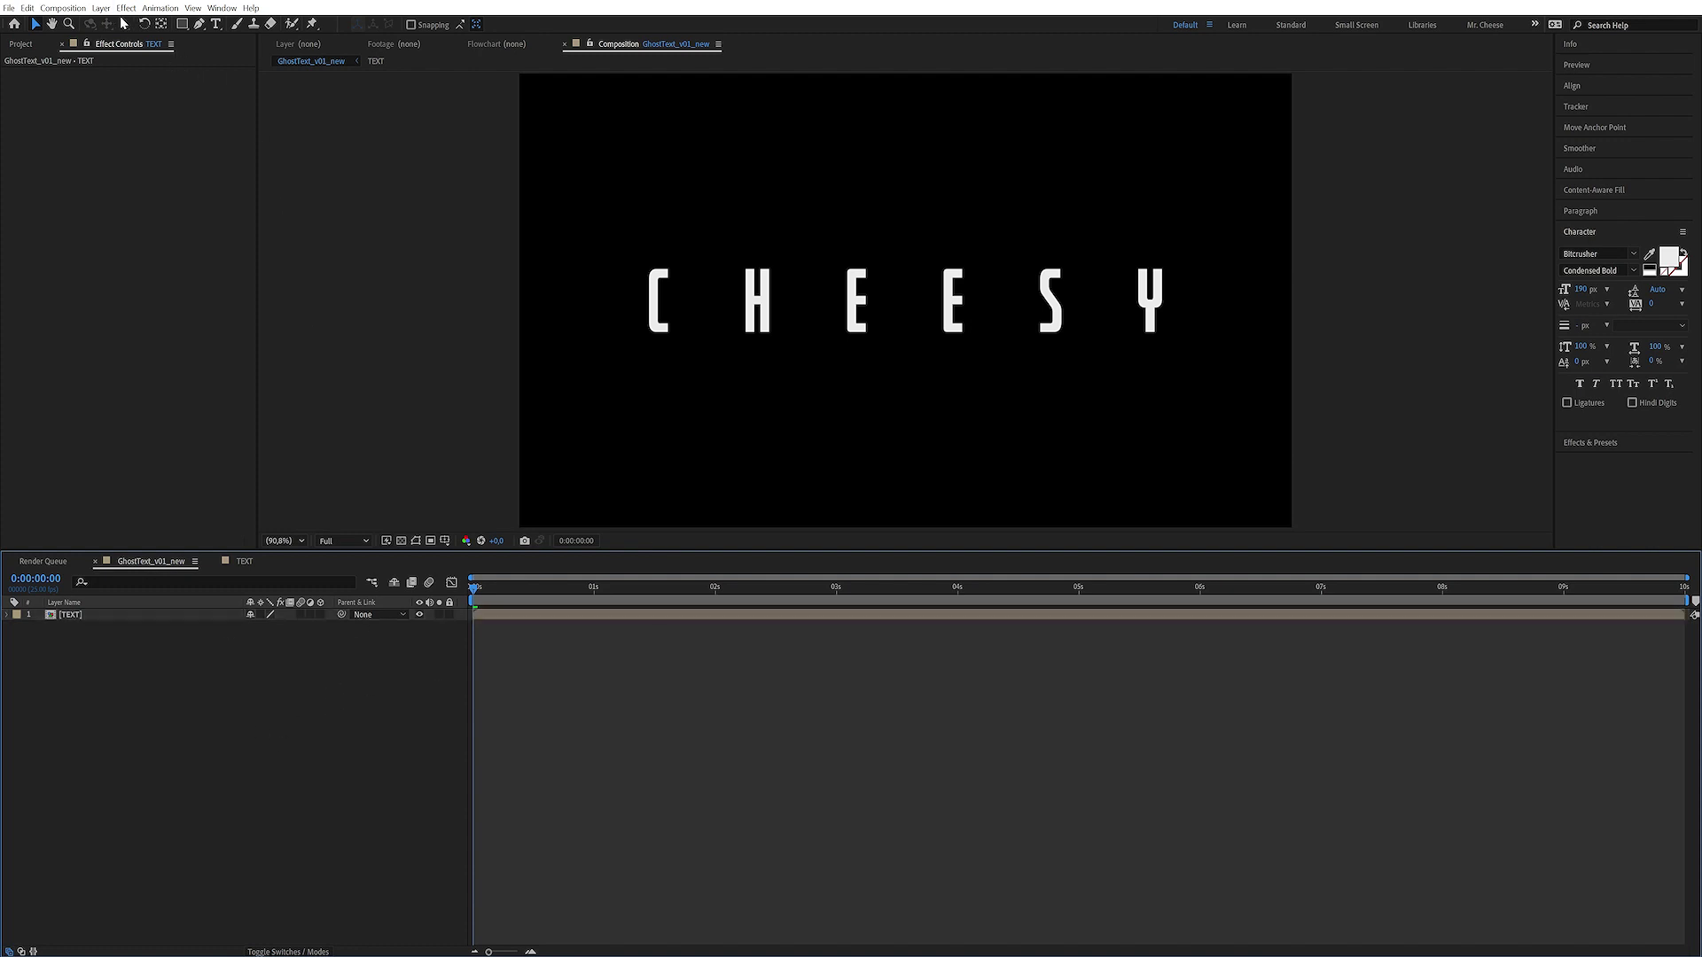
- Create a black 1920 x 1080 px solid named Noise above the TEXT layer
left_click(101, 8)
mouse_move(104, 24)
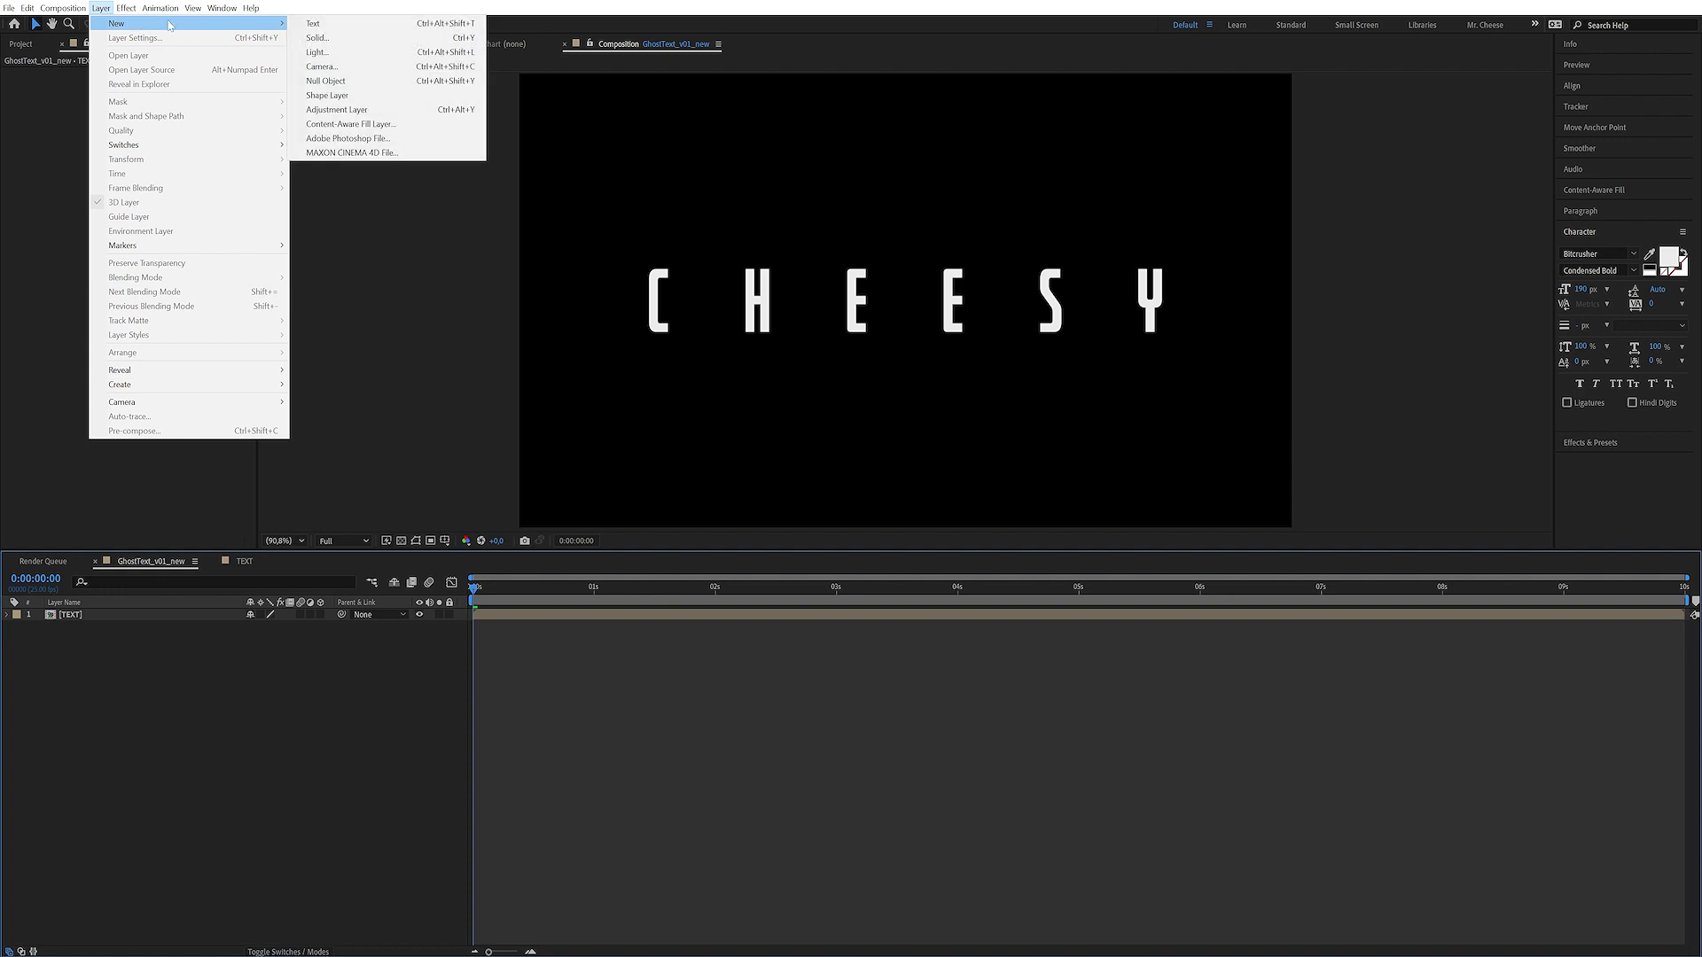
left_click(344, 38)
type("NO")
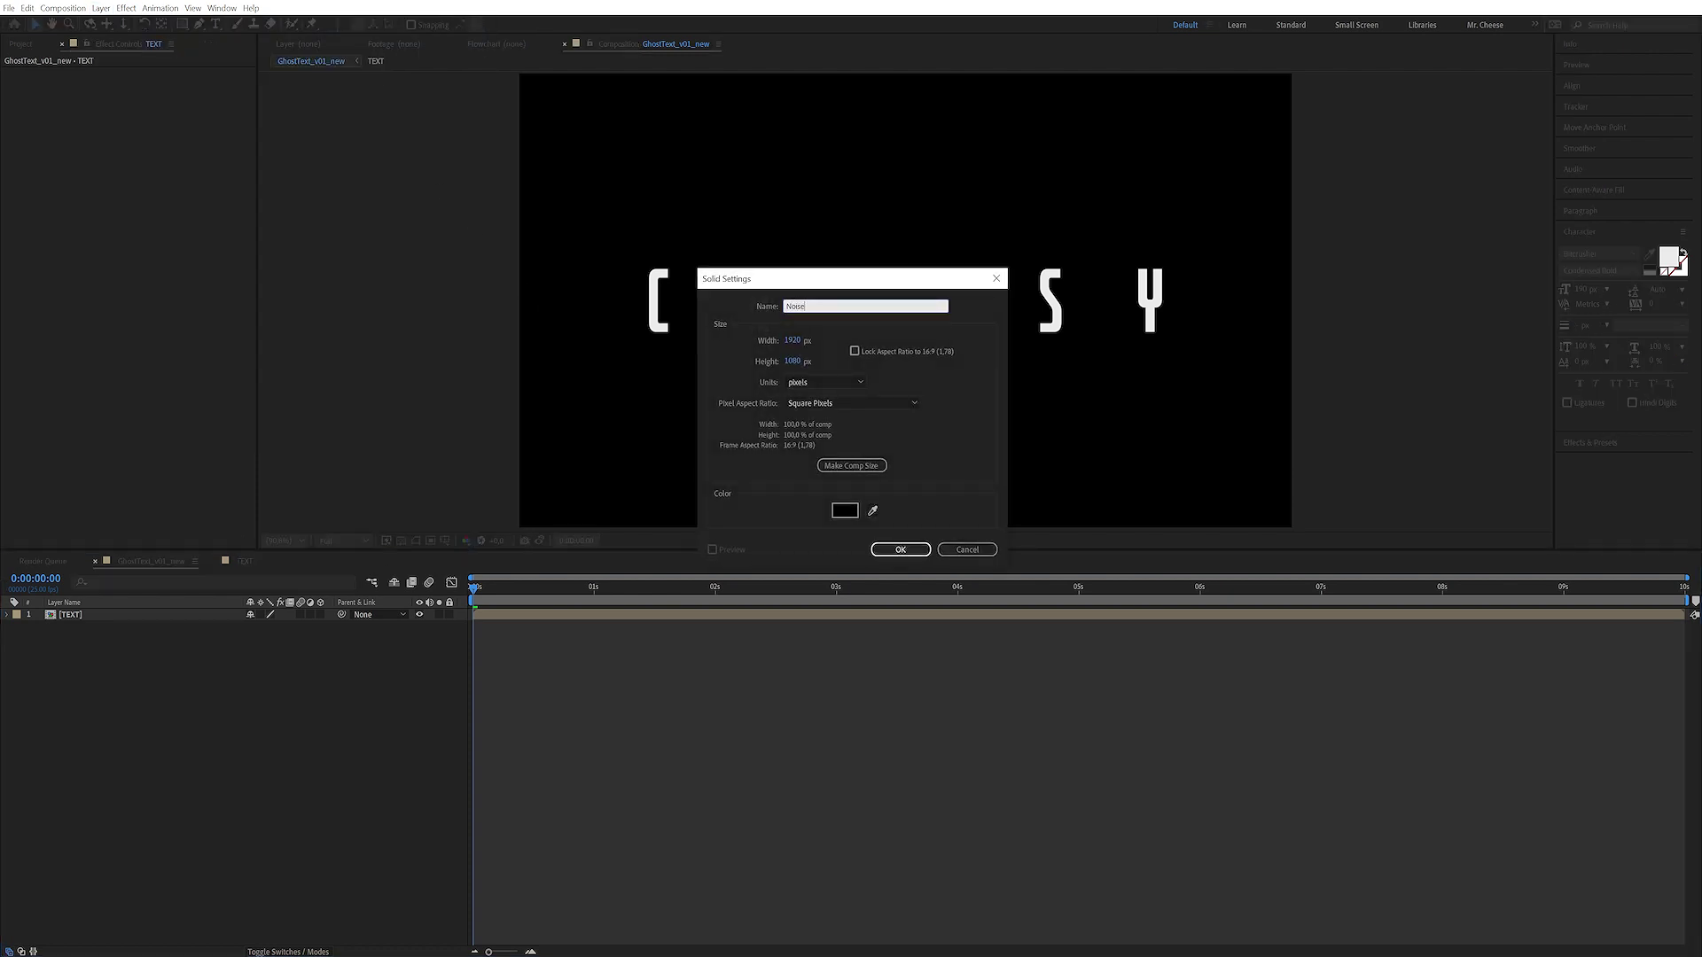
key("Return")
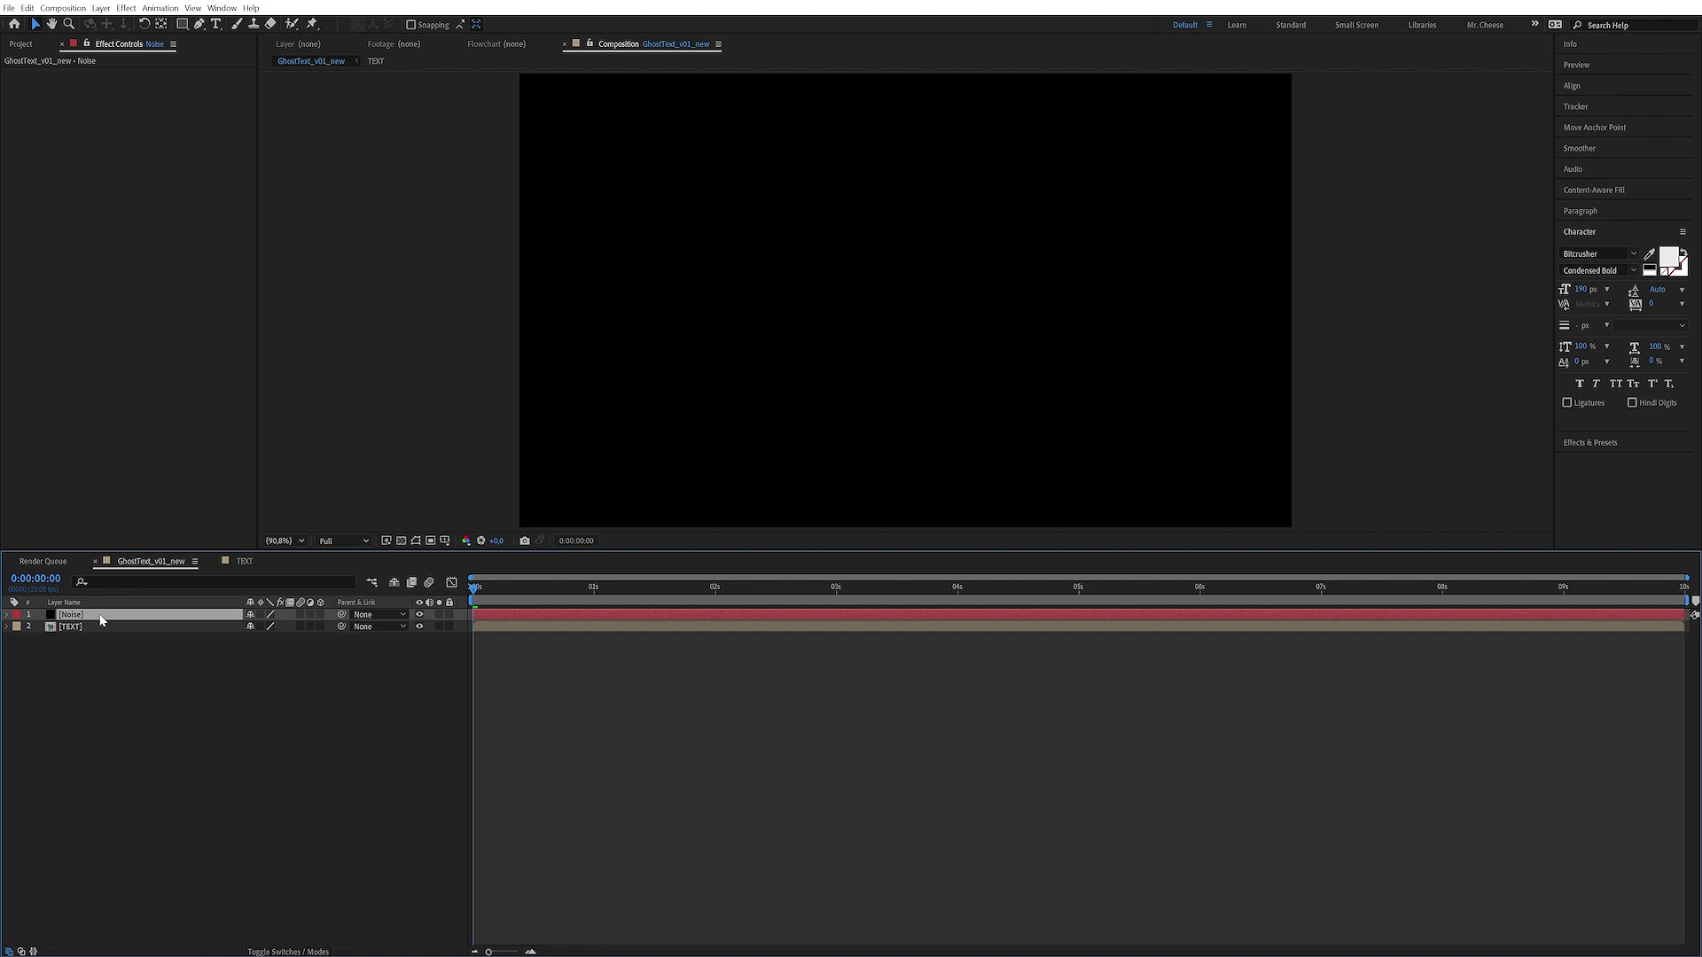
- Find the Fractal Noise effect with the search term "frac" and apply it to the Noise solid
left_click(1590, 442)
left_click(1604, 266)
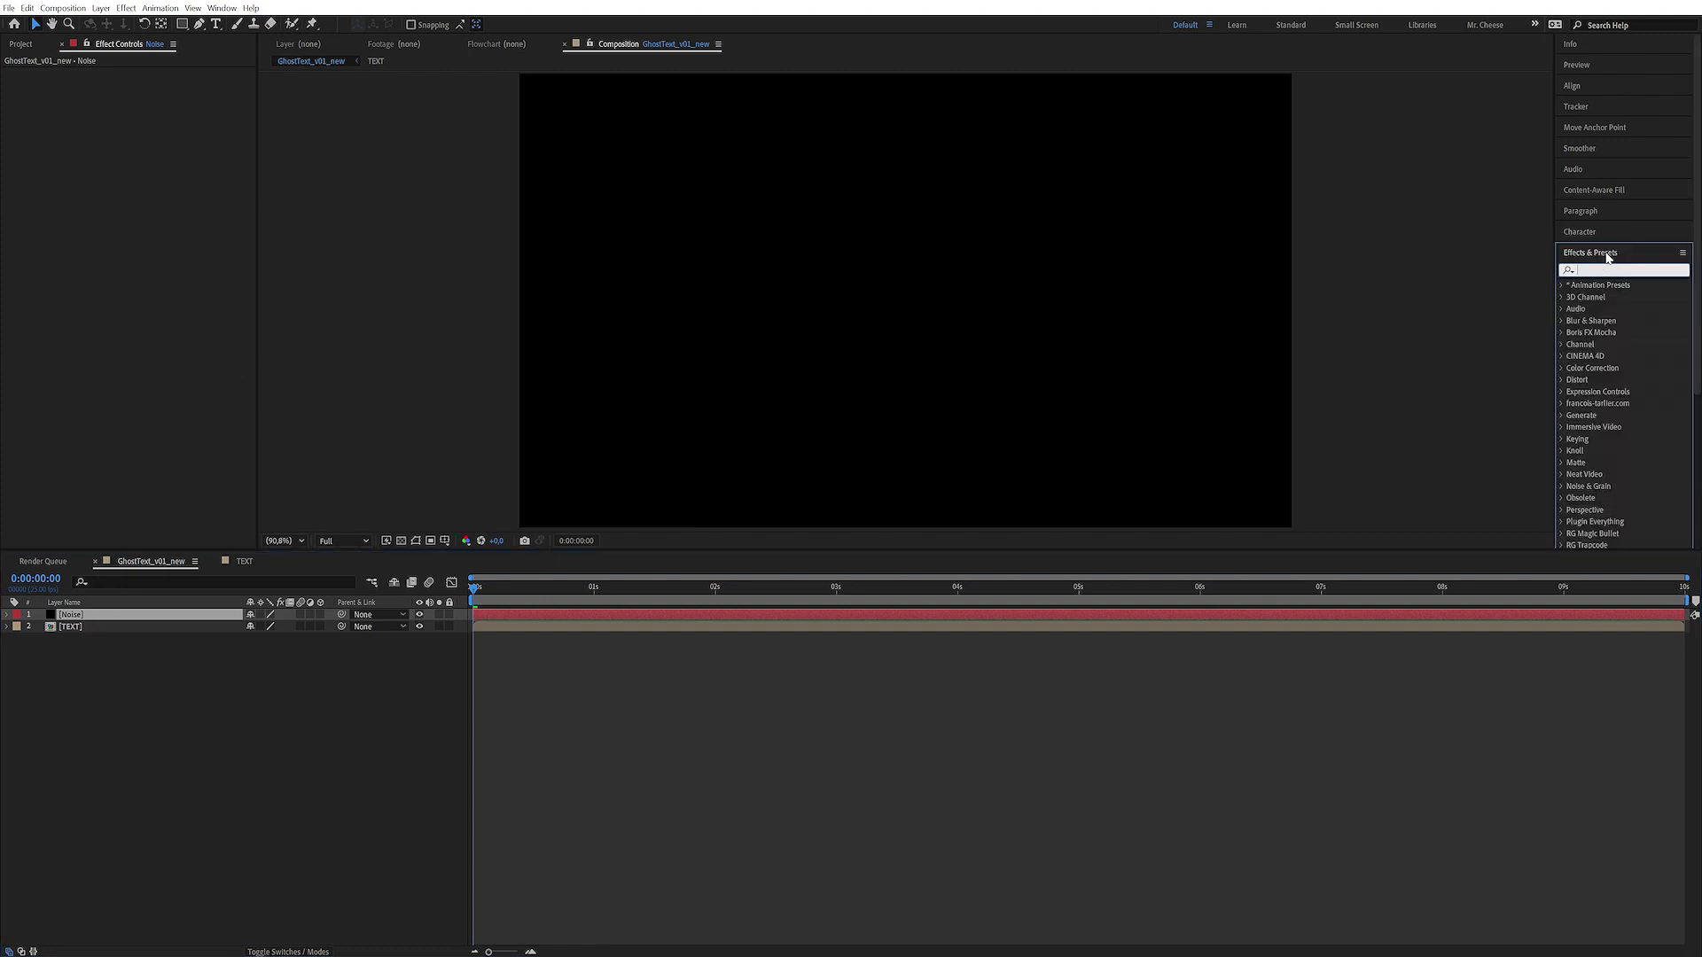
type("frac")
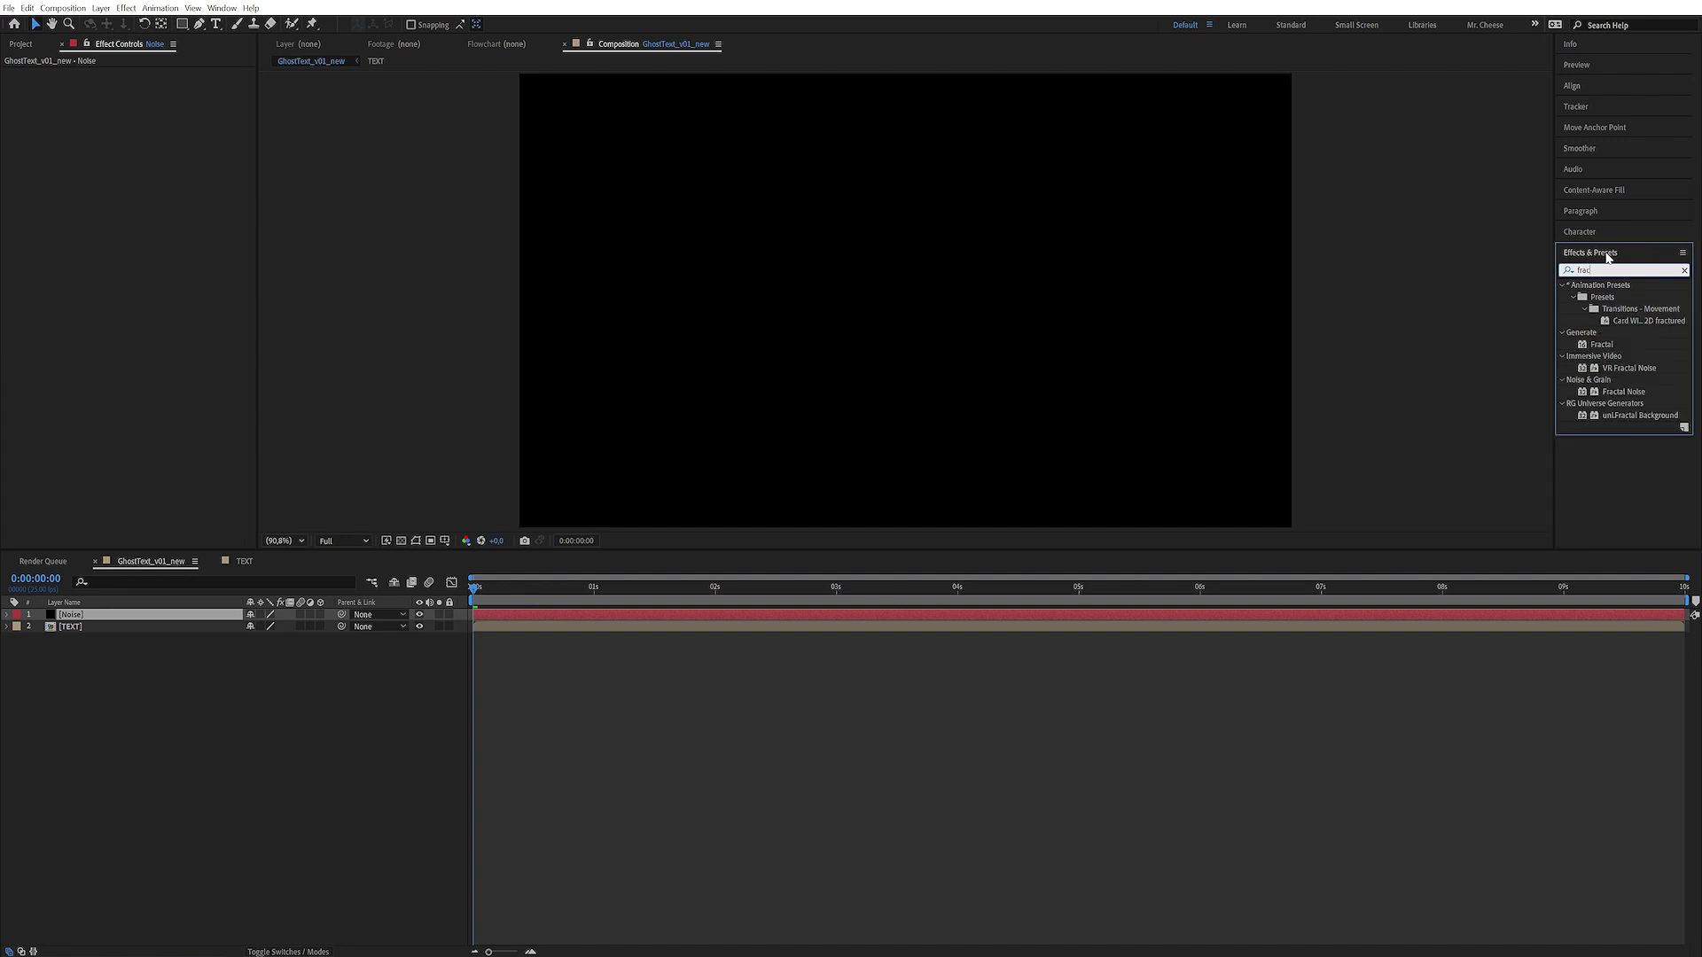
double_click(1608, 393)
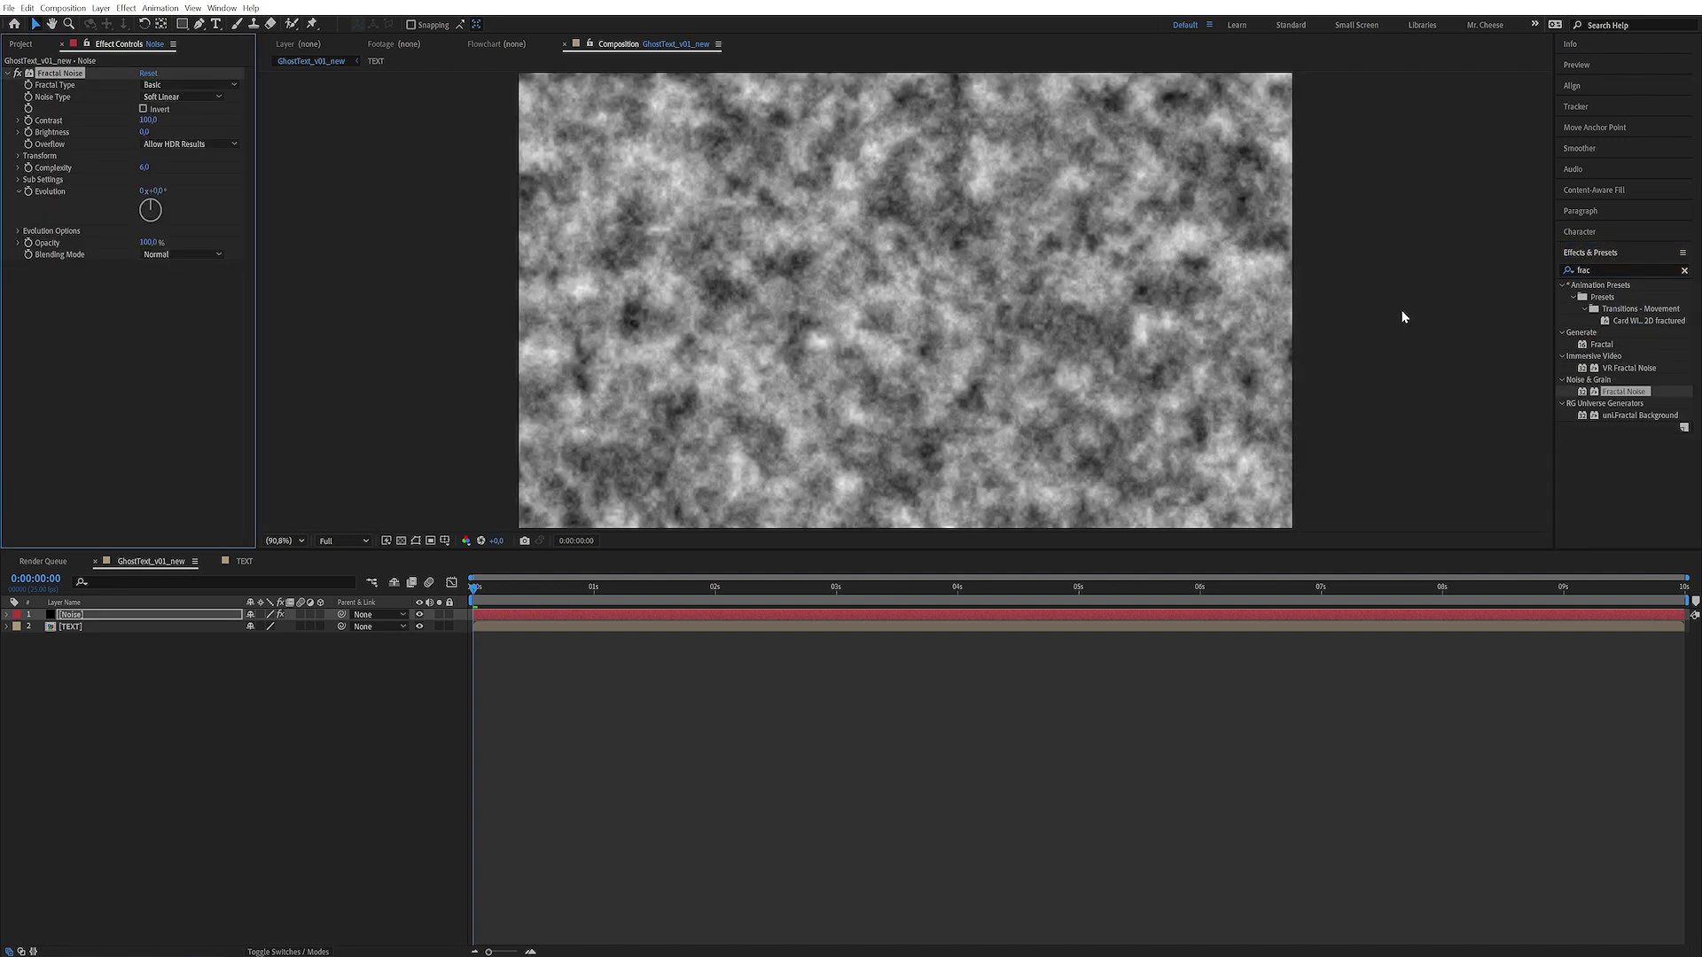
- Set the Fractal Noise effect to the Swirly fractal type, with Scale 400 and Complexity 3
left_click(176, 84)
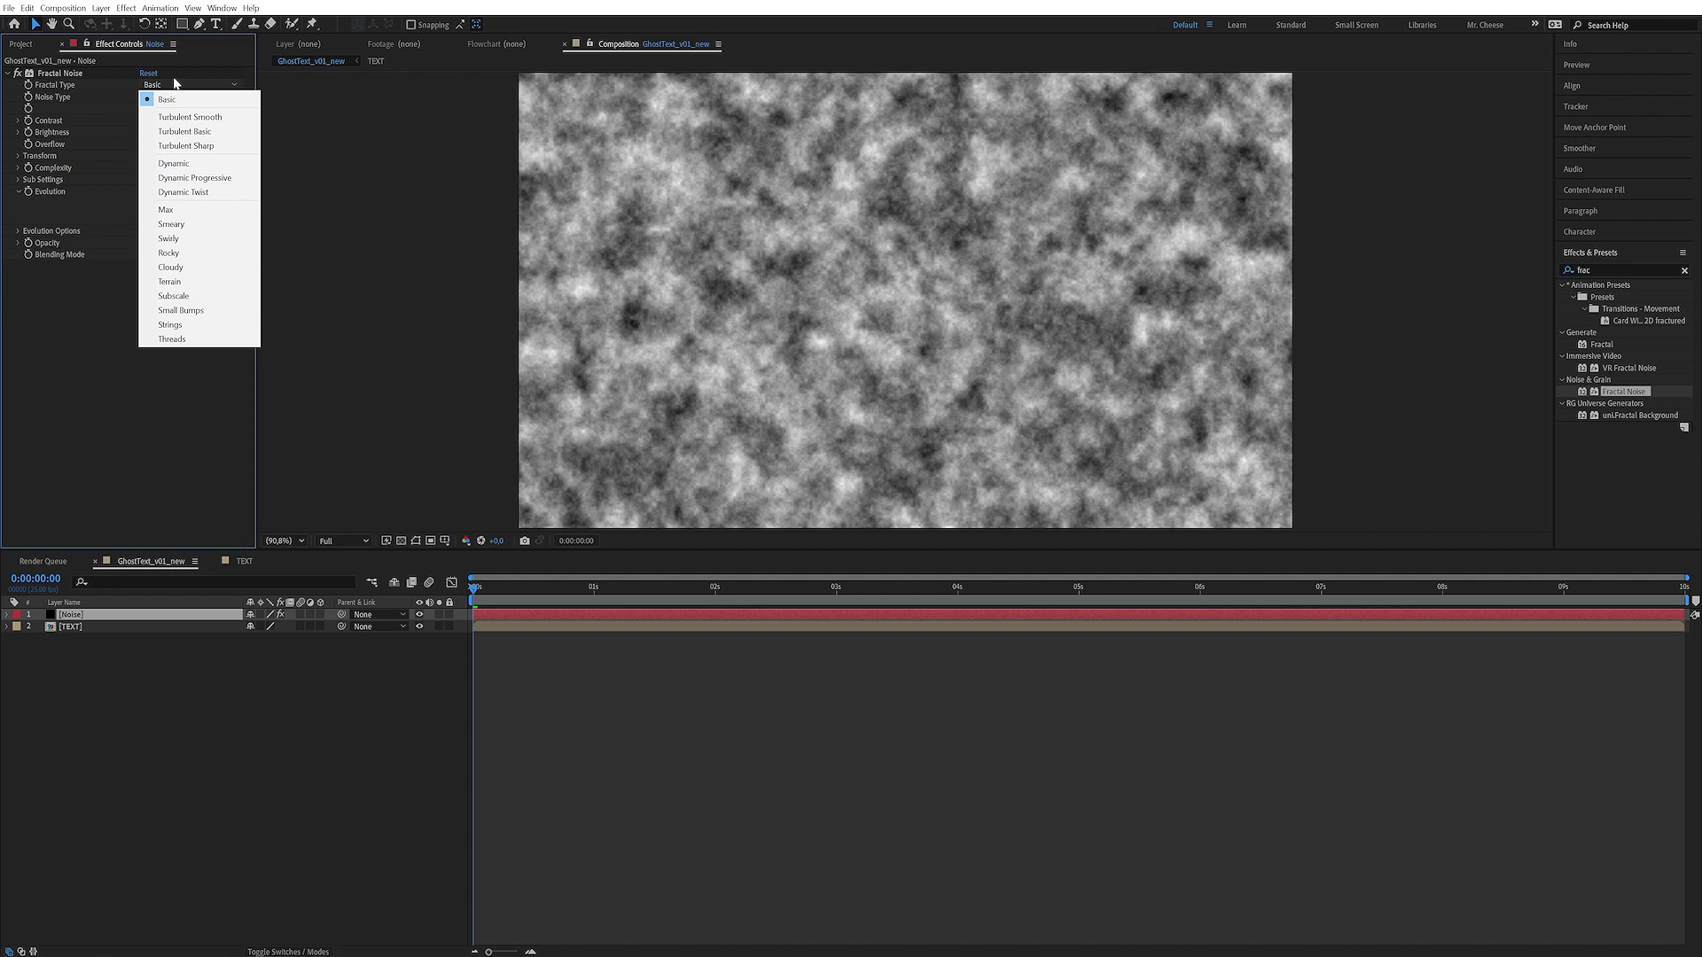
left_click(168, 238)
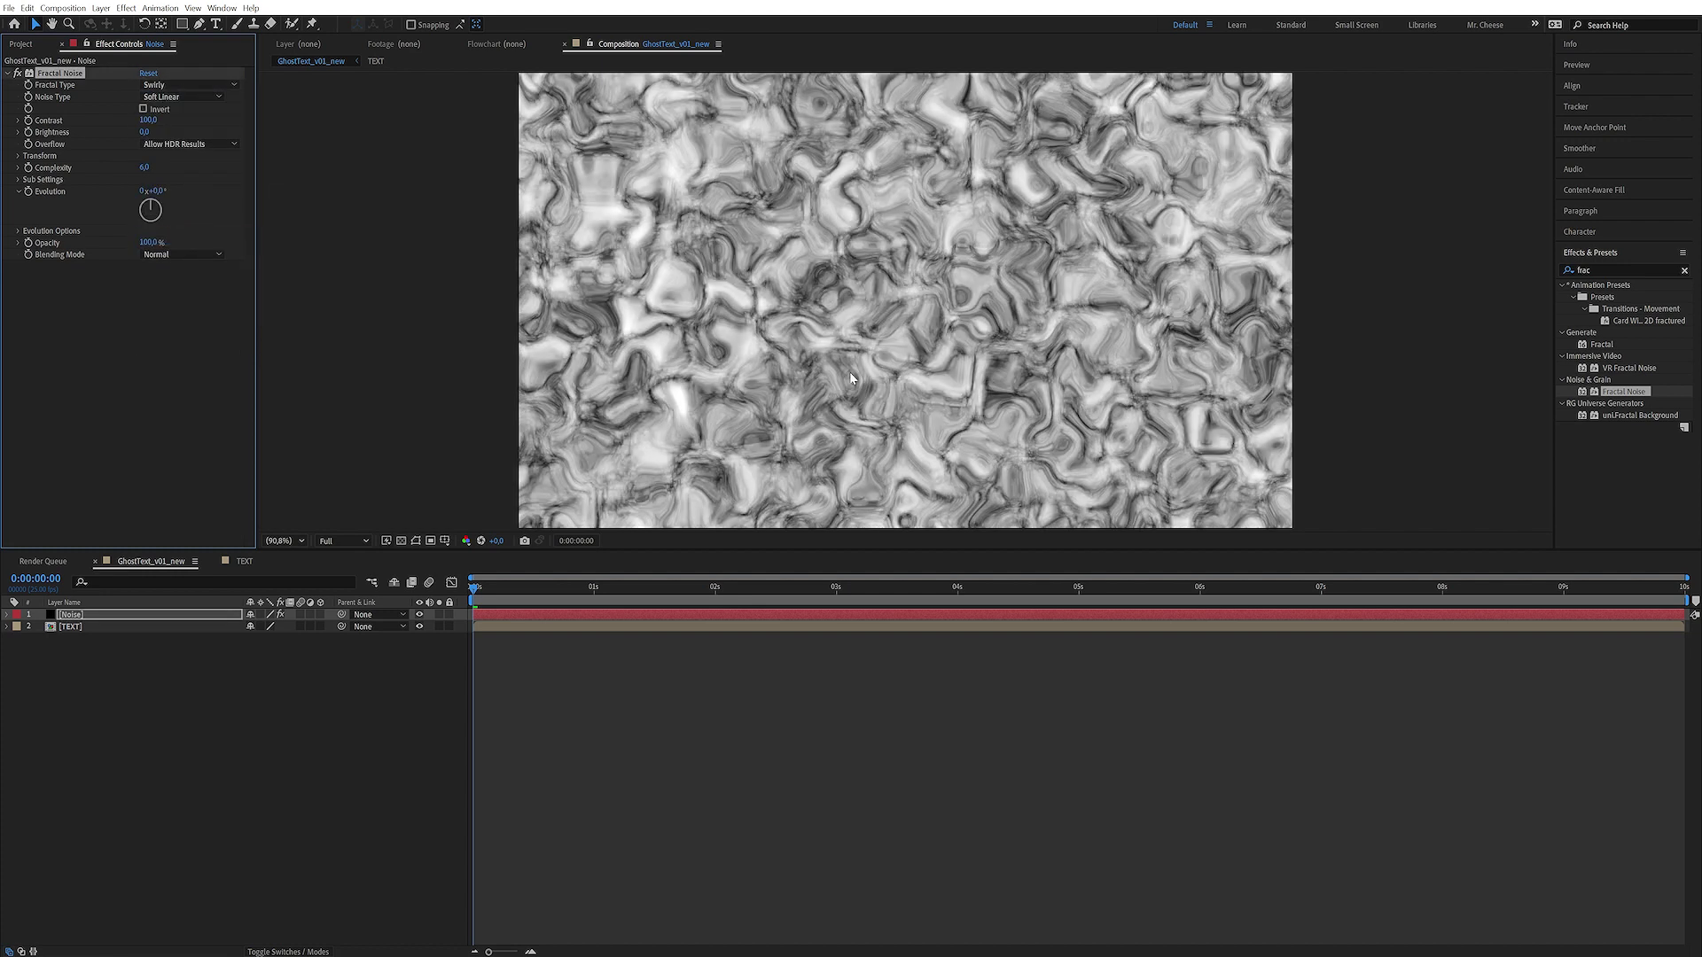
left_click(18, 155)
left_click_drag(149, 192, 334, 168)
left_click(143, 268)
type("3")
key("Return")
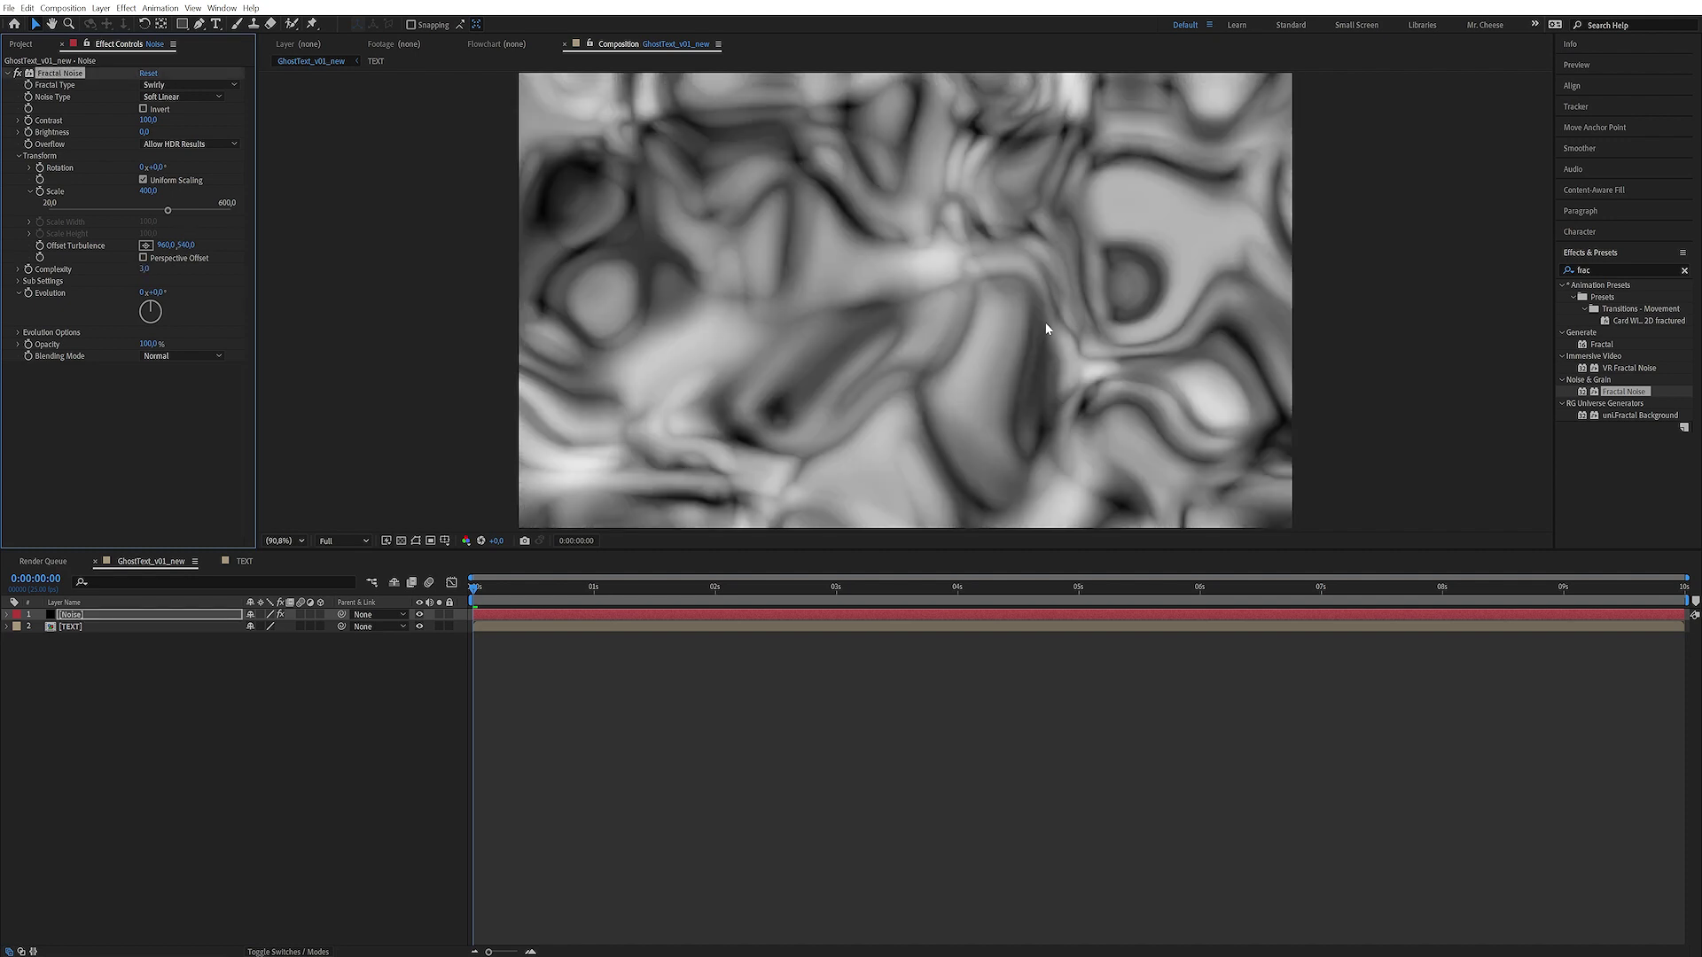
- Animate the Fractal Noise Evolution with the expression time*30, preview the motion and collapse the Noise layer's properties
left_click(29, 297, "alt")
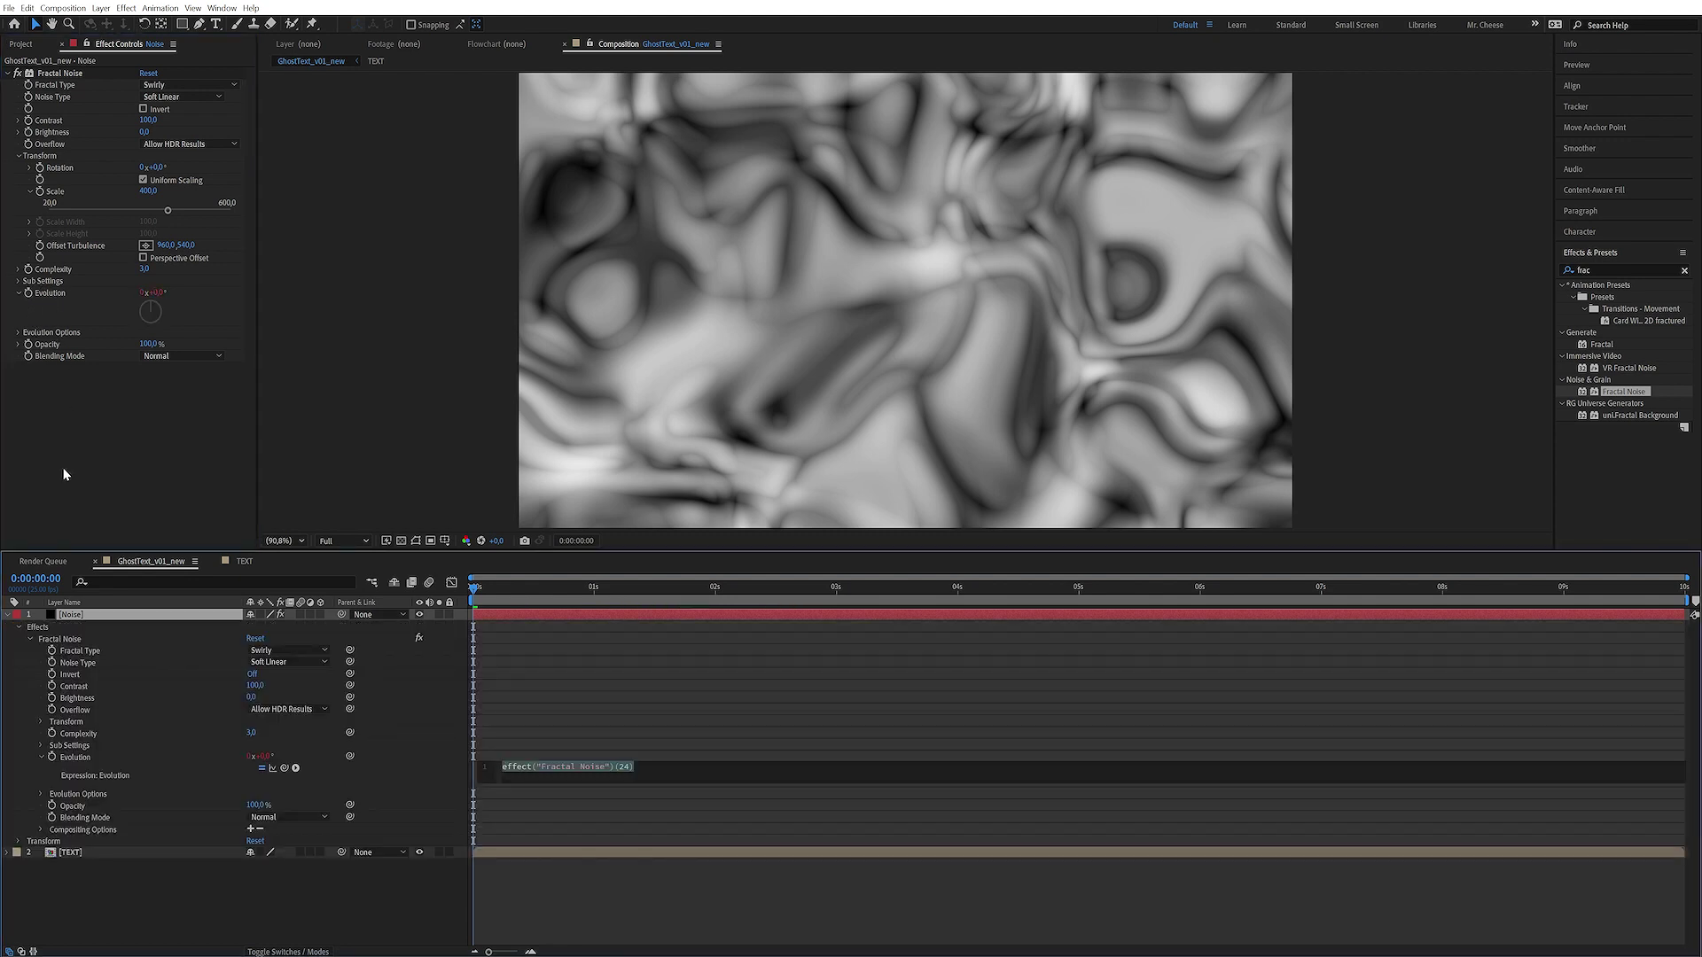
type("time*30")
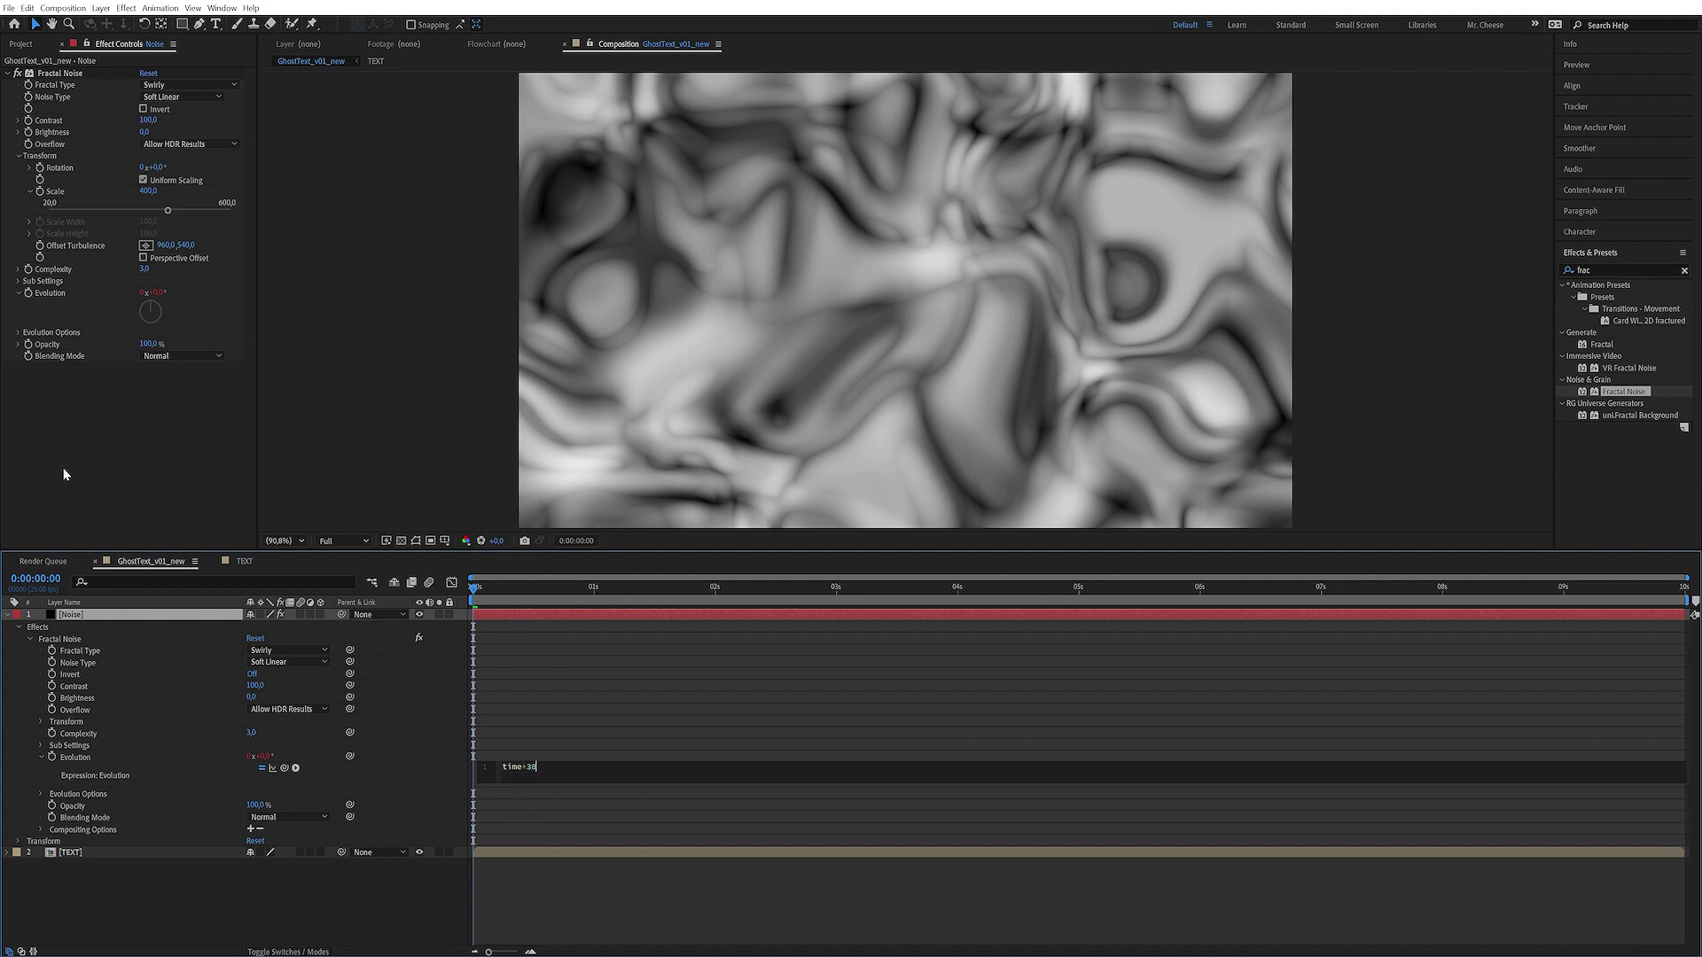
left_click(64, 474)
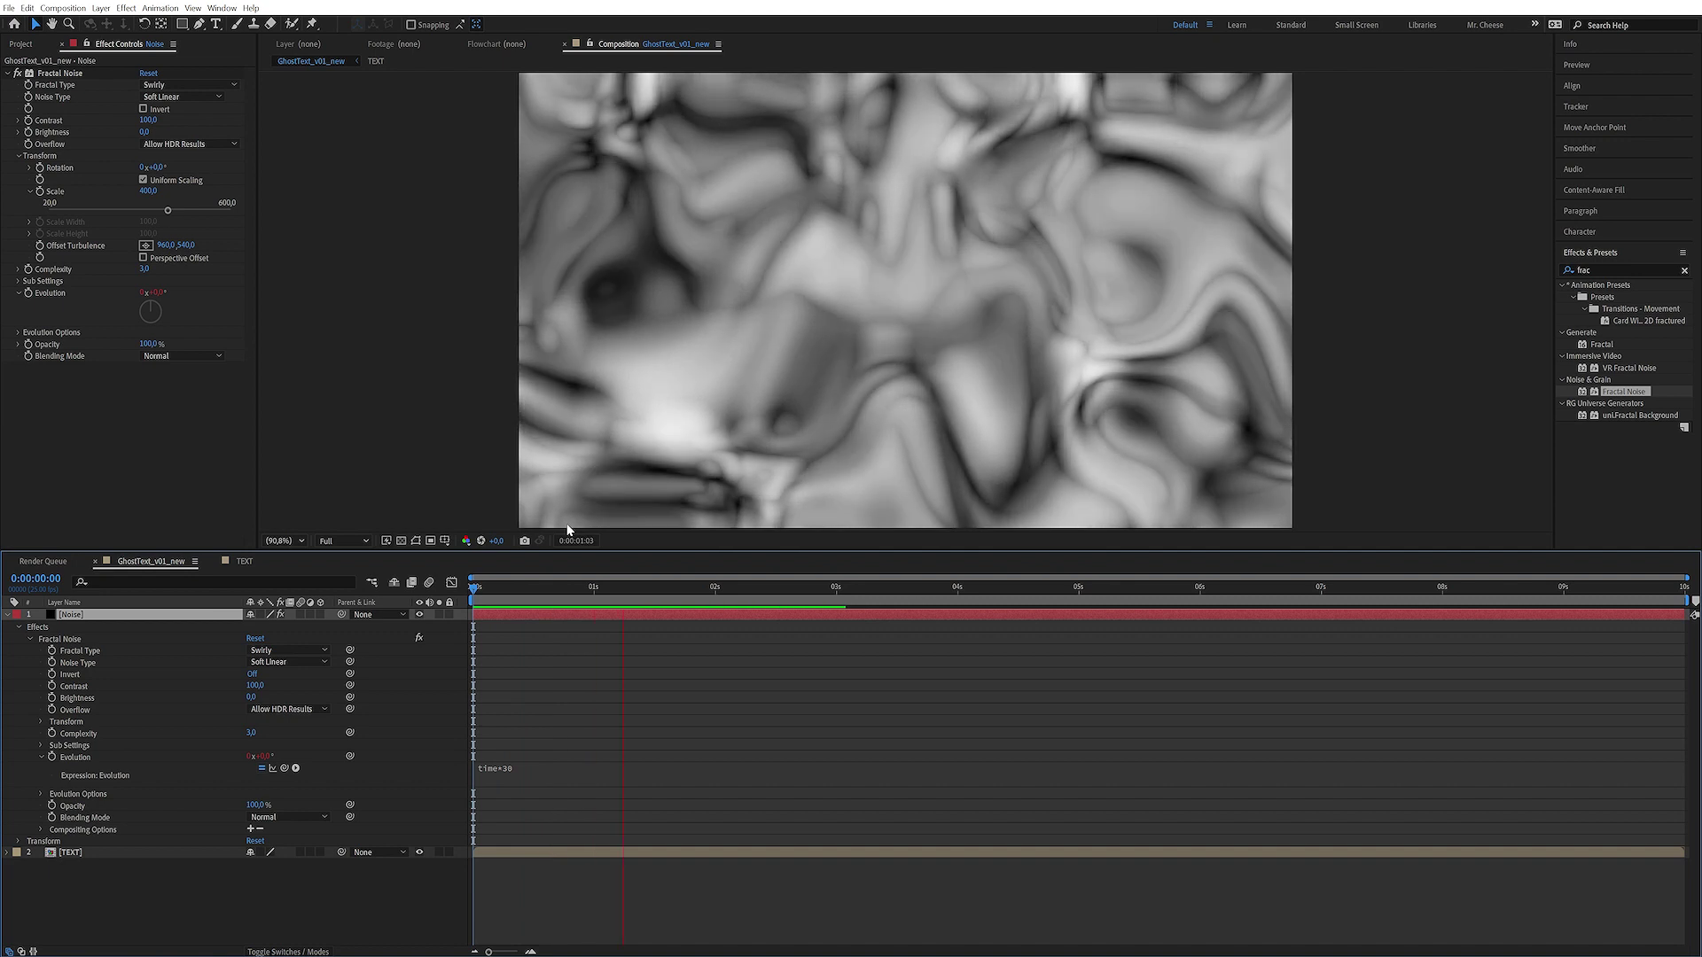
key("space")
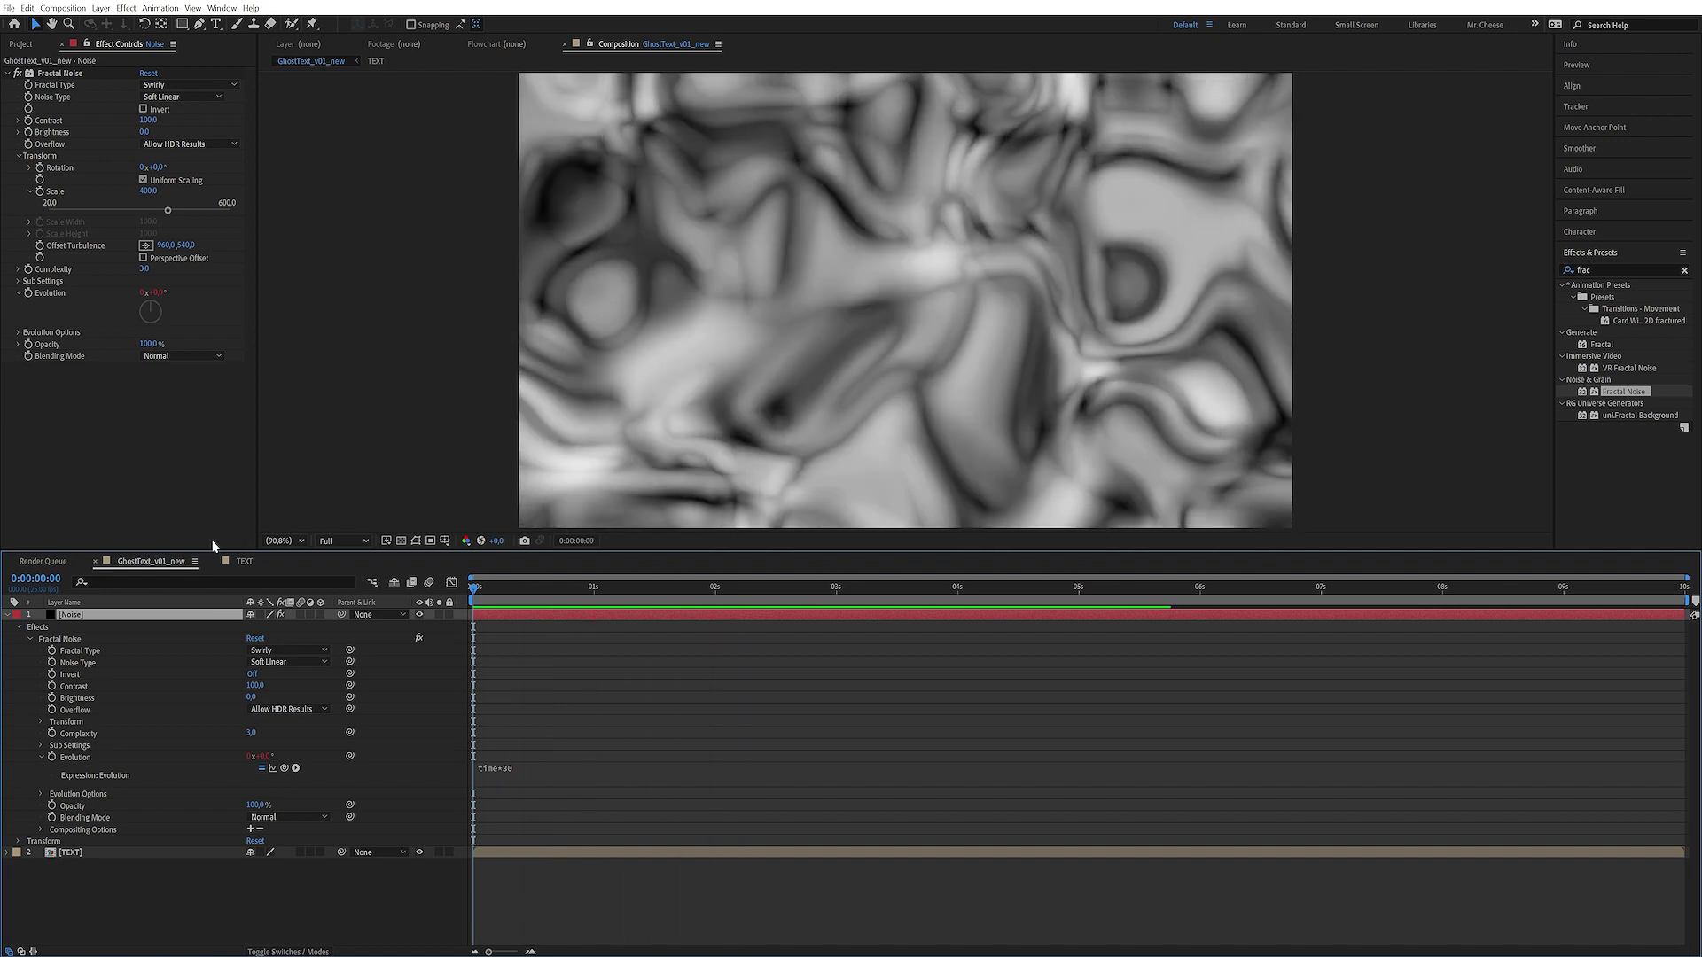
left_click(7, 614)
left_click(62, 656)
- Copy the Noise layer with property links and paste it as a linked duplicate above the original
left_click(88, 616)
left_click(109, 427)
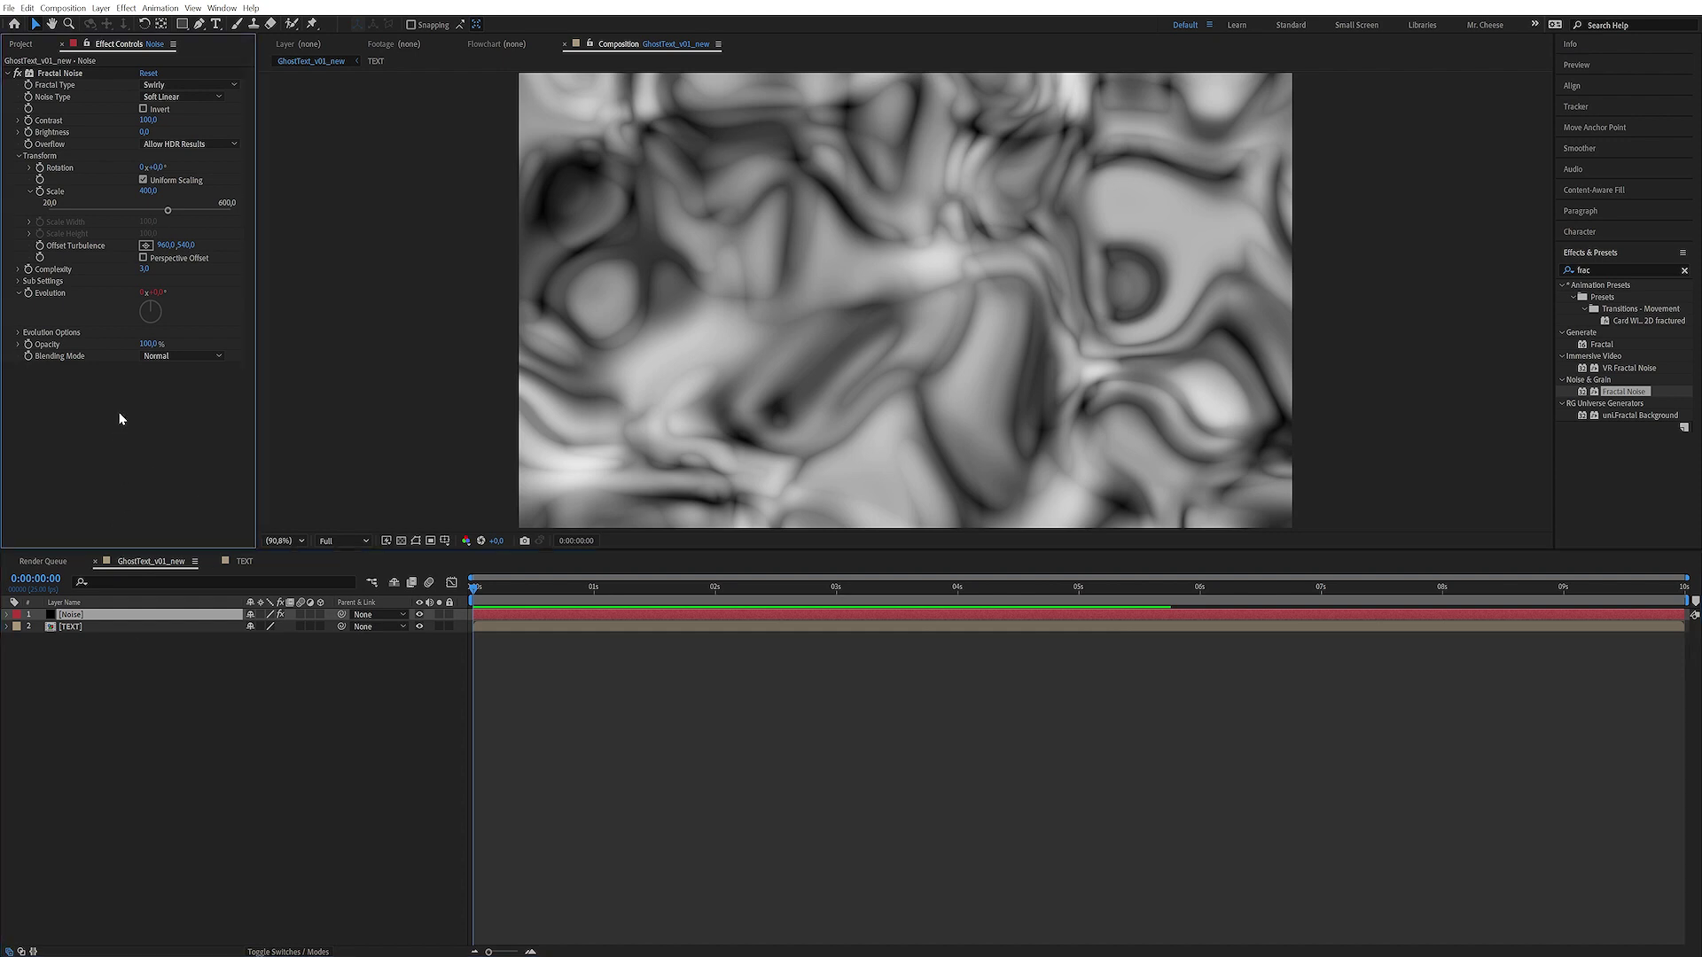
left_click(66, 75)
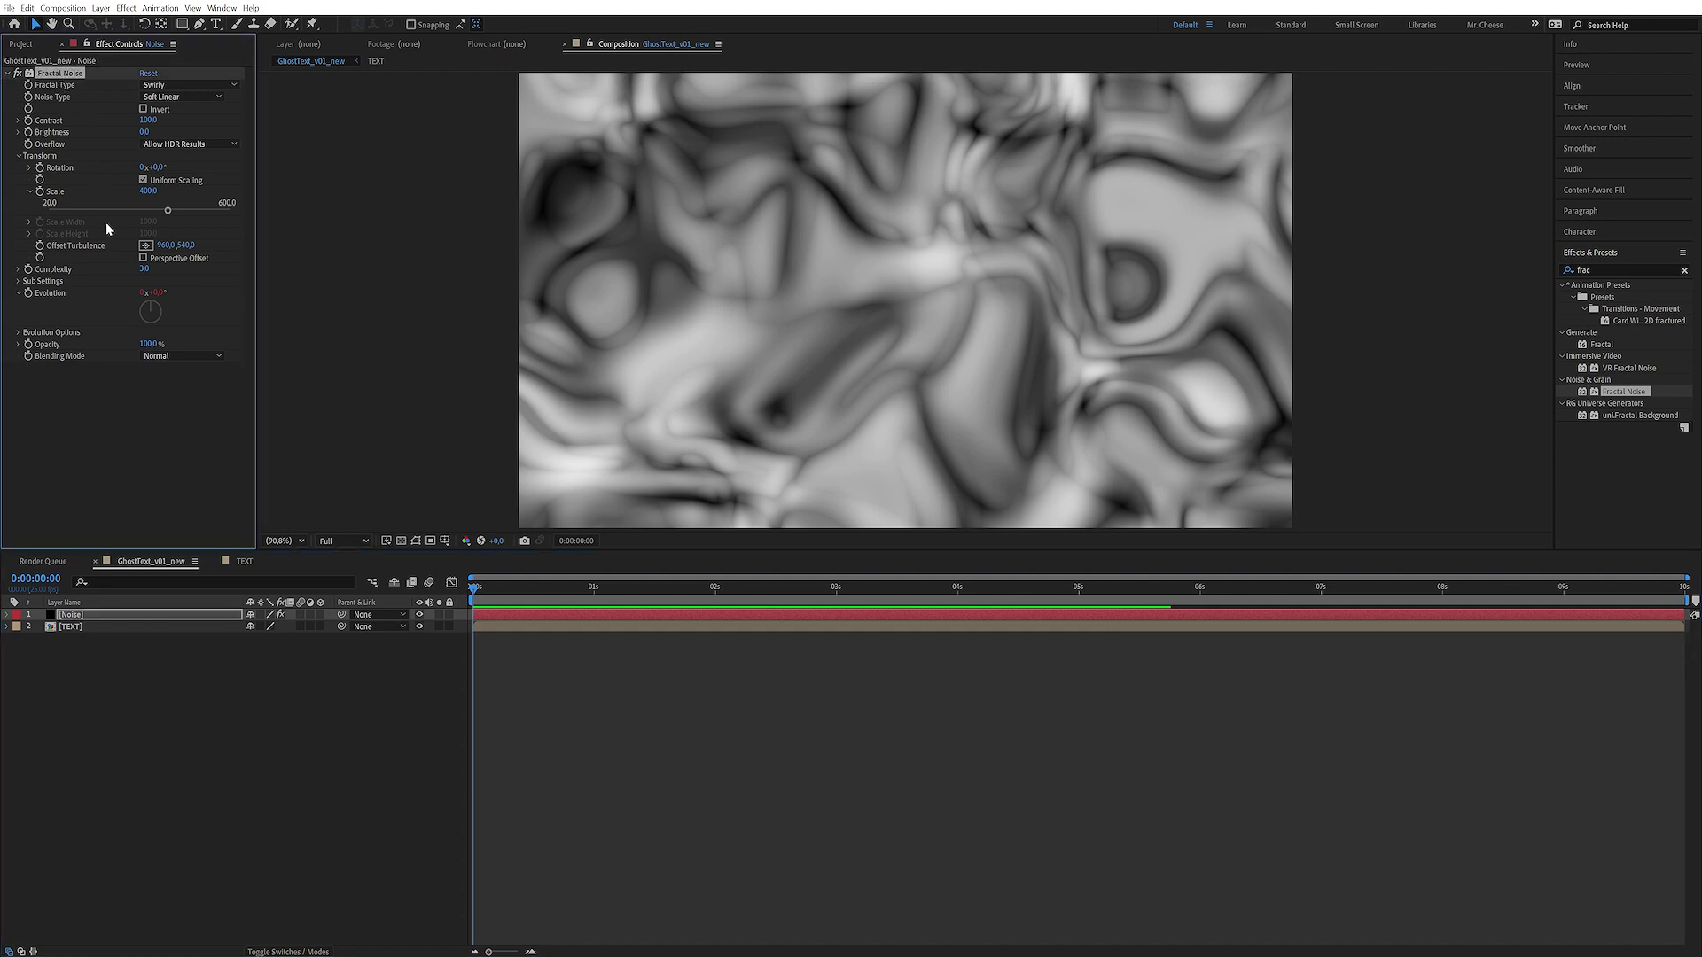
left_click(27, 8)
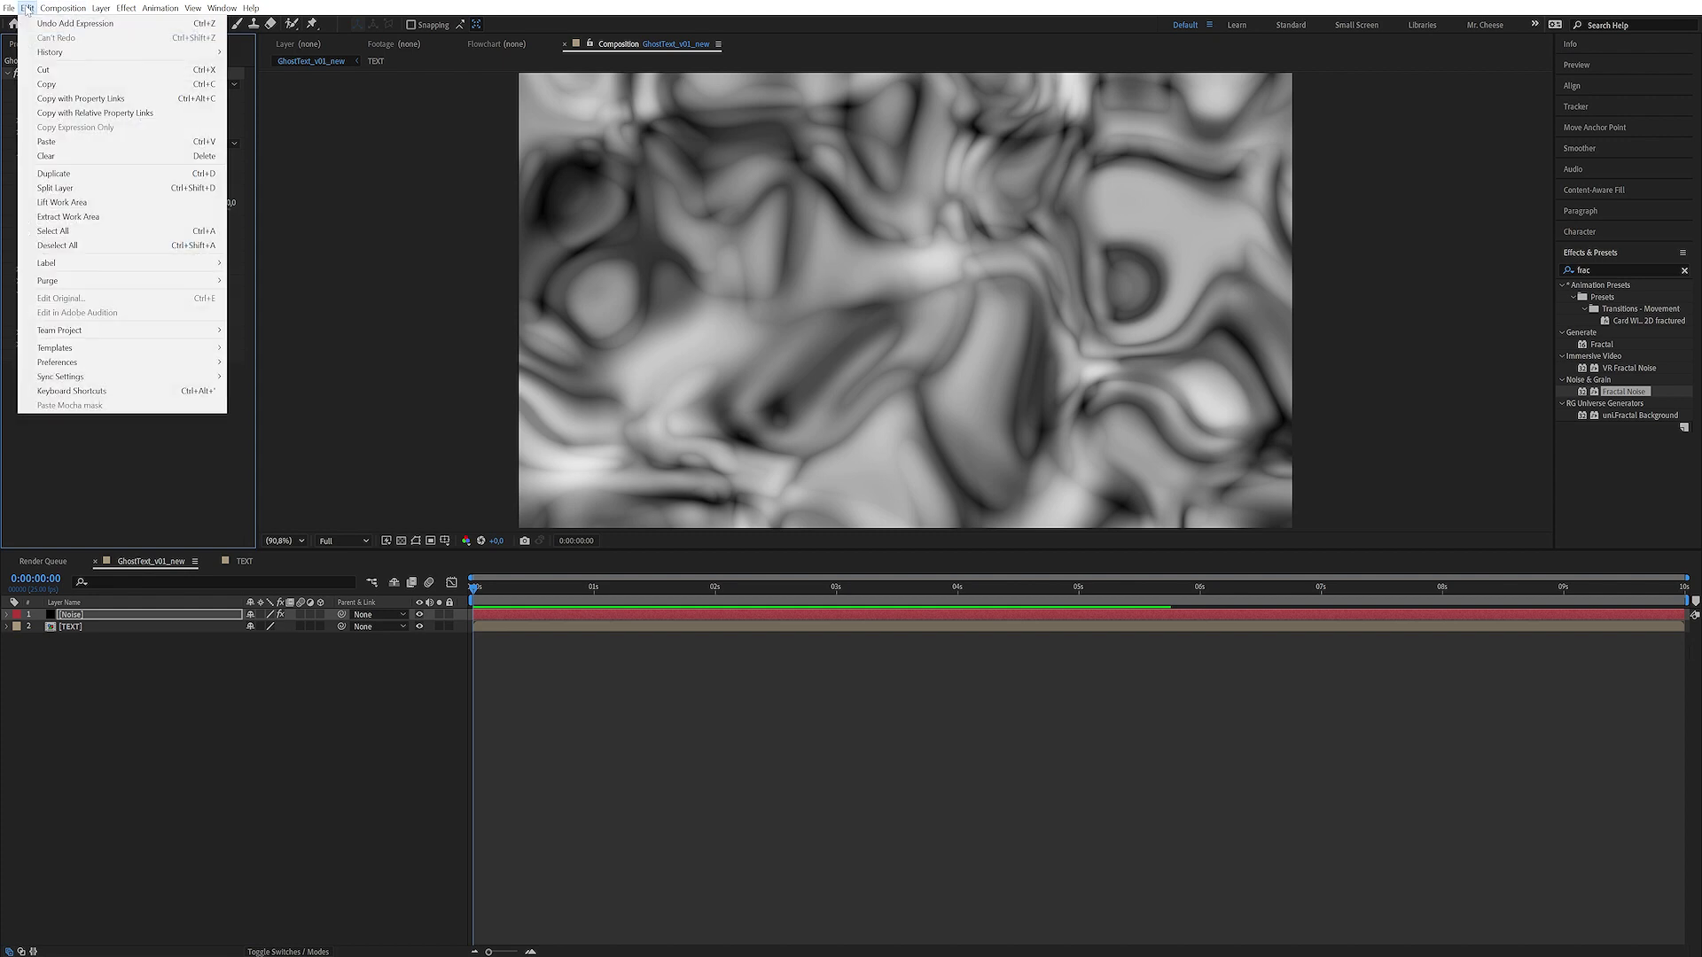
left_click(117, 100)
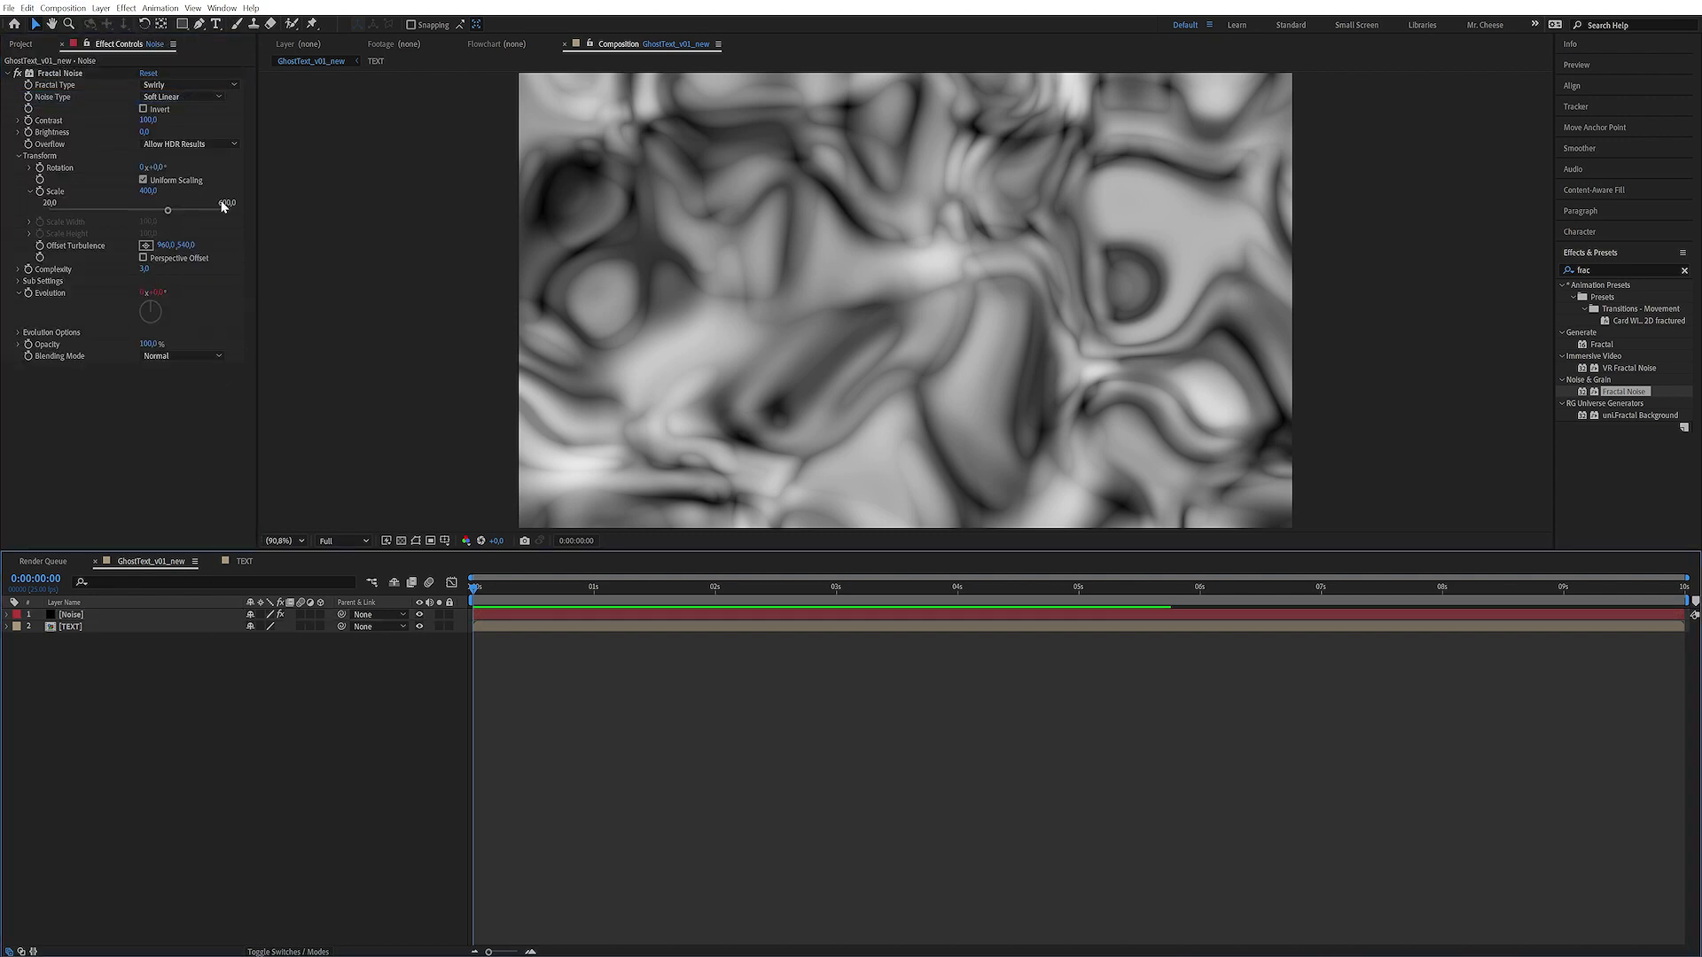
key("ctrl+v")
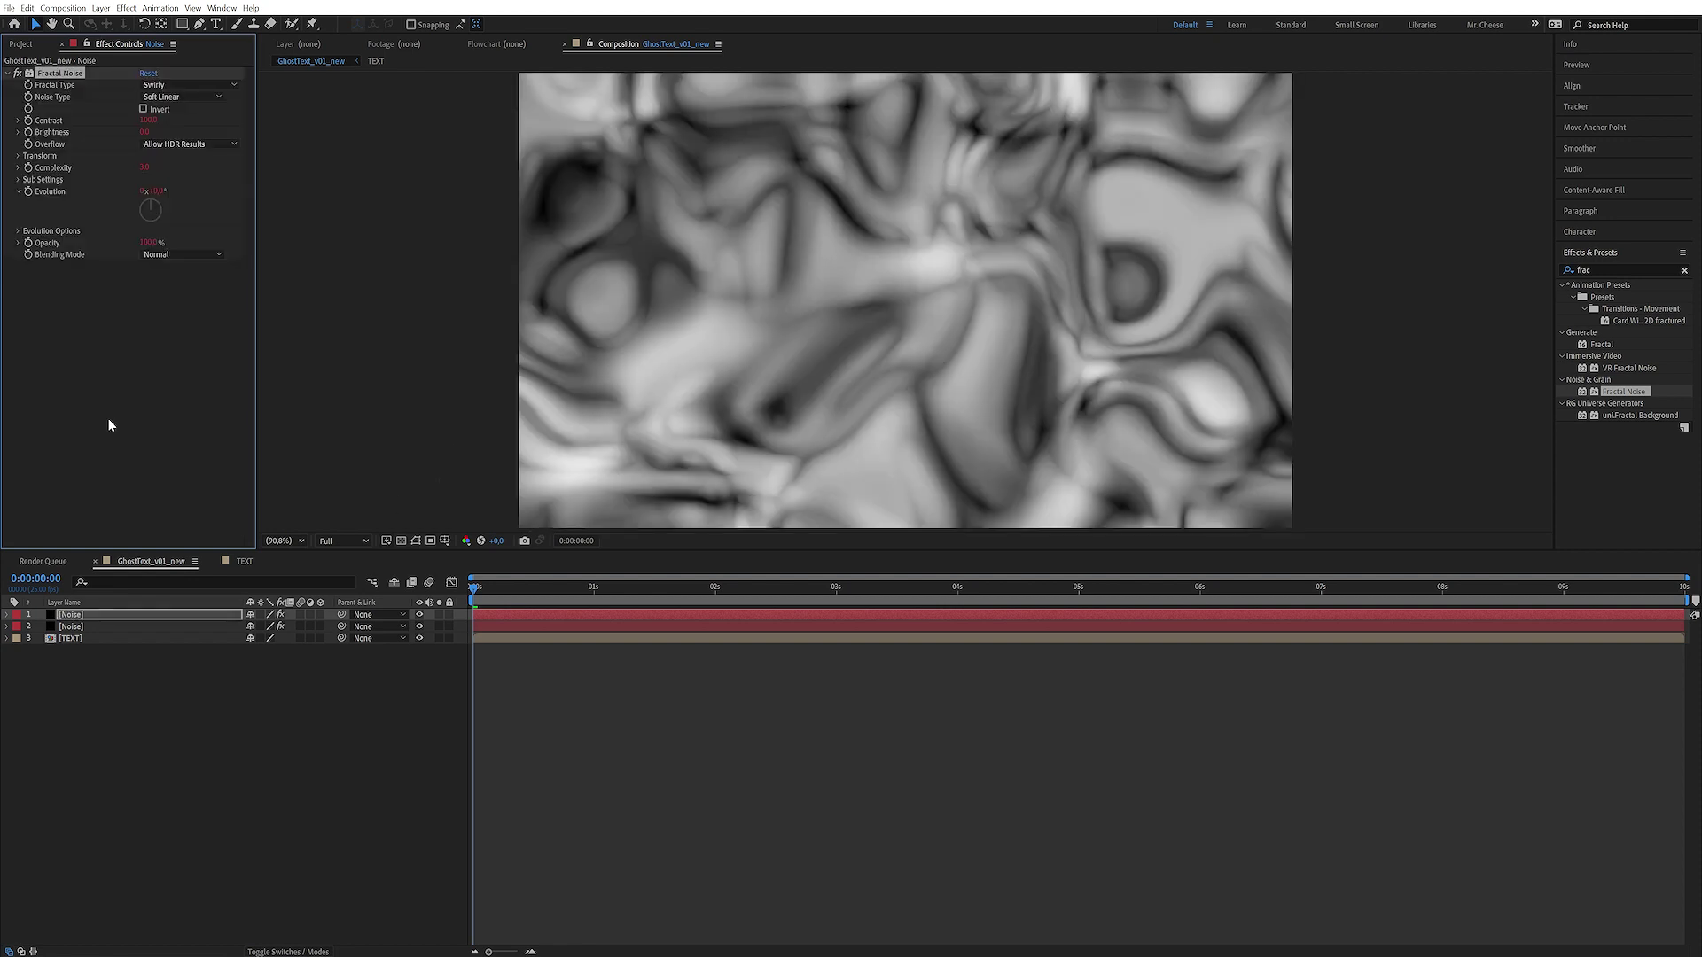
- Pre-compose the linked Noise duplicate as NOISE DISTORTION, moving all attributes into the new composition
left_click(91, 626)
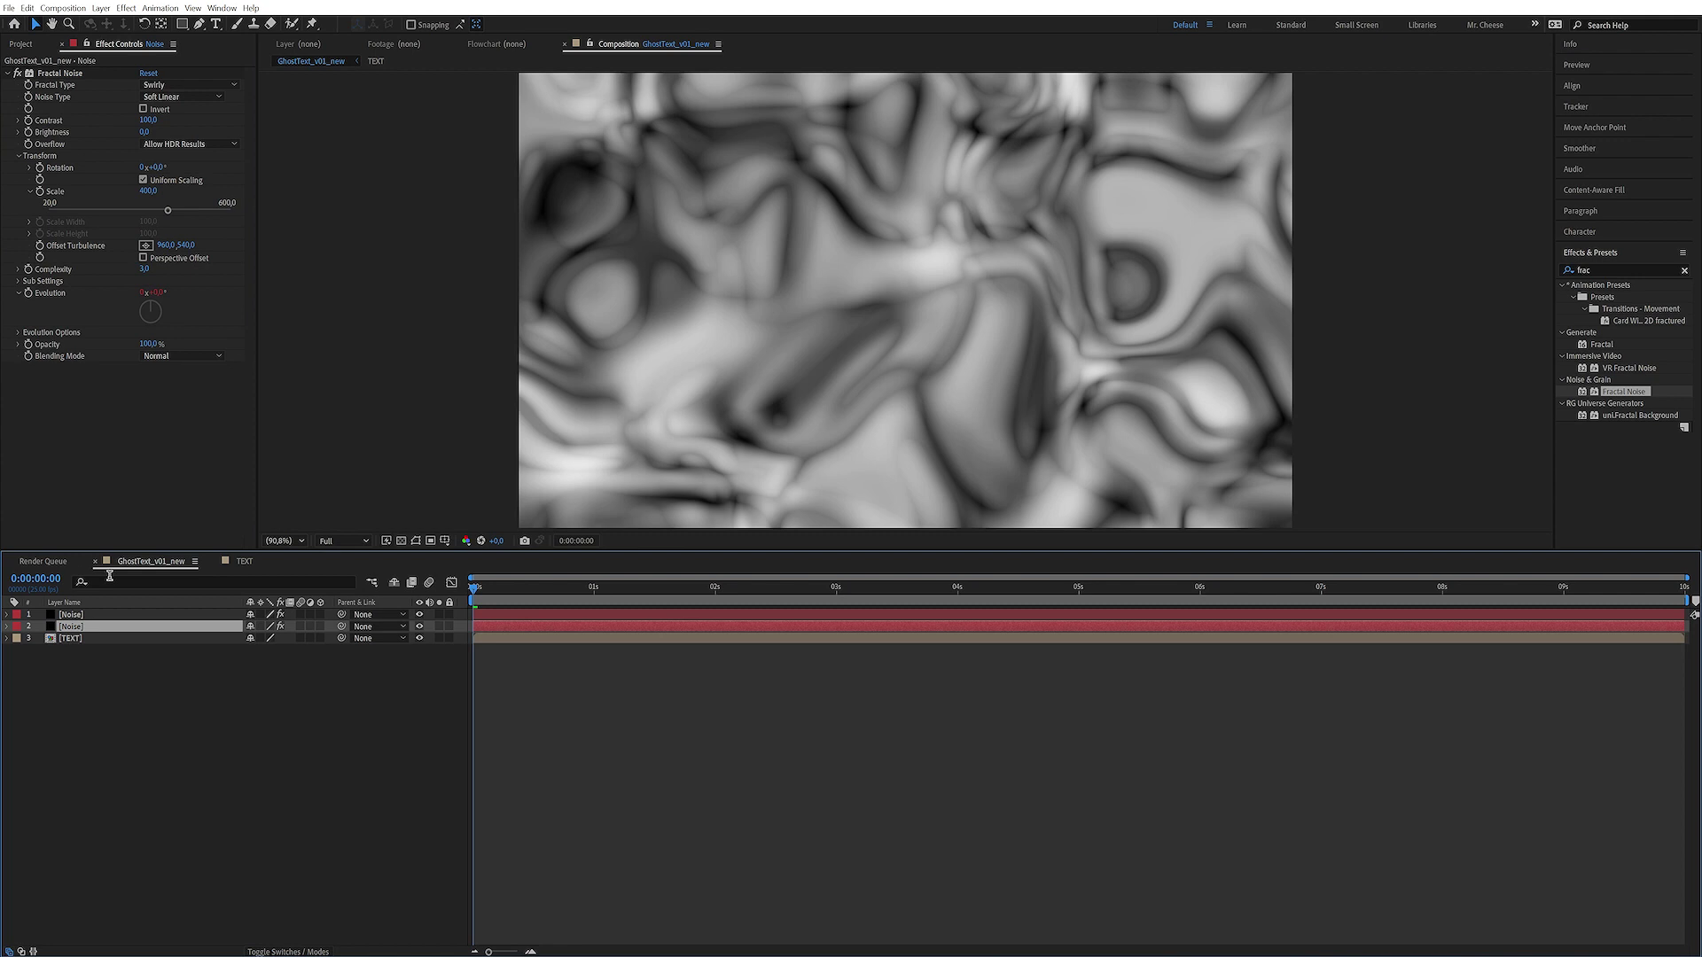
left_click(95, 617)
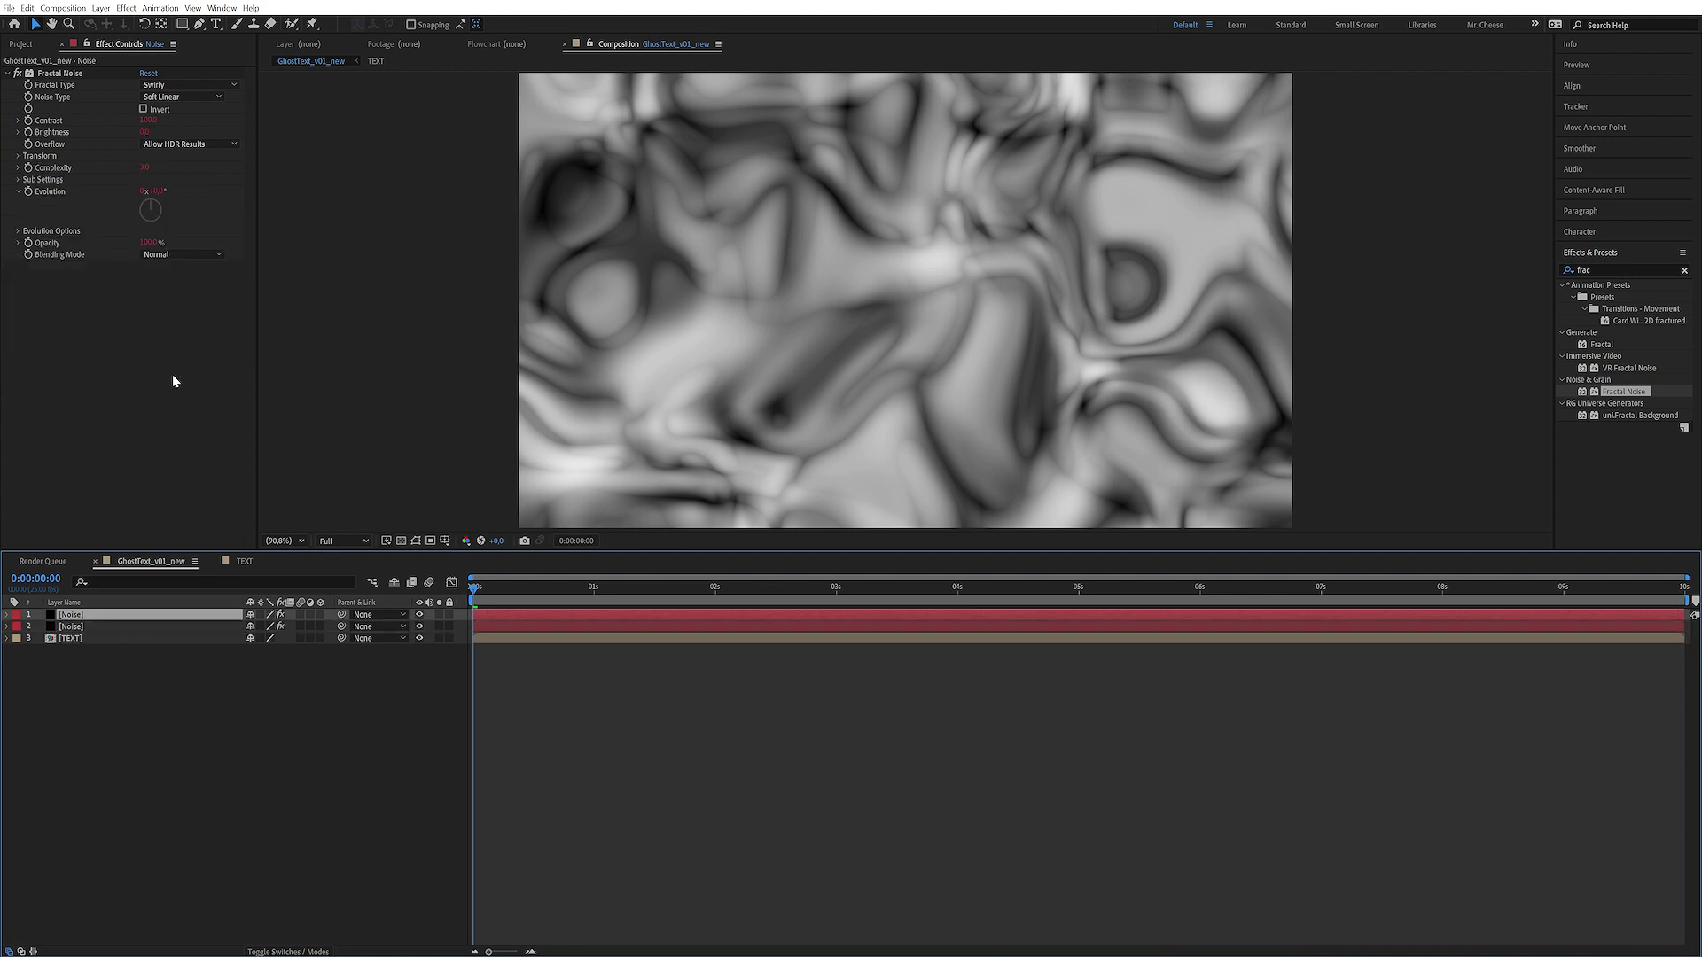
key("ctrl+shift+c")
left_click(1024, 487)
key("shift+Tab")
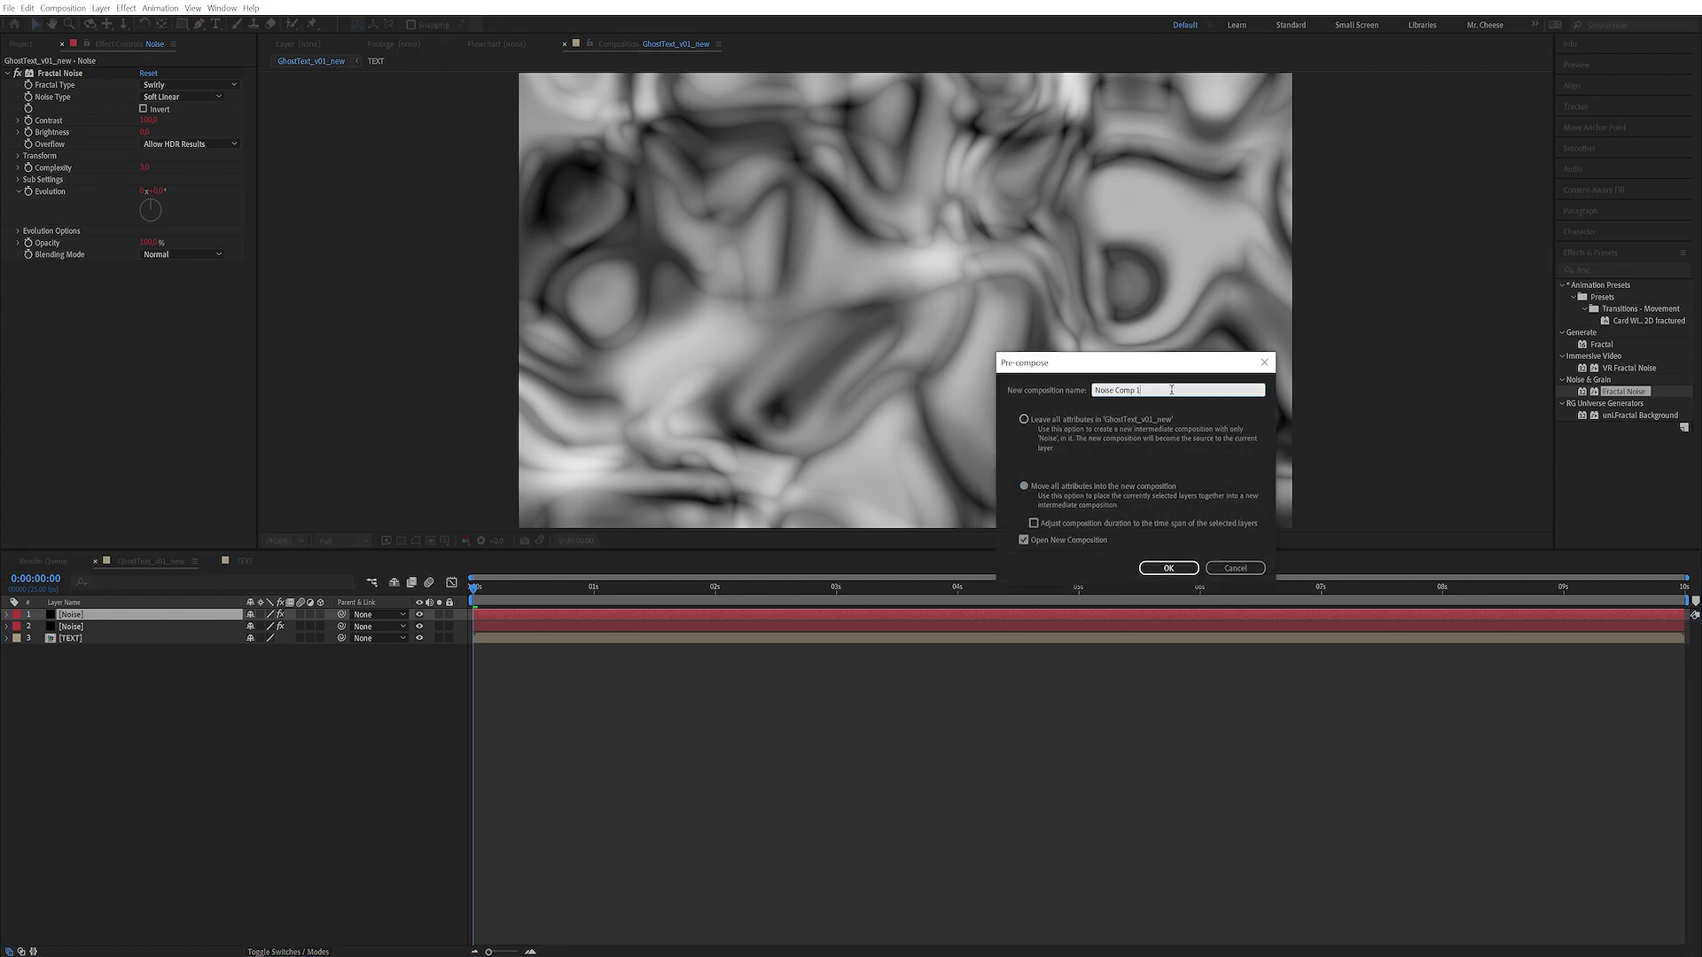
type("NOP")
left_click(1169, 568)
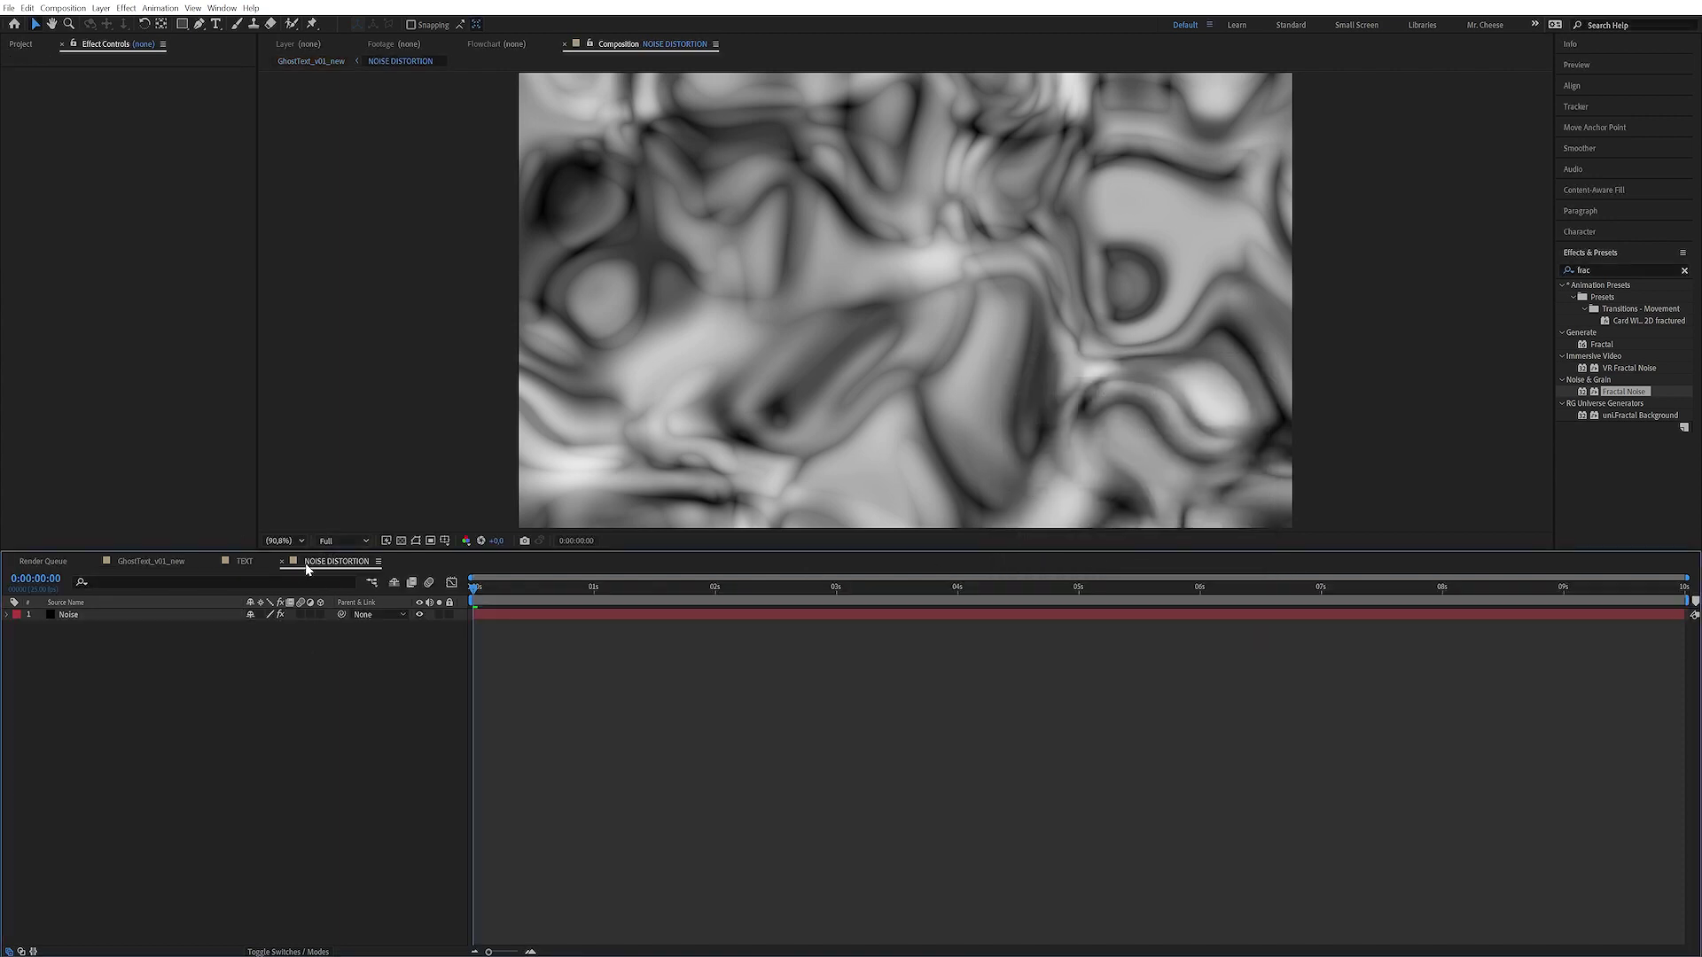
- Return to GhostText_v01_new, close the NOISE DISTORTION and TEXT compositions, and hide the NOISE DISTORTION and Noise layers
left_click(281, 561)
left_click(215, 561)
key("space")
key("space")
left_click_drag(420, 614, 419, 625)
- Find the CC Image Wipe effect with the search term "image" and apply it to the TEXT layer
left_click(107, 638)
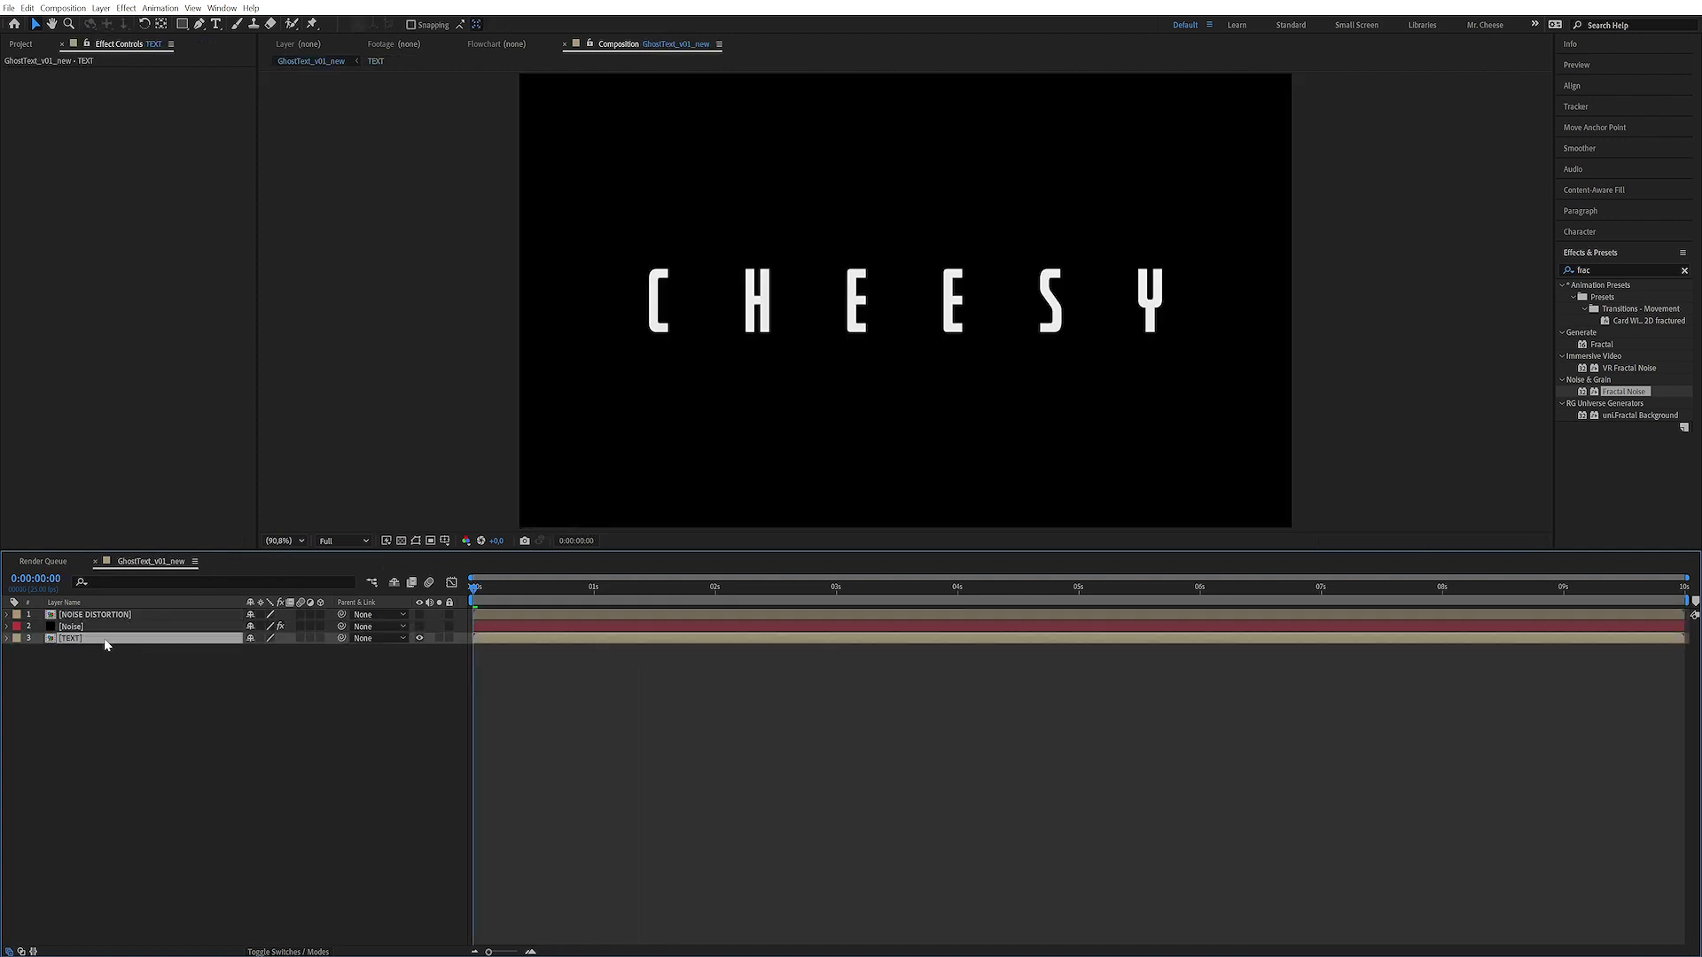
left_click(1605, 271)
key("BackSpace")
key("BackSpace")
key("BackSpace")
key("BackSpace")
type("image")
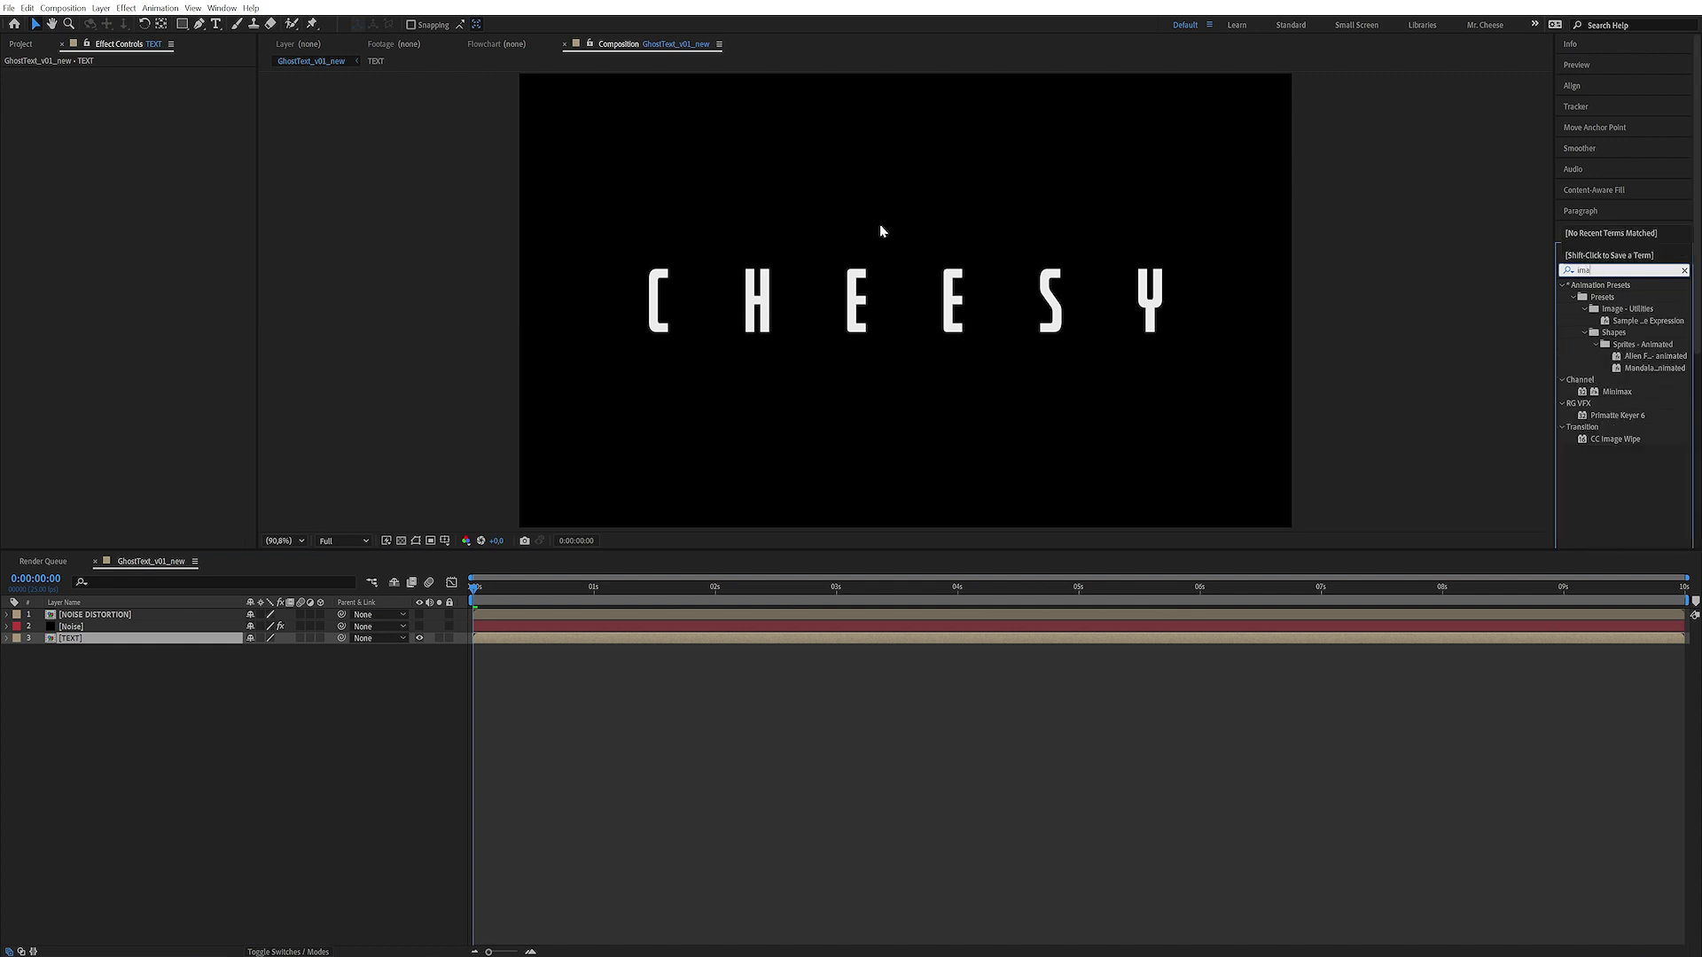
double_click(1614, 345)
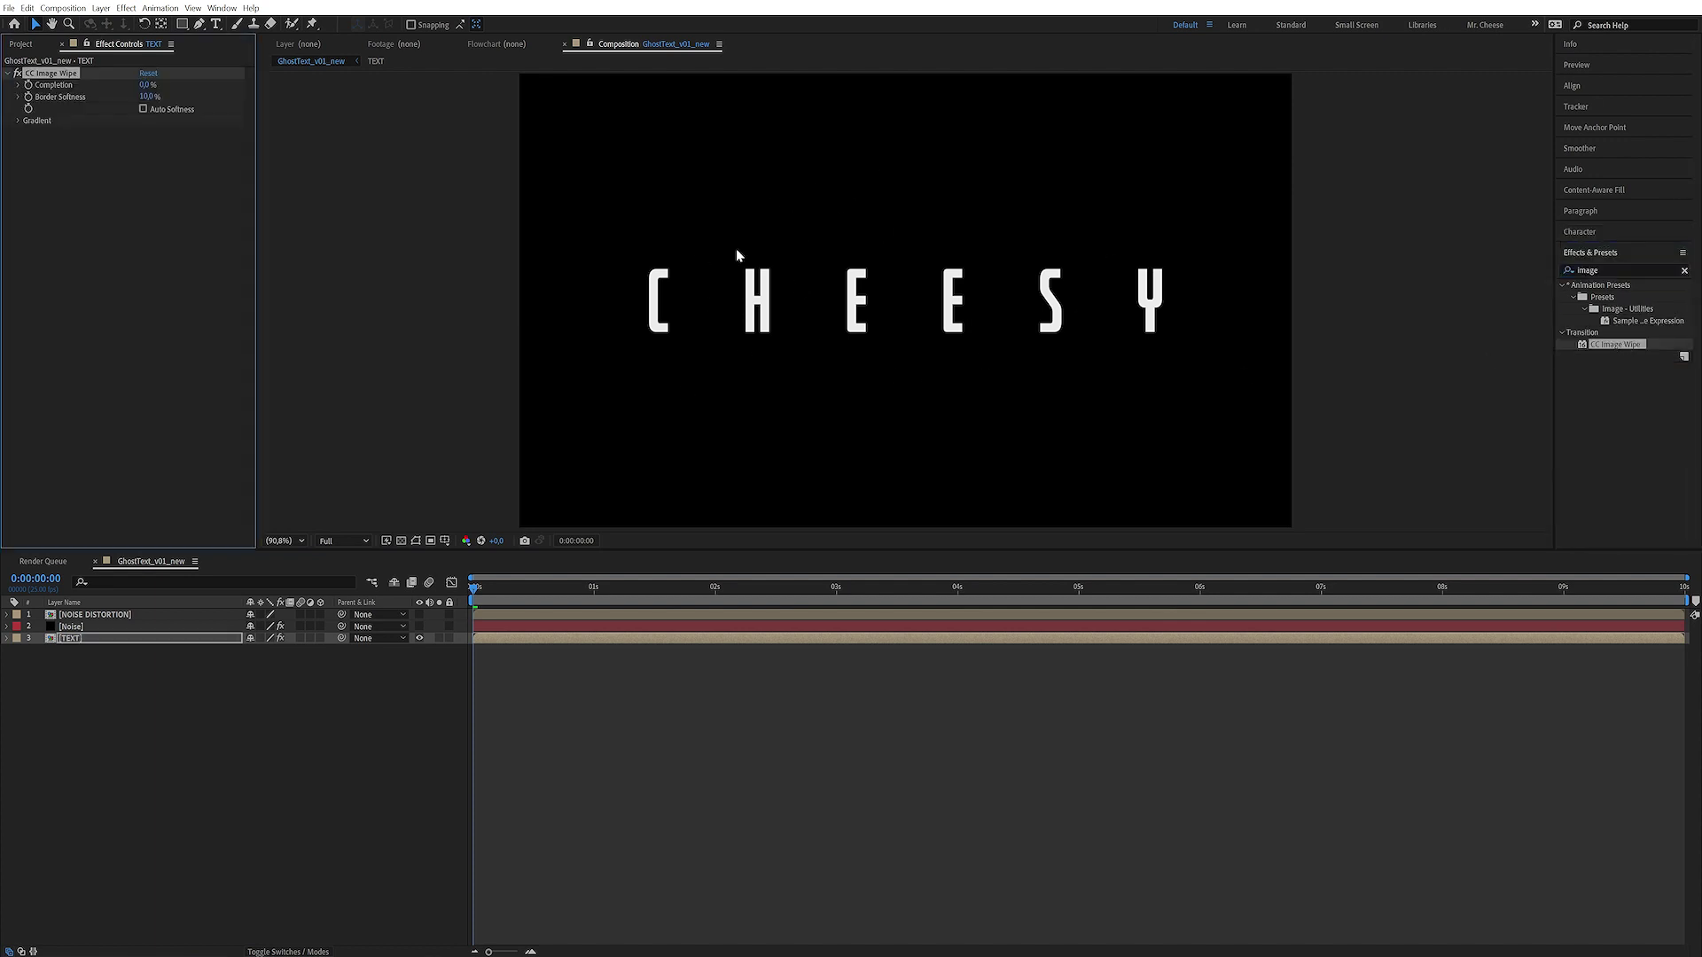
- Set the CC Image Wipe gradient layer to NOISE DISTORTION using Effects & Masks, with Completion at 3%
left_click(18, 121)
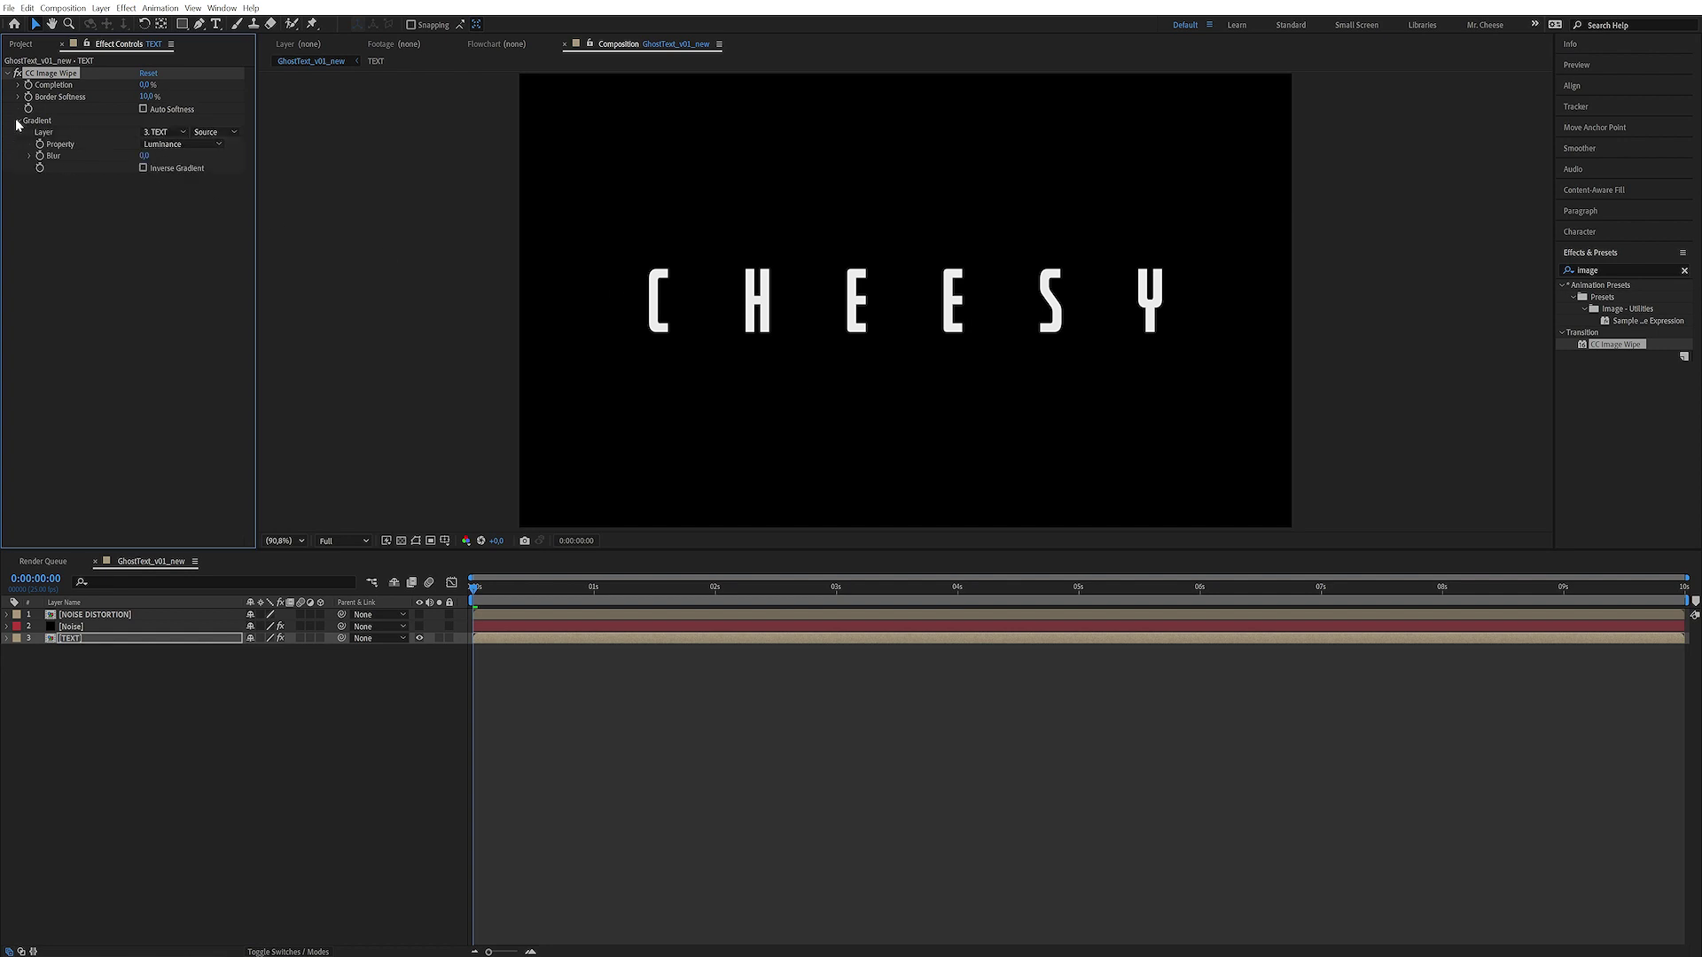
left_click(165, 132)
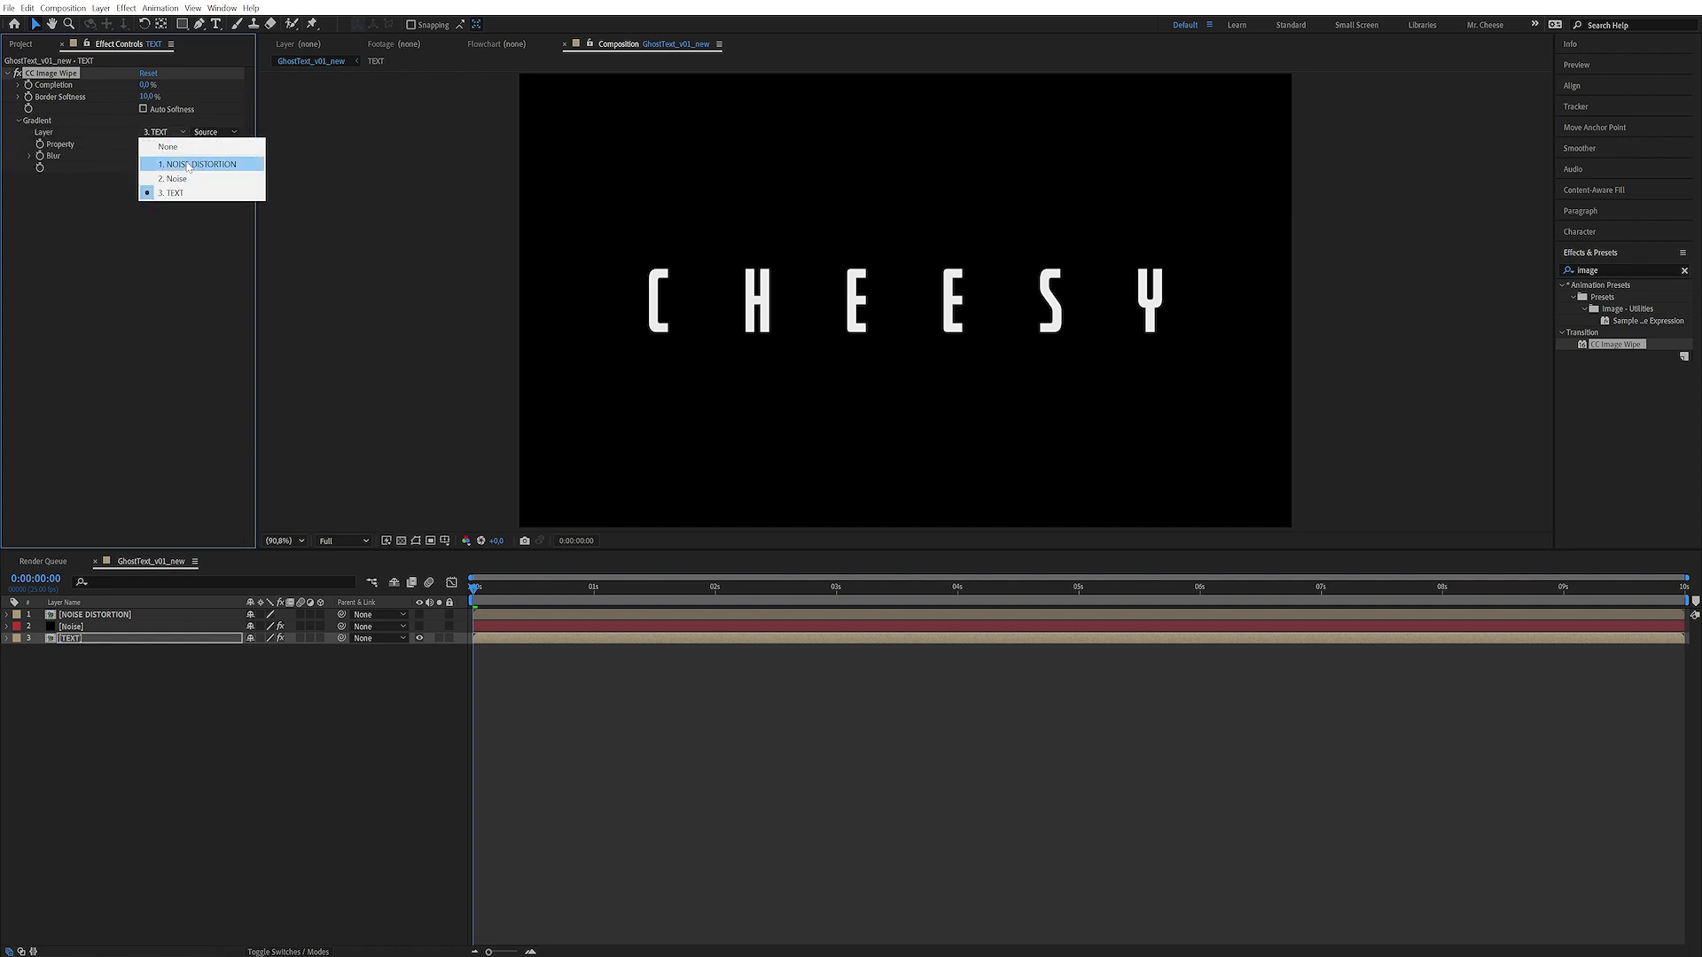
left_click(203, 165)
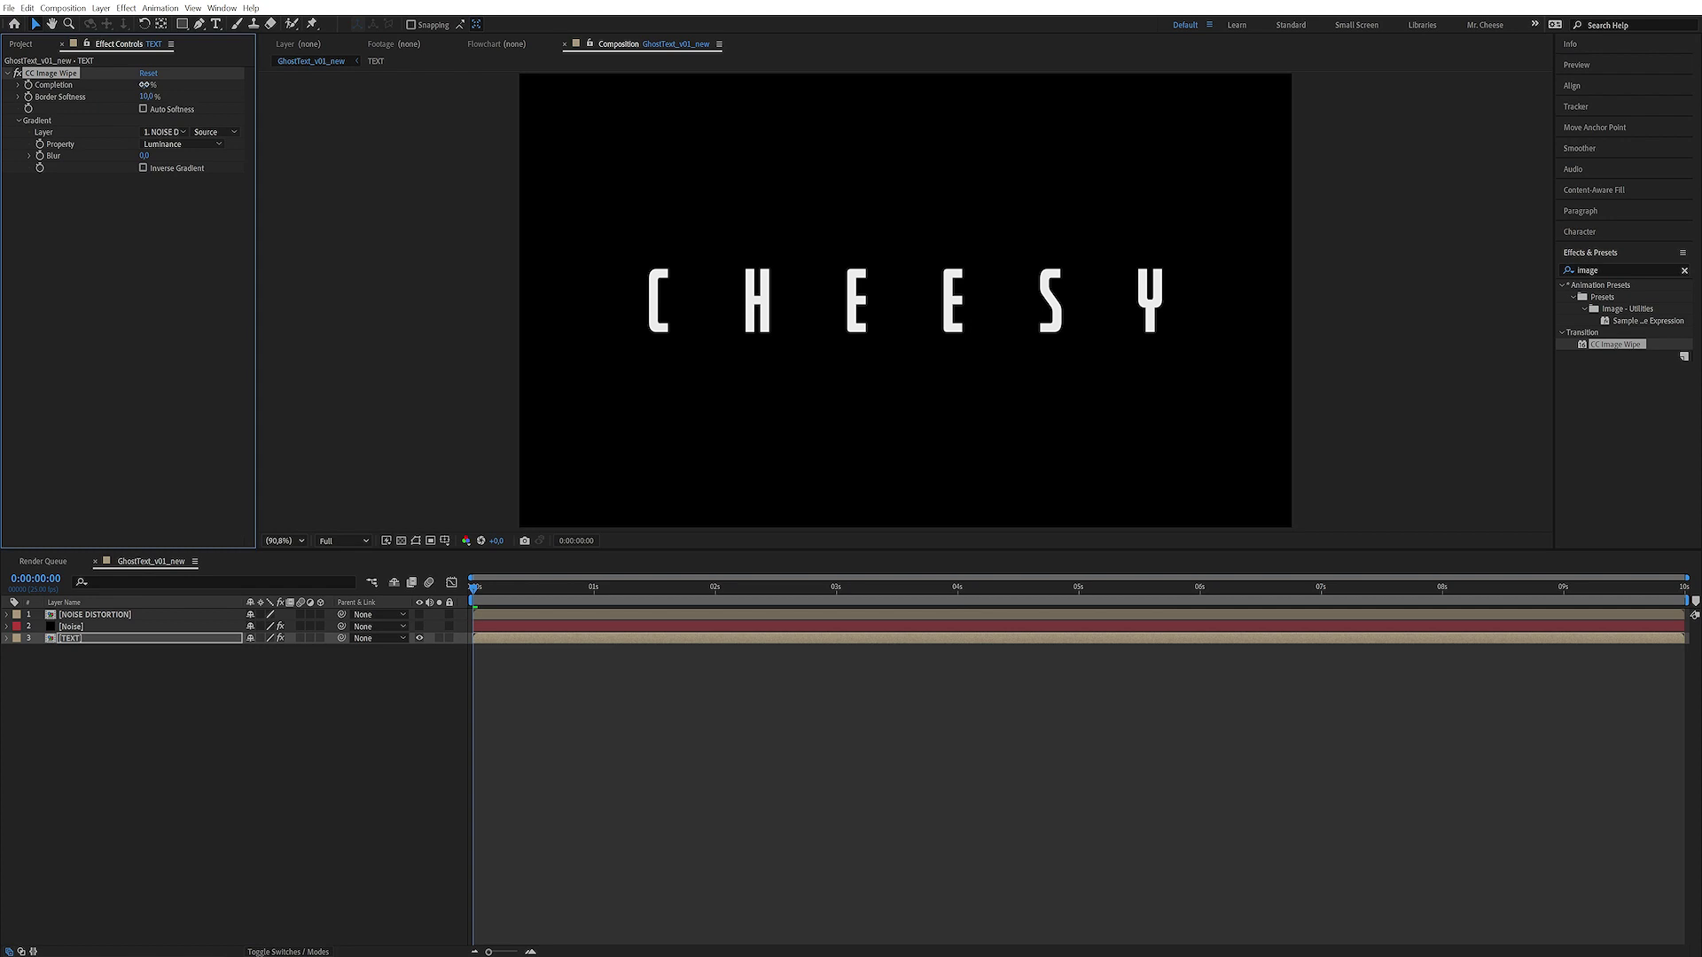
mouse_move(156, 85)
left_mouse_down()
mouse_move(177, 84)
mouse_move(141, 86)
mouse_move(182, 84)
mouse_move(142, 84)
left_mouse_up()
left_click(177, 264)
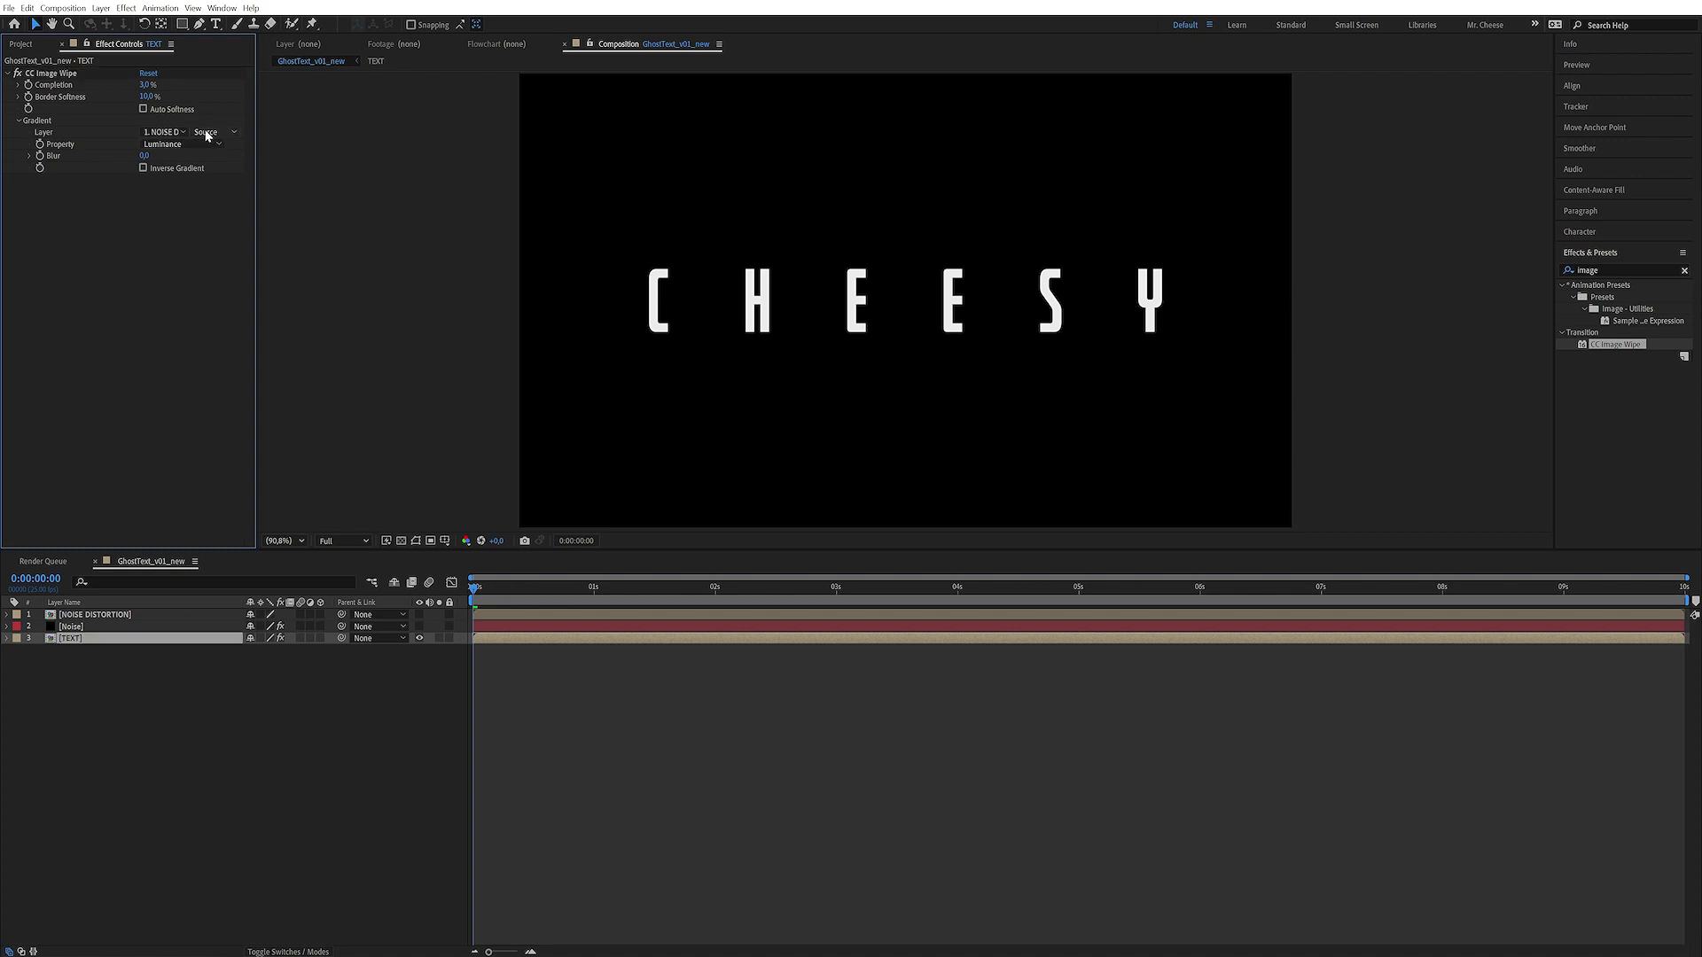
left_click(218, 135)
left_click(232, 177)
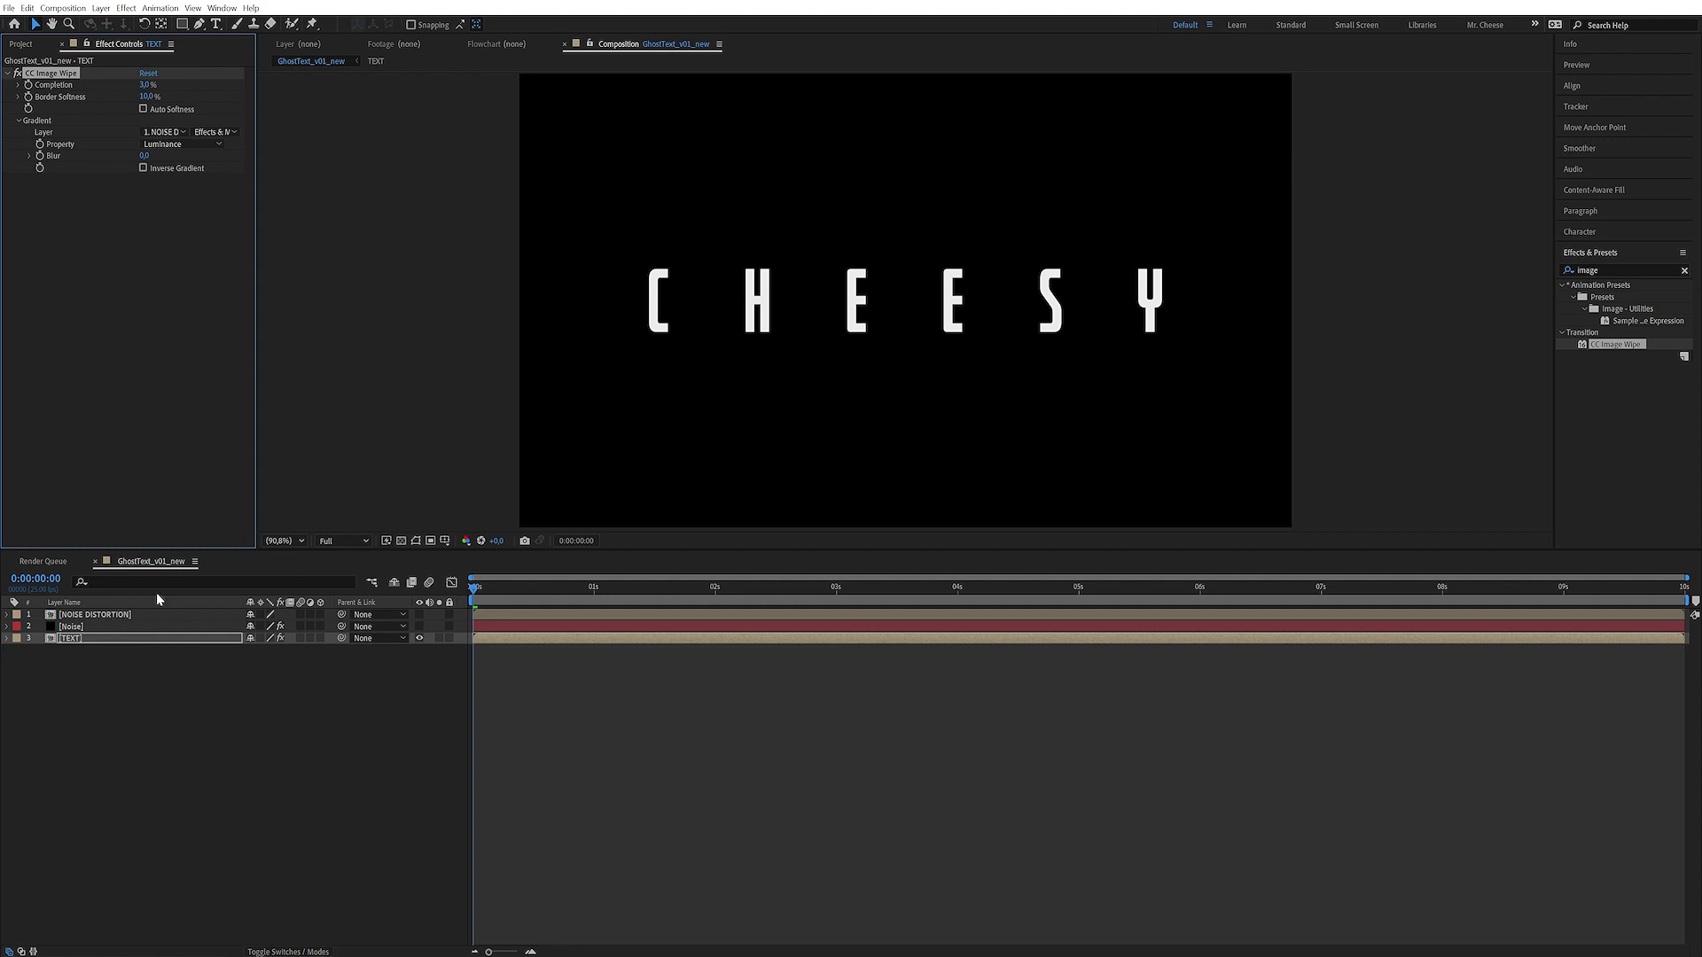
- Find the Displacement Map effect with the search term "displa" and apply it to the TEXT layer
left_click(414, 604)
left_click(1610, 273)
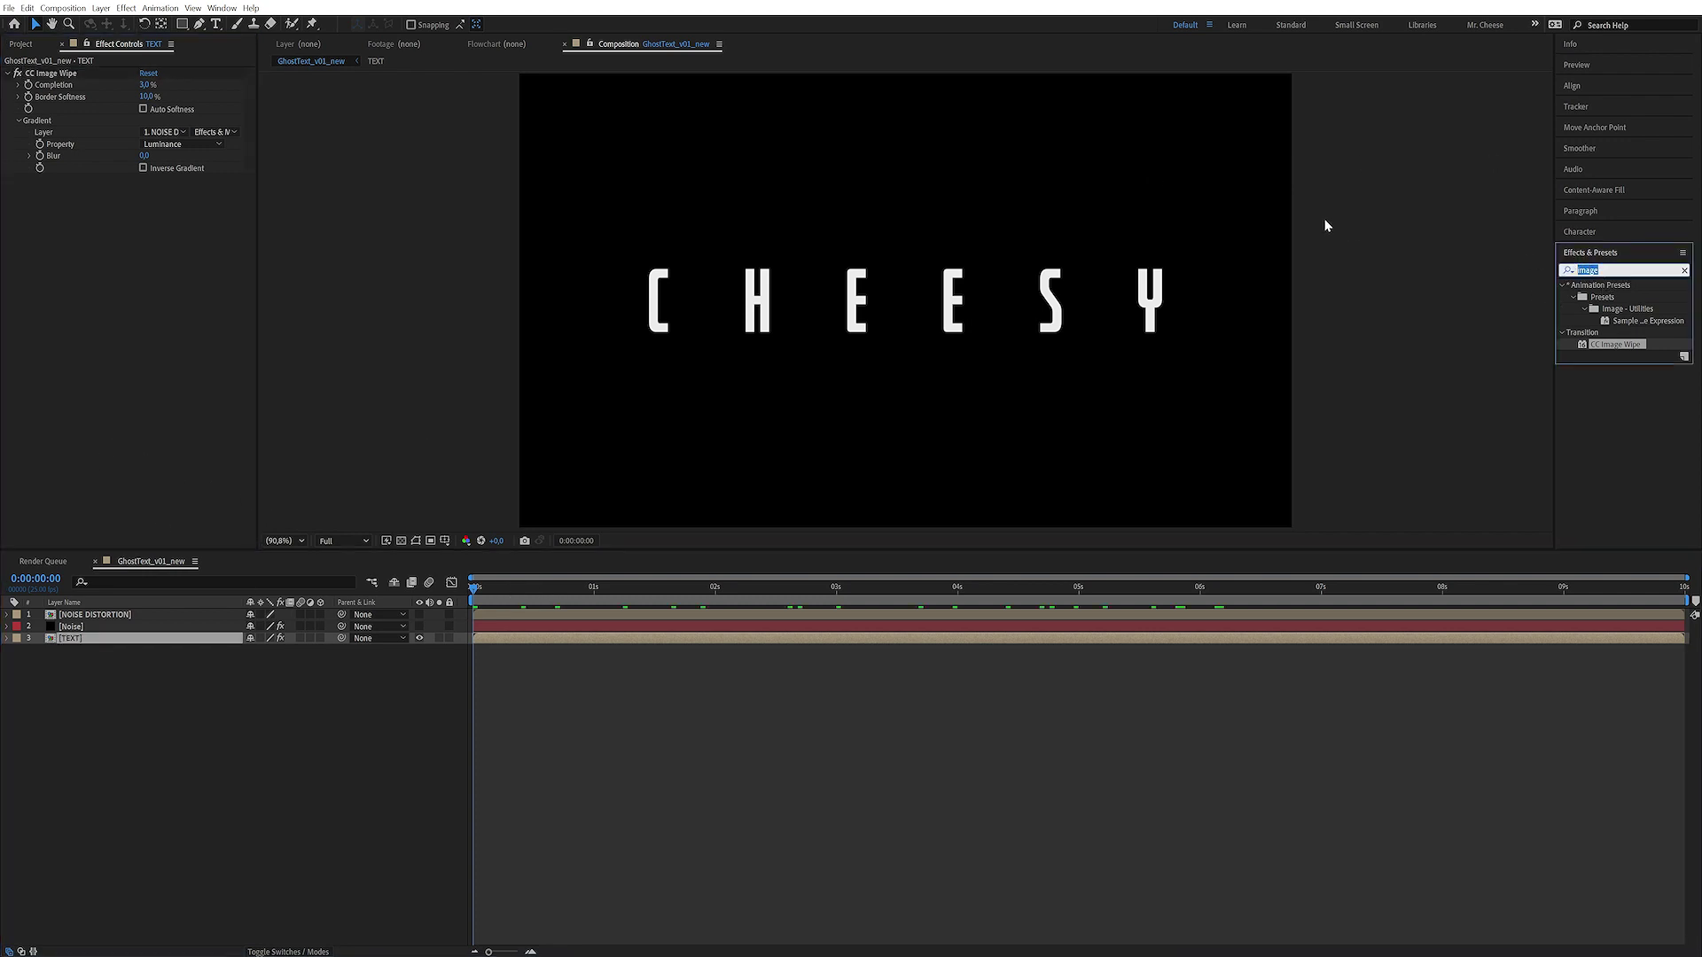
type("displa")
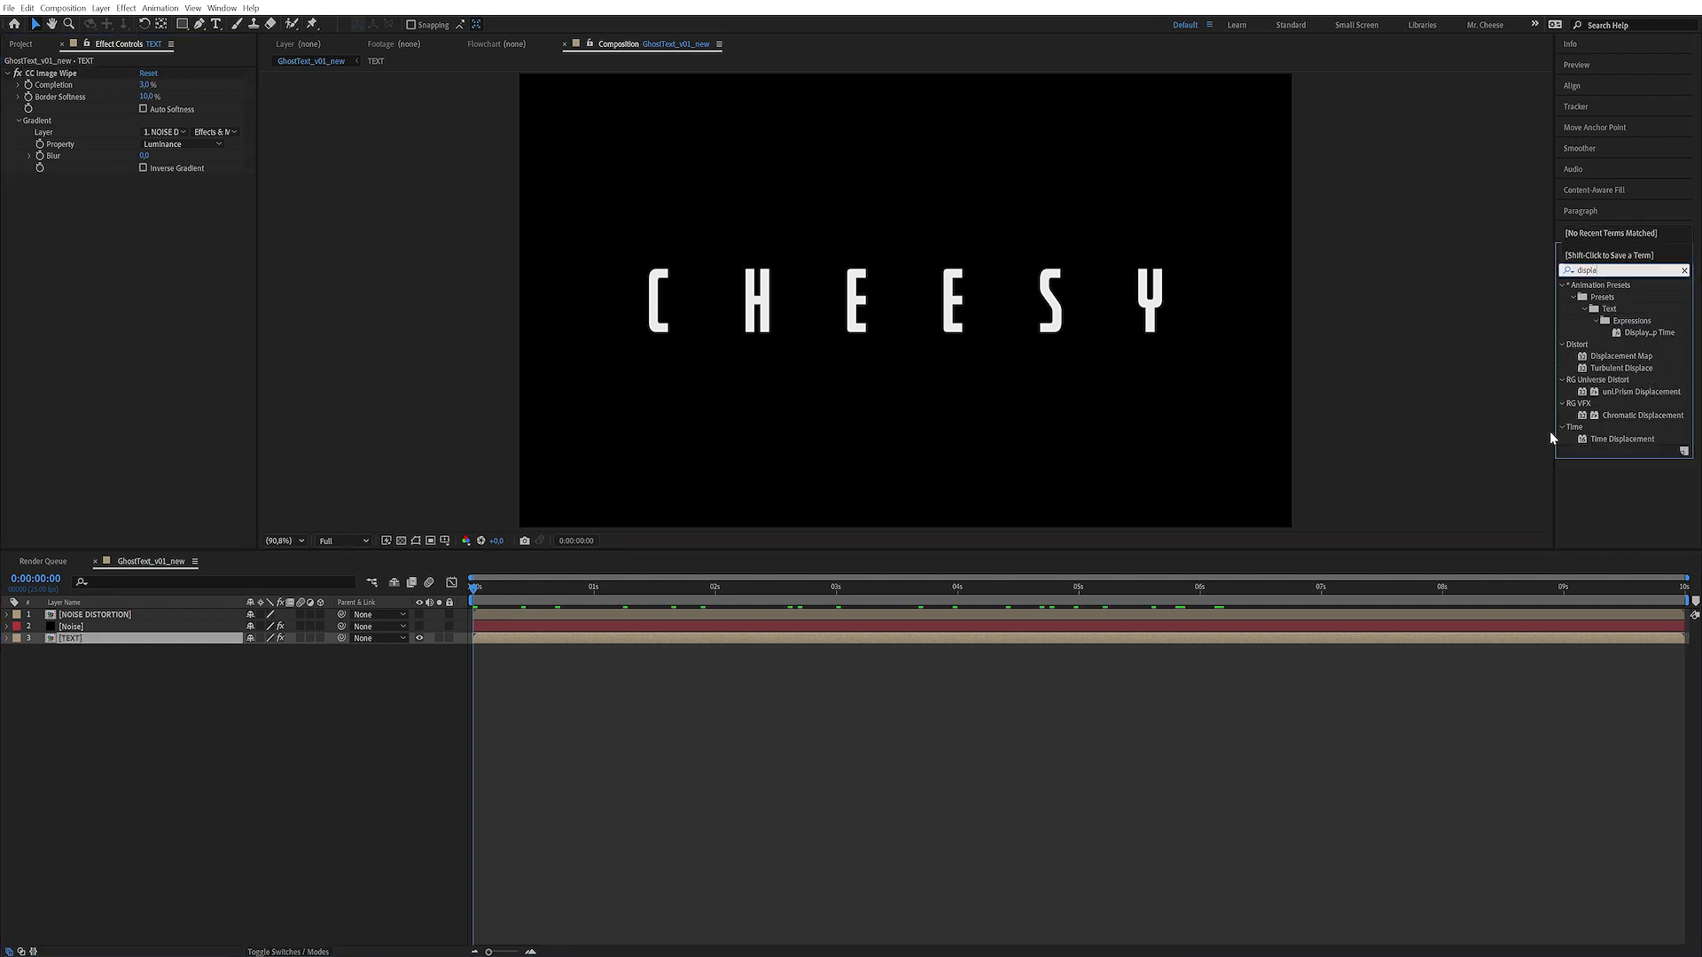
left_click_drag(1621, 355, 789, 302)
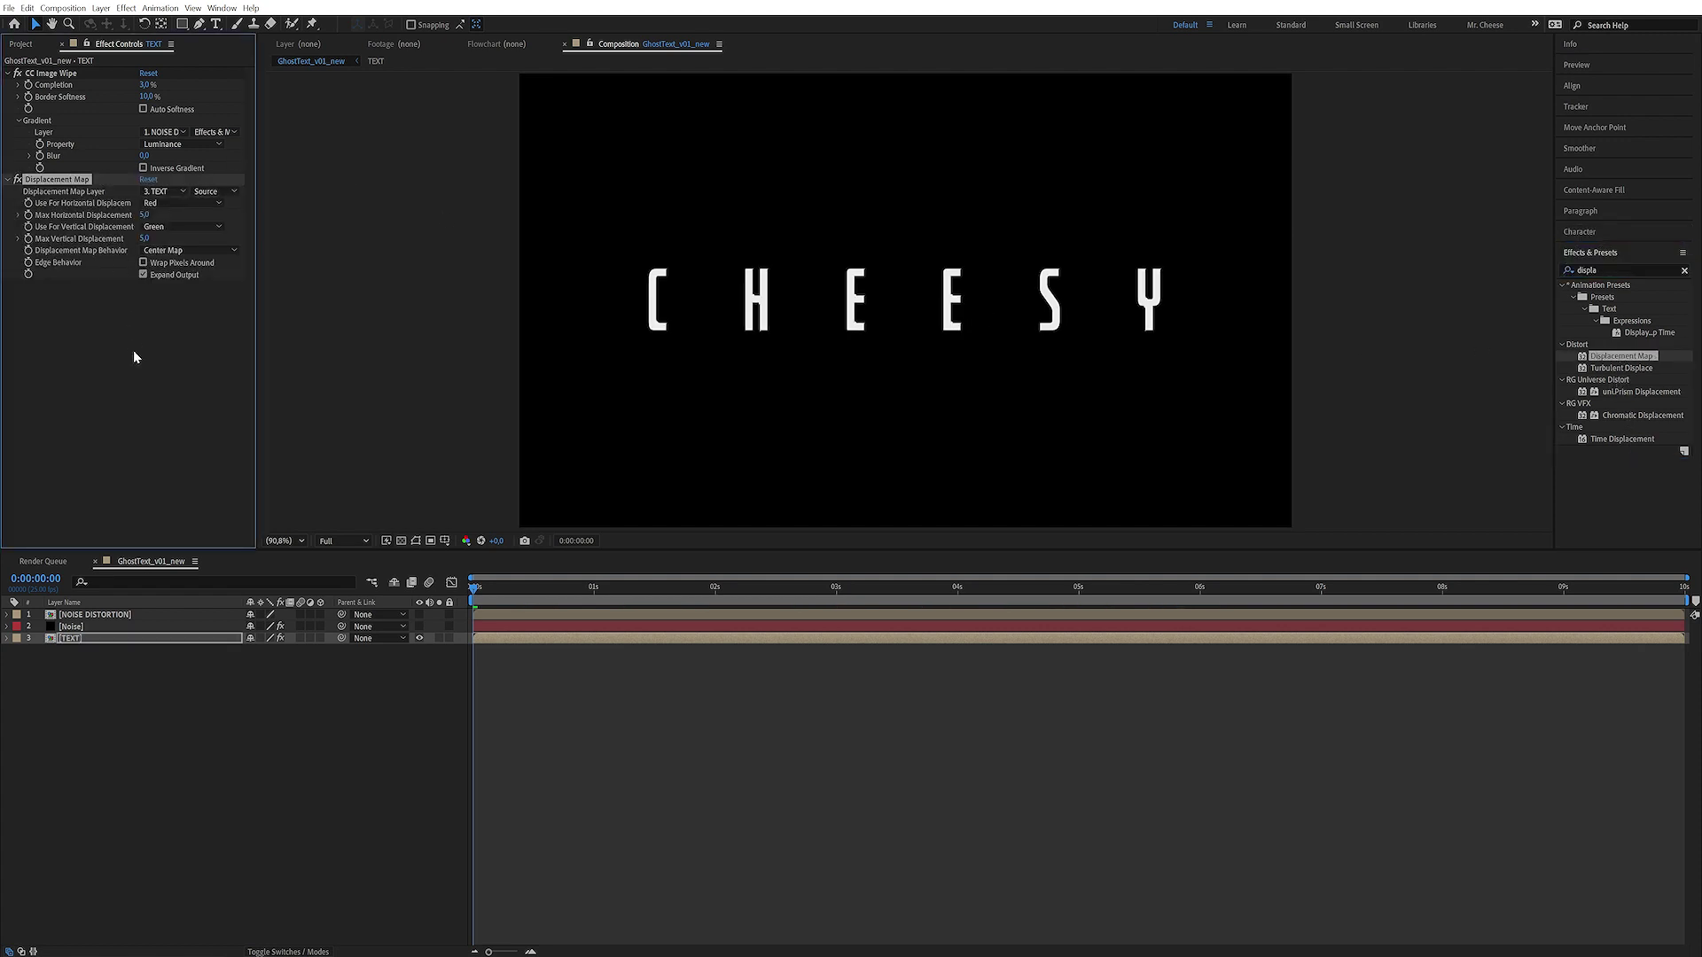
- Use NOISE DISTORTION with Effects & Masks as the Displacement Map layer
left_click(167, 191)
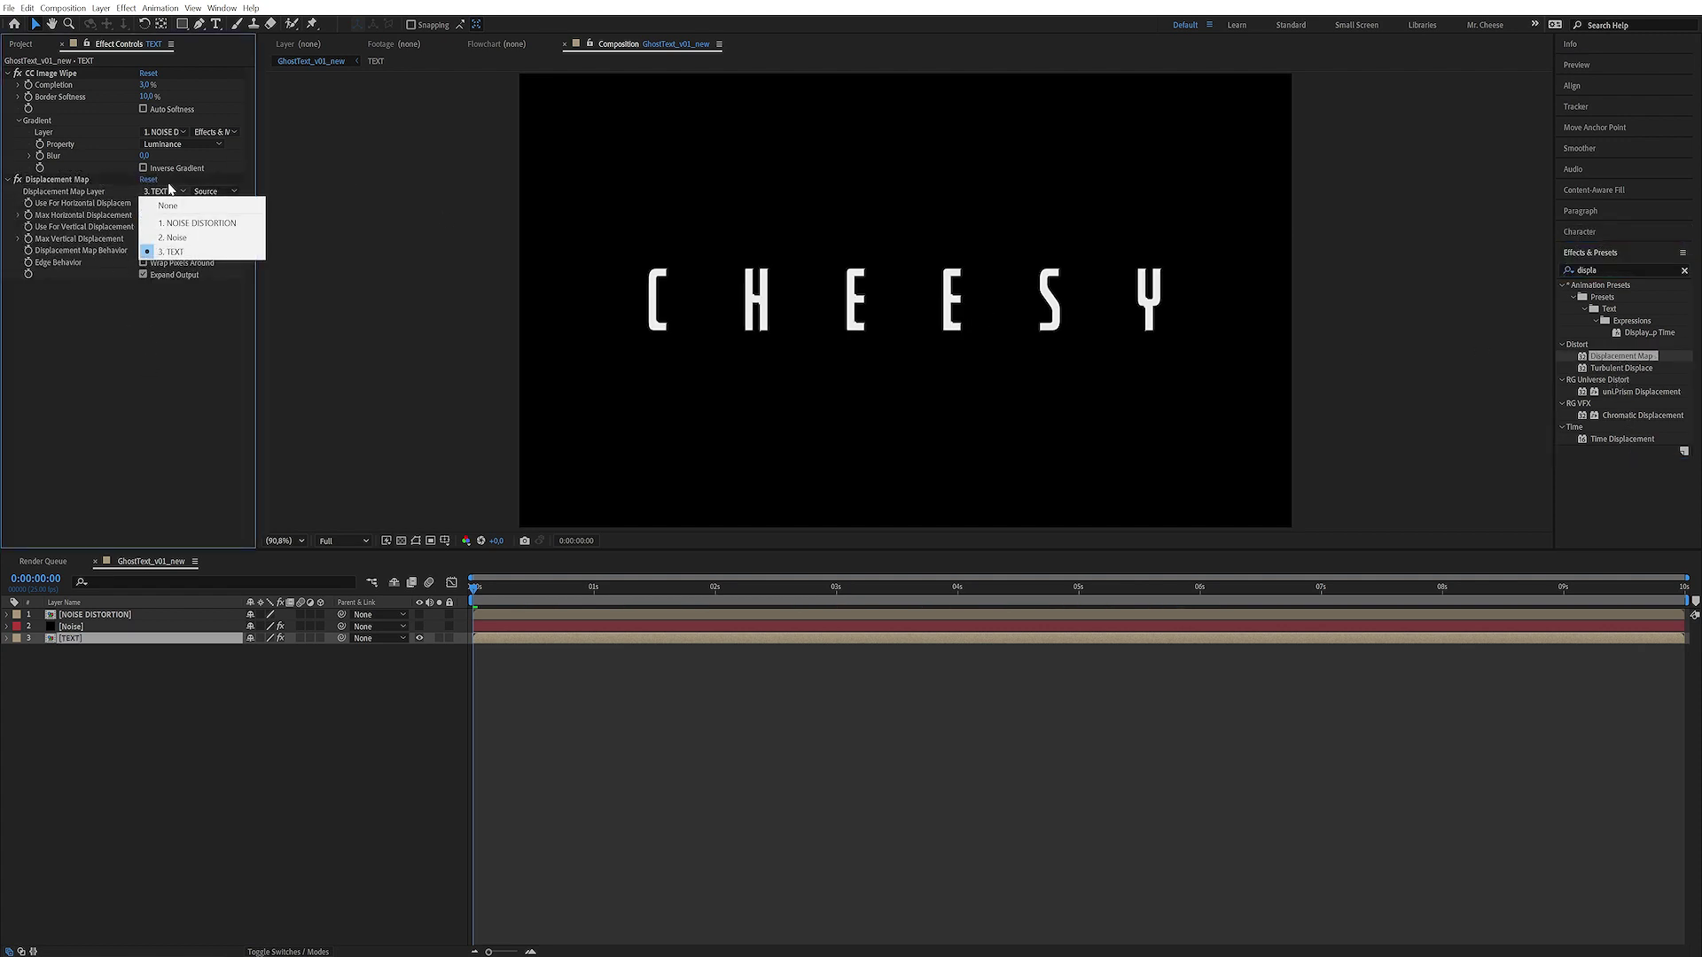
left_click(200, 224)
left_click(215, 191)
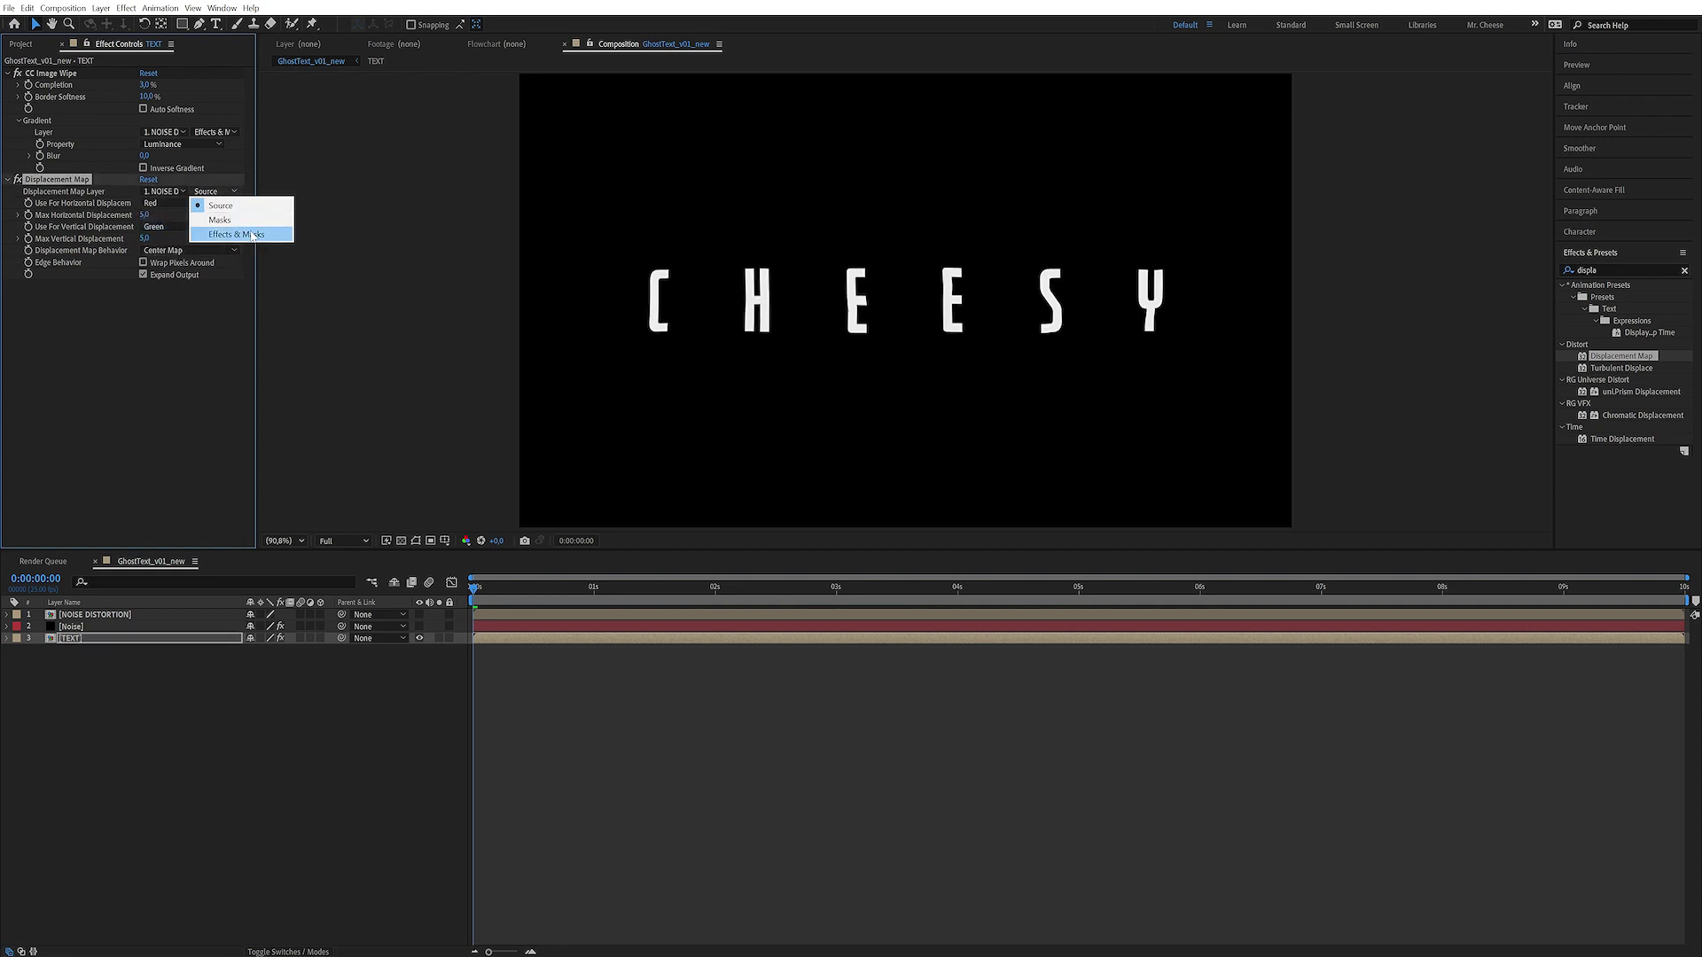
left_click(252, 235)
- Use Luminance for horizontal and vertical displacement, and raise both maximum displacement amounts to distort the letters strongly
left_click(173, 203)
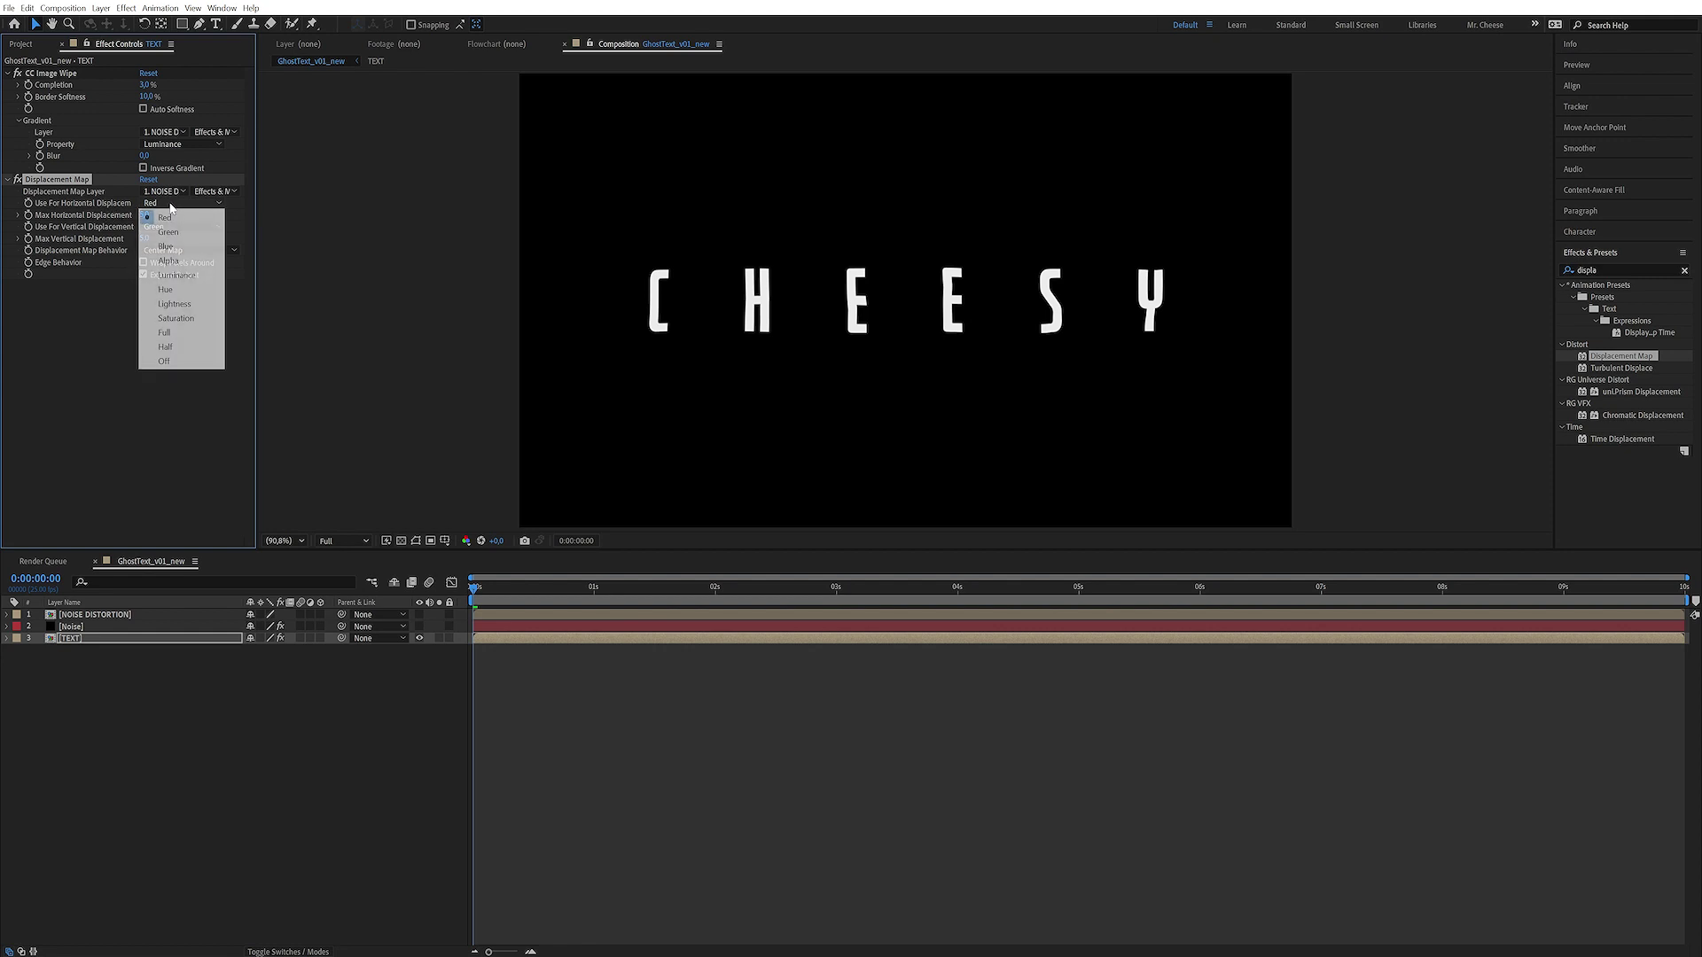
left_click(176, 274)
left_click(186, 227)
left_click(176, 298)
mouse_move(145, 214)
left_mouse_down()
mouse_move(176, 210)
mouse_move(162, 229)
left_mouse_up()
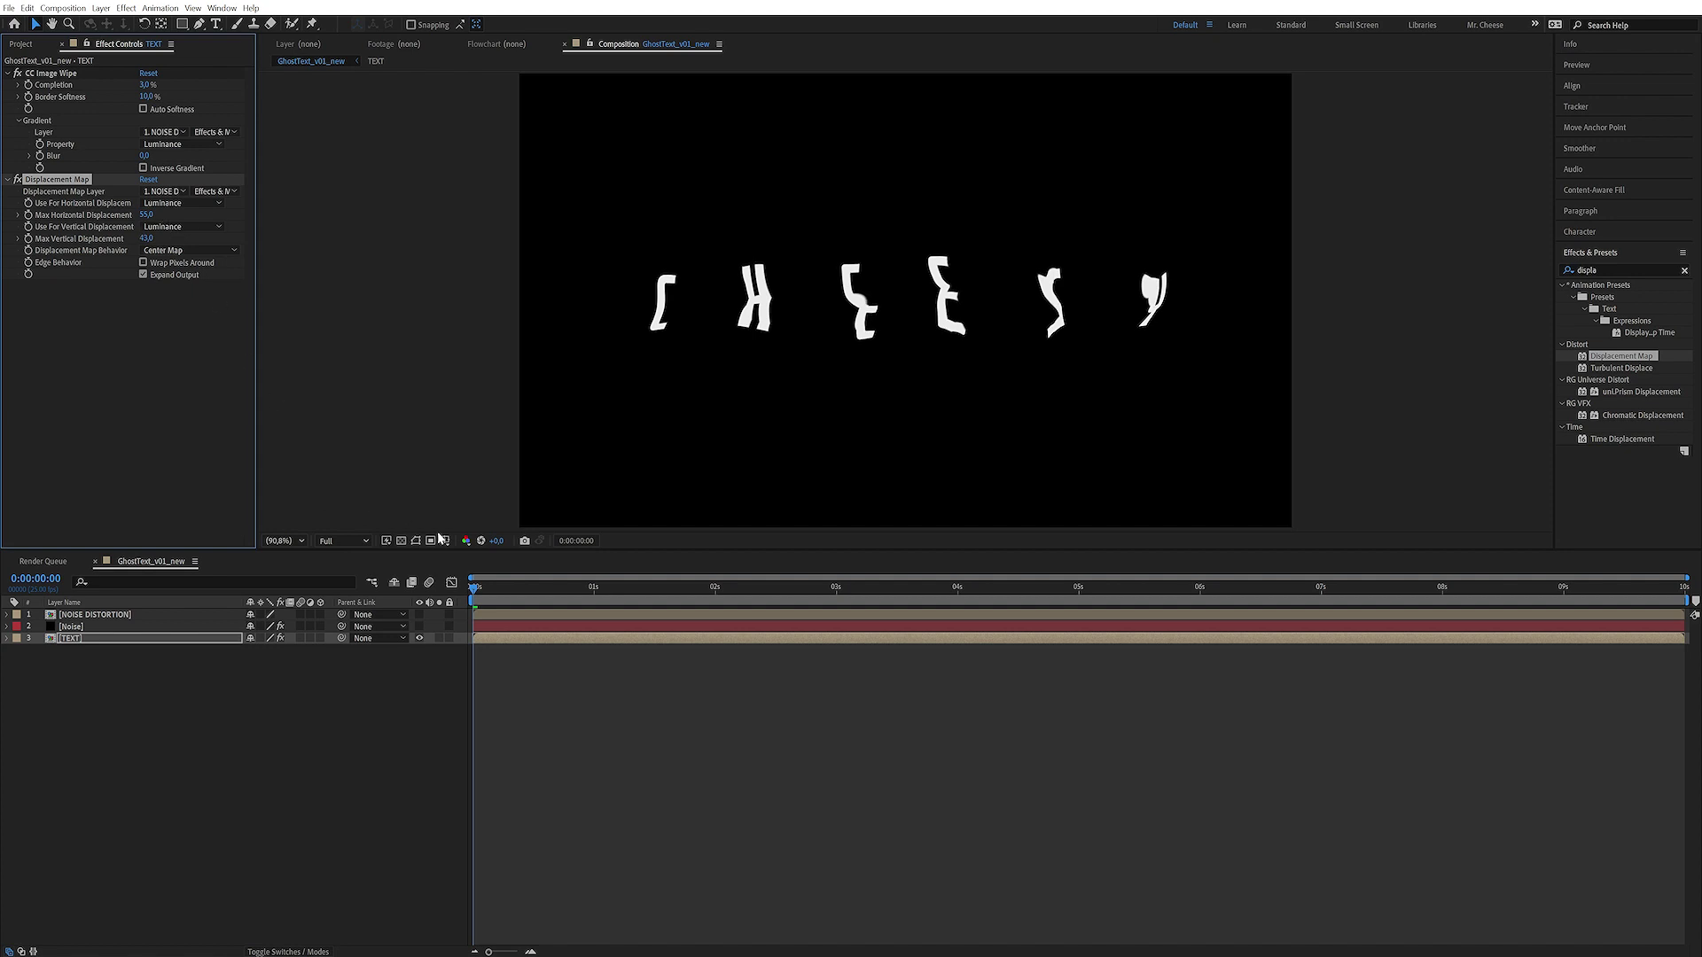
- Preview the displaced CHEESY text and inspect its distortion at several times along the timeline
left_click_drag(486, 581, 434, 610)
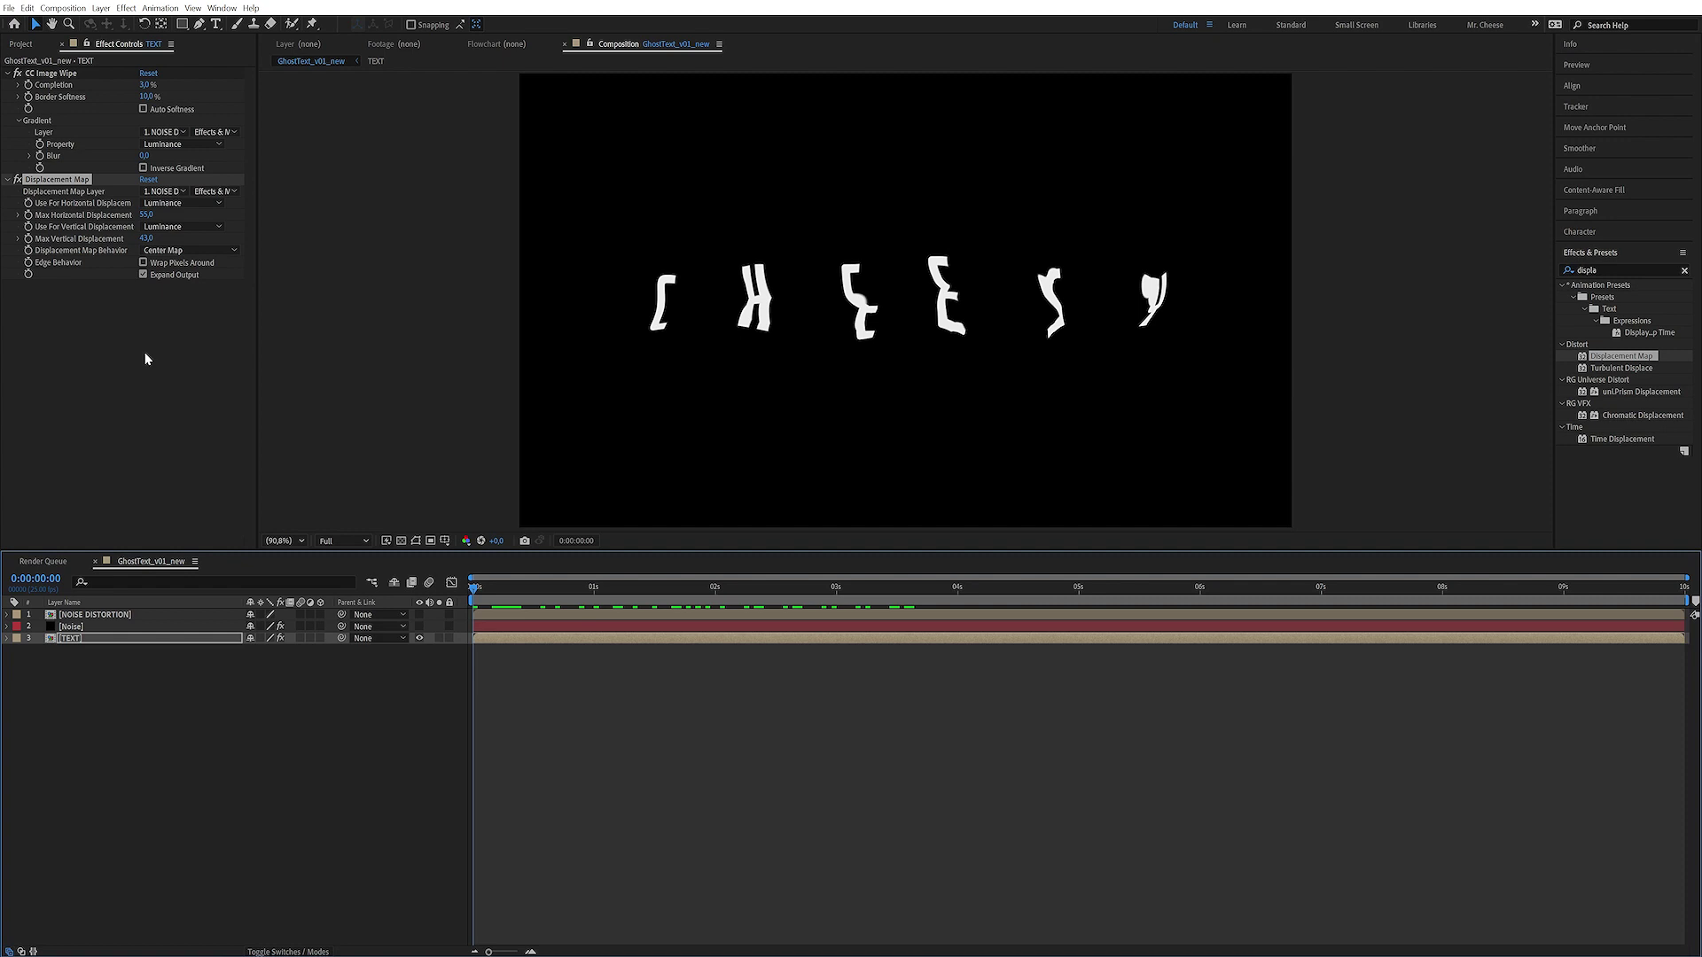
left_click(139, 375)
left_click_drag(922, 585, 1151, 585)
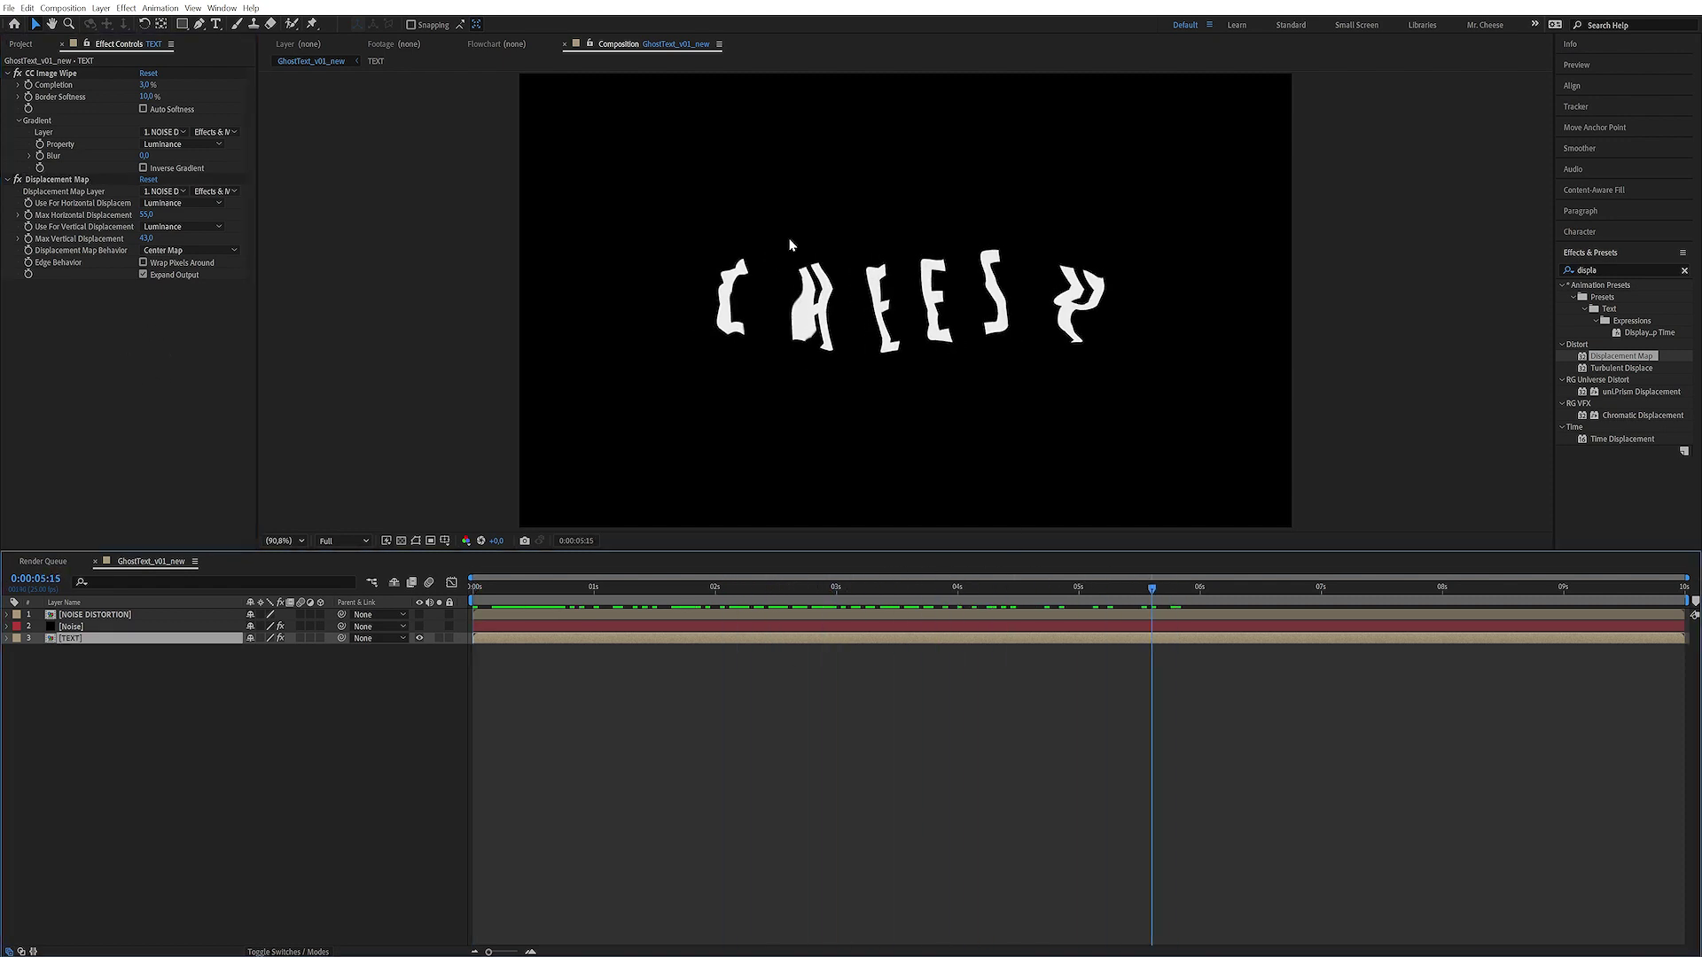
left_click_drag(775, 576, 874, 577)
- Select the original Noise layer above TEXT and make it visible
left_click(159, 626)
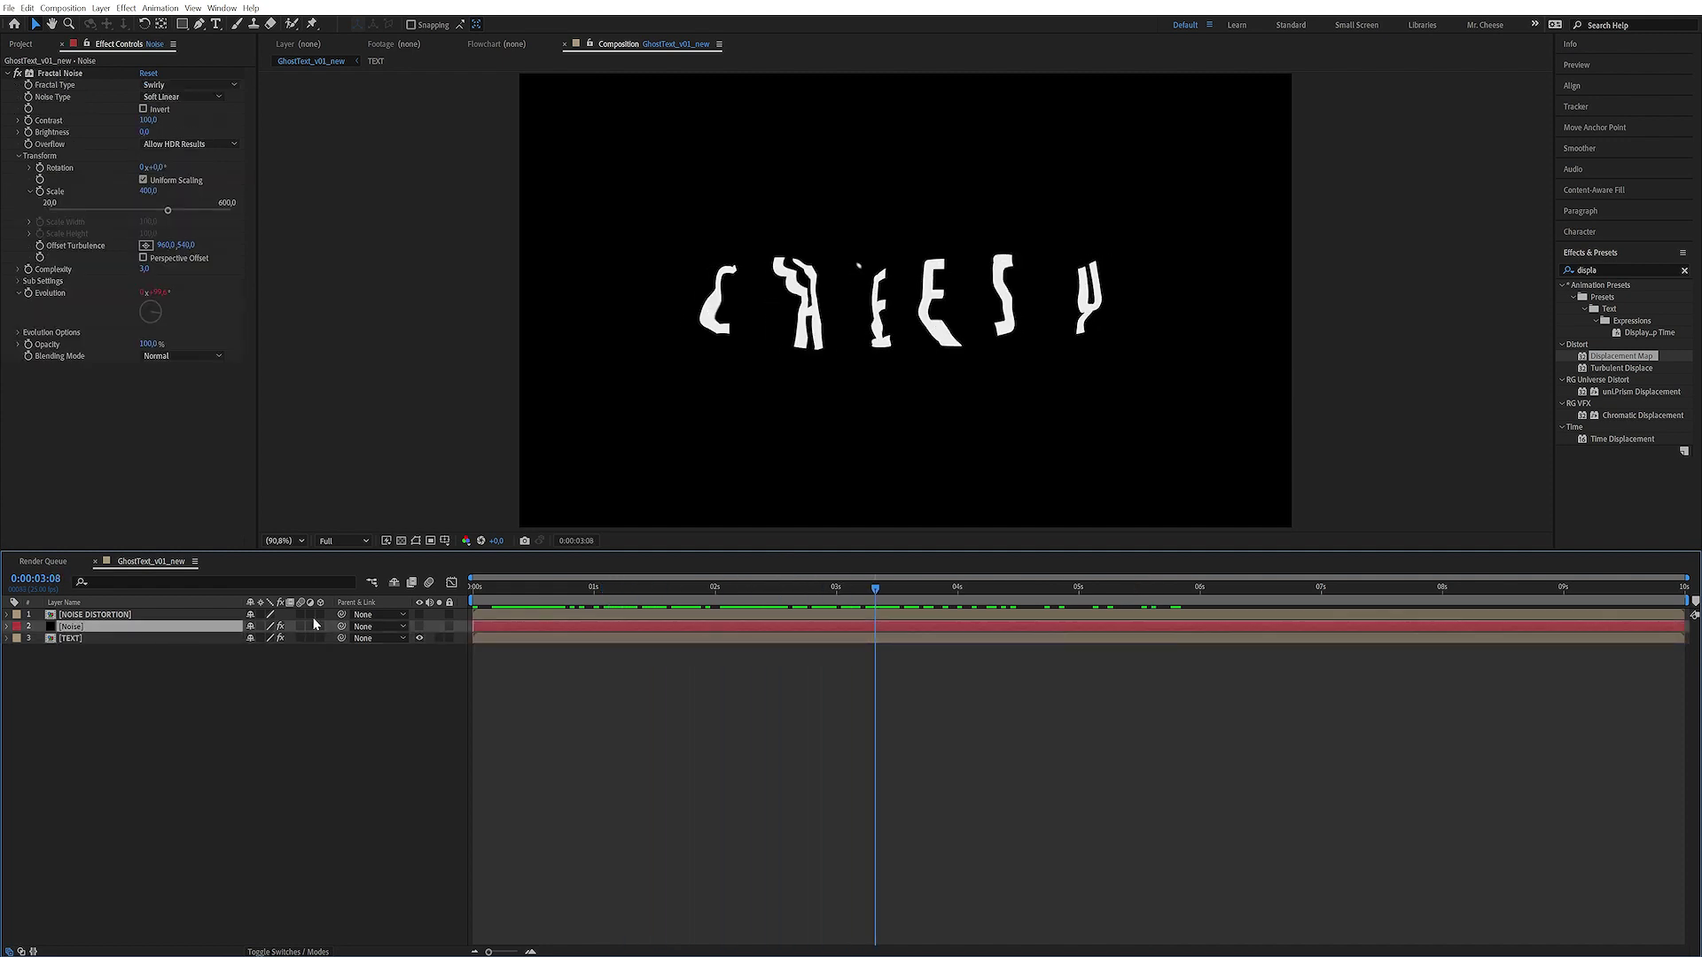
left_click(420, 627)
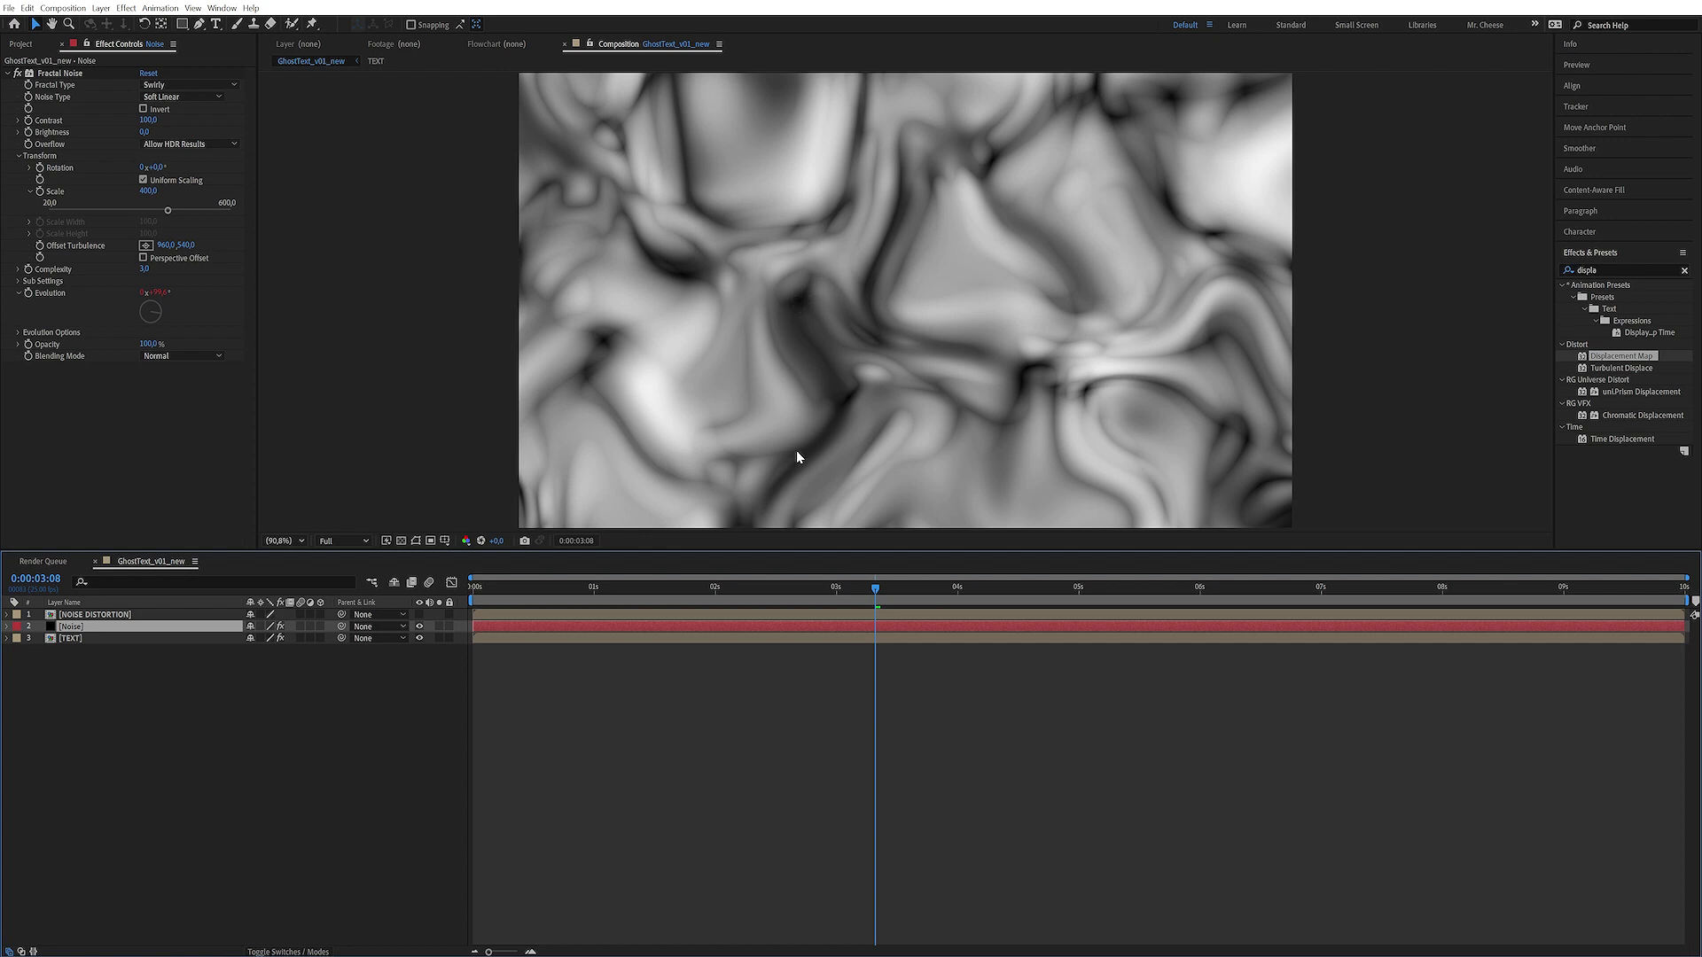
- Hide the original Noise layer and apply the Tint effect to the NOISE DISTORTION layer
left_click(419, 626)
left_click(139, 612)
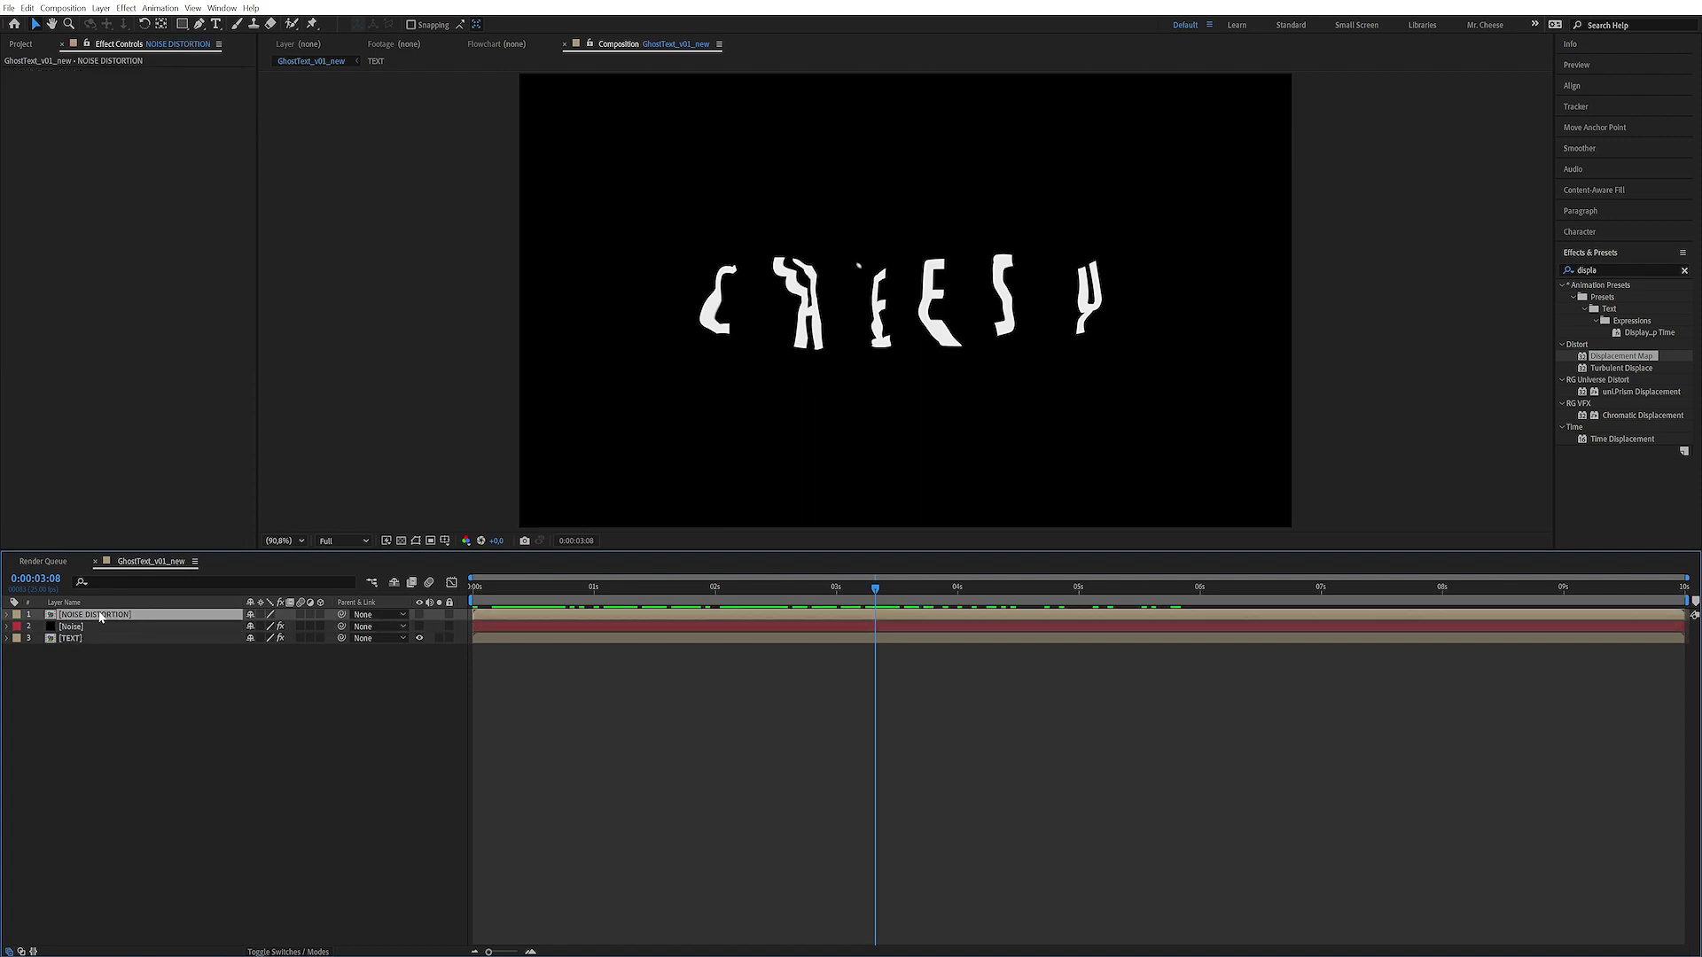
left_click(1599, 269)
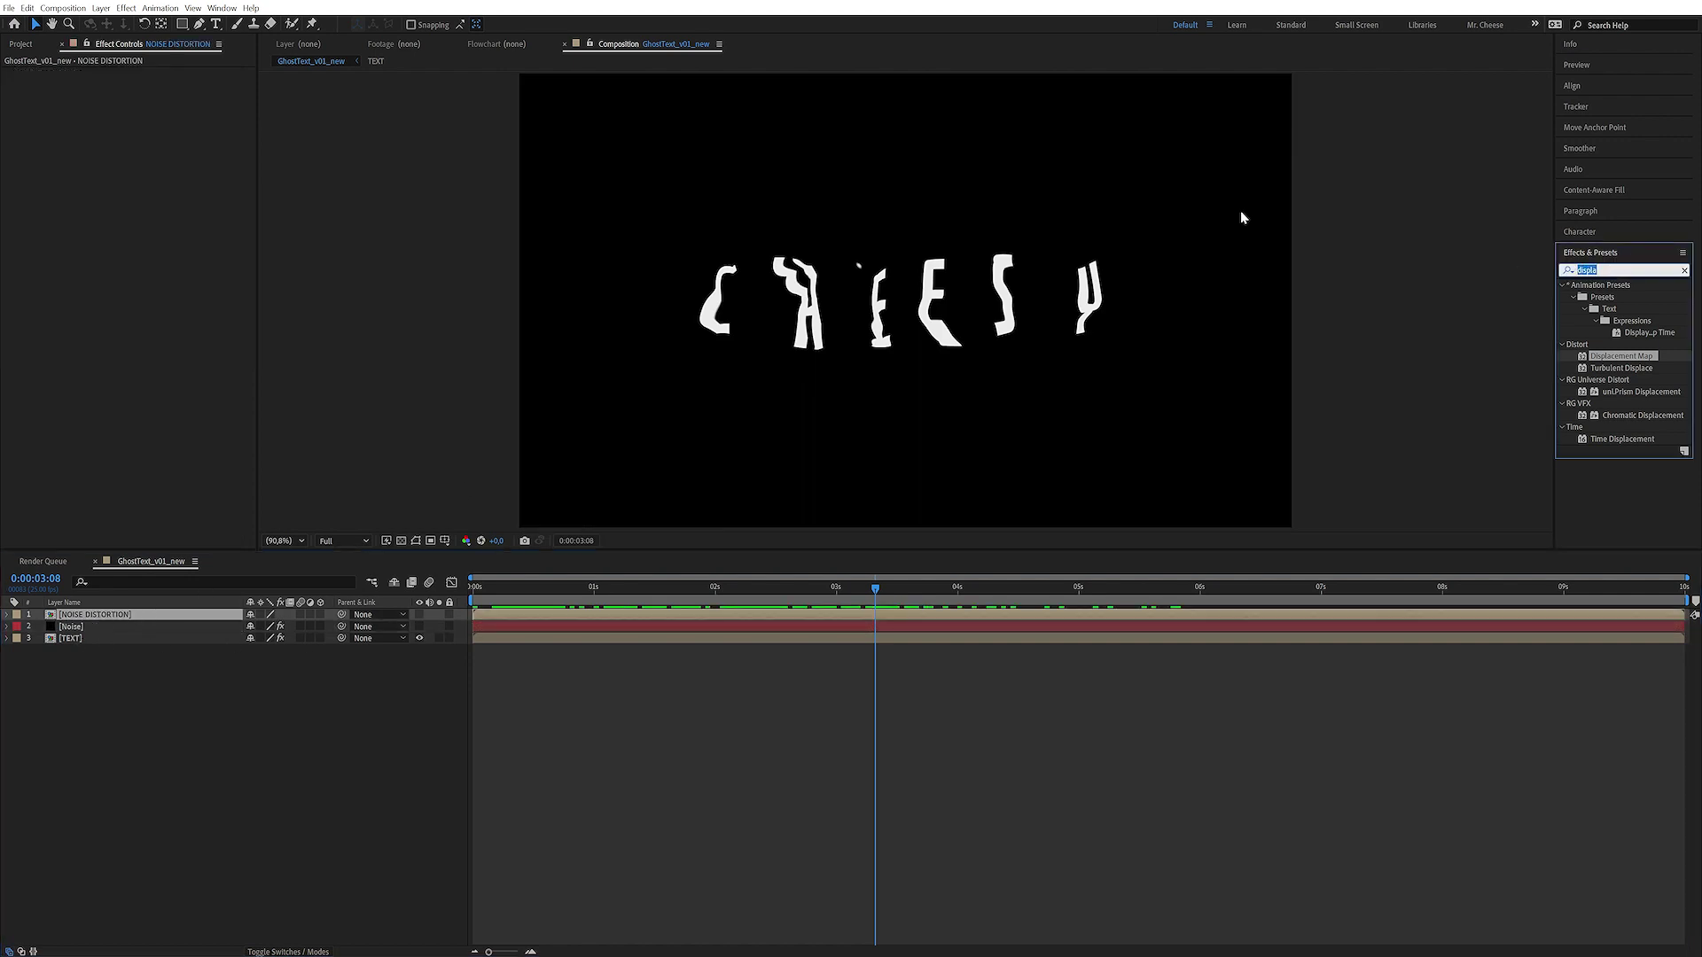
type("tint")
double_click(1607, 345)
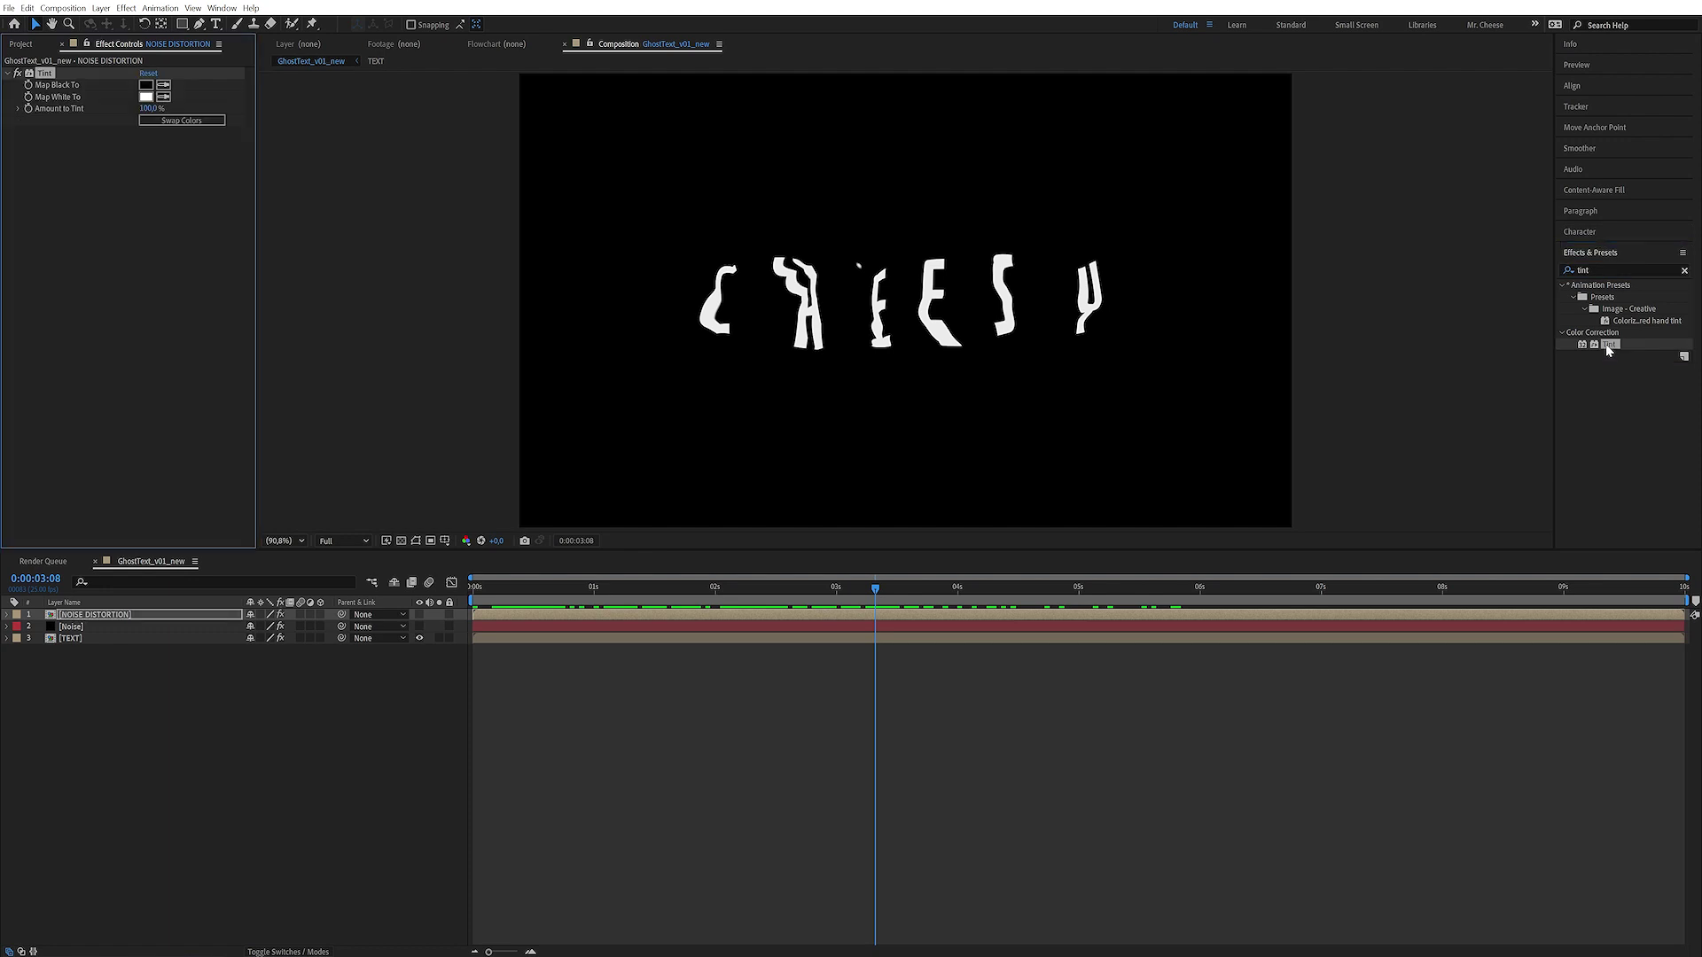
- Show NOISE DISTORTION and set its Tint's Map Black To colour to a 50% brightness grey (808080)
left_click(420, 615)
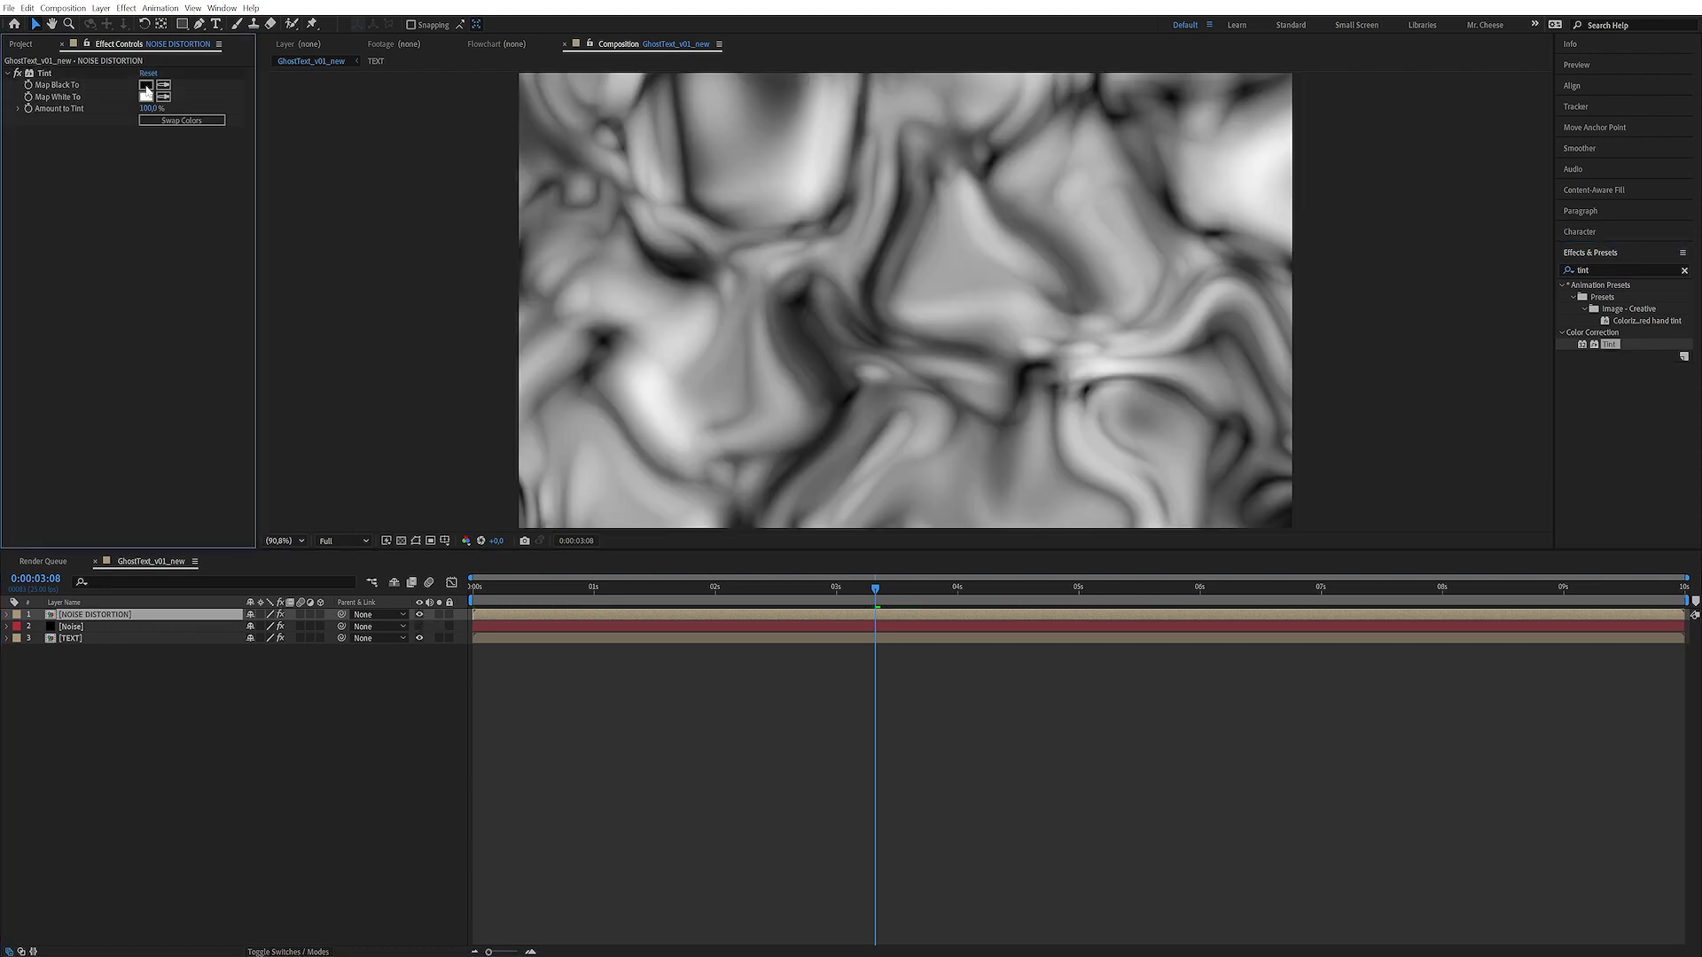
left_click(147, 85)
left_click(383, 385)
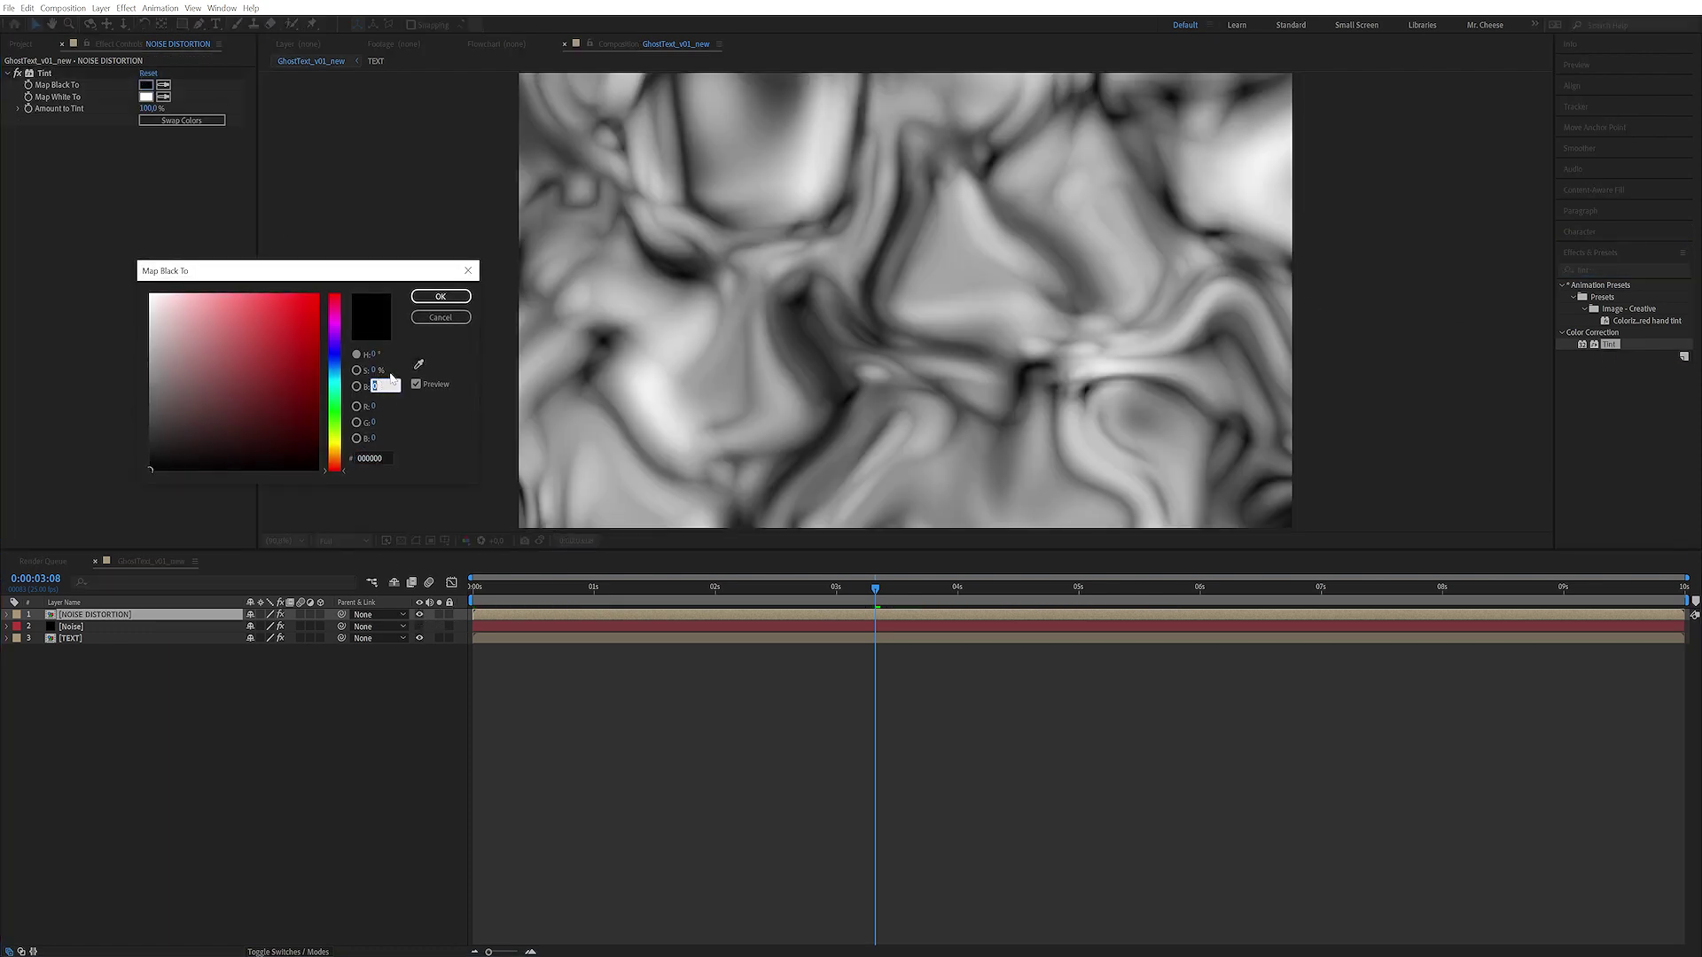
type("850")
key("BackSpace")
key("BackSpace")
key("BackSpace")
type("50")
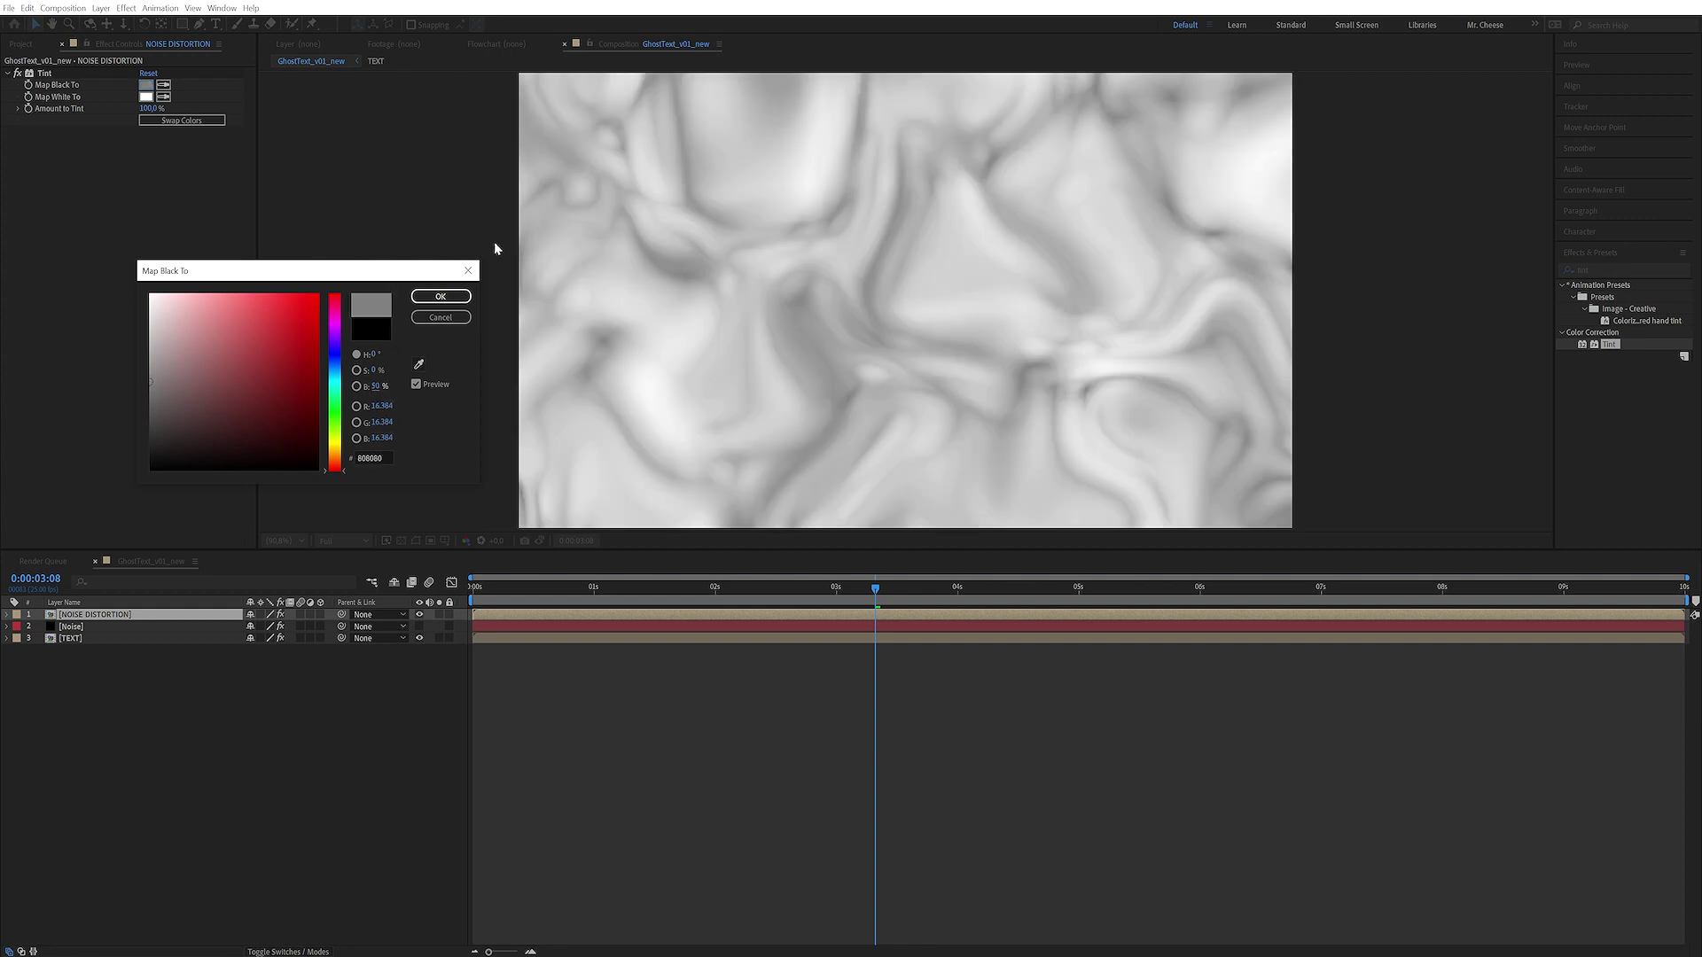
left_click(441, 297)
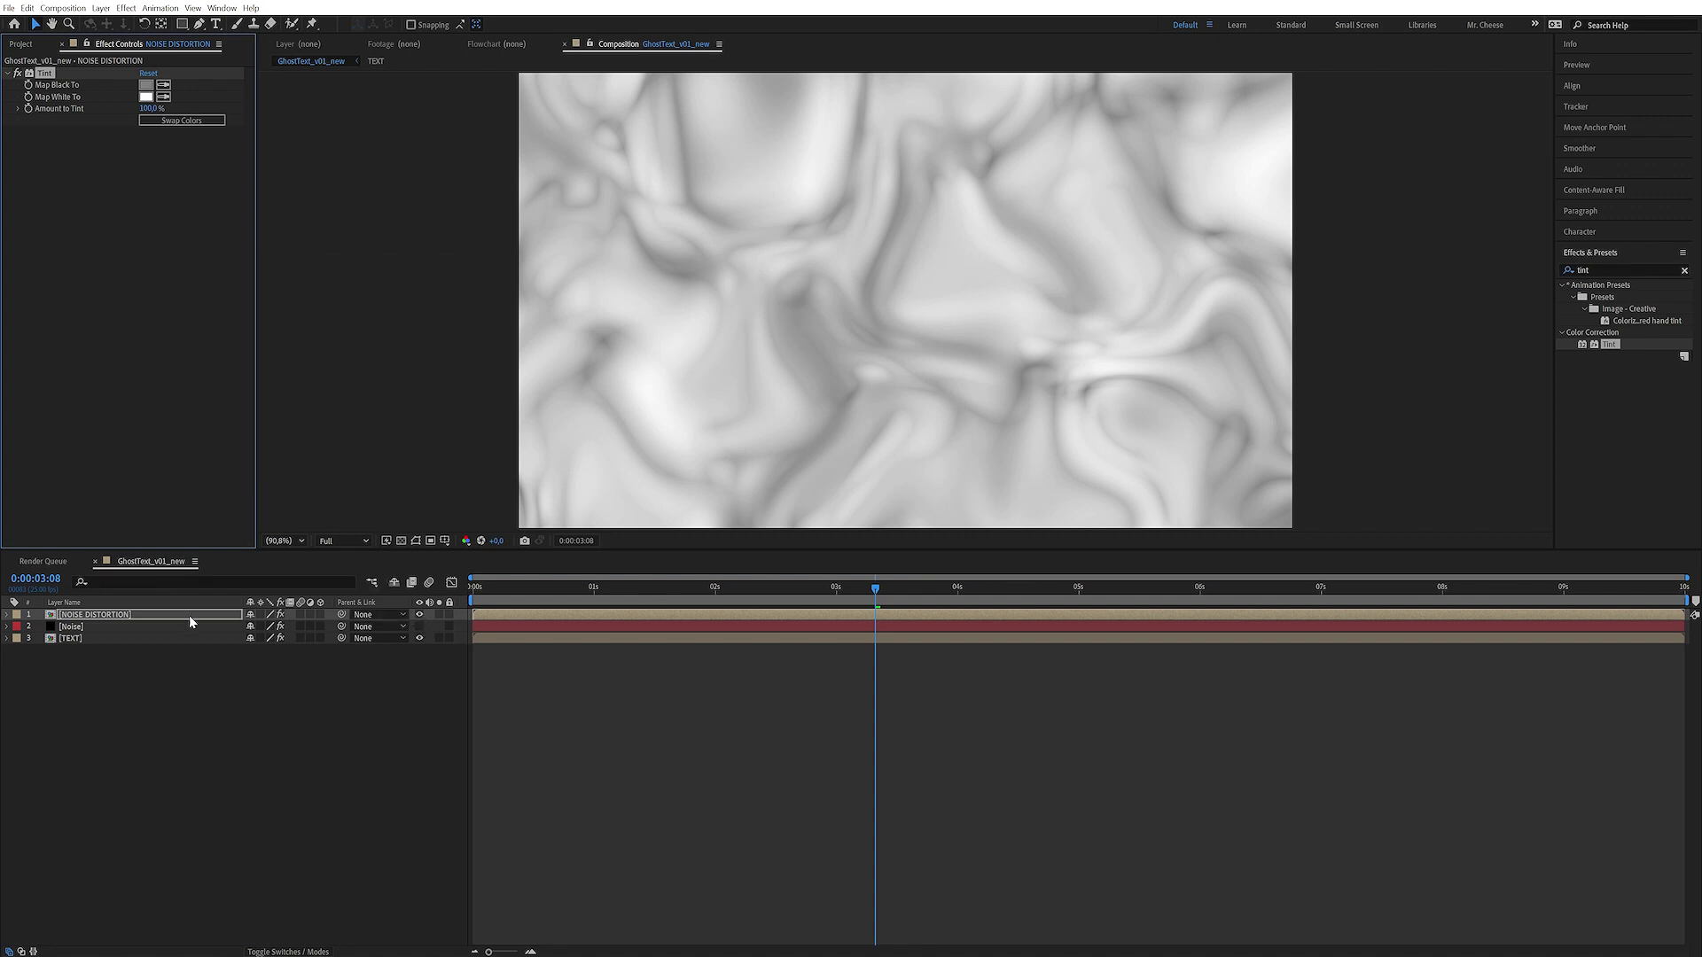
- Hide the NOISE DISTORTION layer and preview how the tinted map distorts the CHEESY text over time
left_click(166, 627)
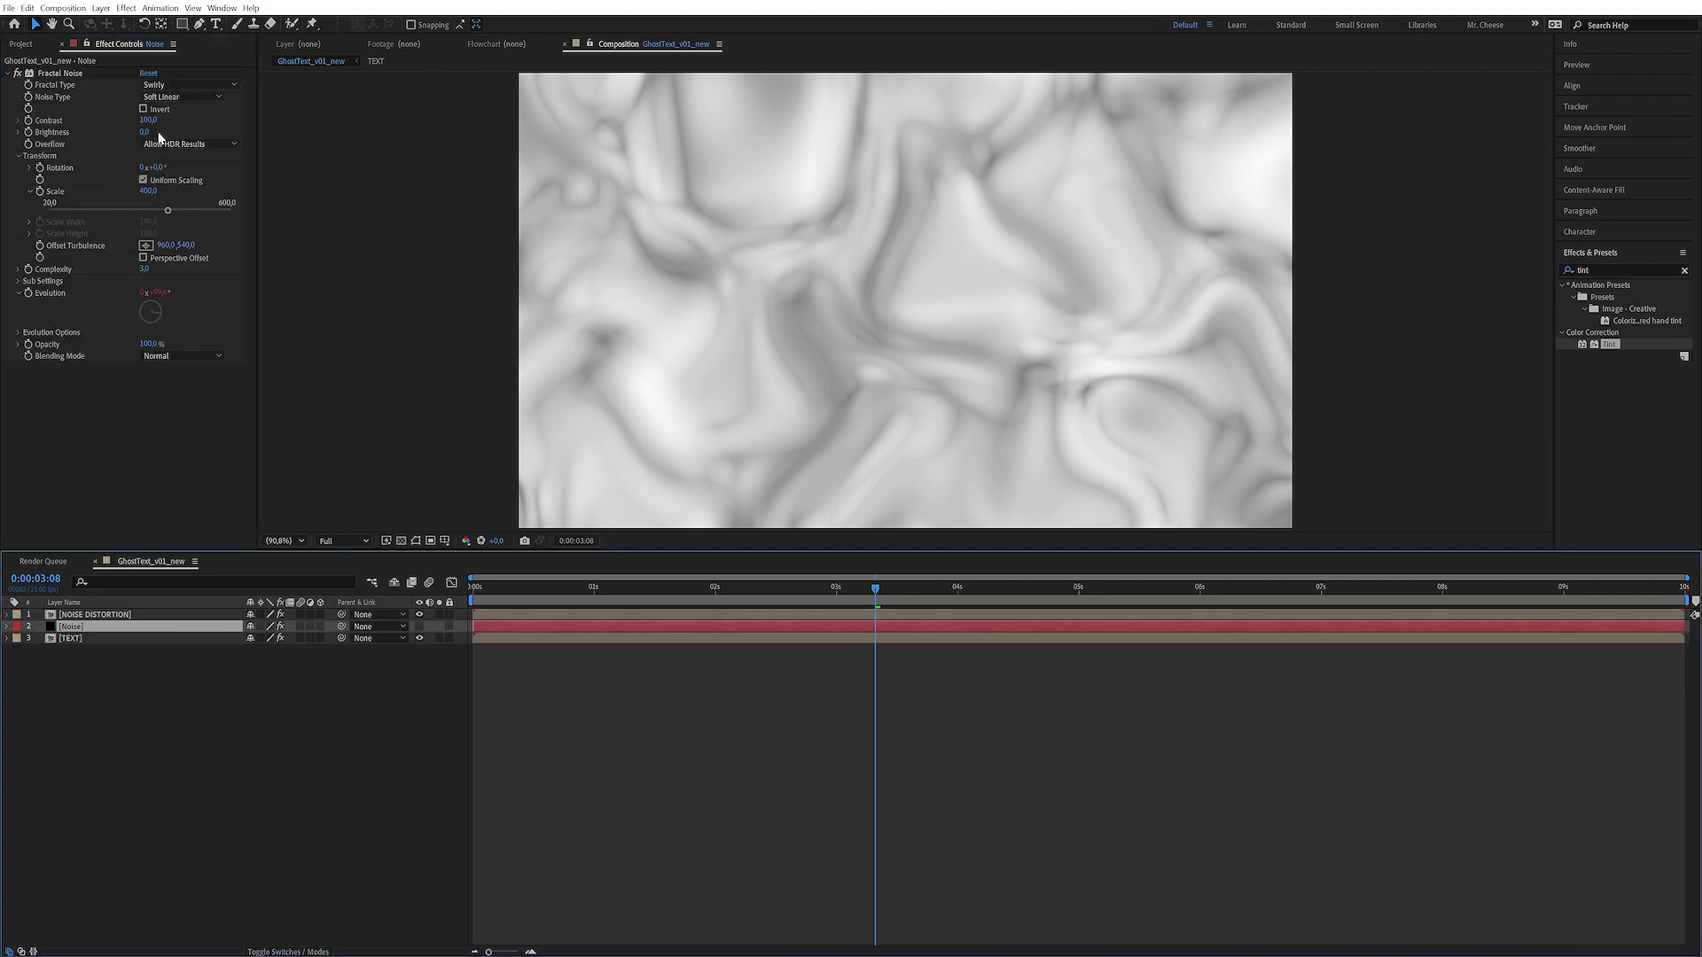
mouse_move(146, 119)
left_mouse_down()
mouse_move(133, 131)
mouse_move(255, 128)
mouse_move(146, 132)
left_mouse_up()
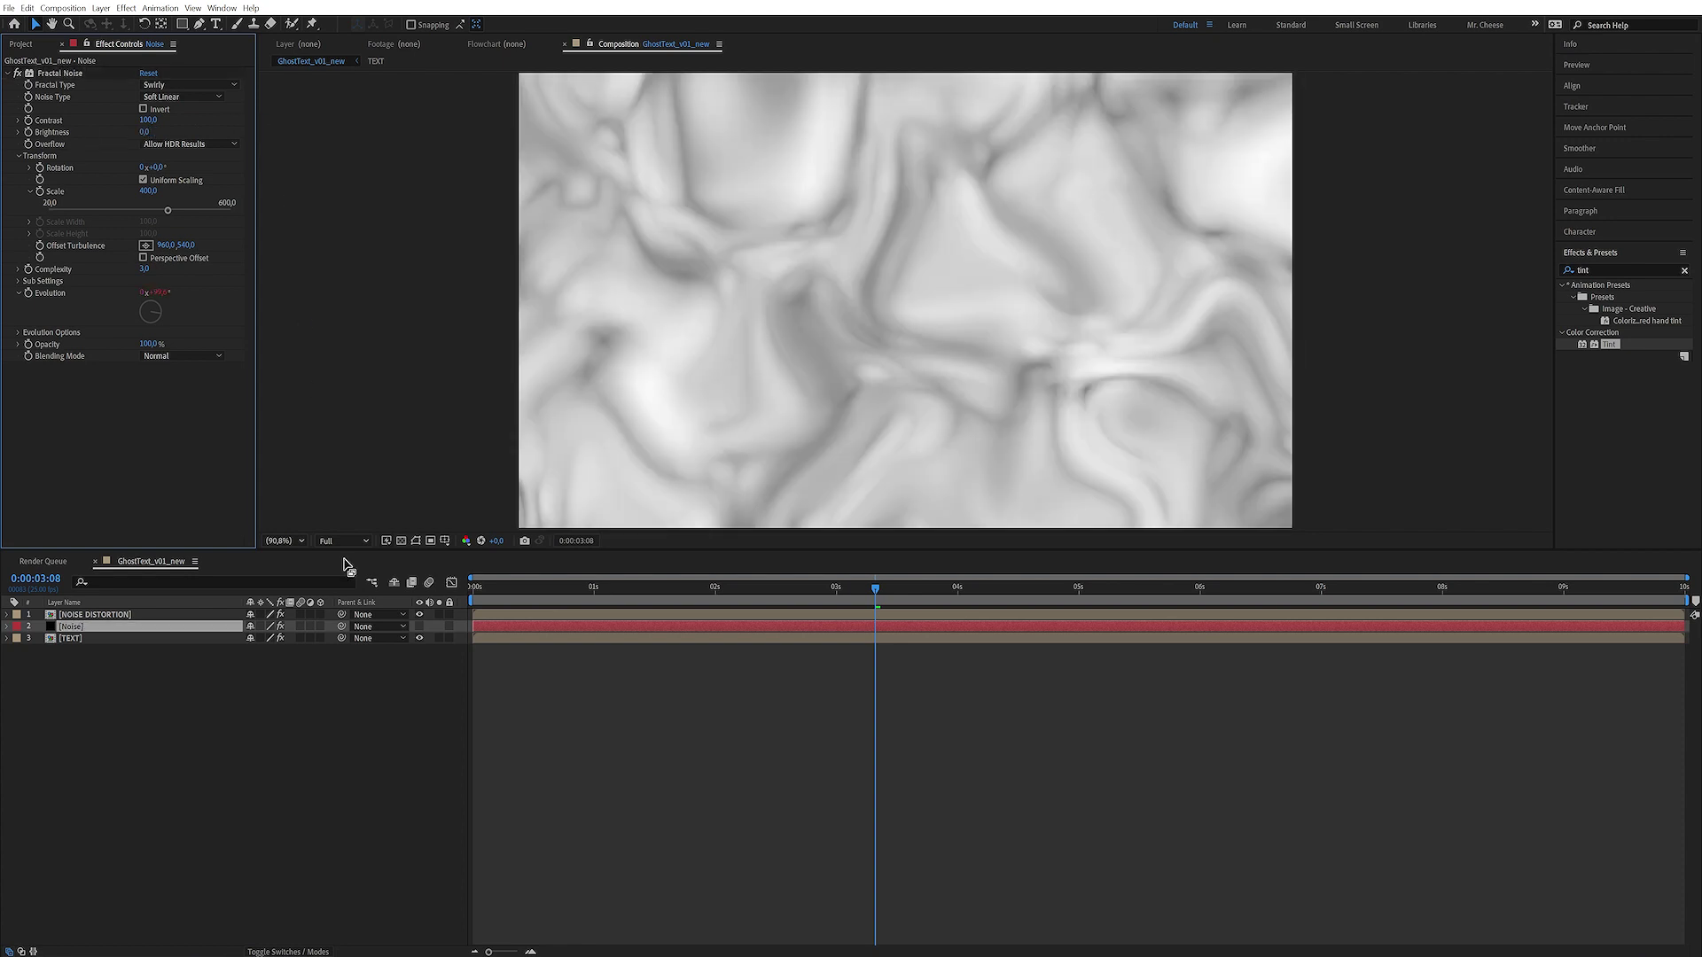
left_click(420, 615)
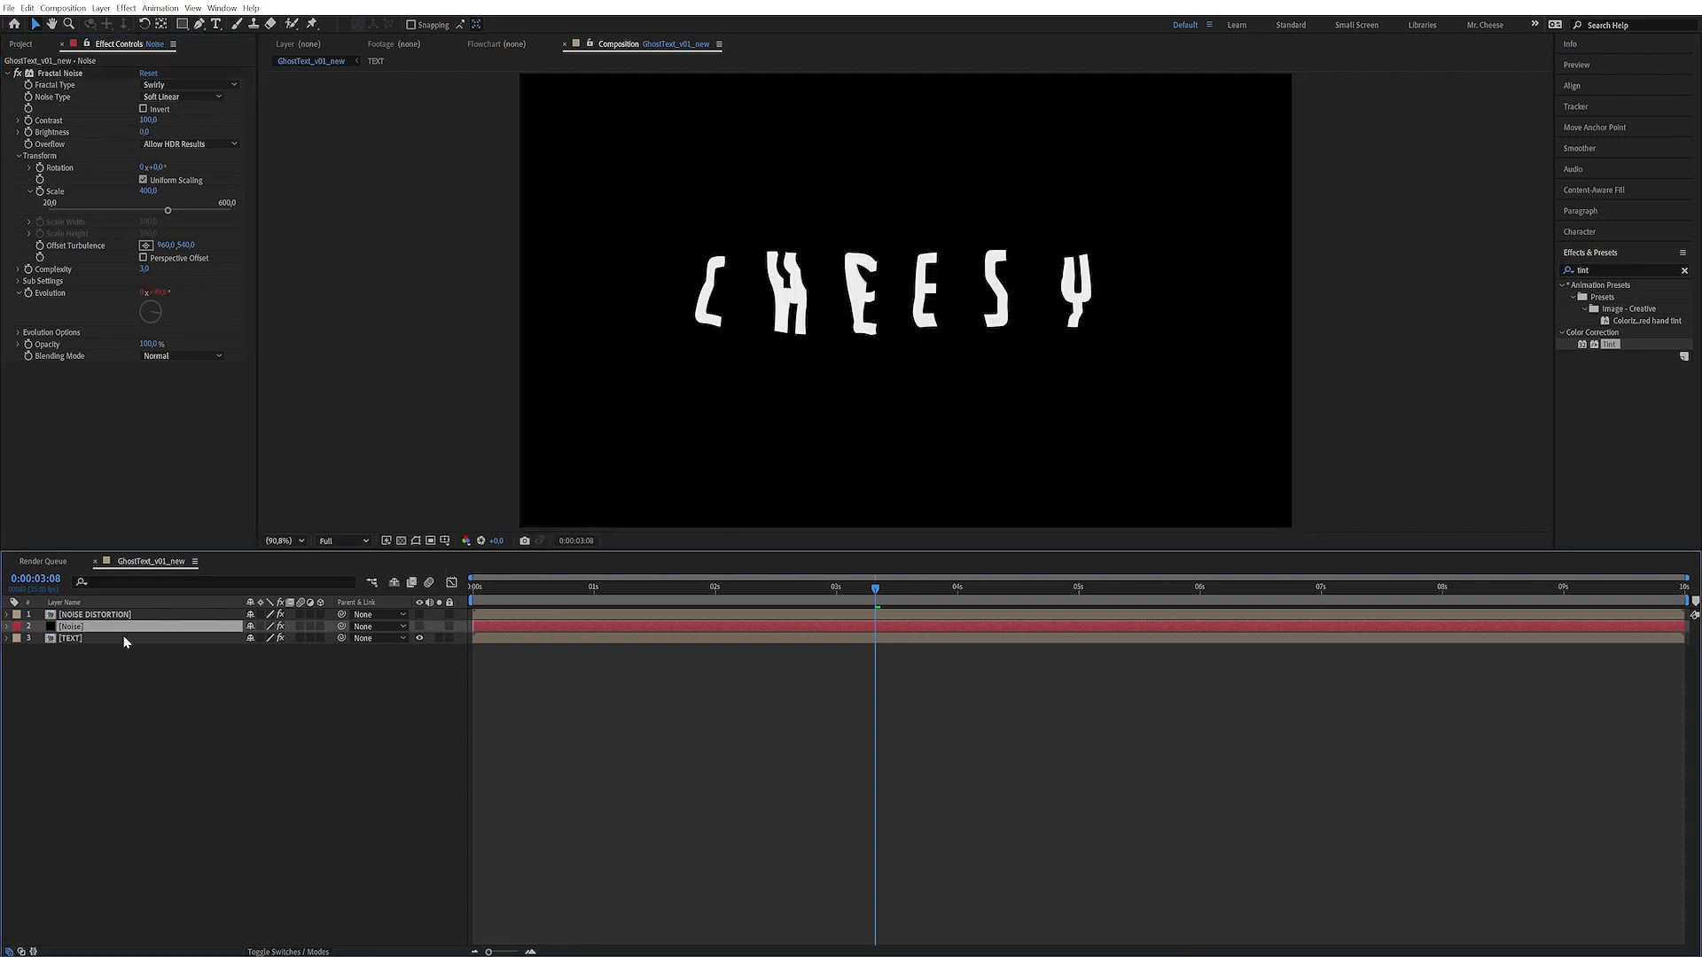
left_click(129, 639)
left_click_drag(758, 587, 948, 564)
- Try a different Fractal Noise brightness on the Noise layer and undo the change
left_click(115, 626)
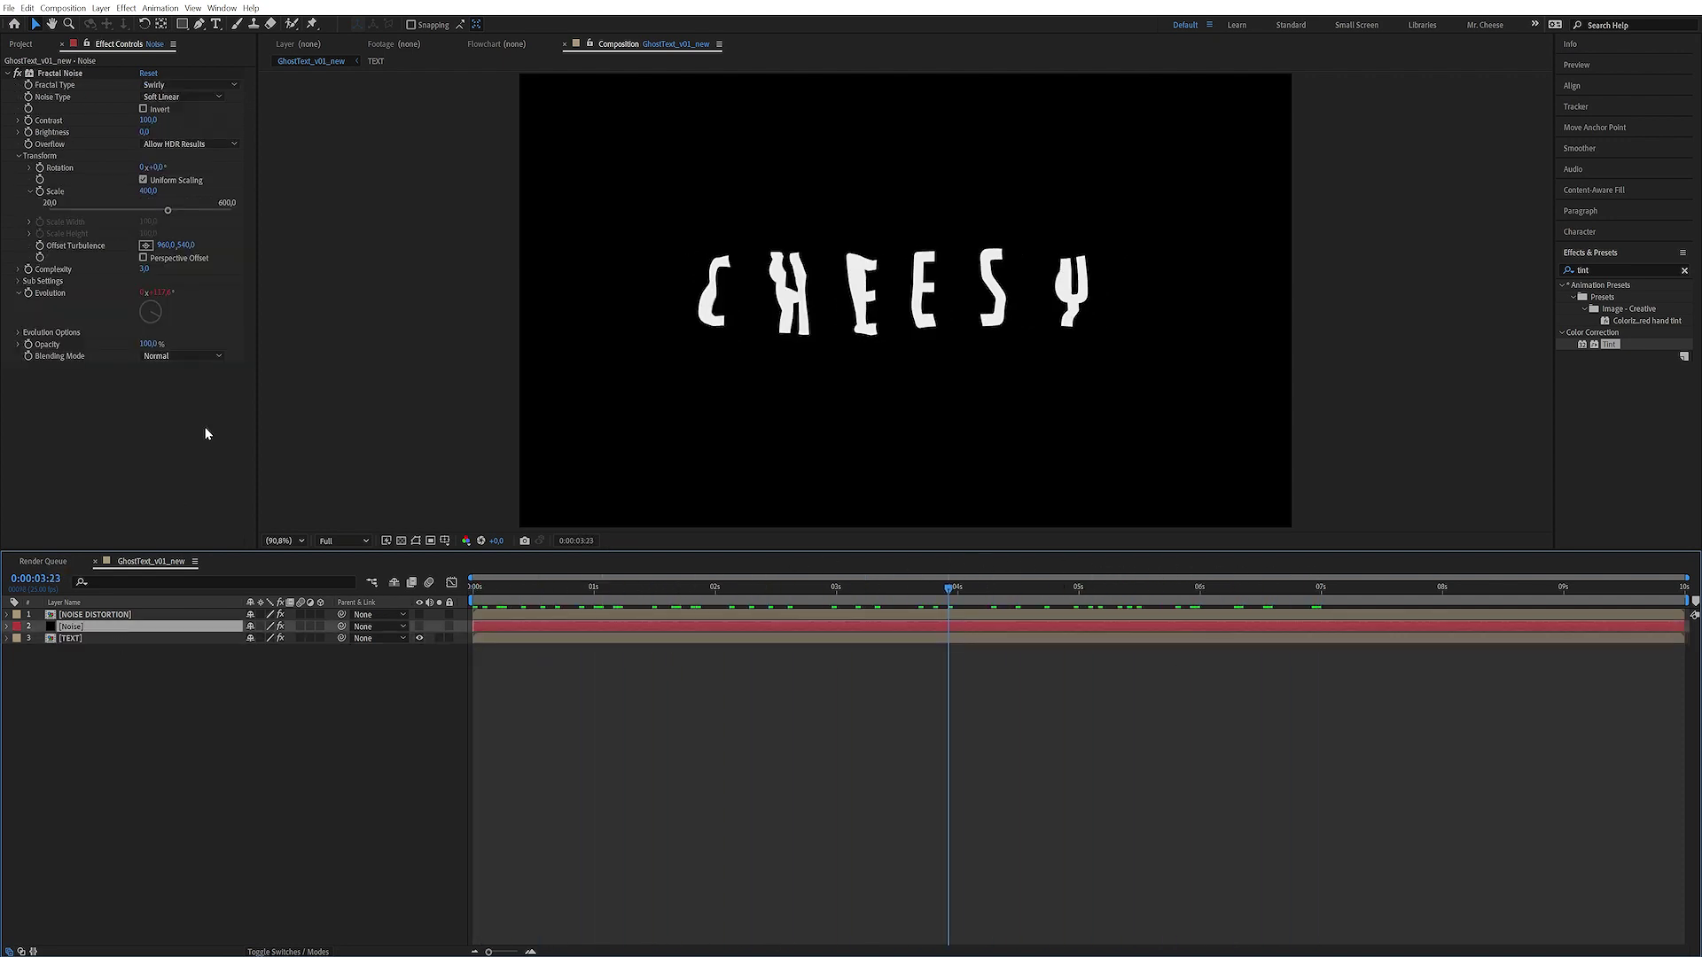
left_click_drag(144, 132, 219, 141)
key("ctrl+z")
- Keyframe the Noise layer's Fractal Noise brightness at -74 at 0:00:07:00 and at 10 at 0:00:00:00
left_click(1146, 589)
left_click_drag(1207, 588, 1321, 628)
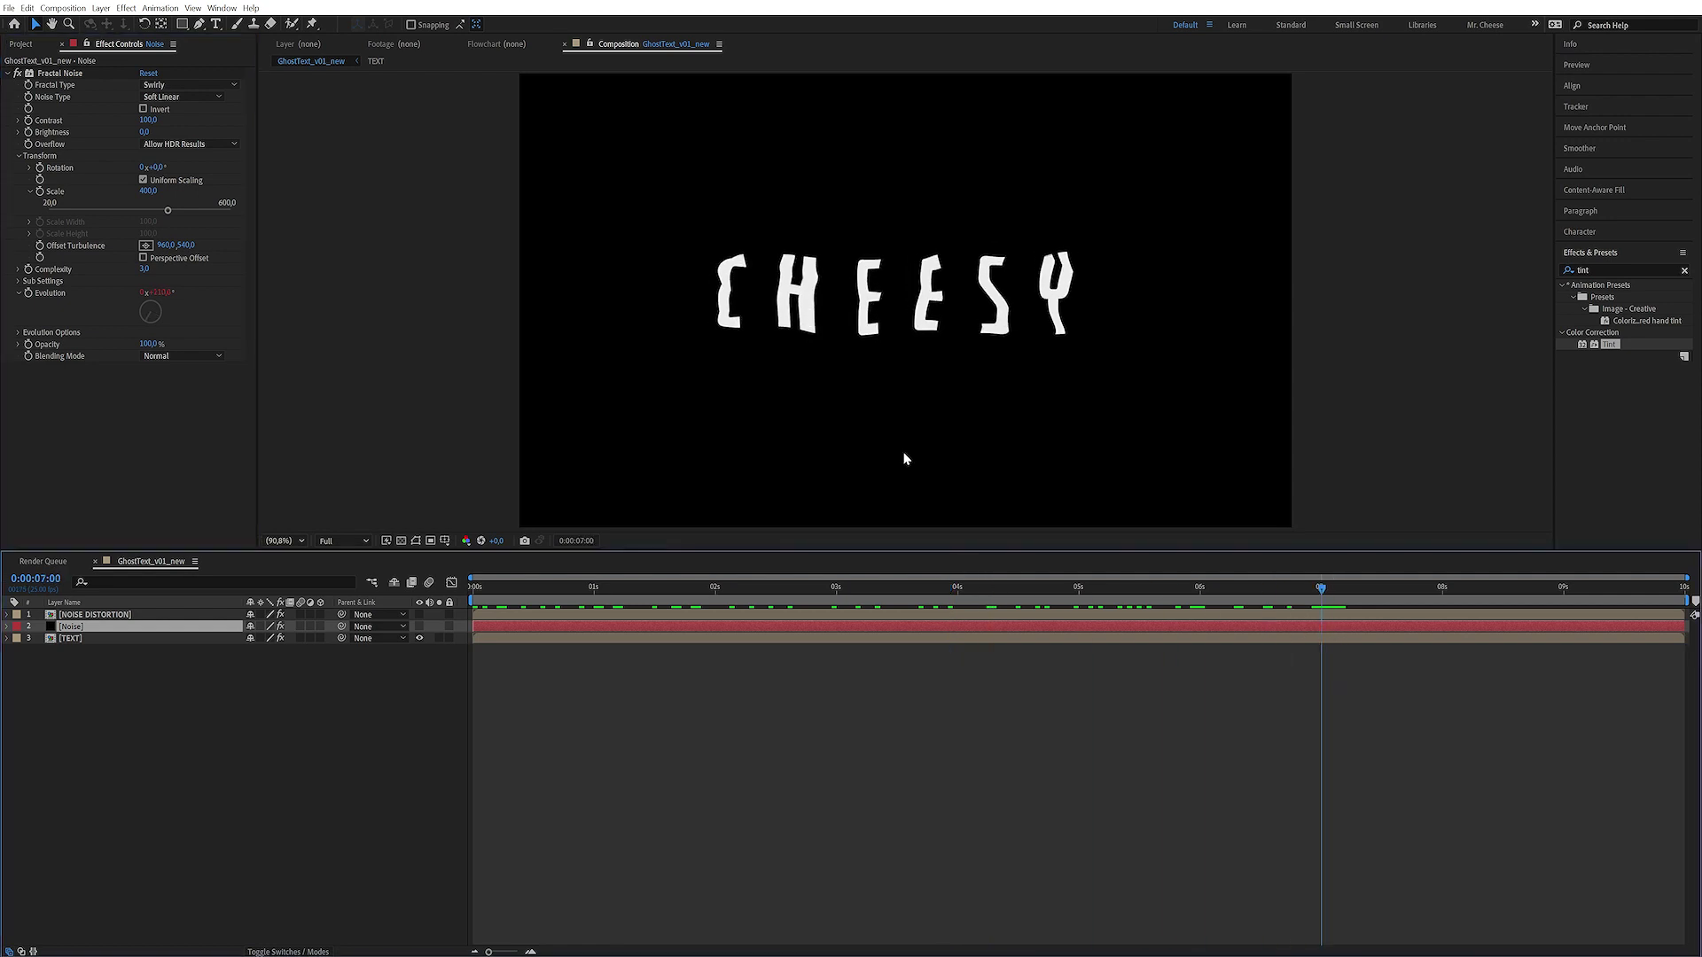
left_click_drag(144, 133, 100, 135)
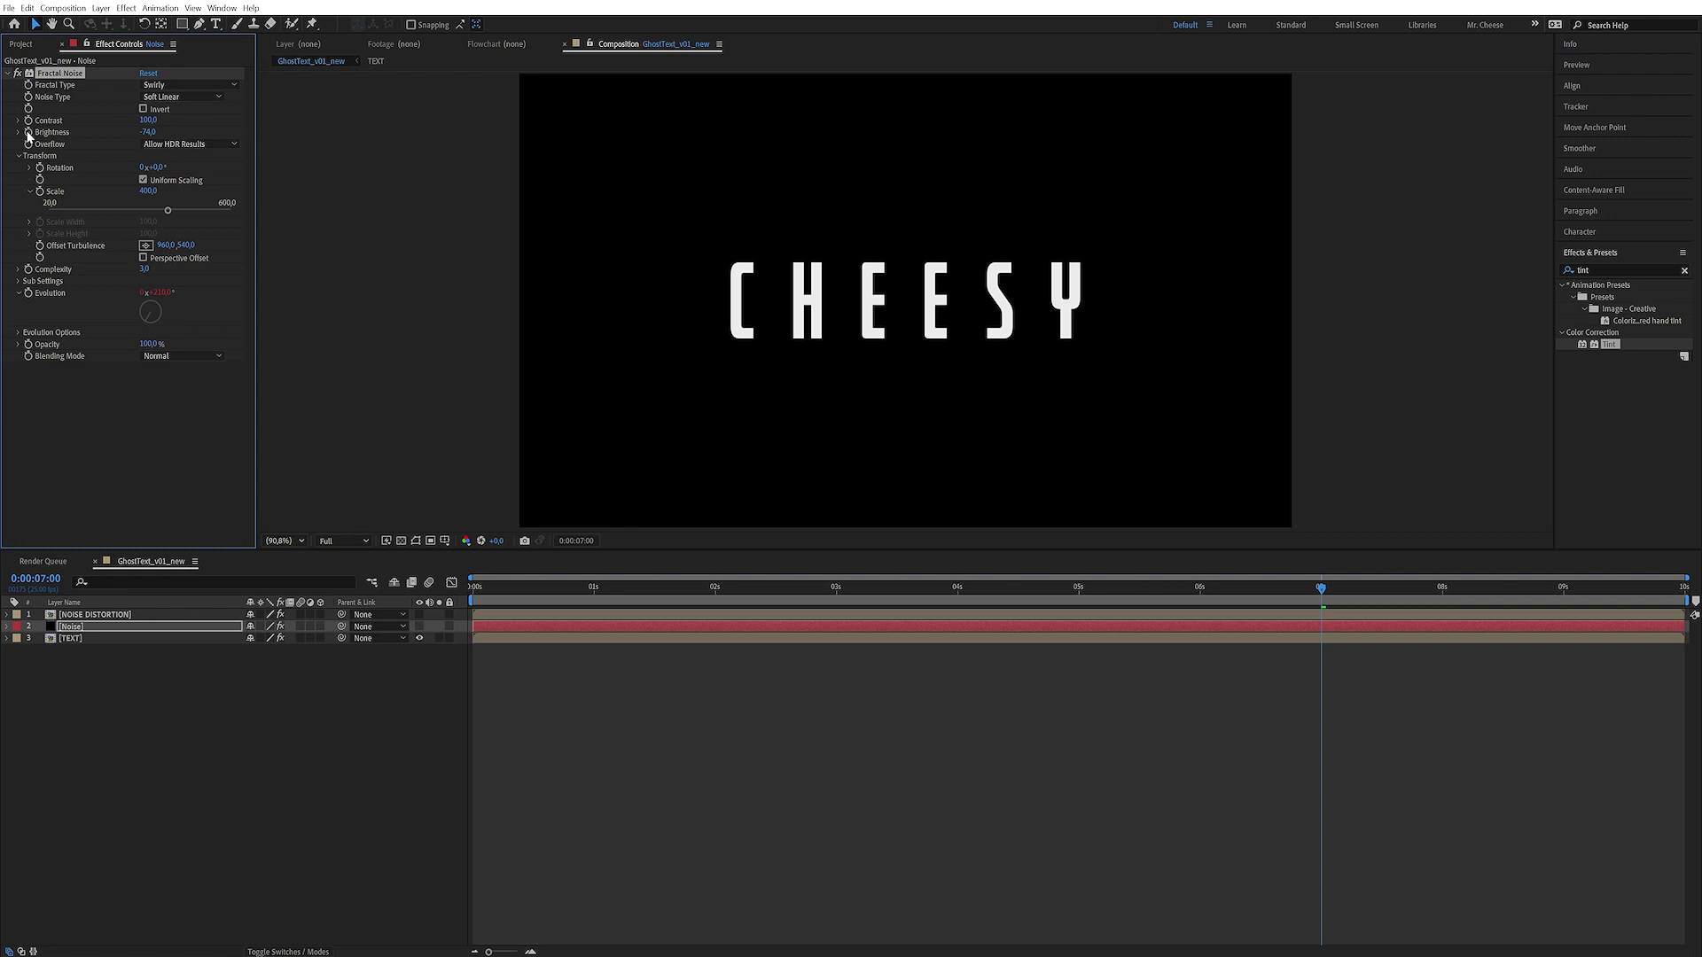
left_click_drag(615, 592, 475, 592)
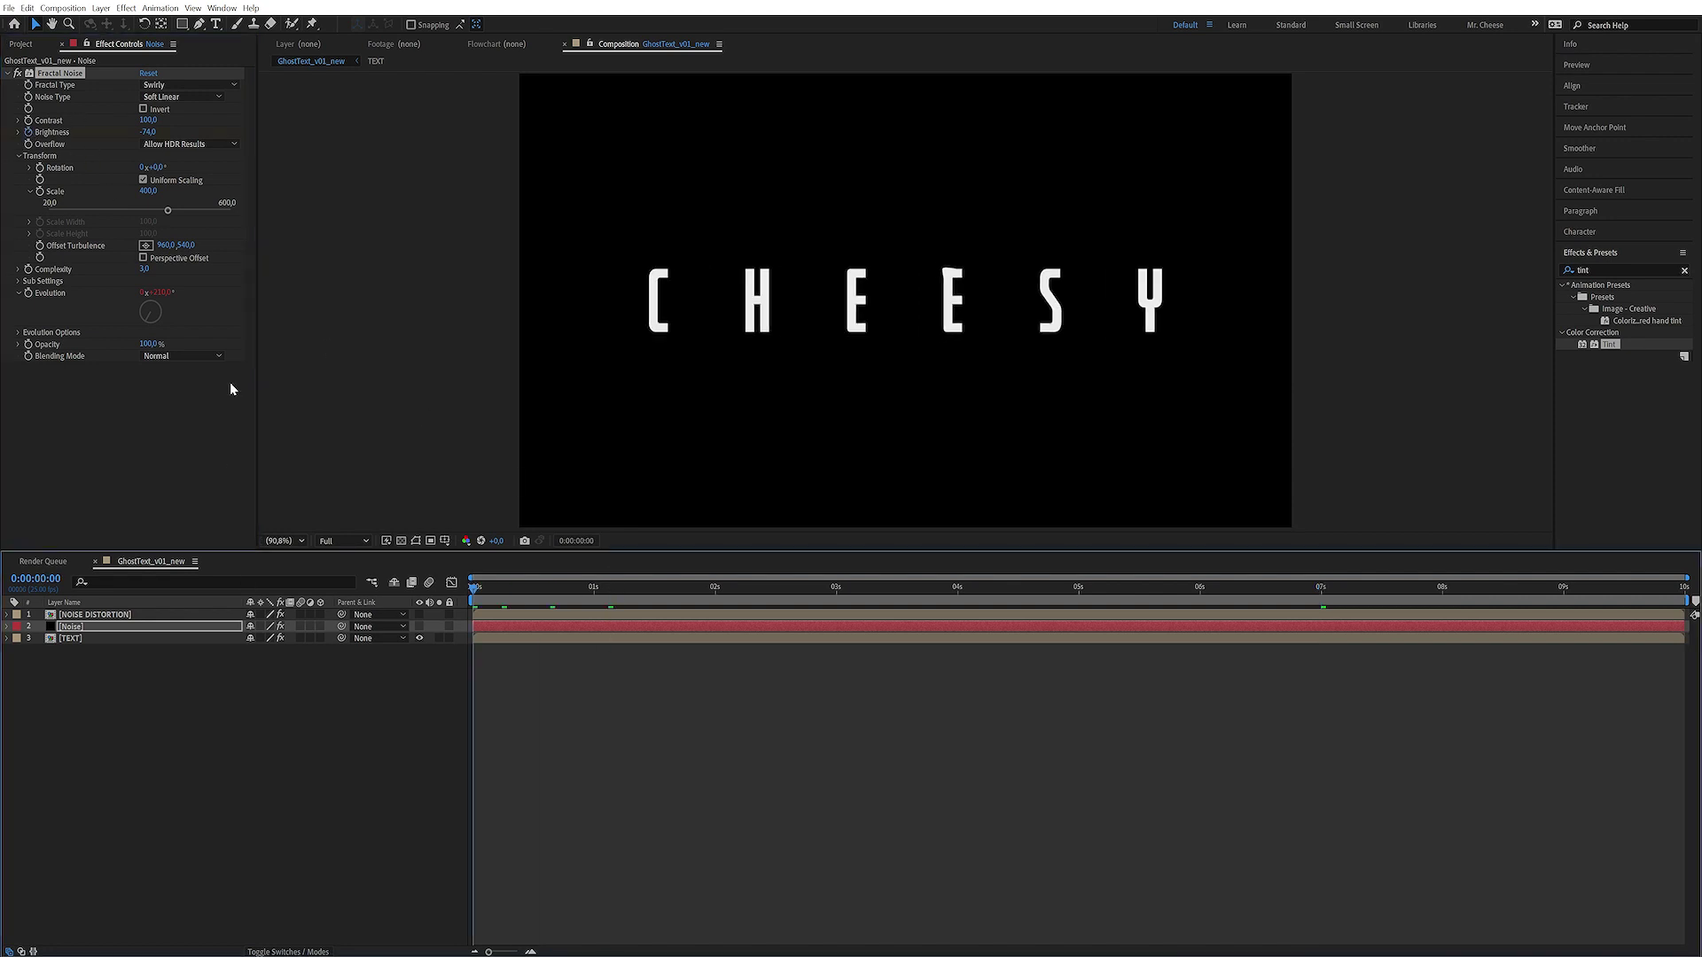
left_click_drag(148, 132, 204, 131)
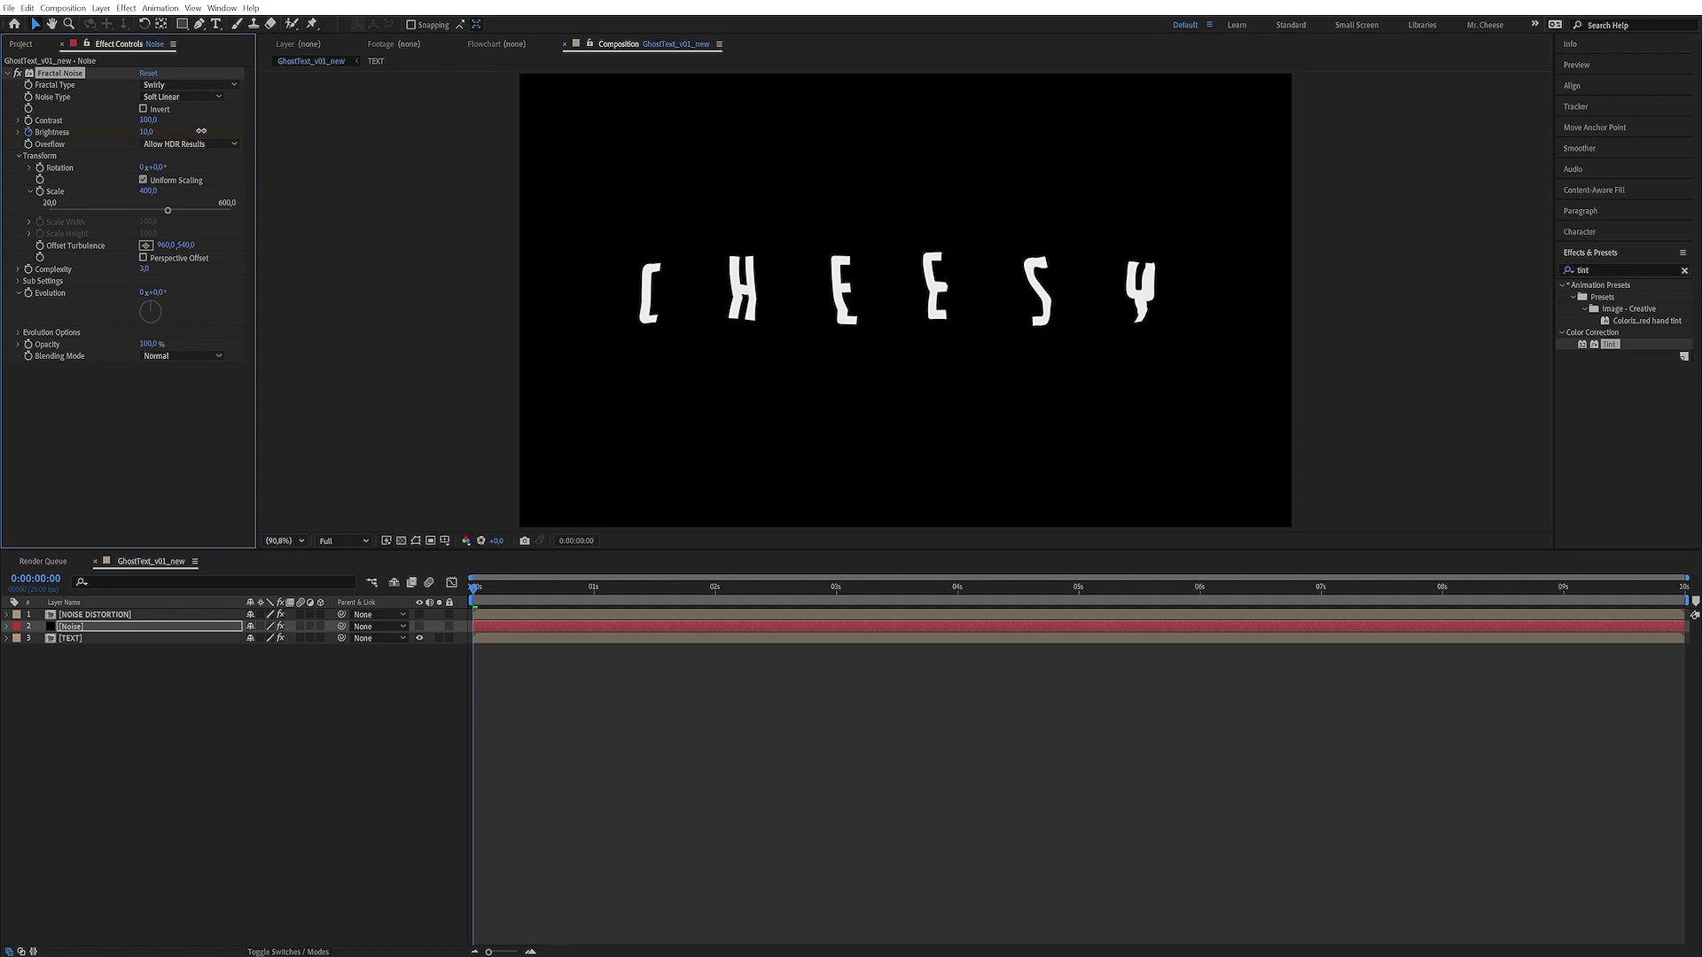
- Raise the TEXT layer's Displacement Map maximums to 137 horizontal and 154 vertical
left_click(116, 638)
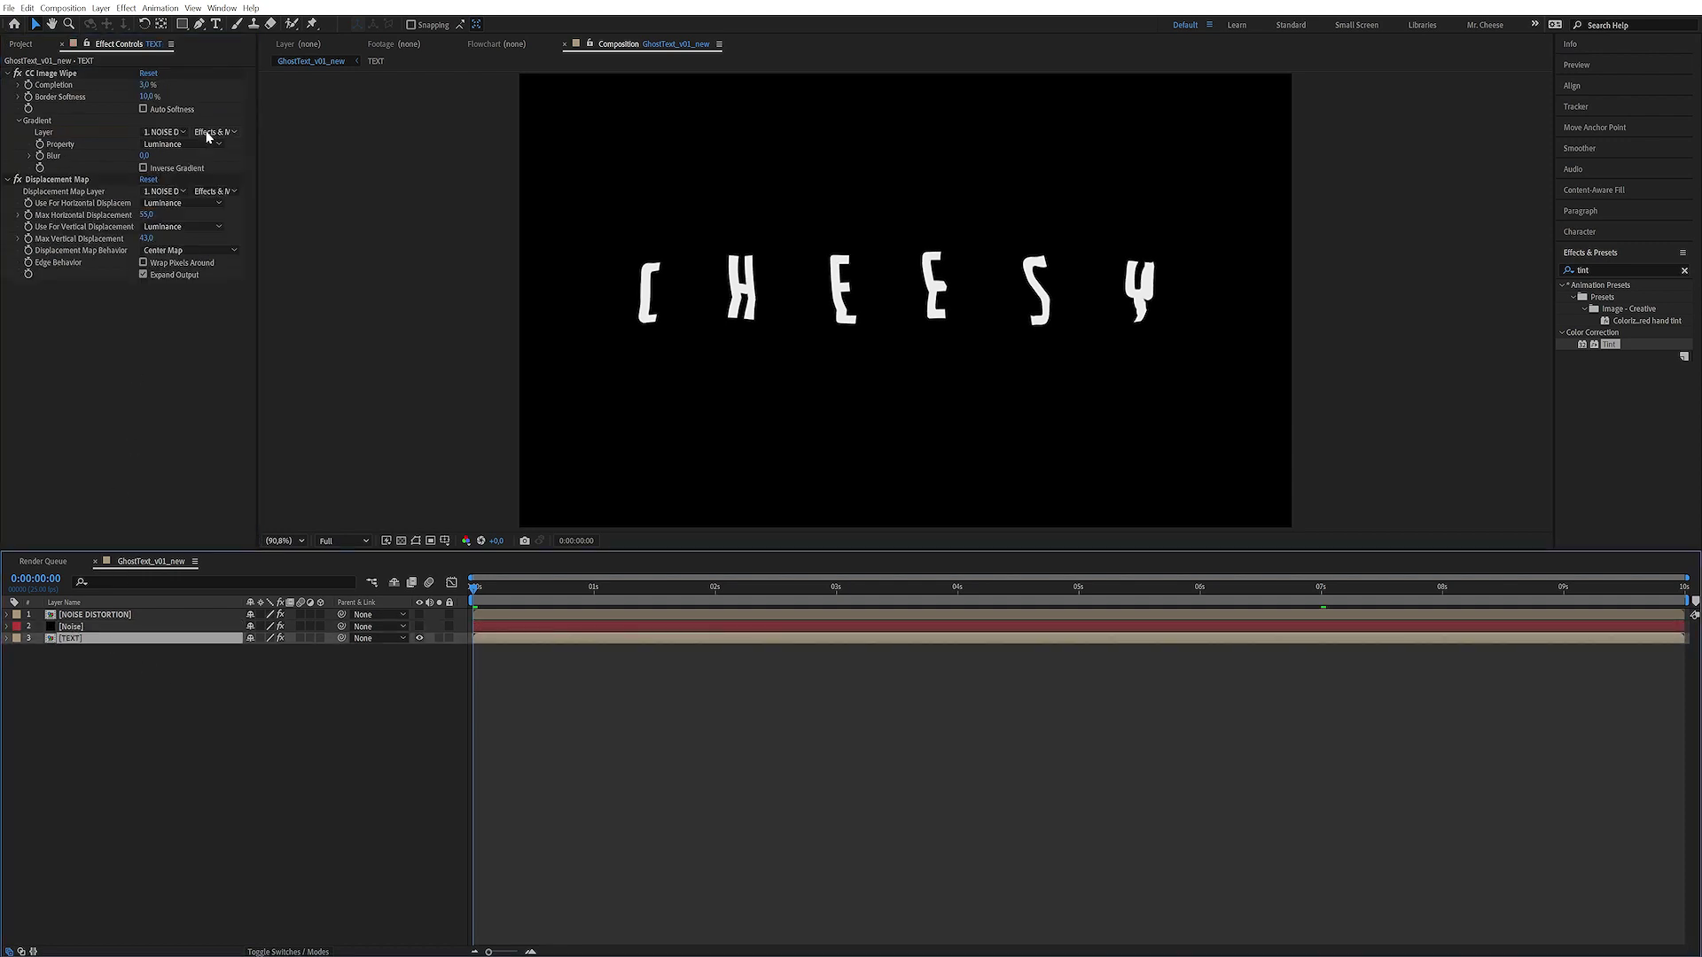
left_click_drag(151, 215, 202, 232)
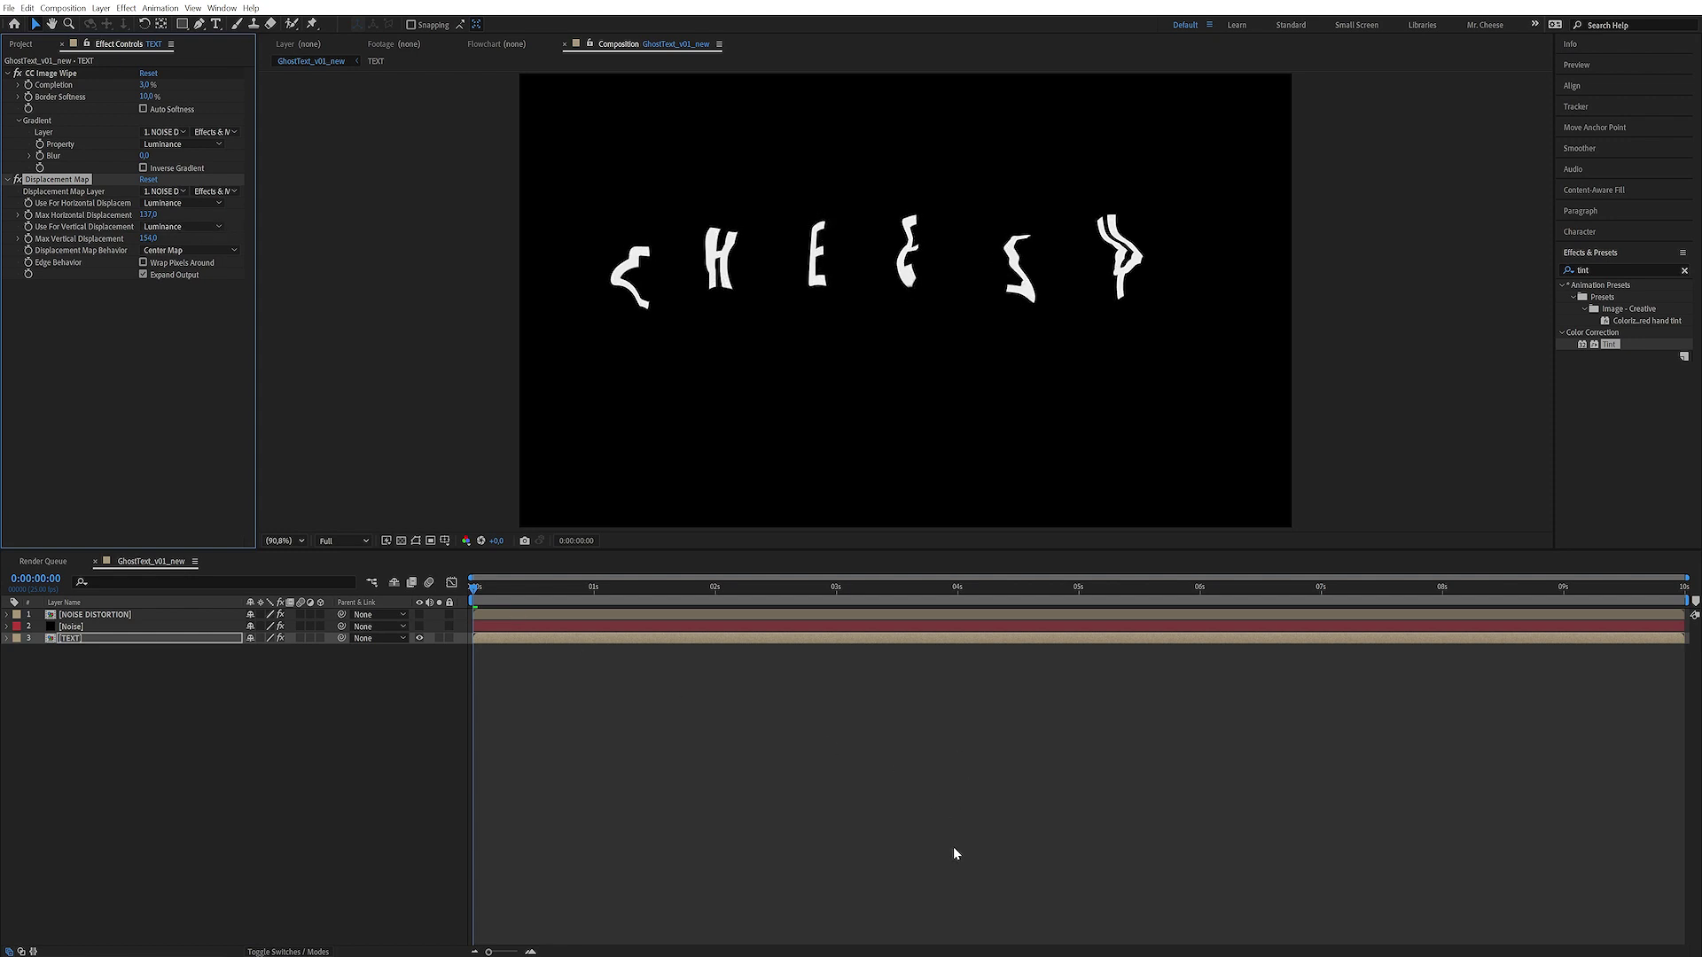
- Apply CC Vector Blur to the TEXT layer and use NOISE DISTORTION with Effects & Masks as its vector map
left_click(95, 638)
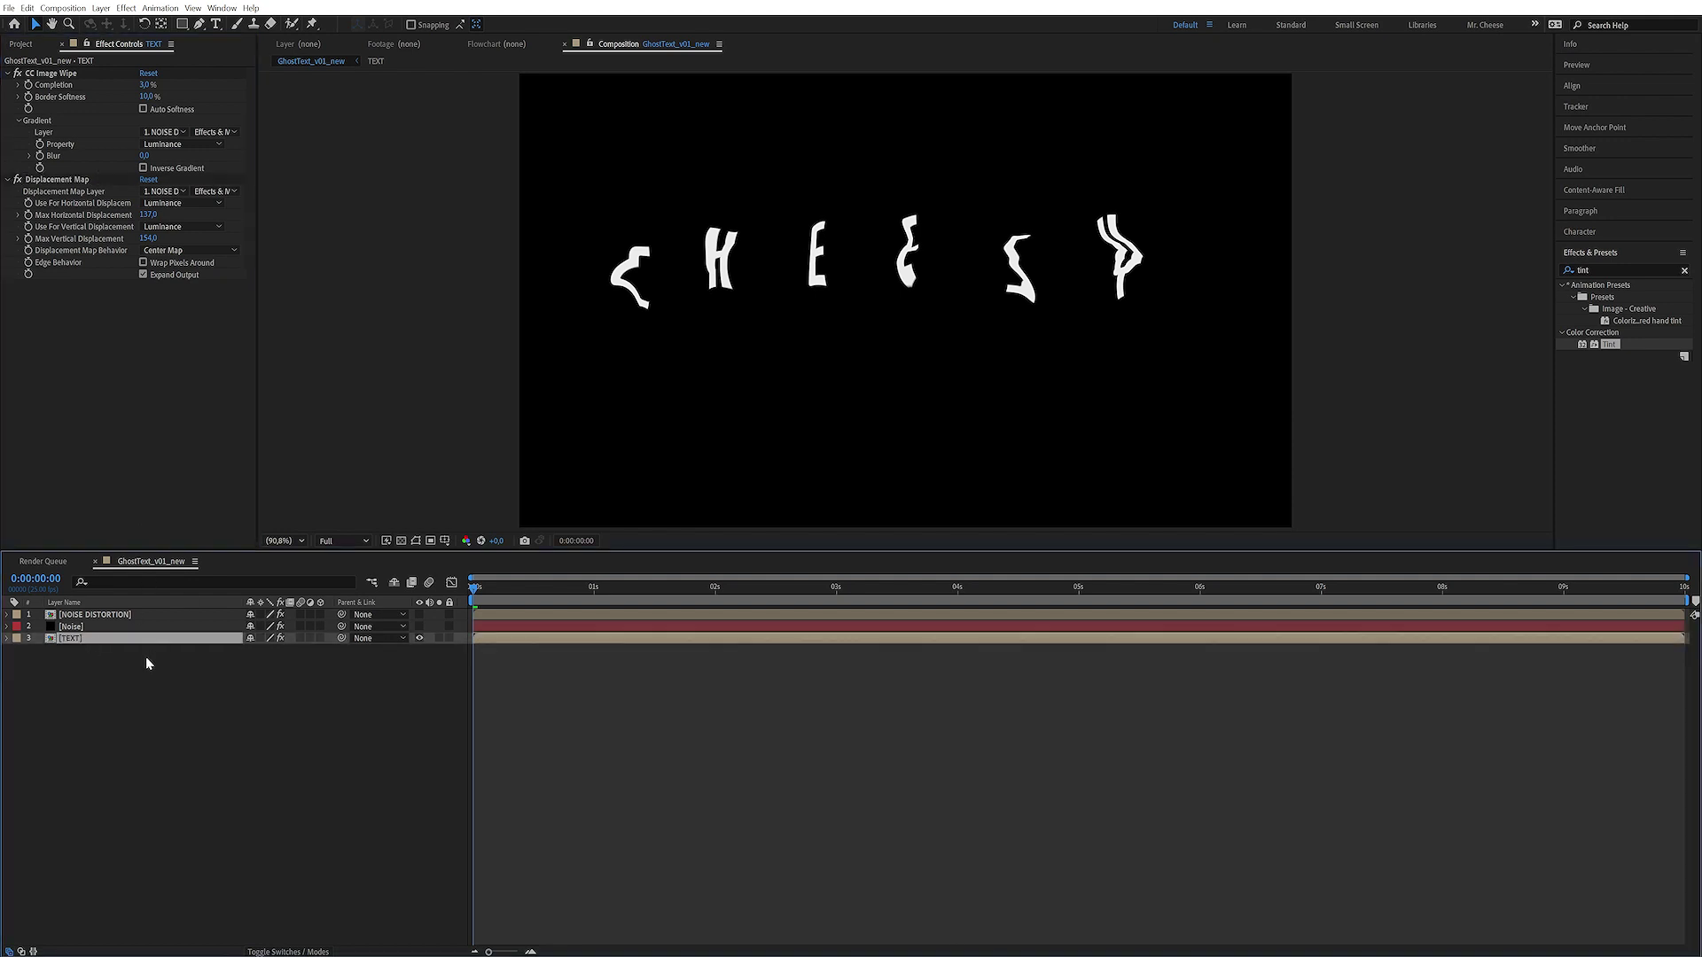
left_click(1614, 270)
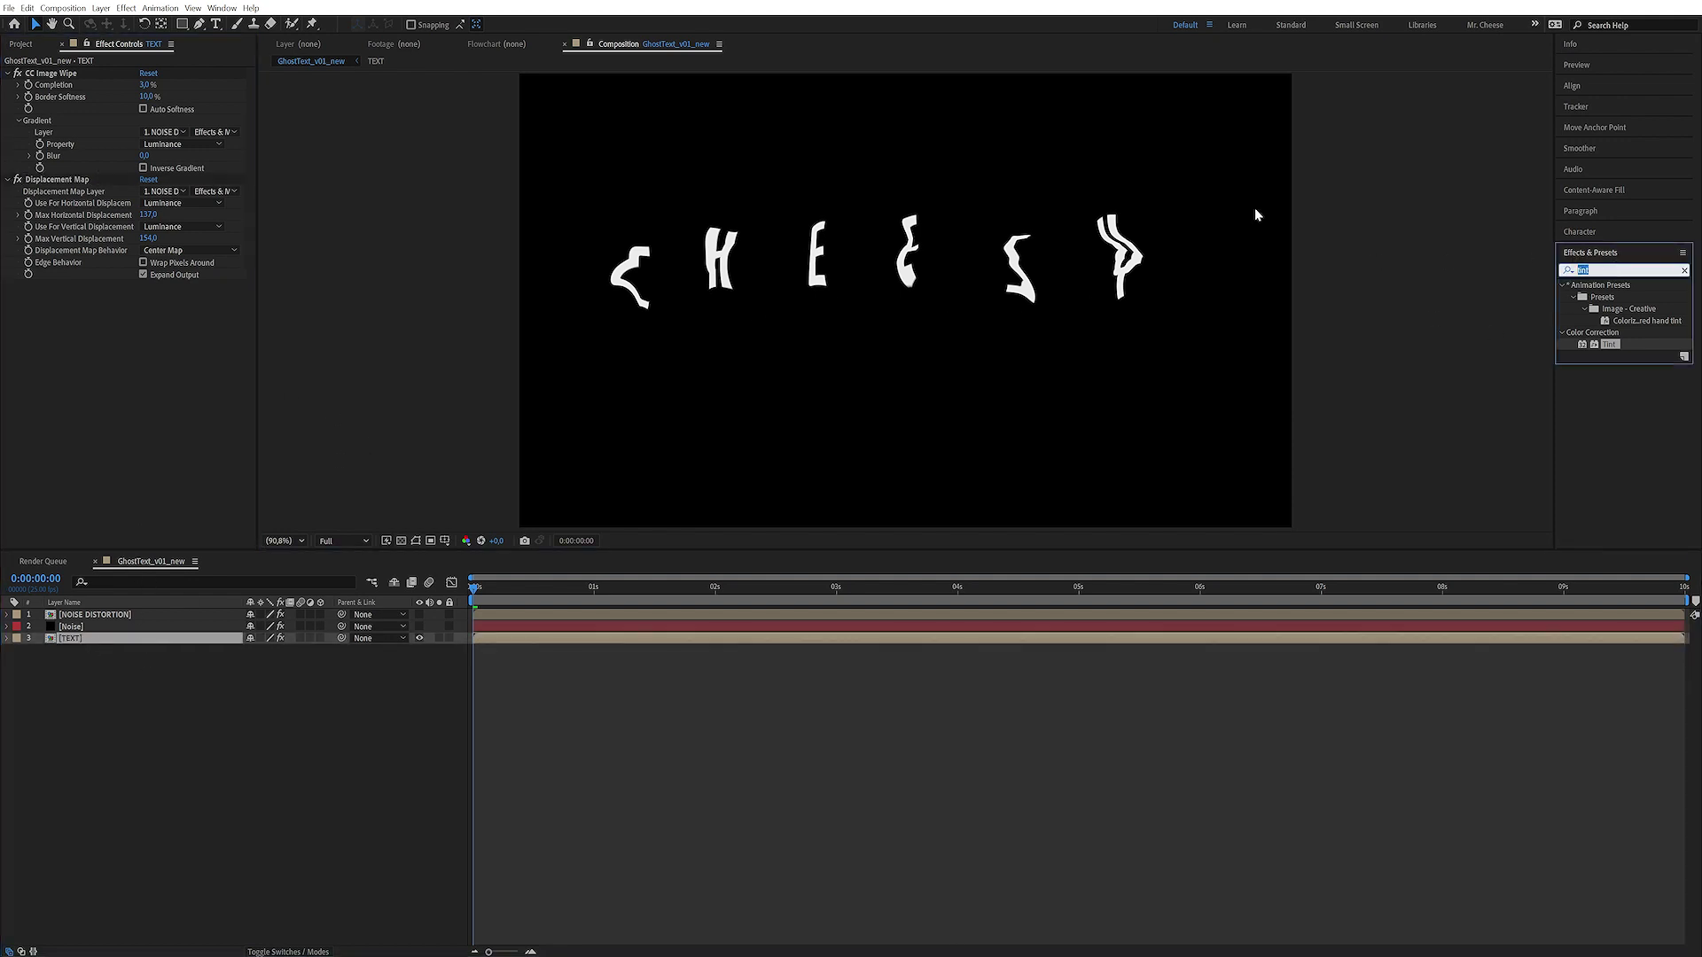
type("vect")
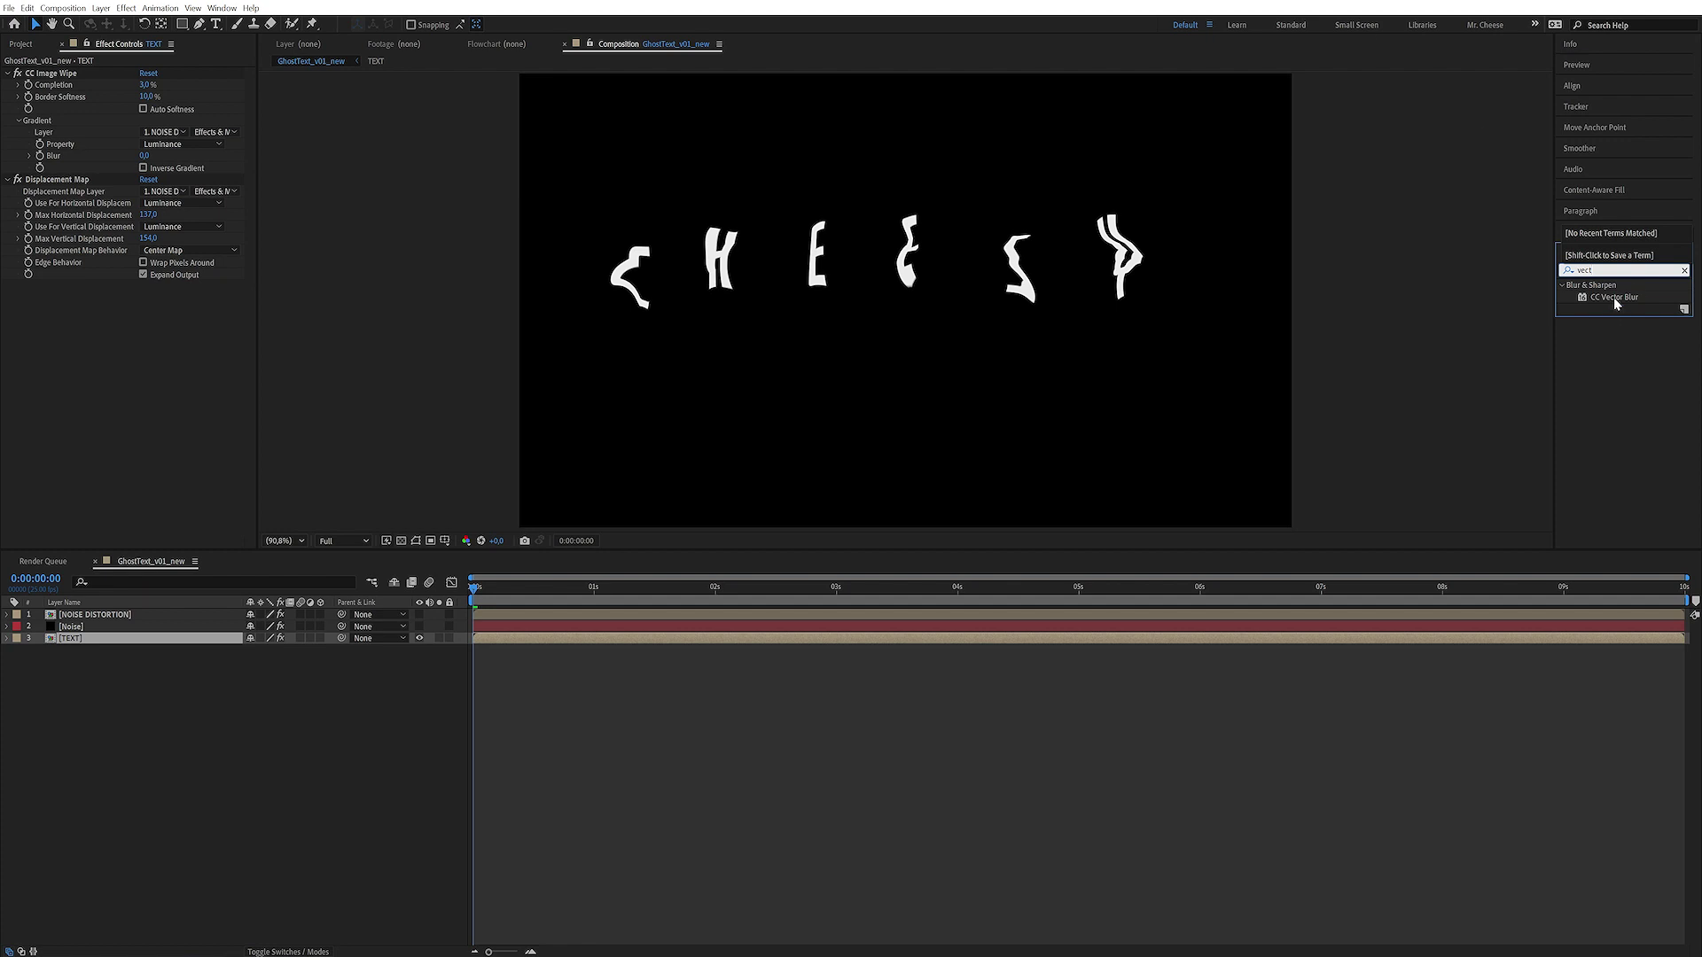
double_click(1614, 299)
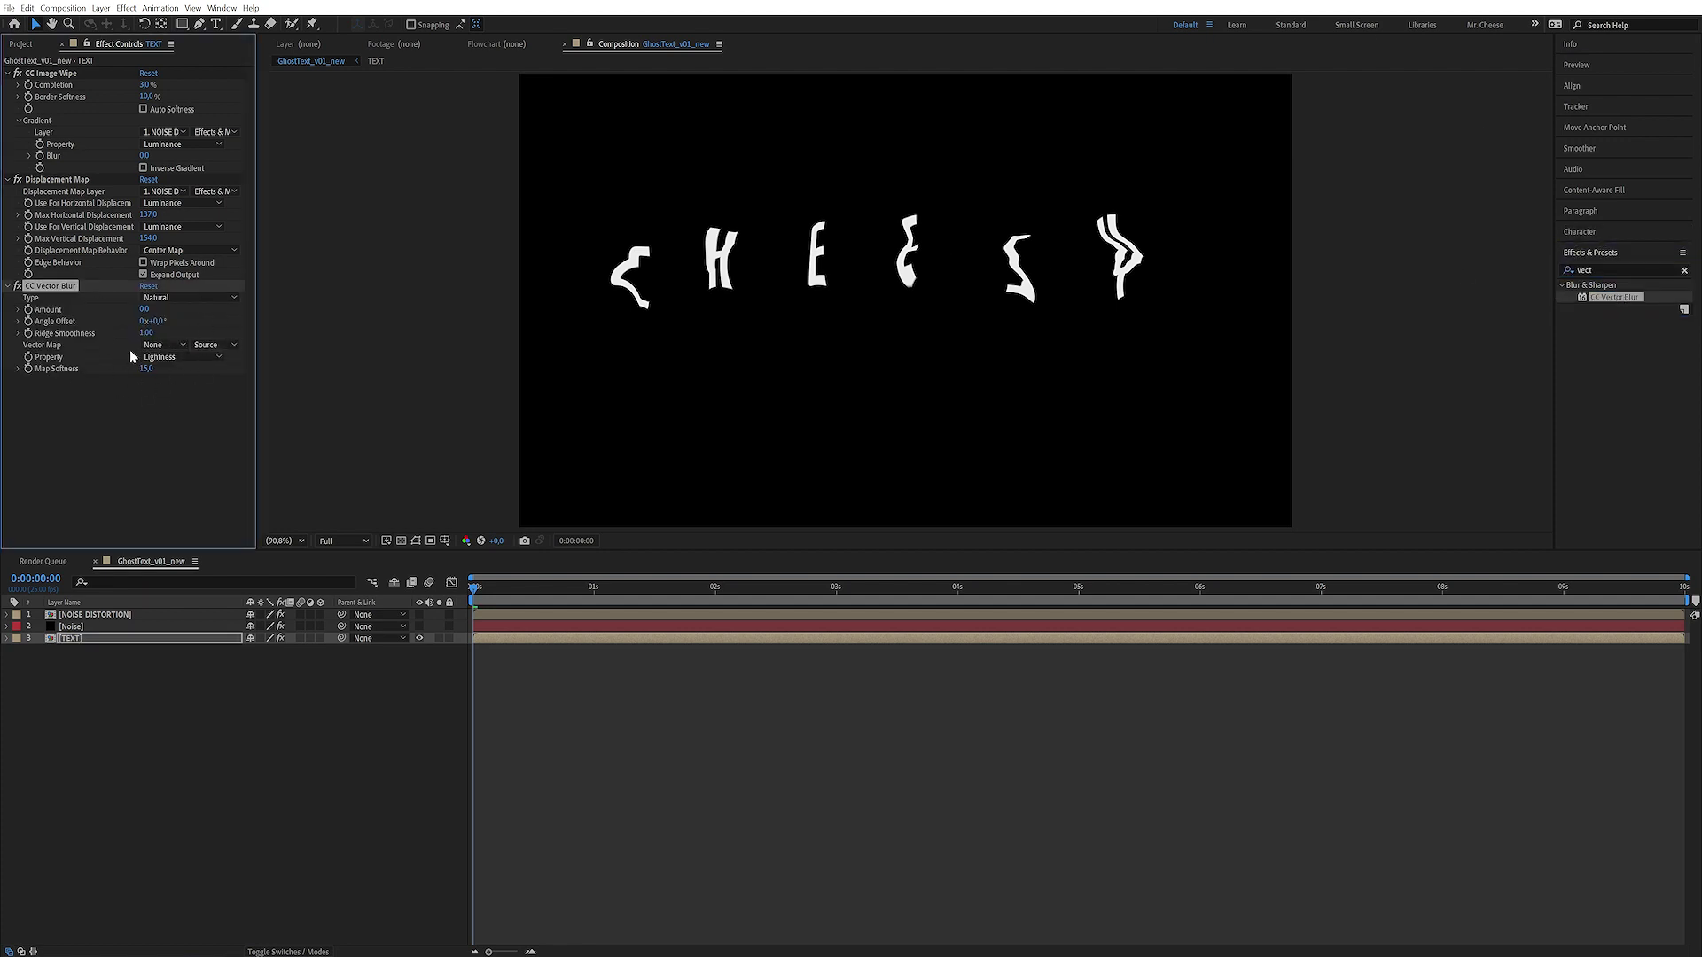
left_click(153, 345)
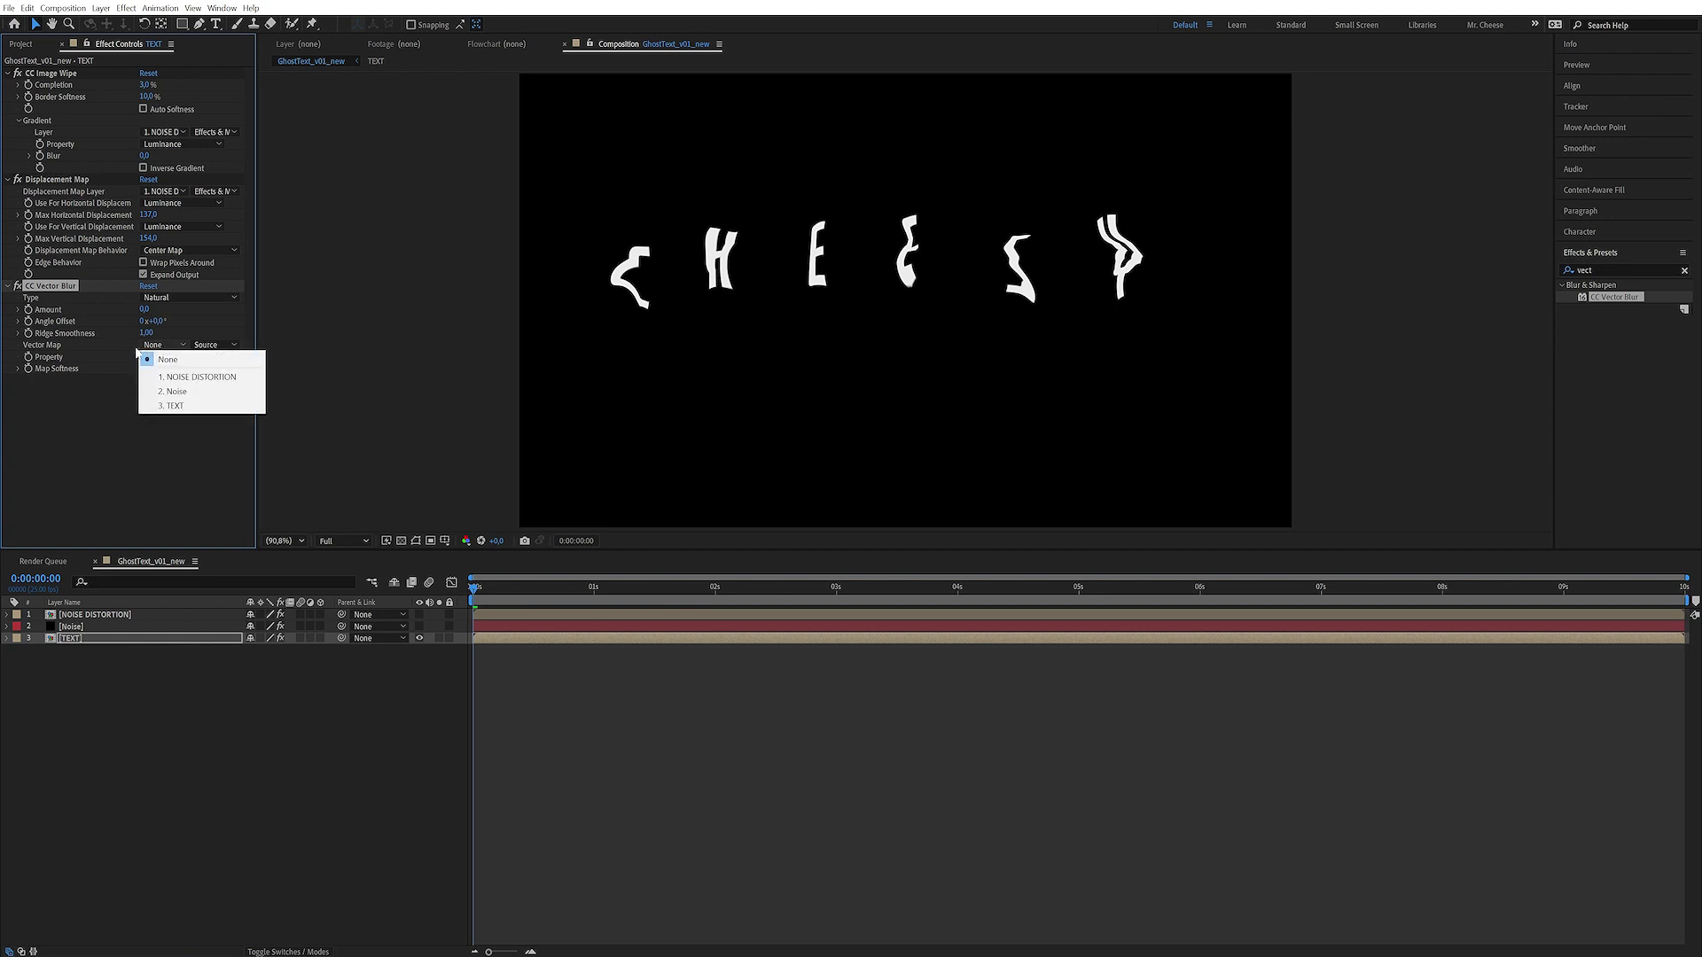
left_click(204, 378)
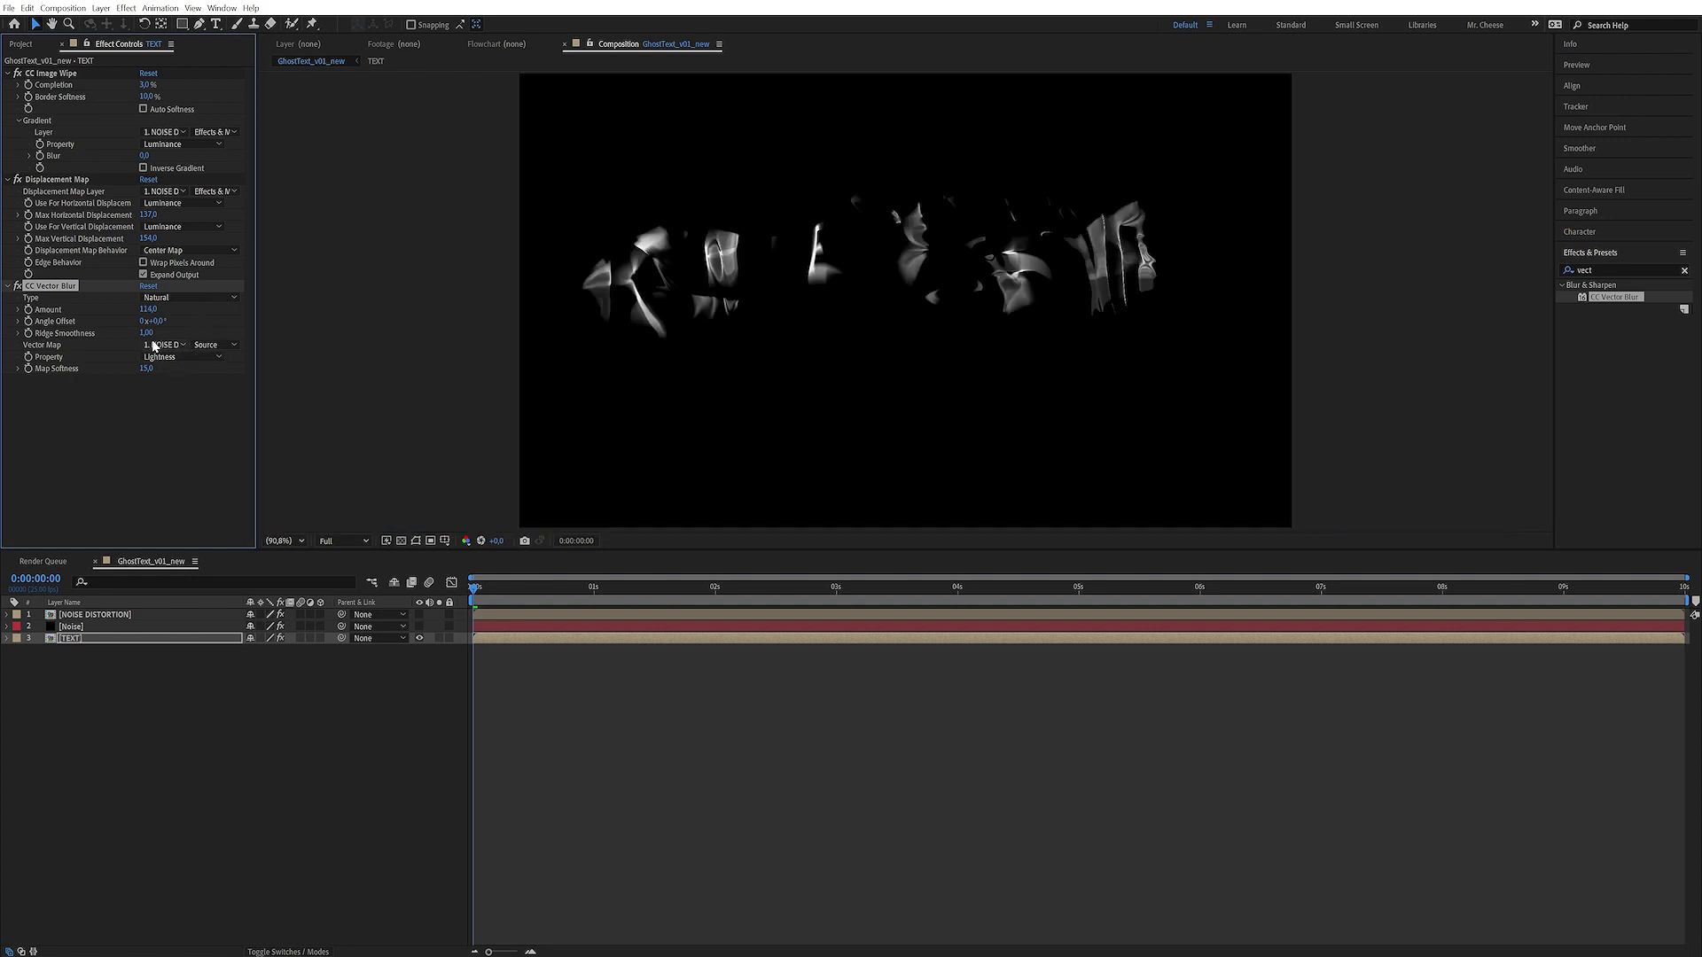
left_click(216, 347)
left_click(232, 391)
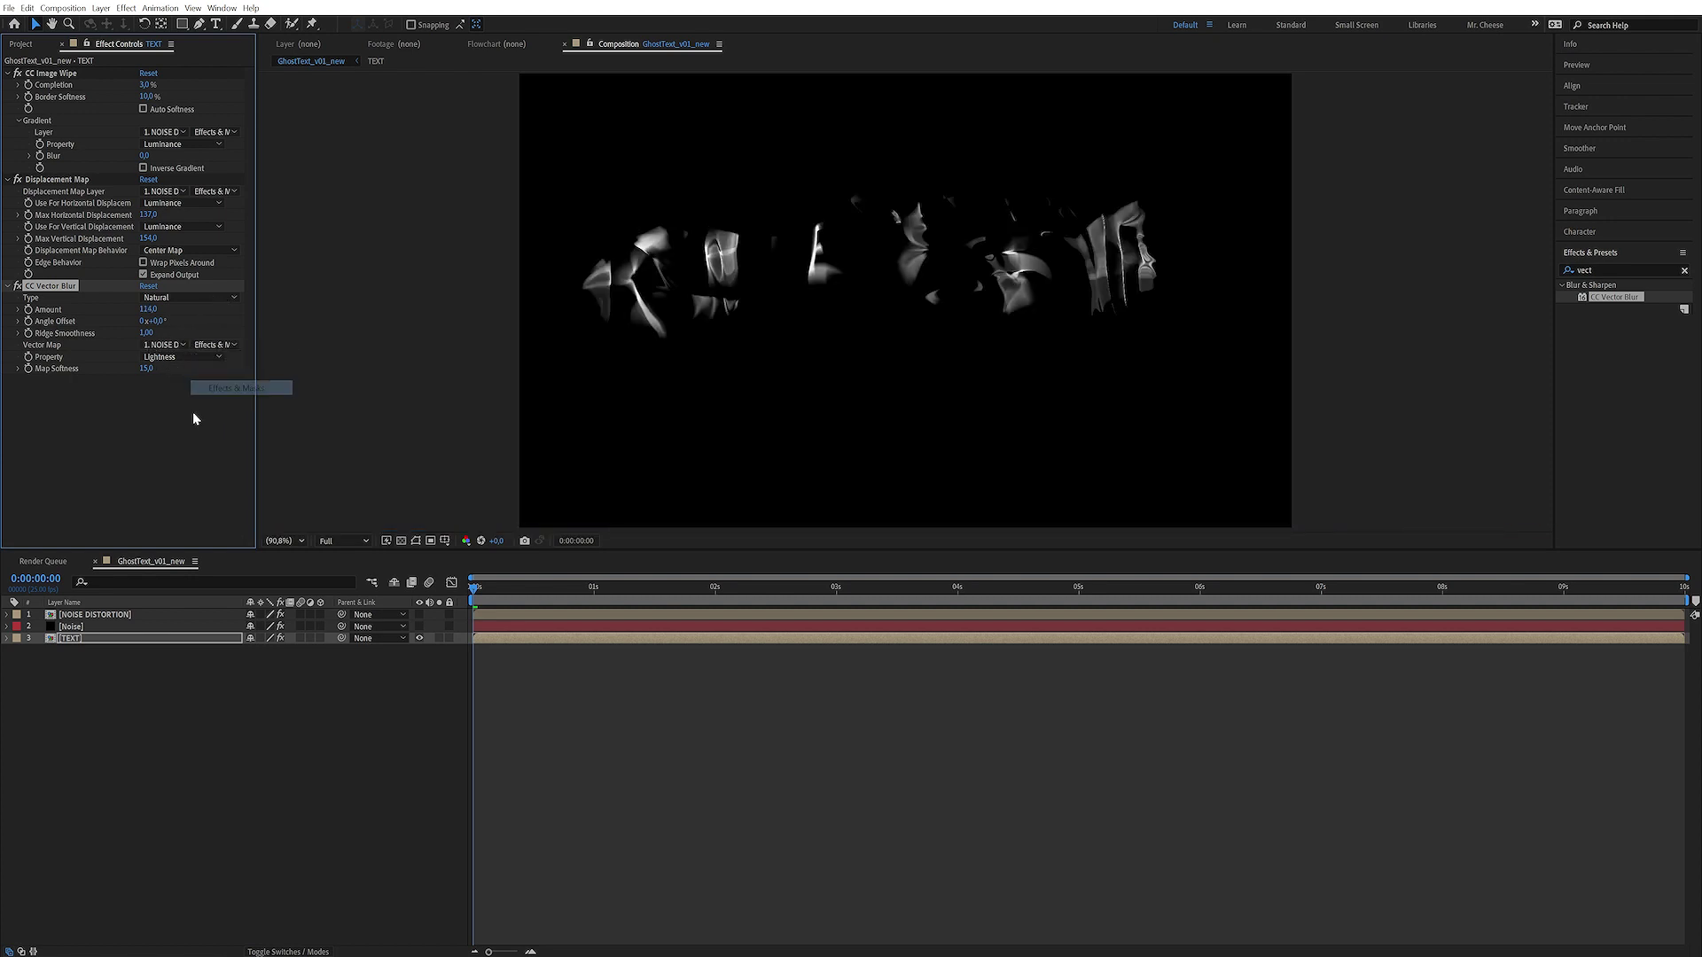
- Adjust the CC Vector Blur to amount 51, angle offset 79°, ridge smoothness 0.20 and map softness 39.1
left_click(148, 307)
type("60")
key("Return")
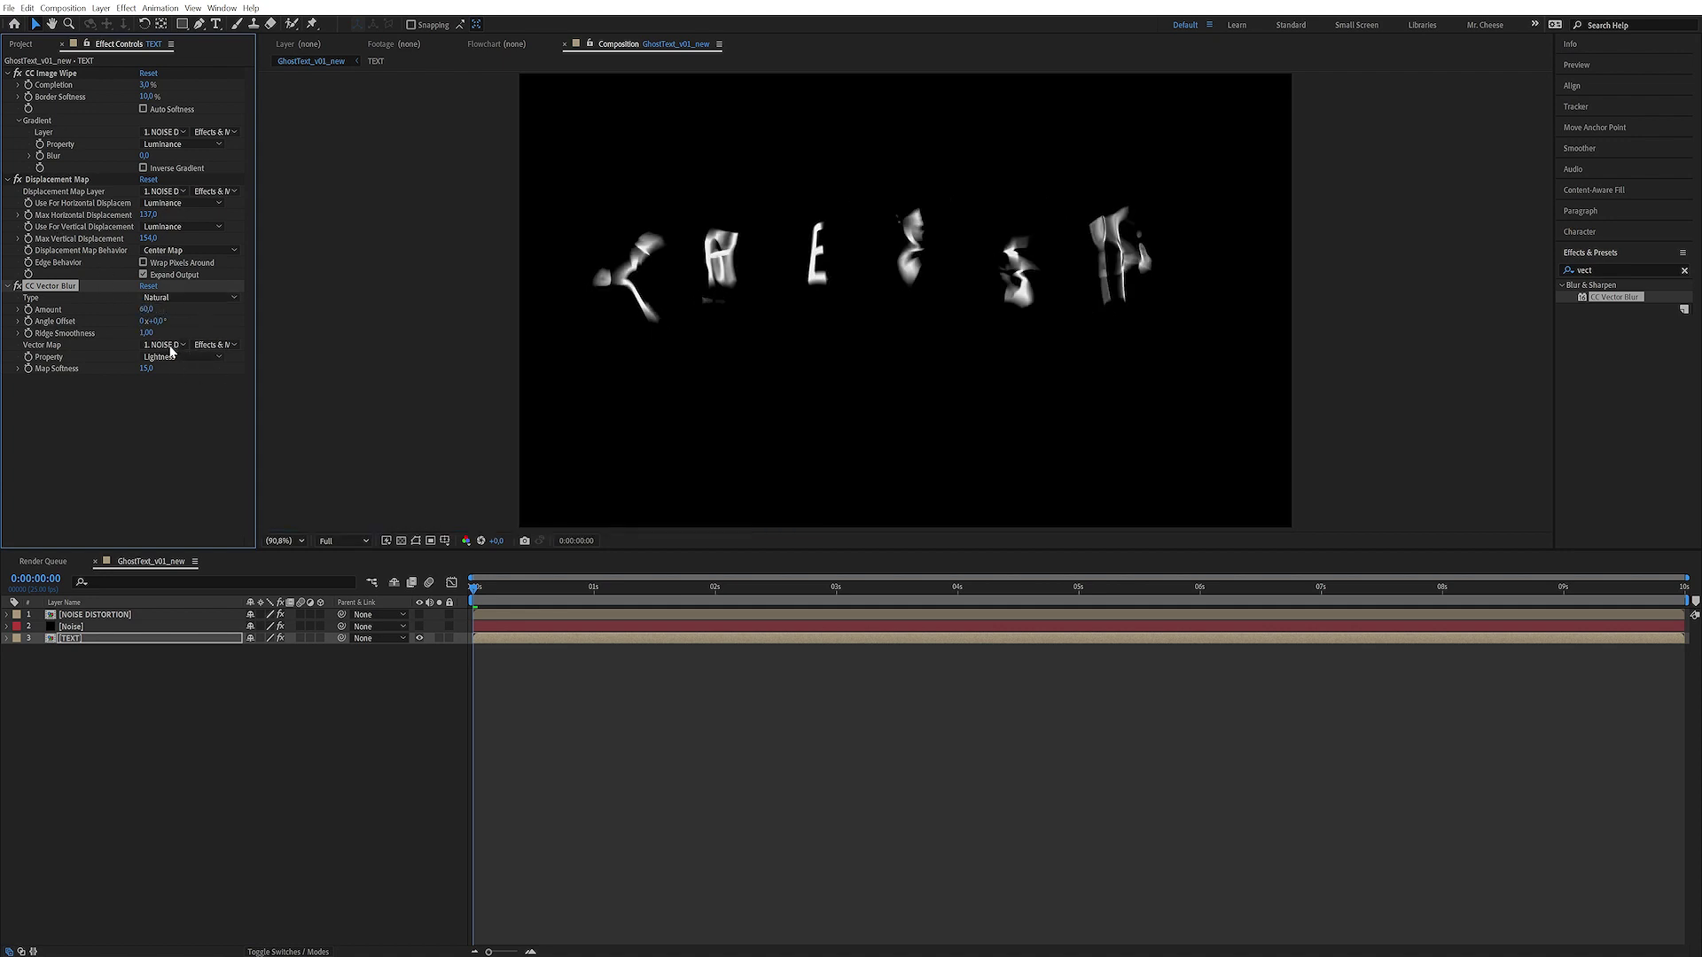
left_click_drag(145, 368, 266, 364)
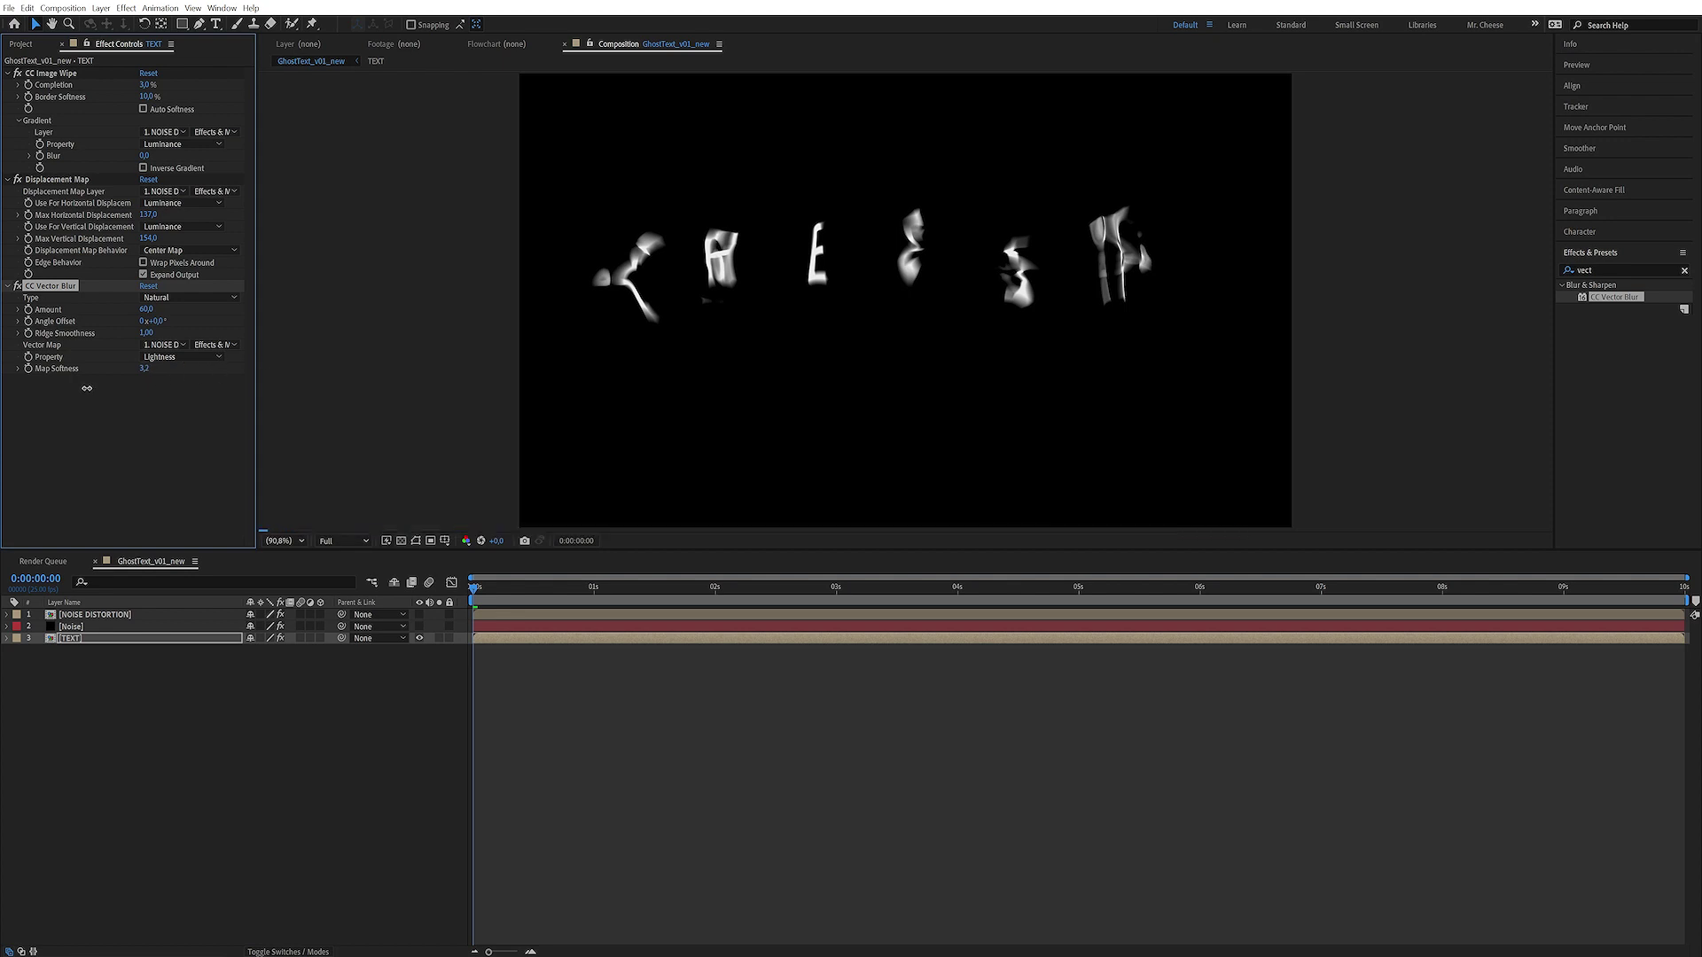
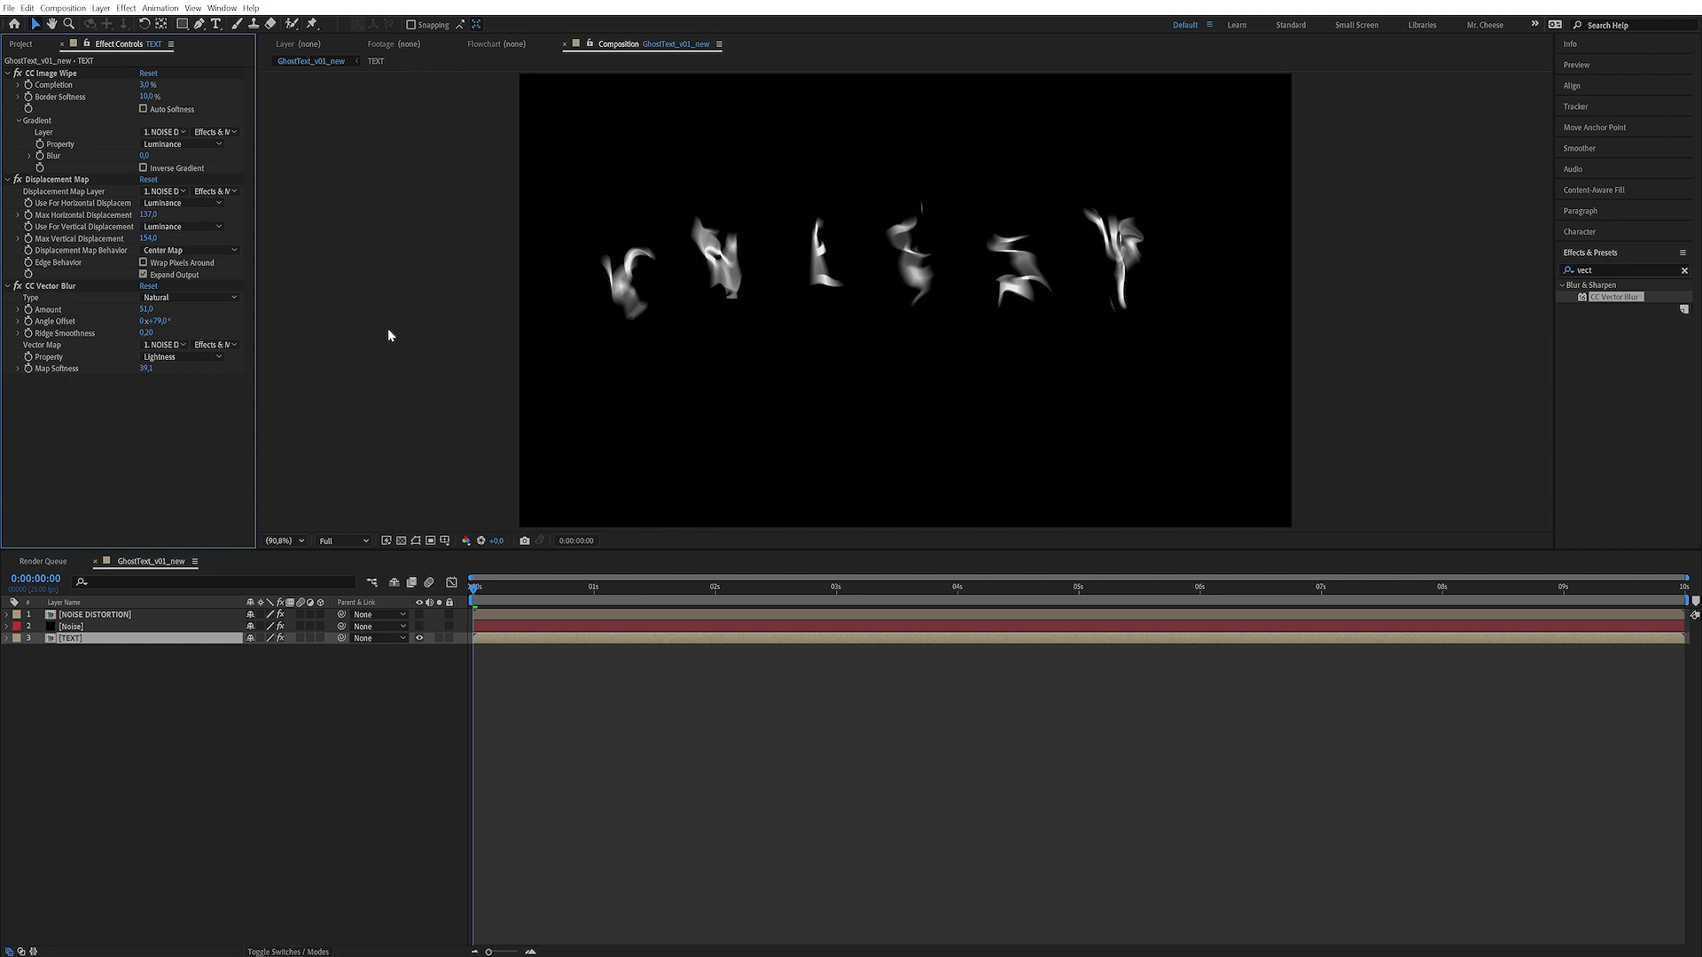
- Duplicate the NOISE DISTORTION layer and rename the copy NOISE BLUR
left_click(98, 616)
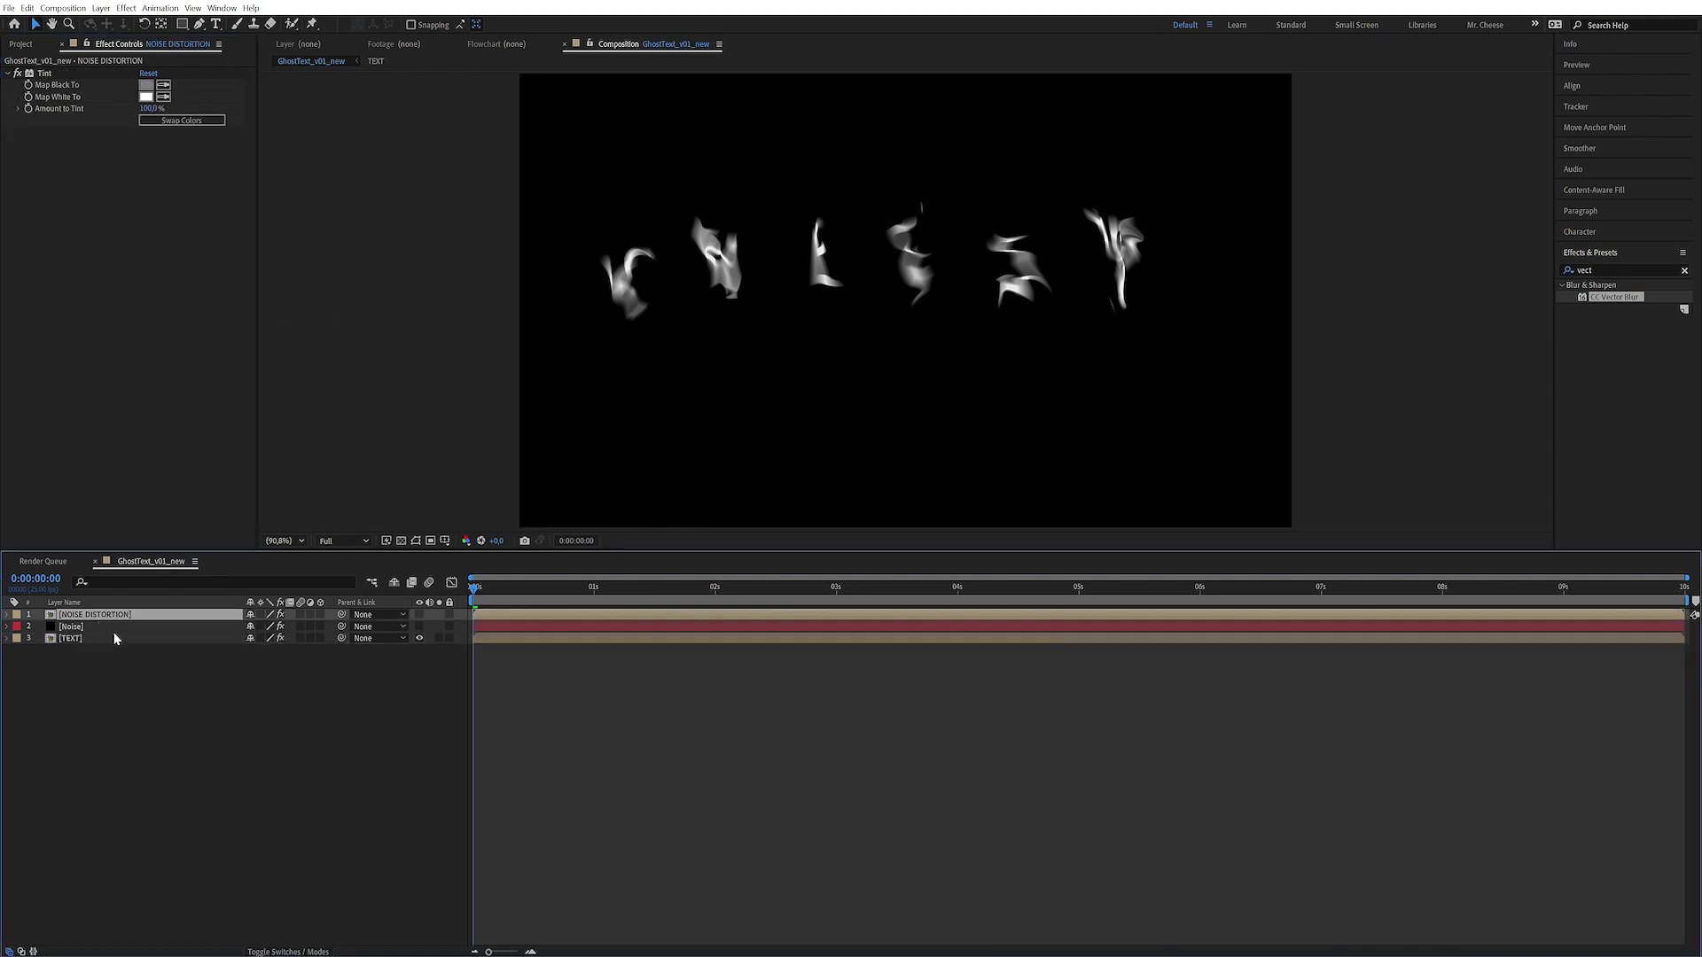
key("ctrl+d")
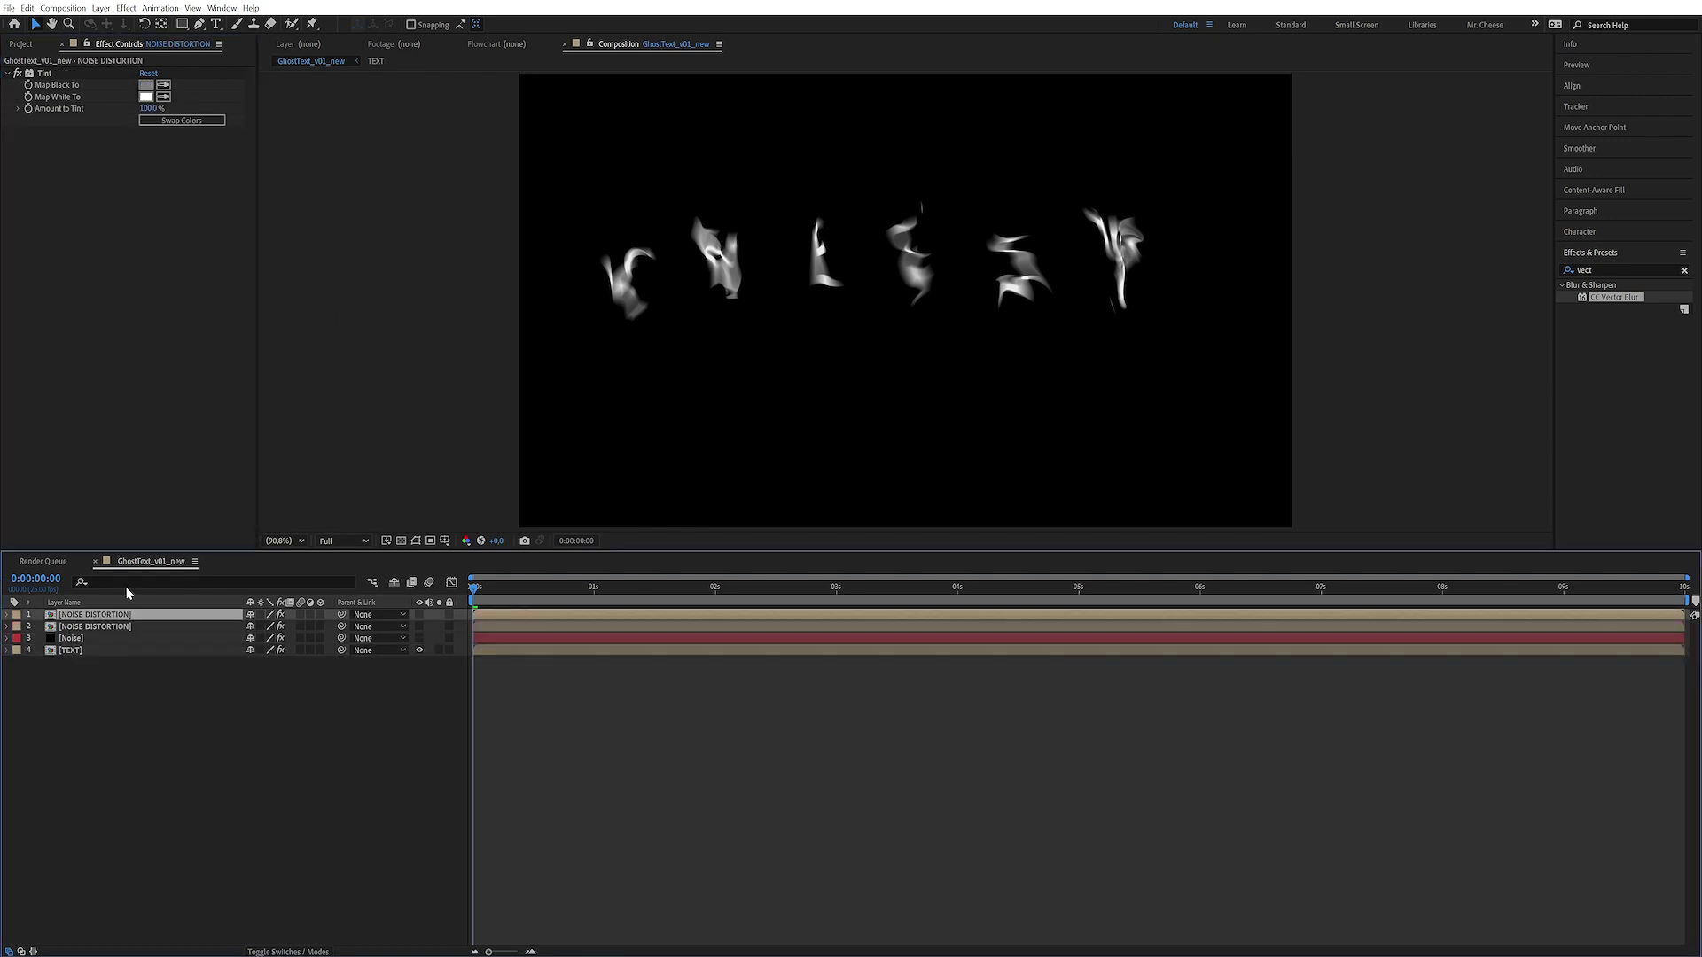
key("Return")
type("BLUR")
key("Return")
- Replace the Tint effect on the NOISE BLUR layer with the Exposure colour correction effect
left_click(87, 76)
key("Delete")
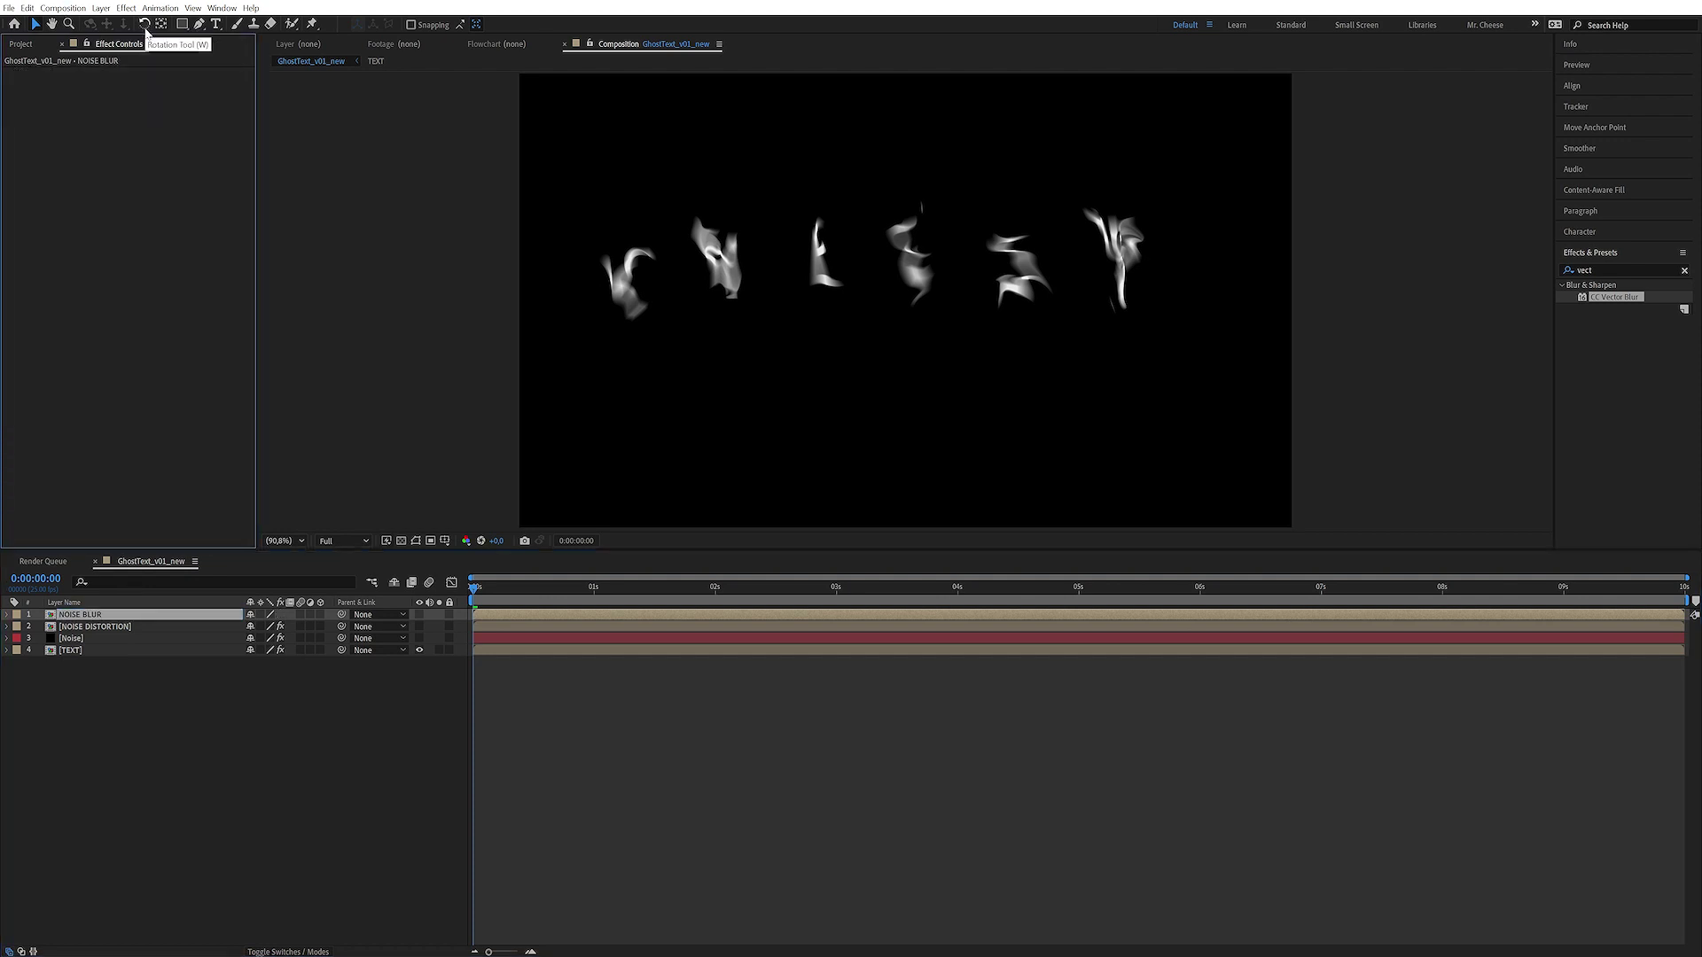
left_click(1578, 269)
type("exdpo")
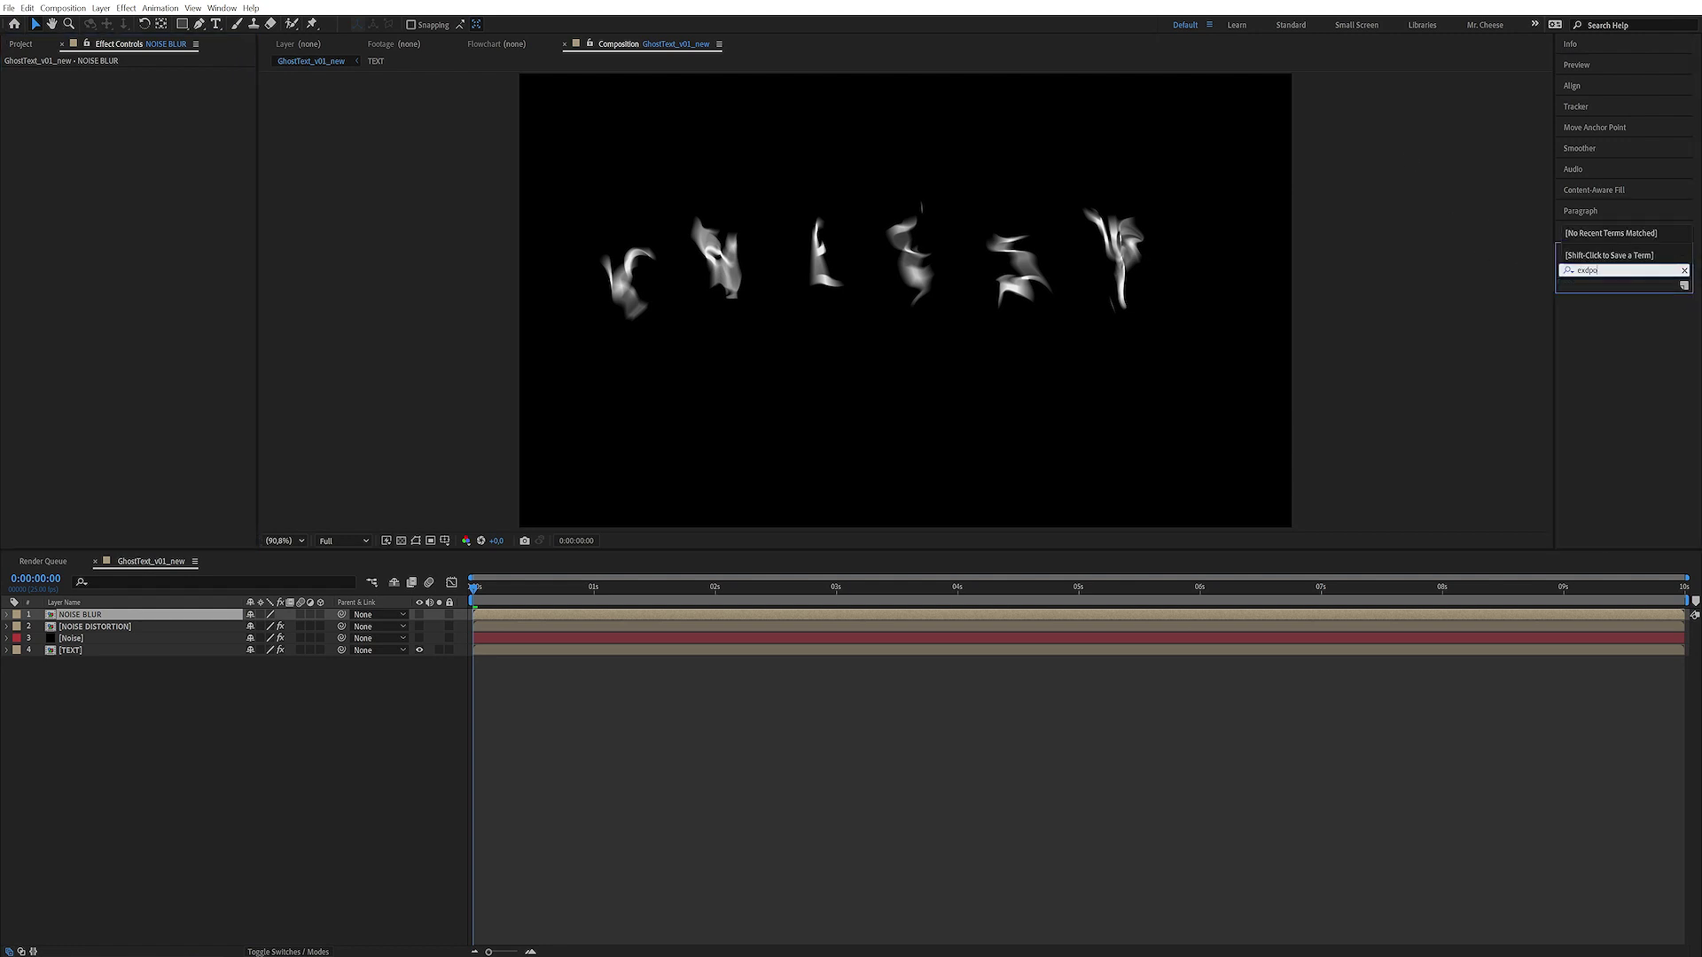
key("BackSpace")
key("BackSpace")
key("BackSpace")
type("po")
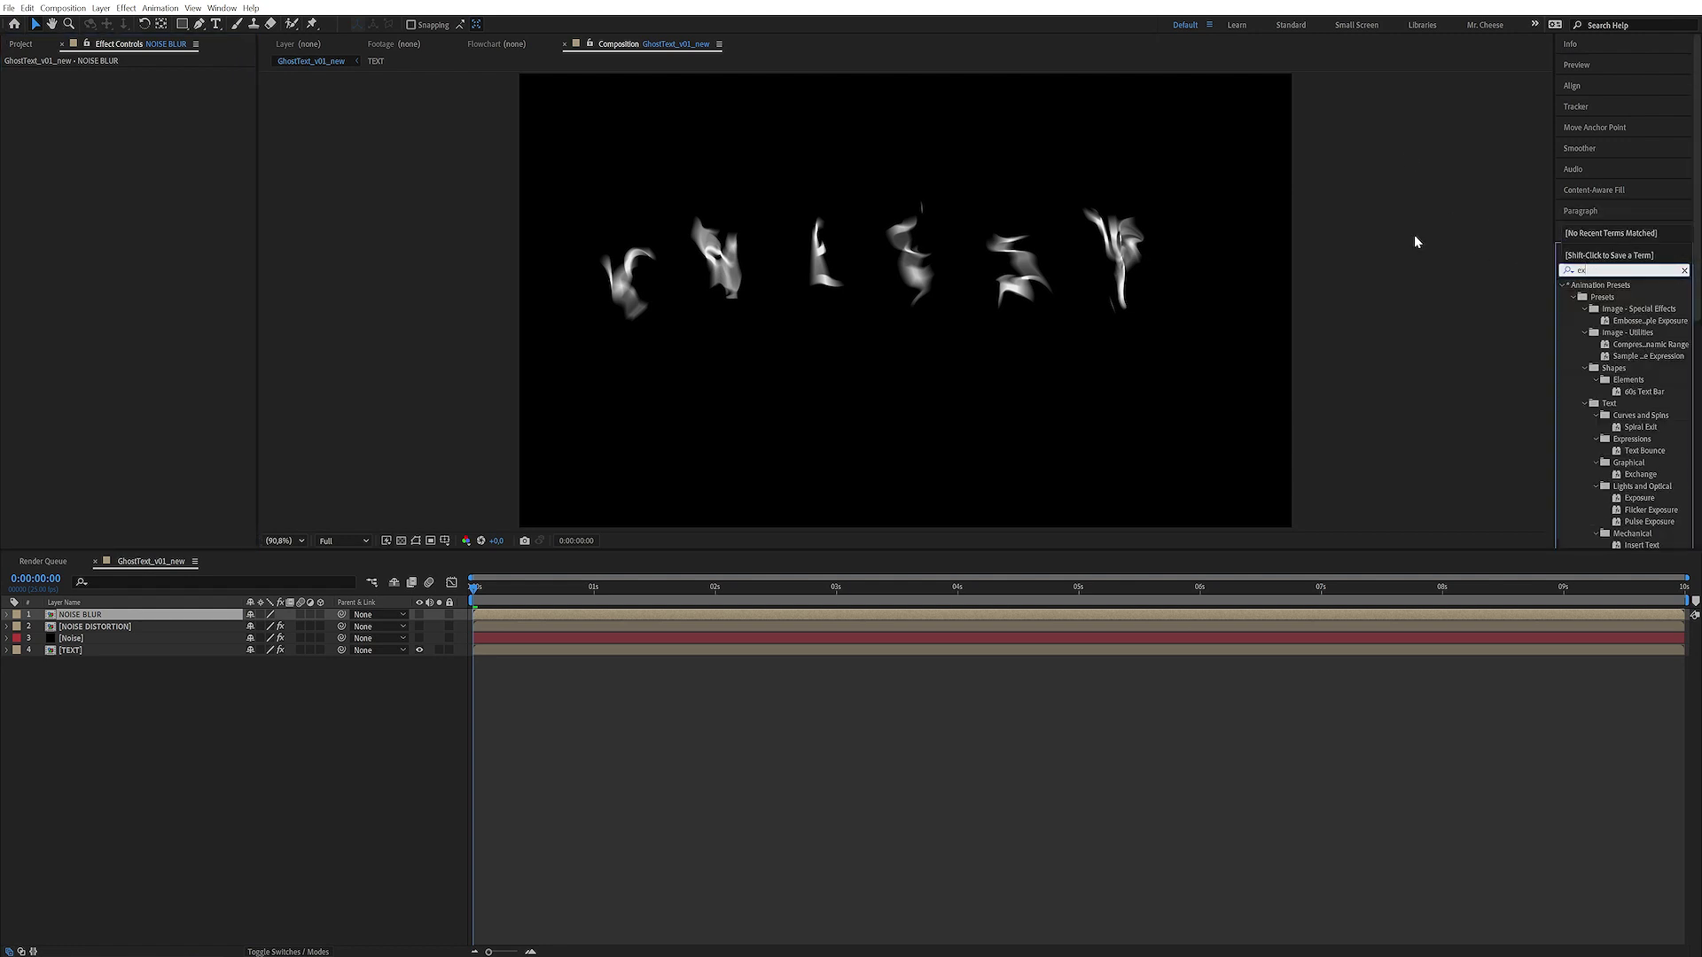
double_click(1616, 426)
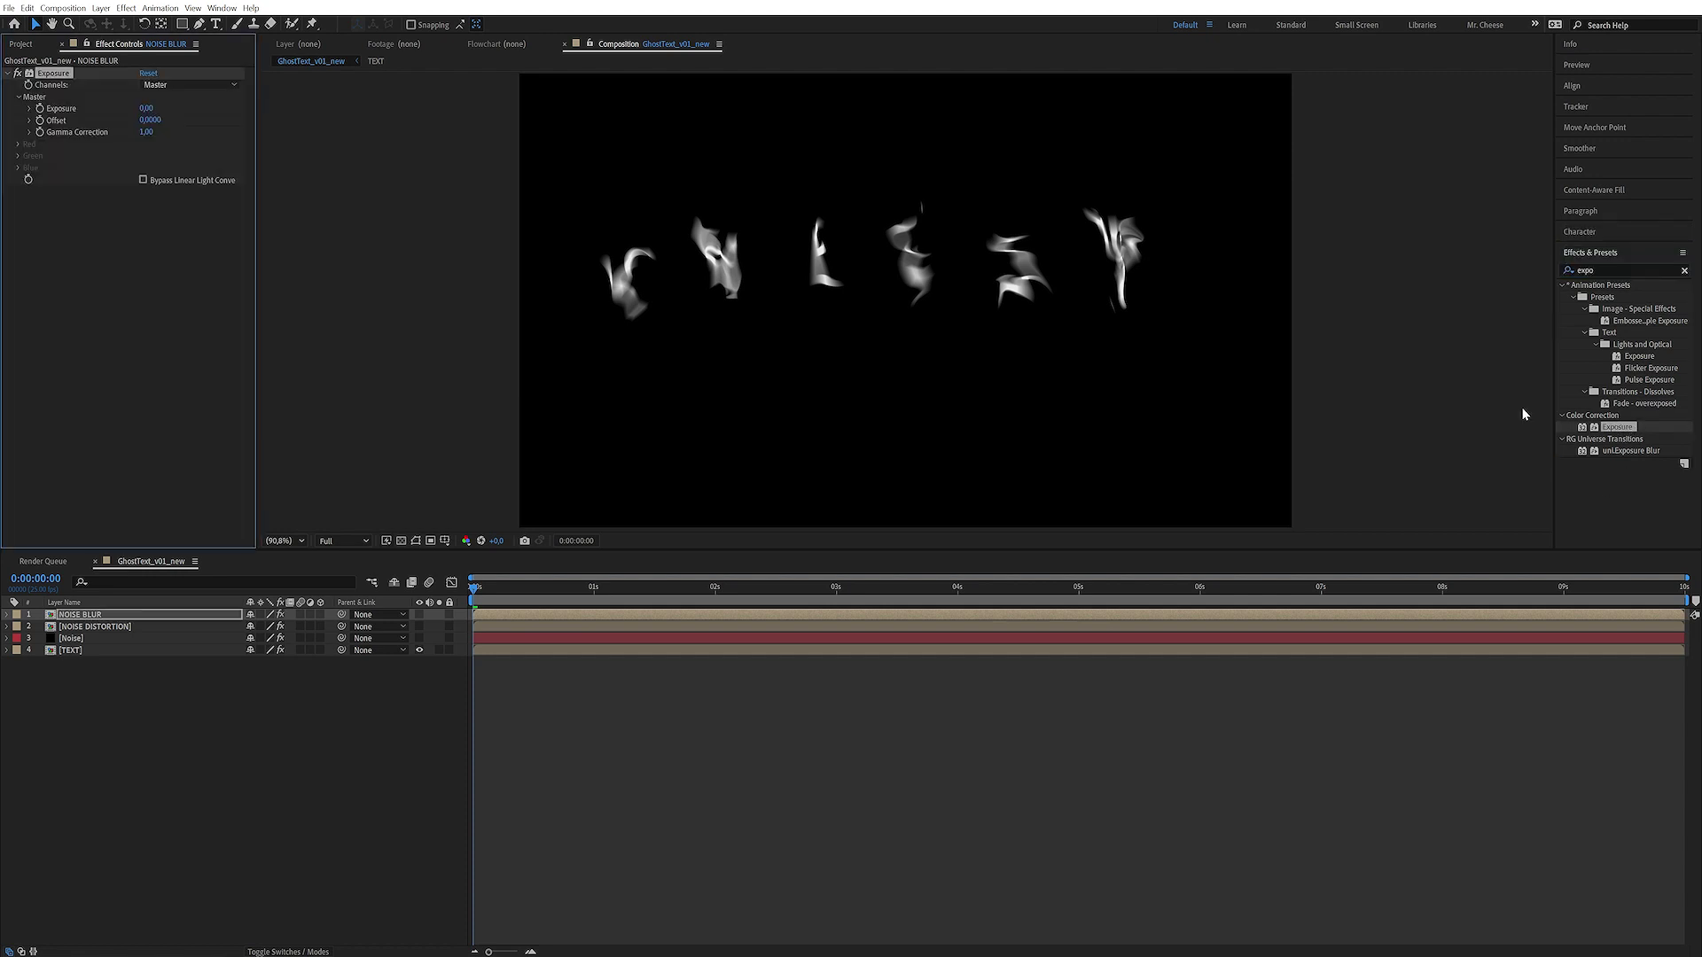
- Set NOISE BLUR as the vector map of the TEXT layer's CC Vector Blur
left_click(122, 653)
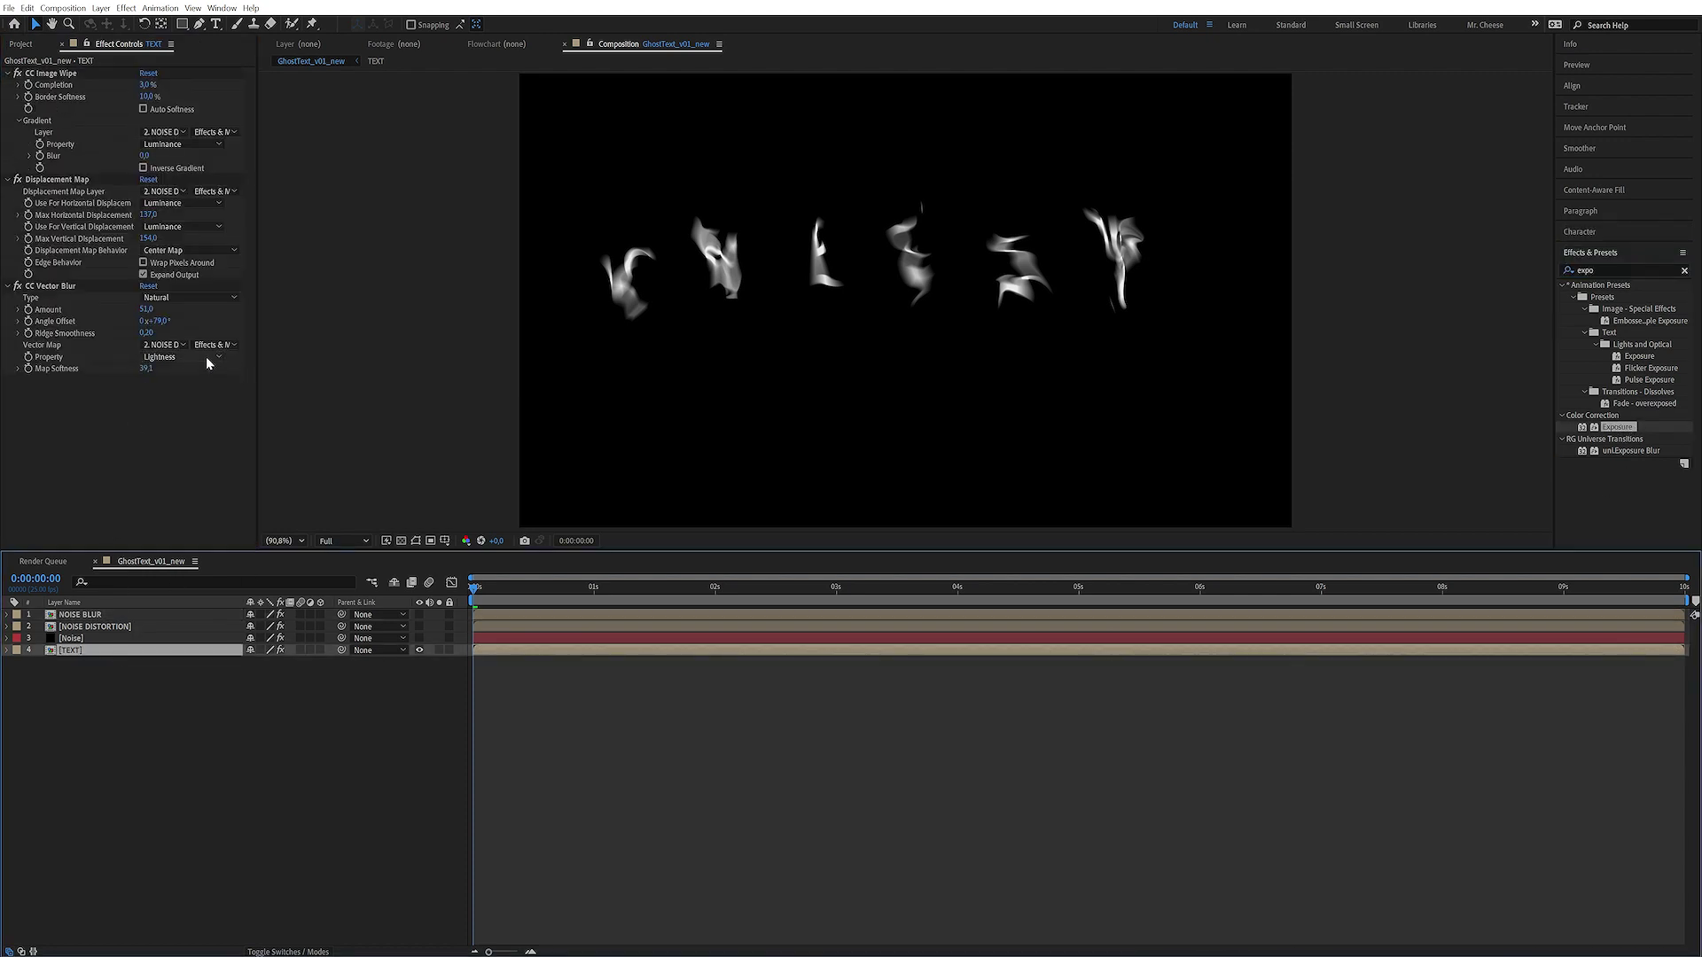
left_click(164, 346)
left_click(191, 374)
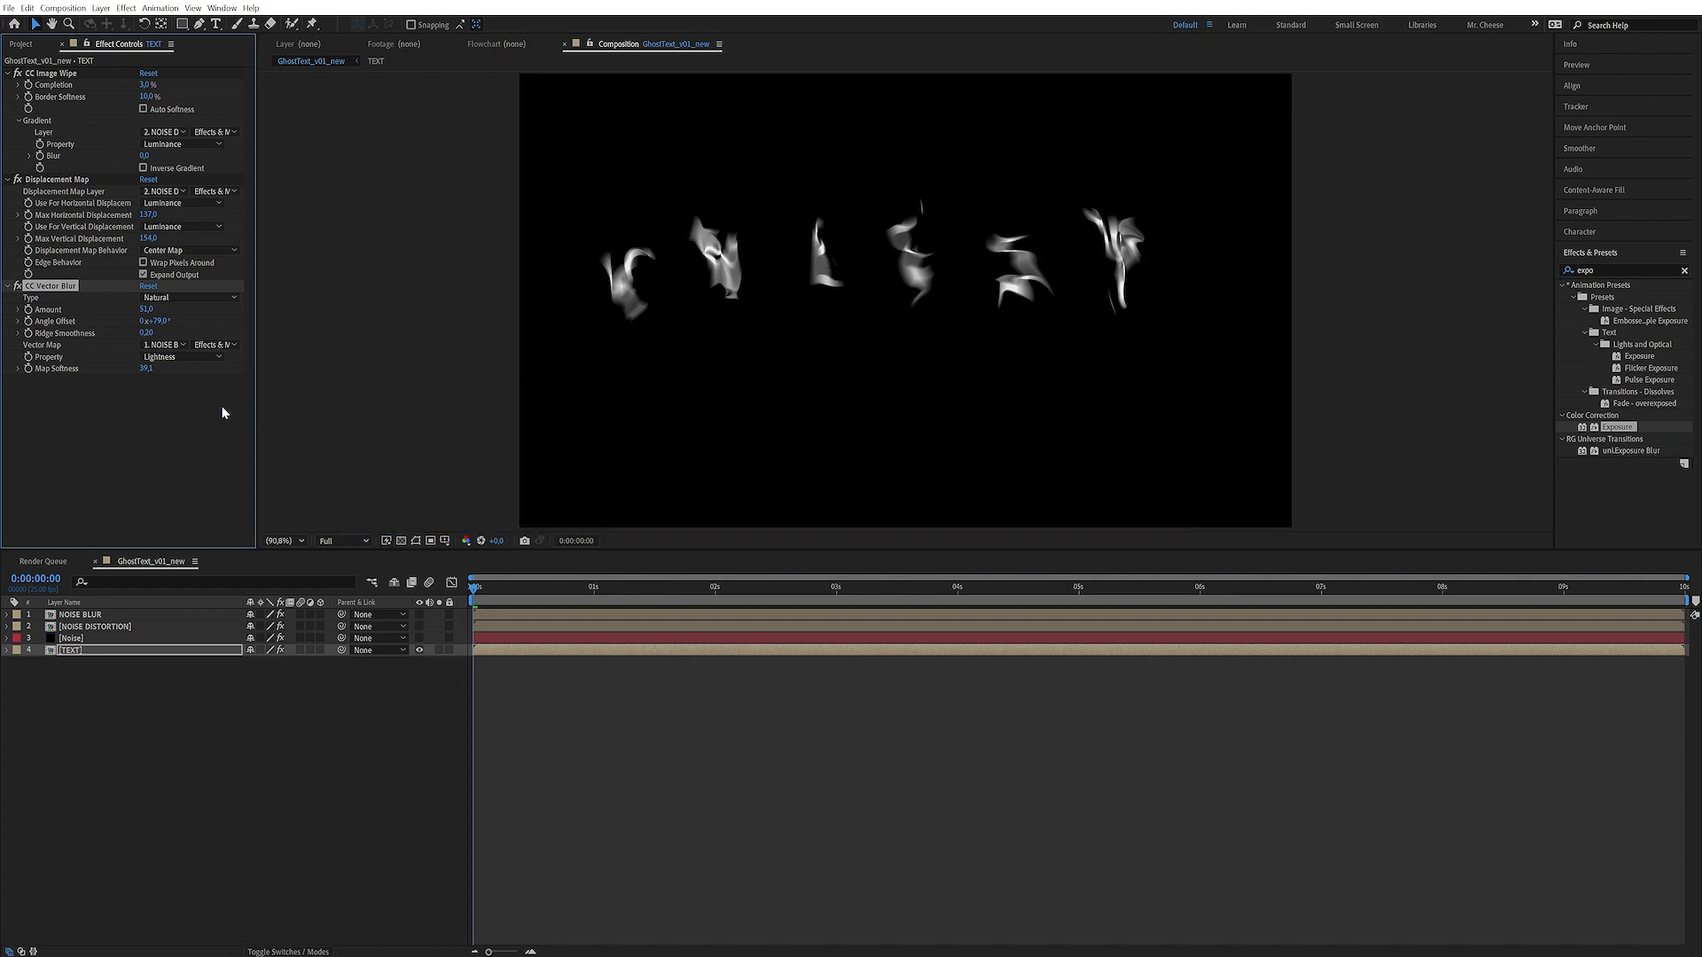
- Set the gamma correction of the NOISE BLUR layer's Exposure effect to 0.18
left_click(90, 616)
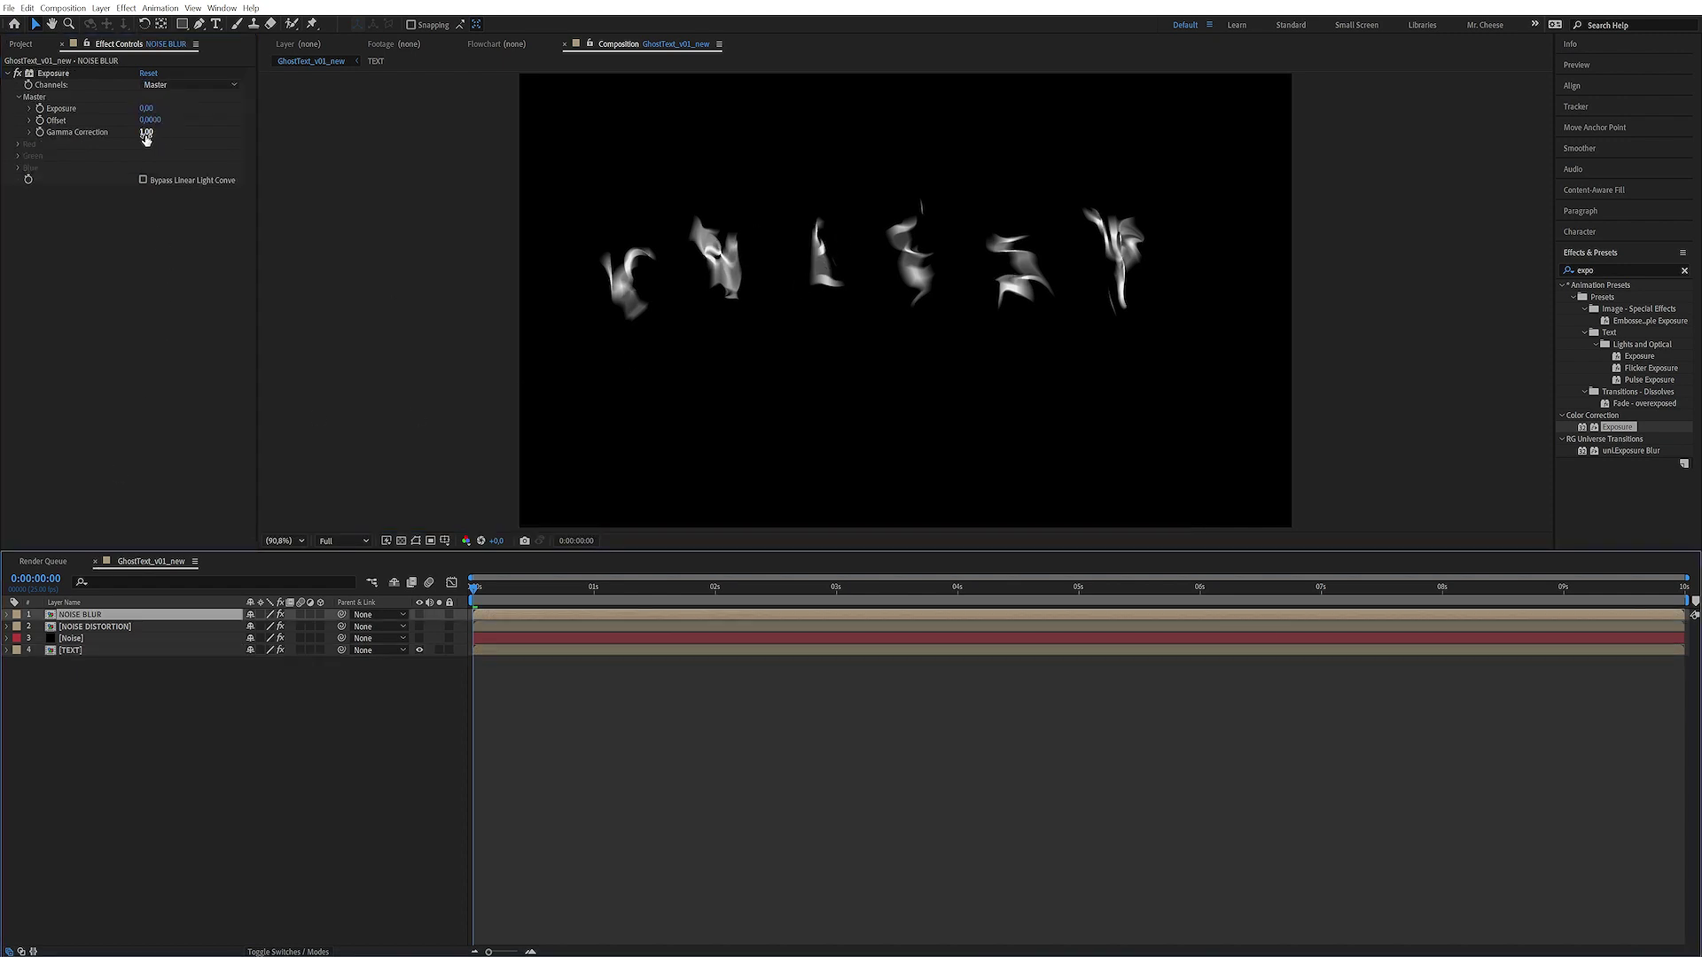
mouse_move(141, 132)
left_mouse_down()
mouse_move(111, 138)
mouse_move(142, 143)
left_mouse_up()
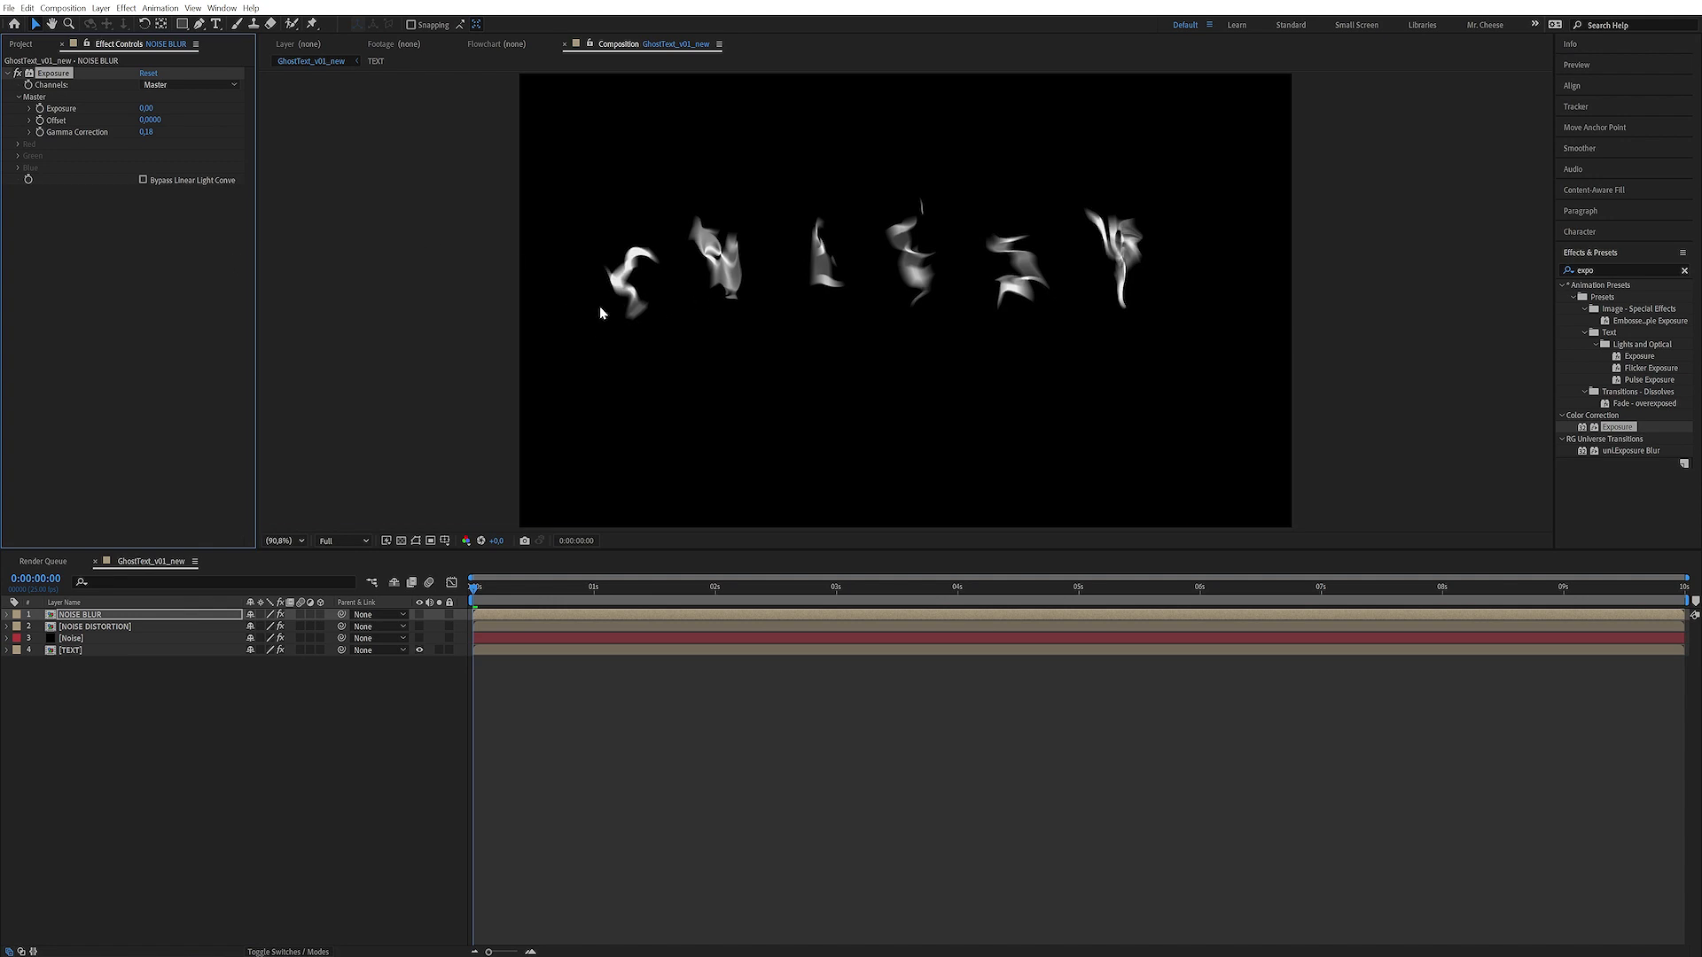
- Add the Compound Blur effect to the TEXT layer
left_click(76, 650)
left_click(1613, 272)
type("comp")
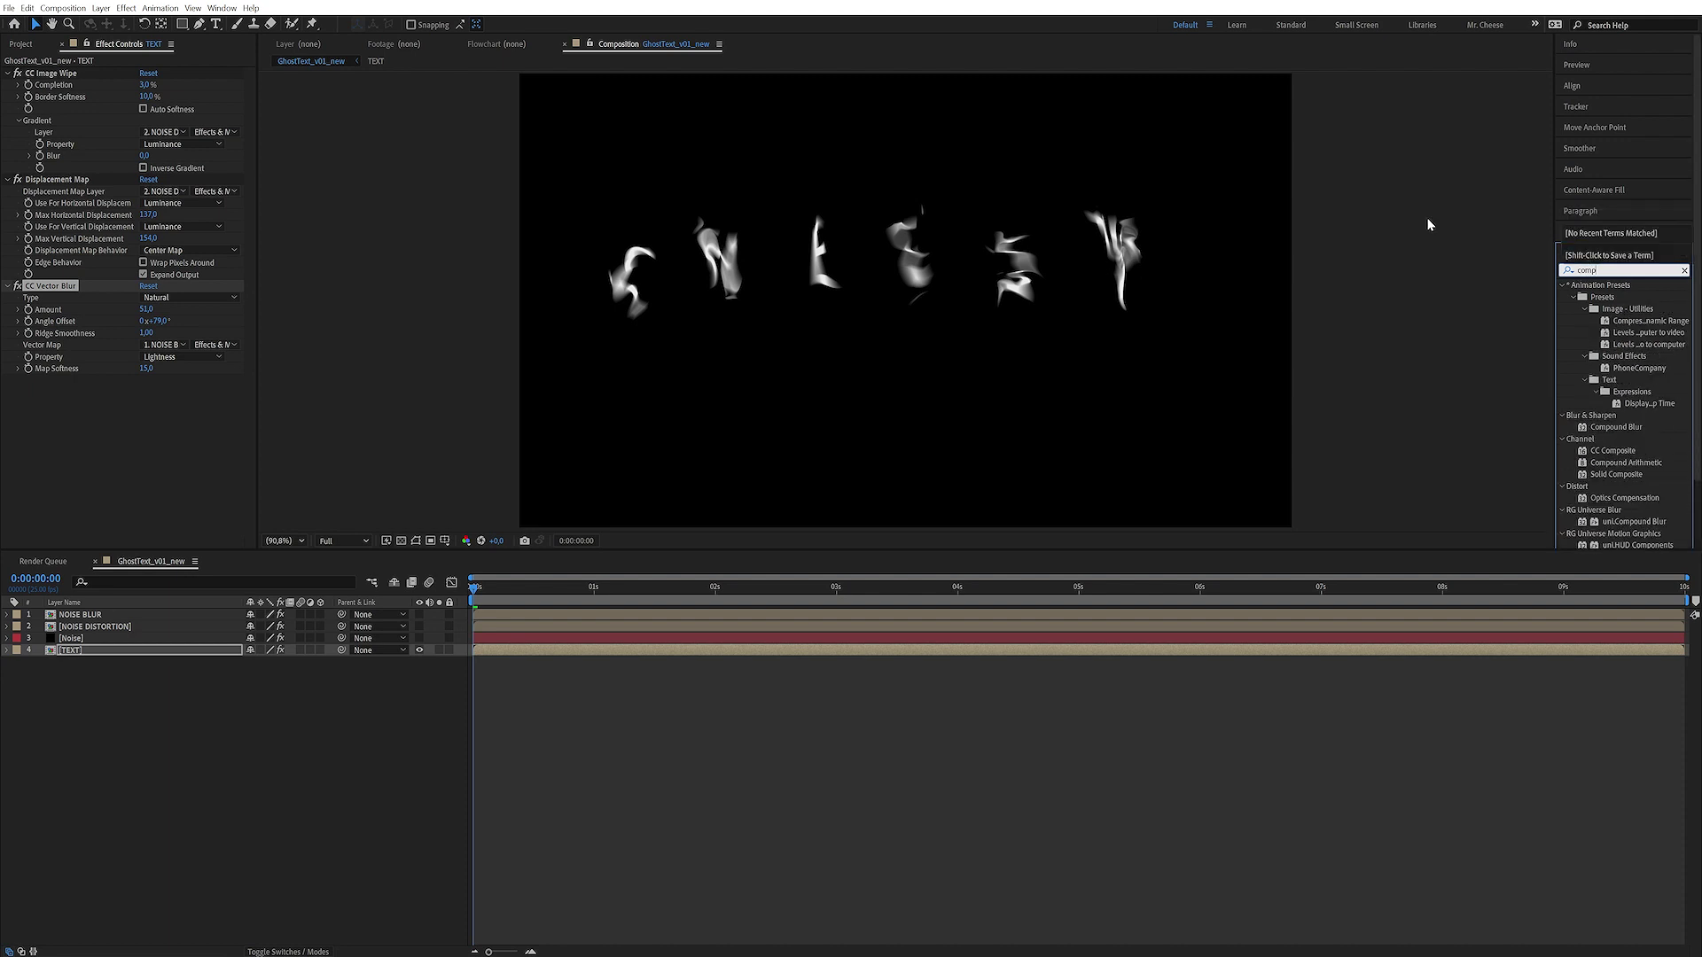
type("oun")
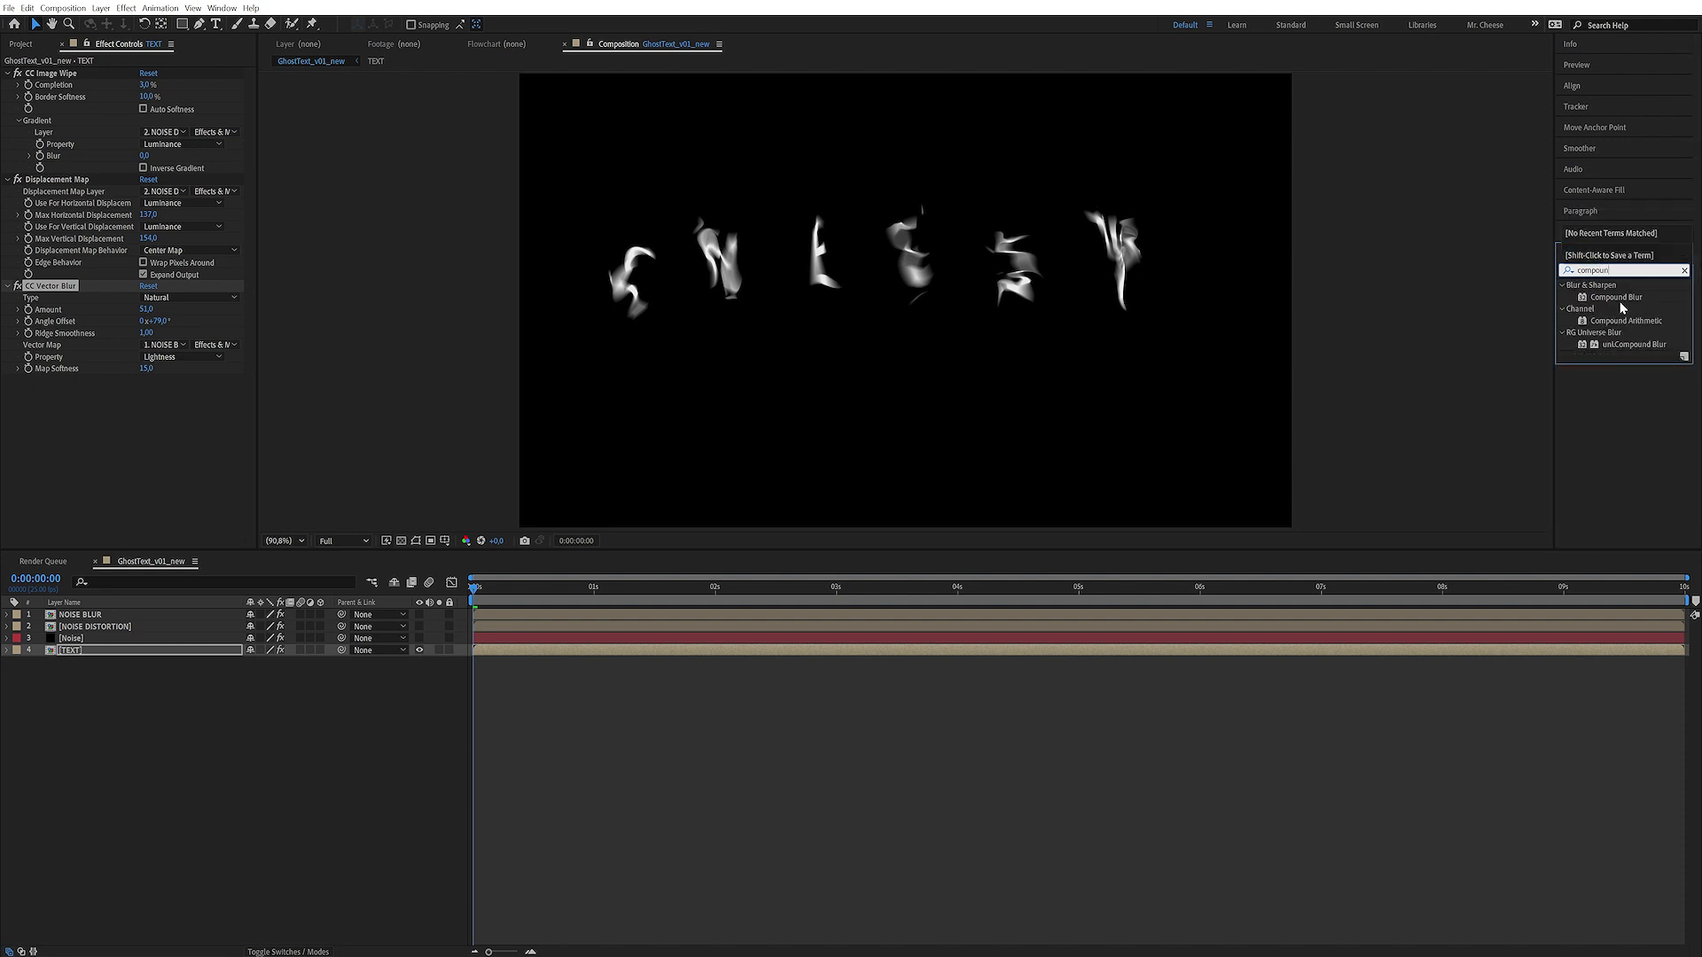
double_click(1616, 297)
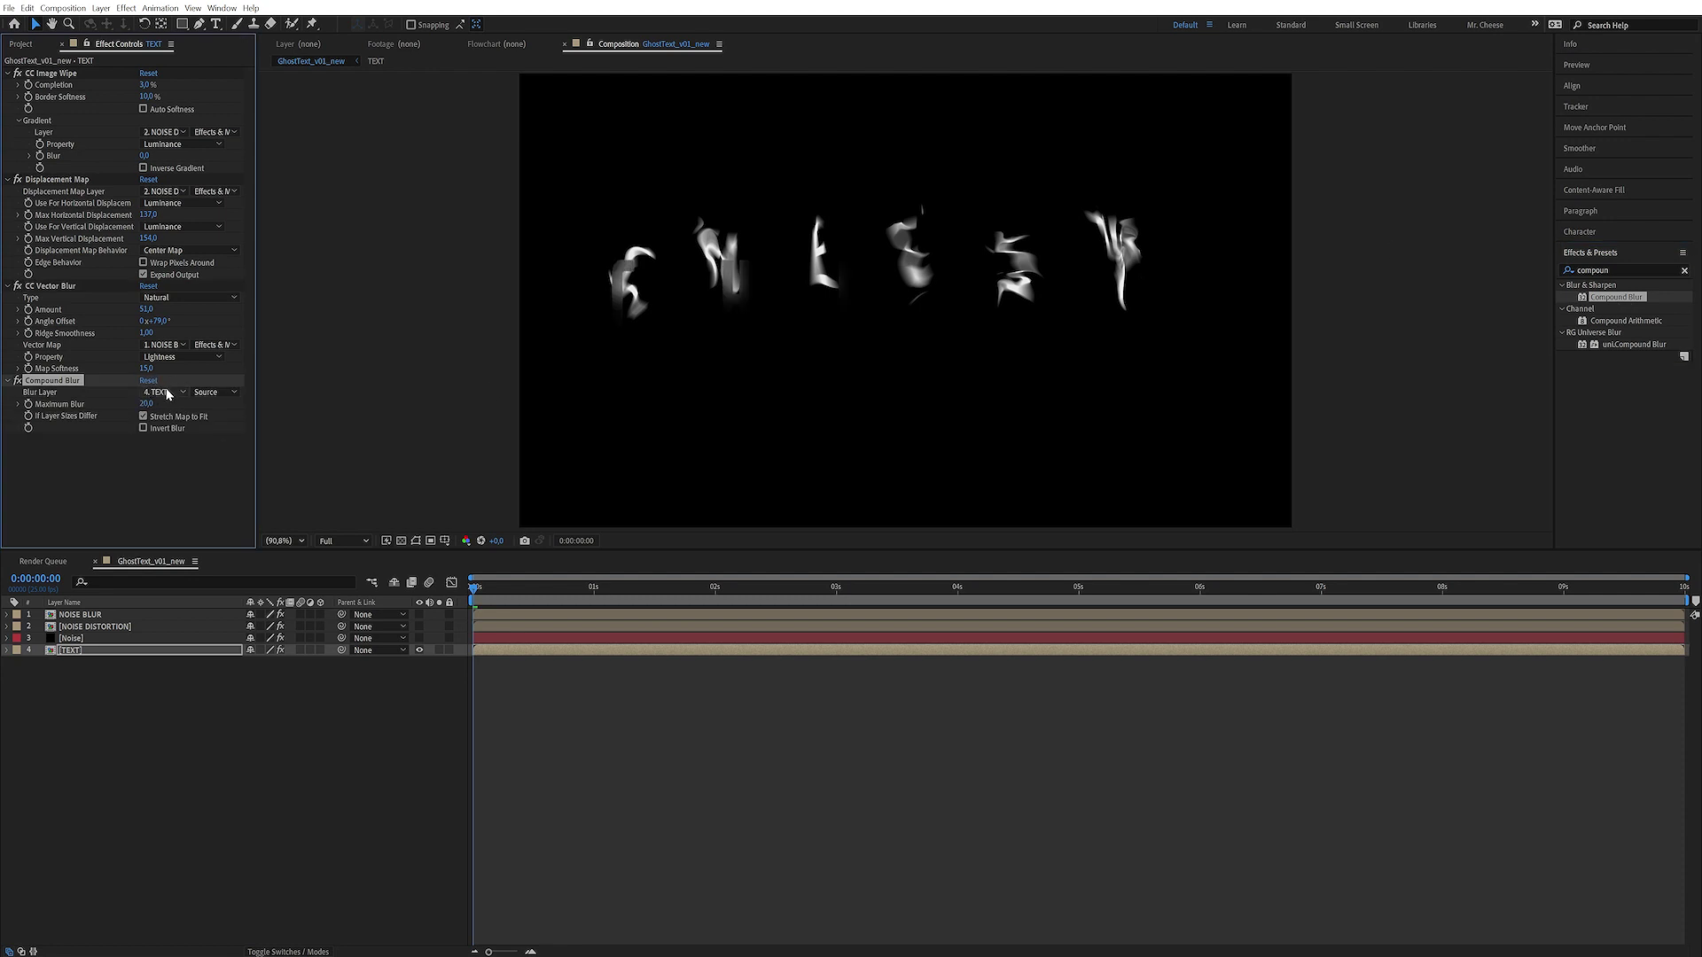
- Set NOISE BLUR with Effects & Masks as the blur layer of the TEXT layer's Compound Blur
left_click(168, 392)
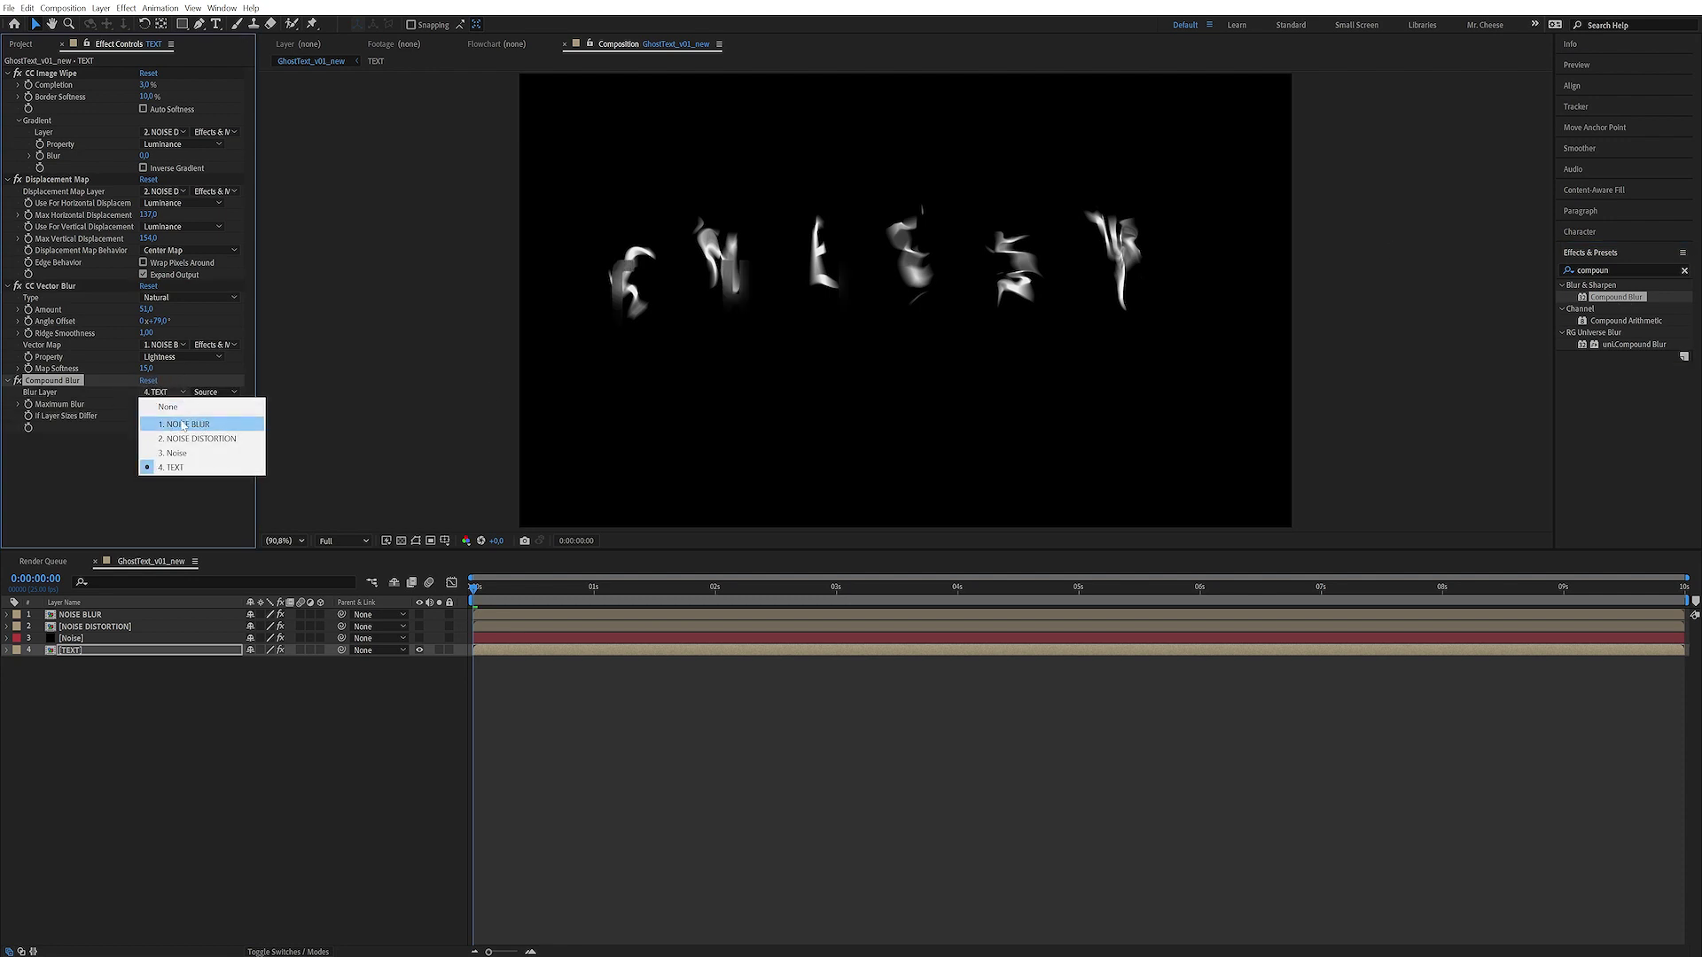
left_click(182, 424)
left_click(211, 393)
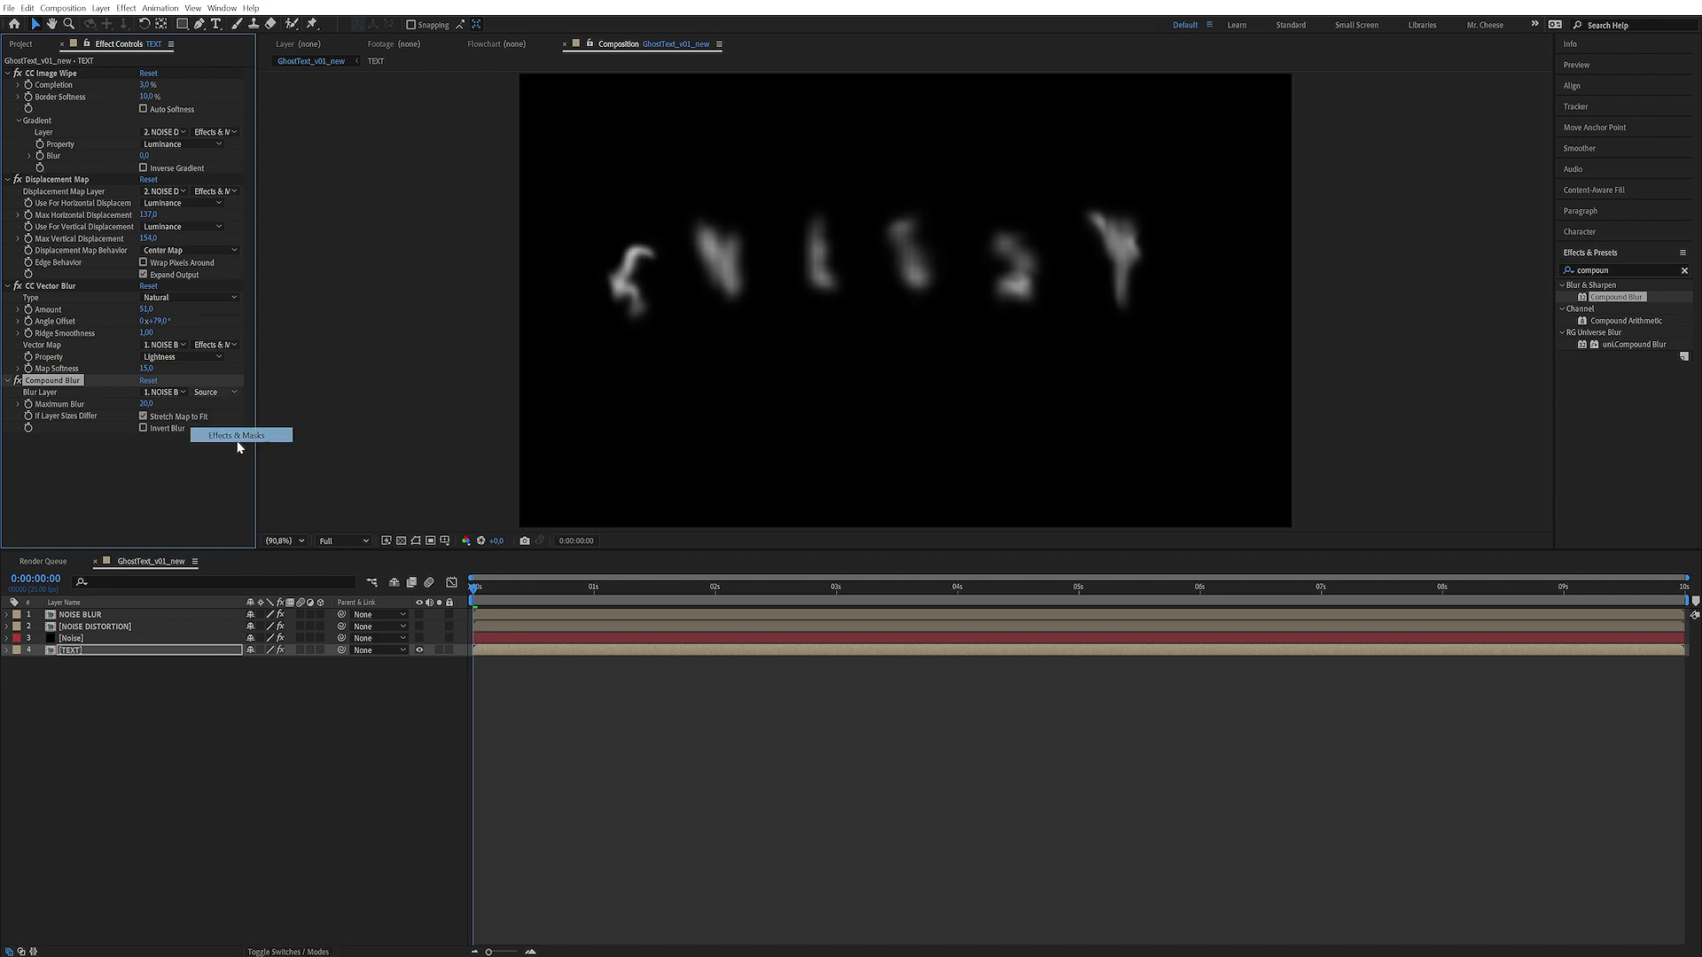
left_click(235, 435)
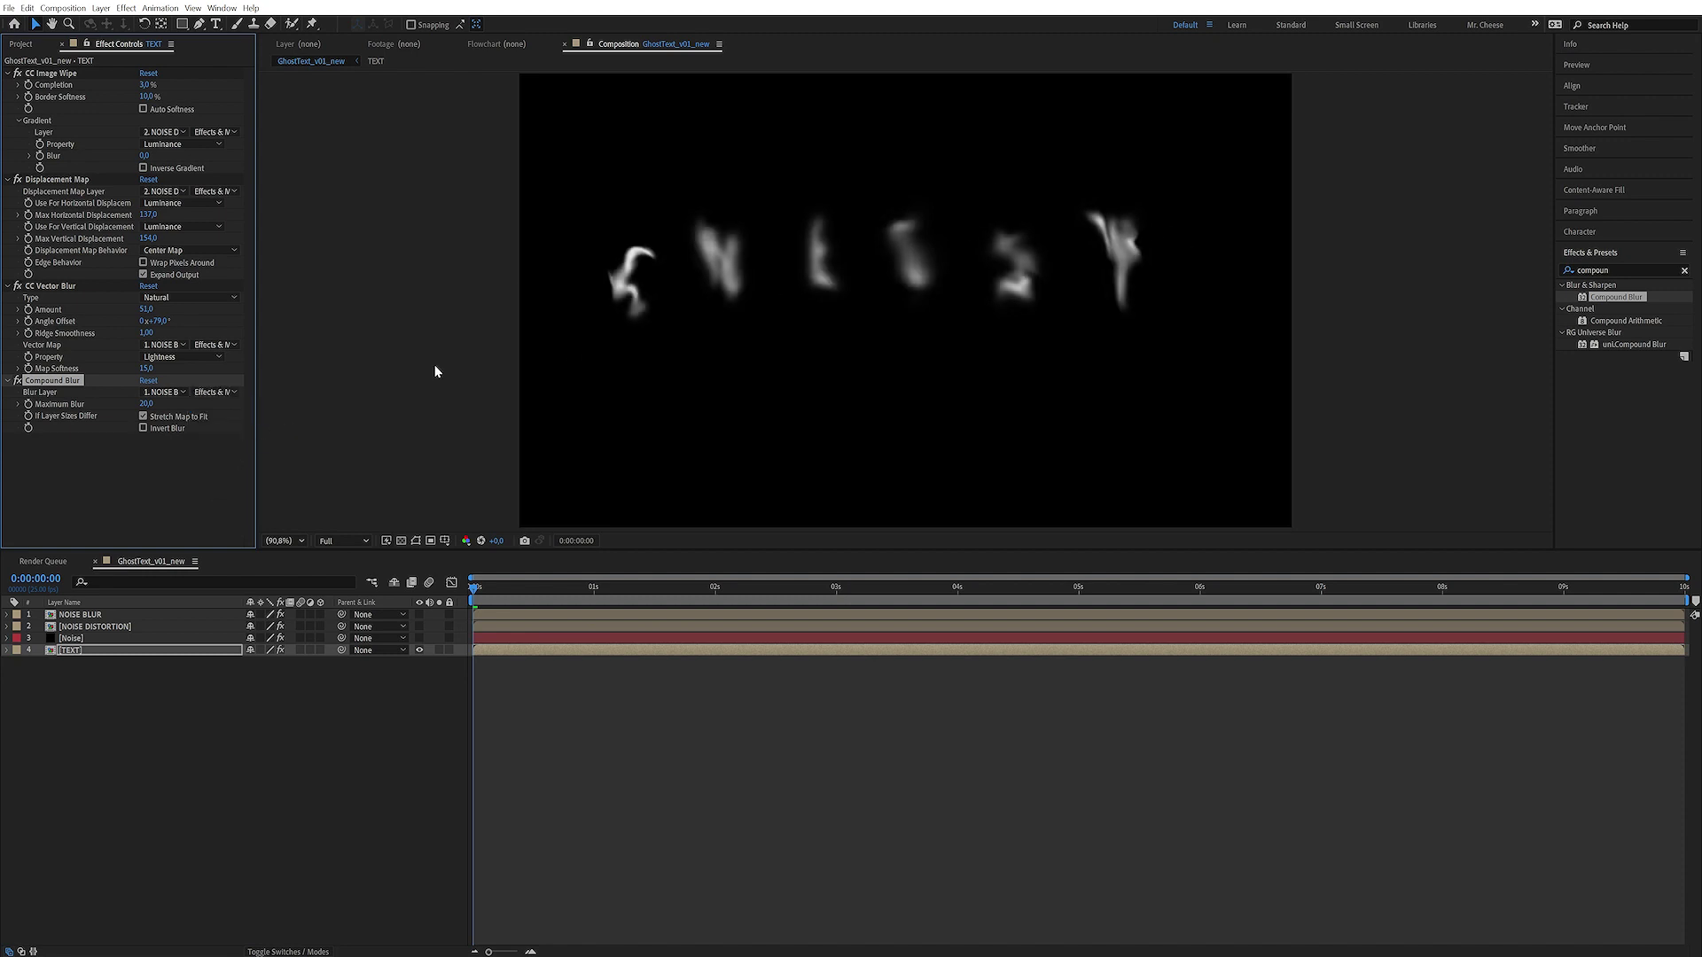
- Compare the text with Compound Blur off and on, and examine the animation up to about 3:10
left_click(18, 381)
left_click(17, 381)
left_click(16, 382)
left_click(15, 382)
left_click(15, 382)
left_click(15, 382)
left_click_drag(510, 589, 887, 582)
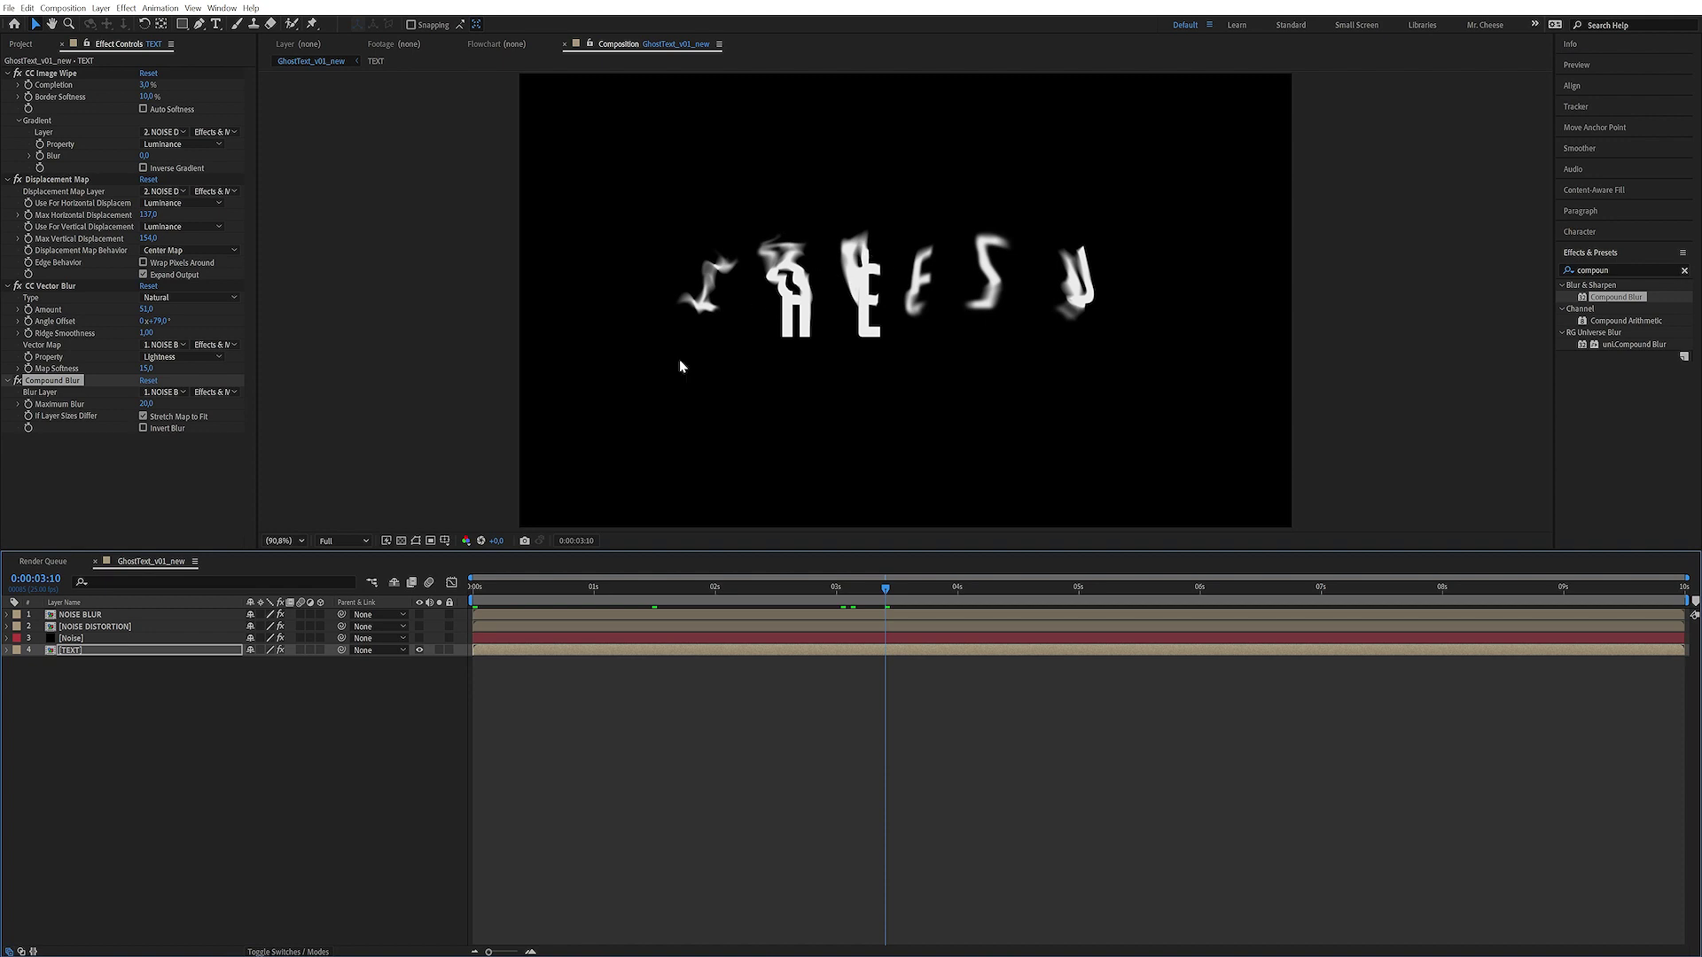
- Set the contrast of the Noise layer's Fractal Noise to 40 and check earlier frames
left_click(92, 640)
left_click(148, 120)
type("40")
key("Return")
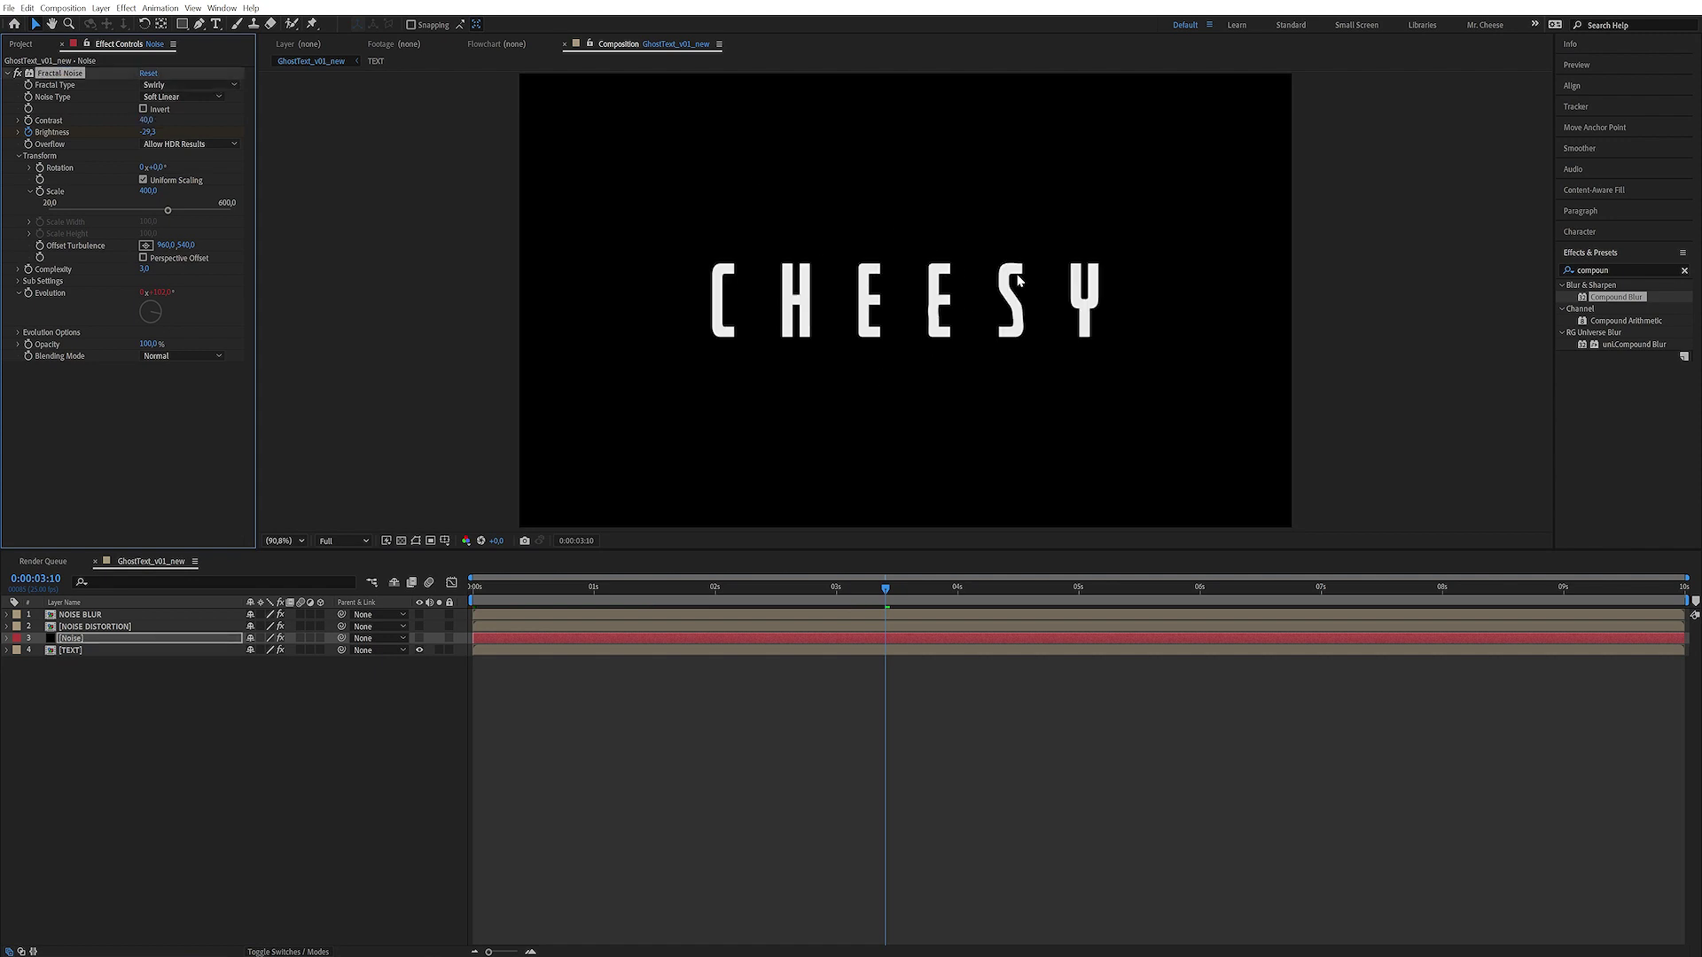
left_click_drag(870, 588, 650, 612)
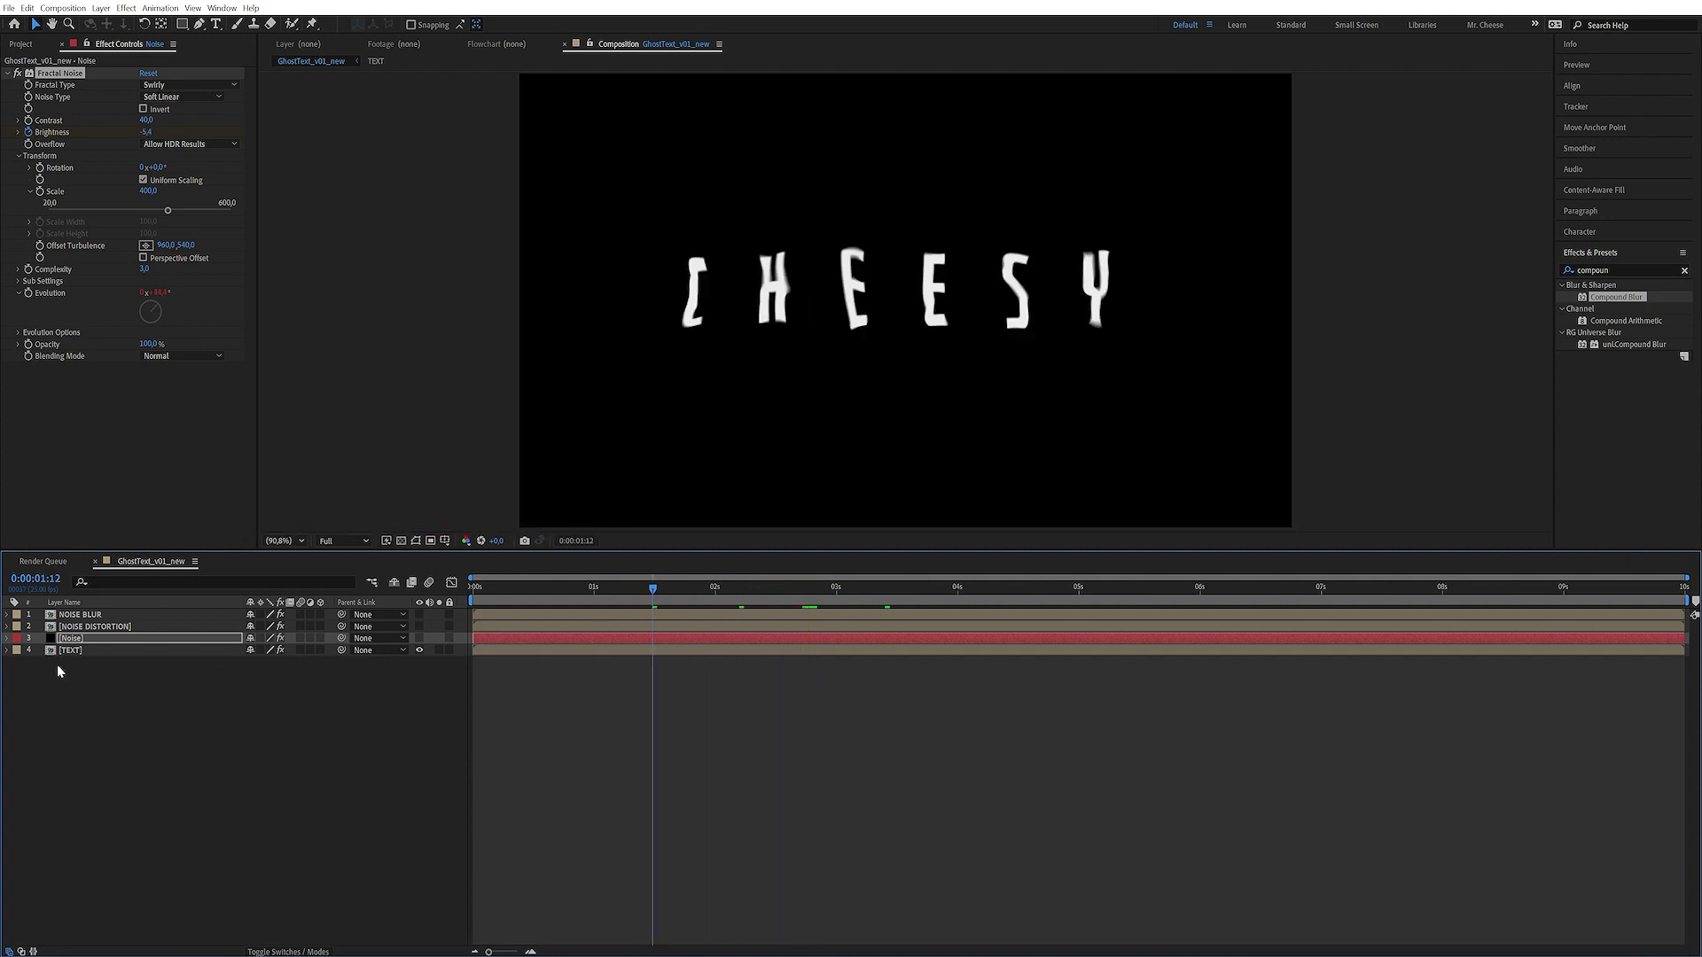
- Try a maximum blur of 80 on the TEXT layer's Compound Blur and settle on 120
left_click(80, 650)
left_click(146, 403)
type("80")
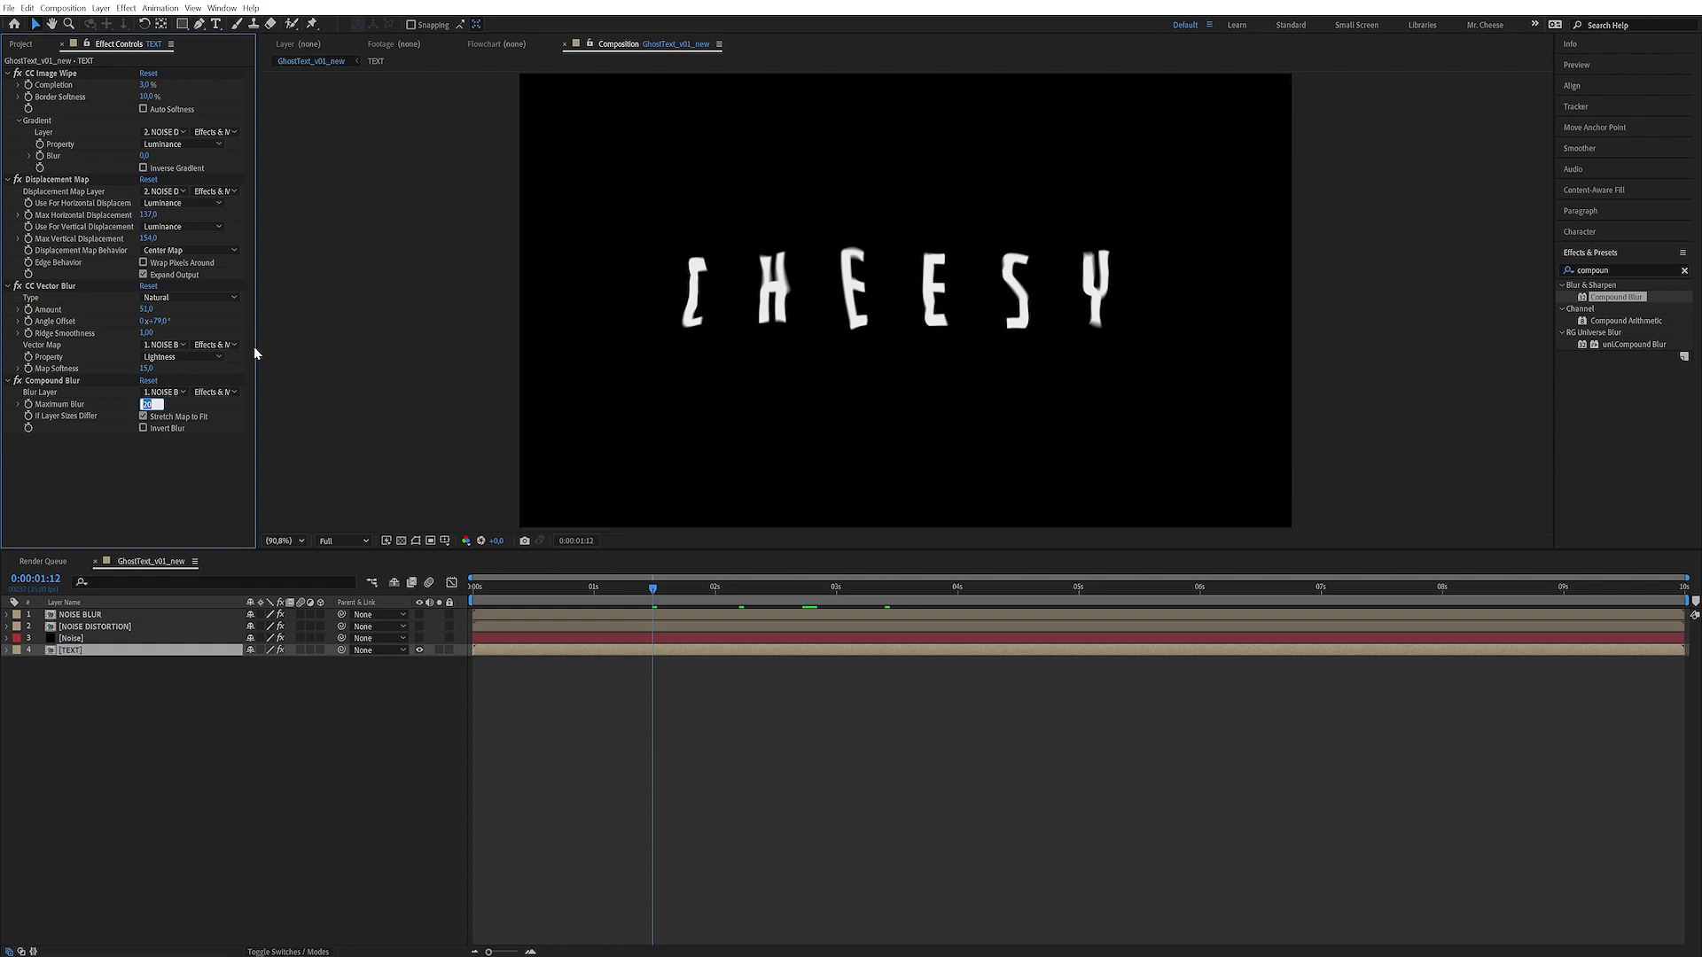
key("Return")
left_click_drag(686, 582, 949, 584)
left_click(147, 404)
type("120")
key("Return")
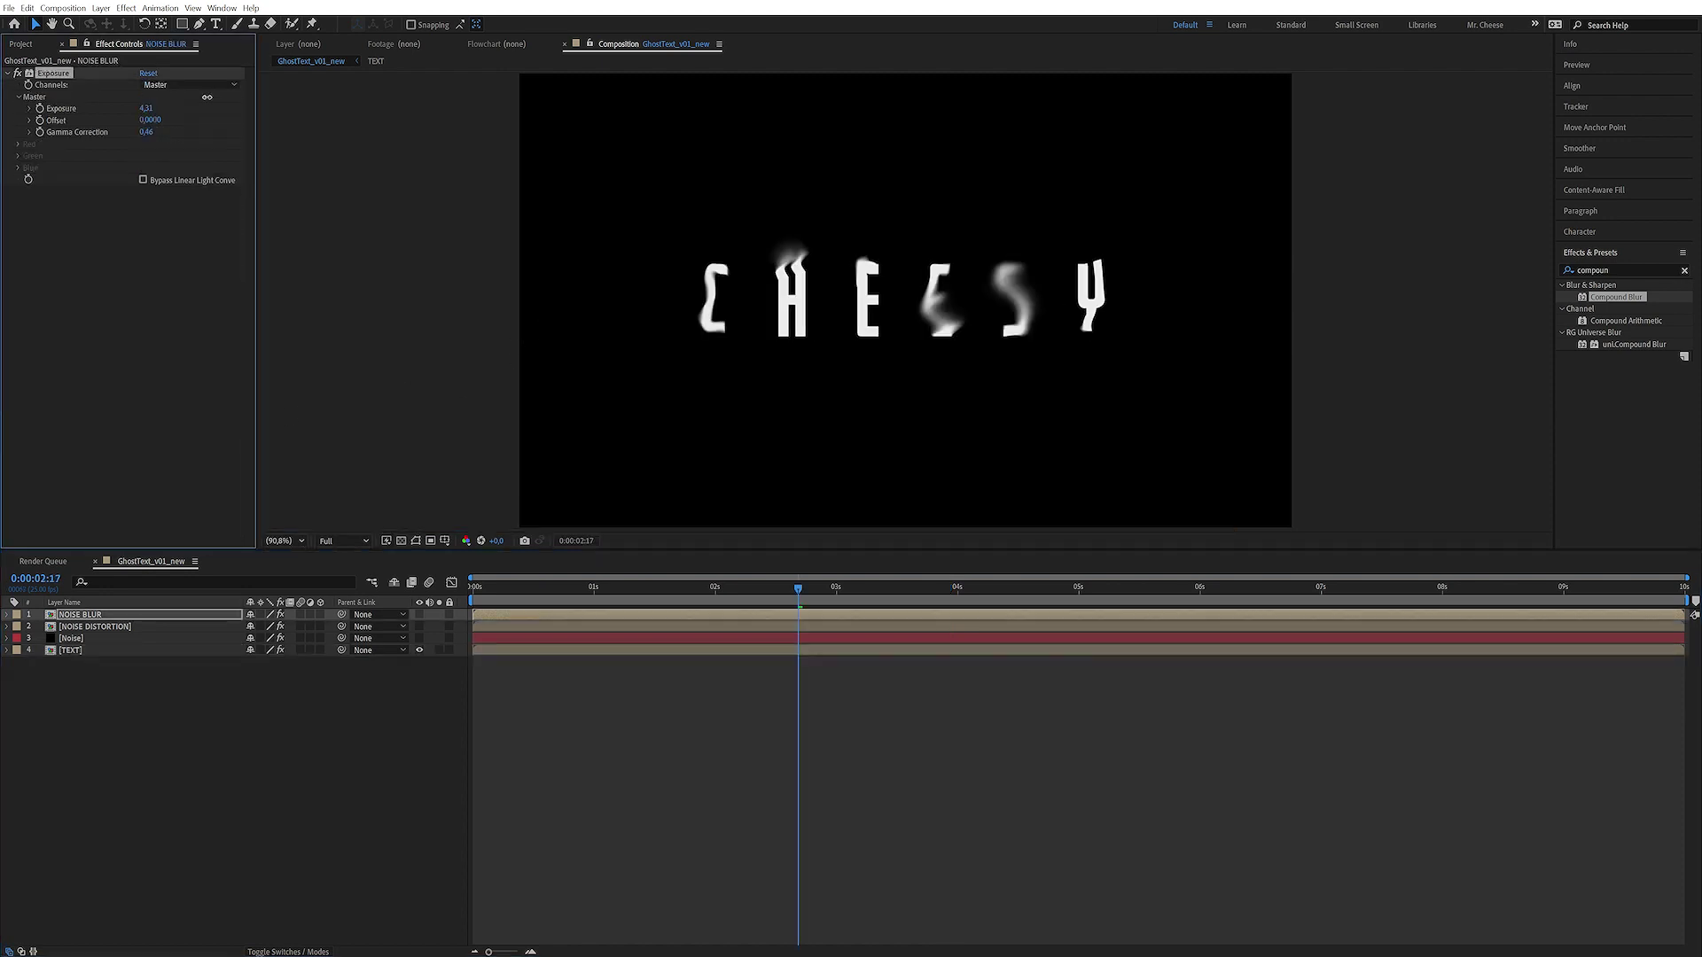
- Play back the blurred text animation from about 1:02 and inspect it around 2:19
left_click_drag(782, 597, 608, 596)
key("space")
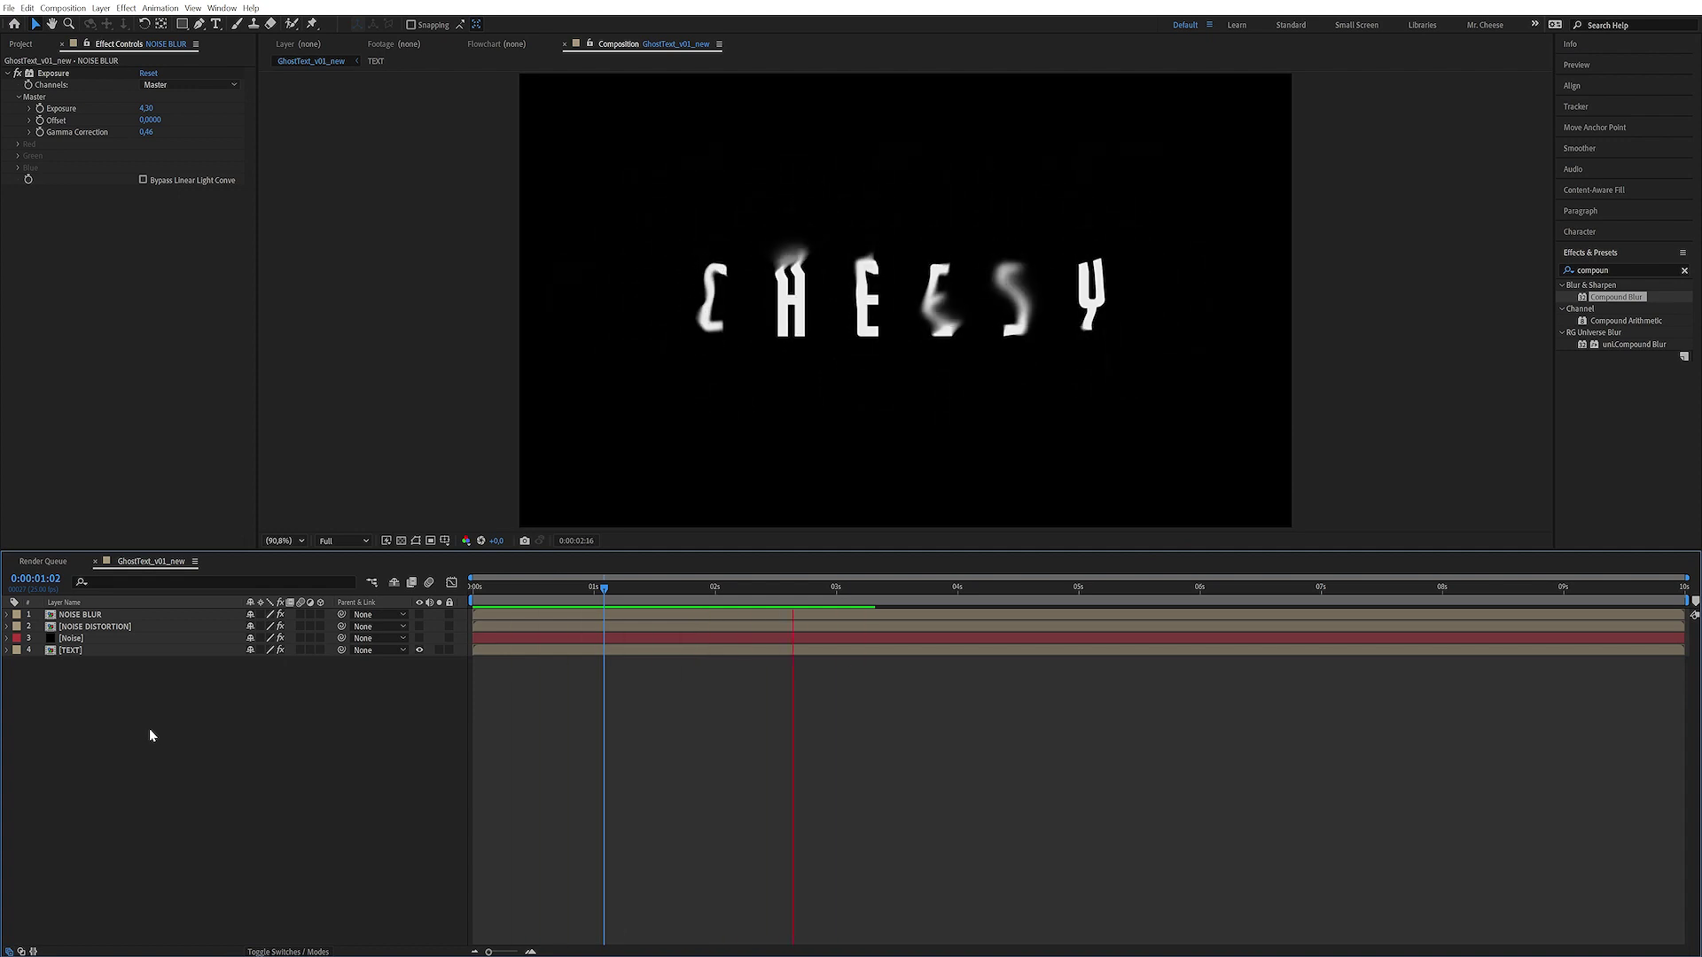
key("space")
left_click_drag(725, 592, 807, 590)
- Open the TEXT composition and add the Turbulent Displace effect to the CHEESY layer
double_click(86, 651)
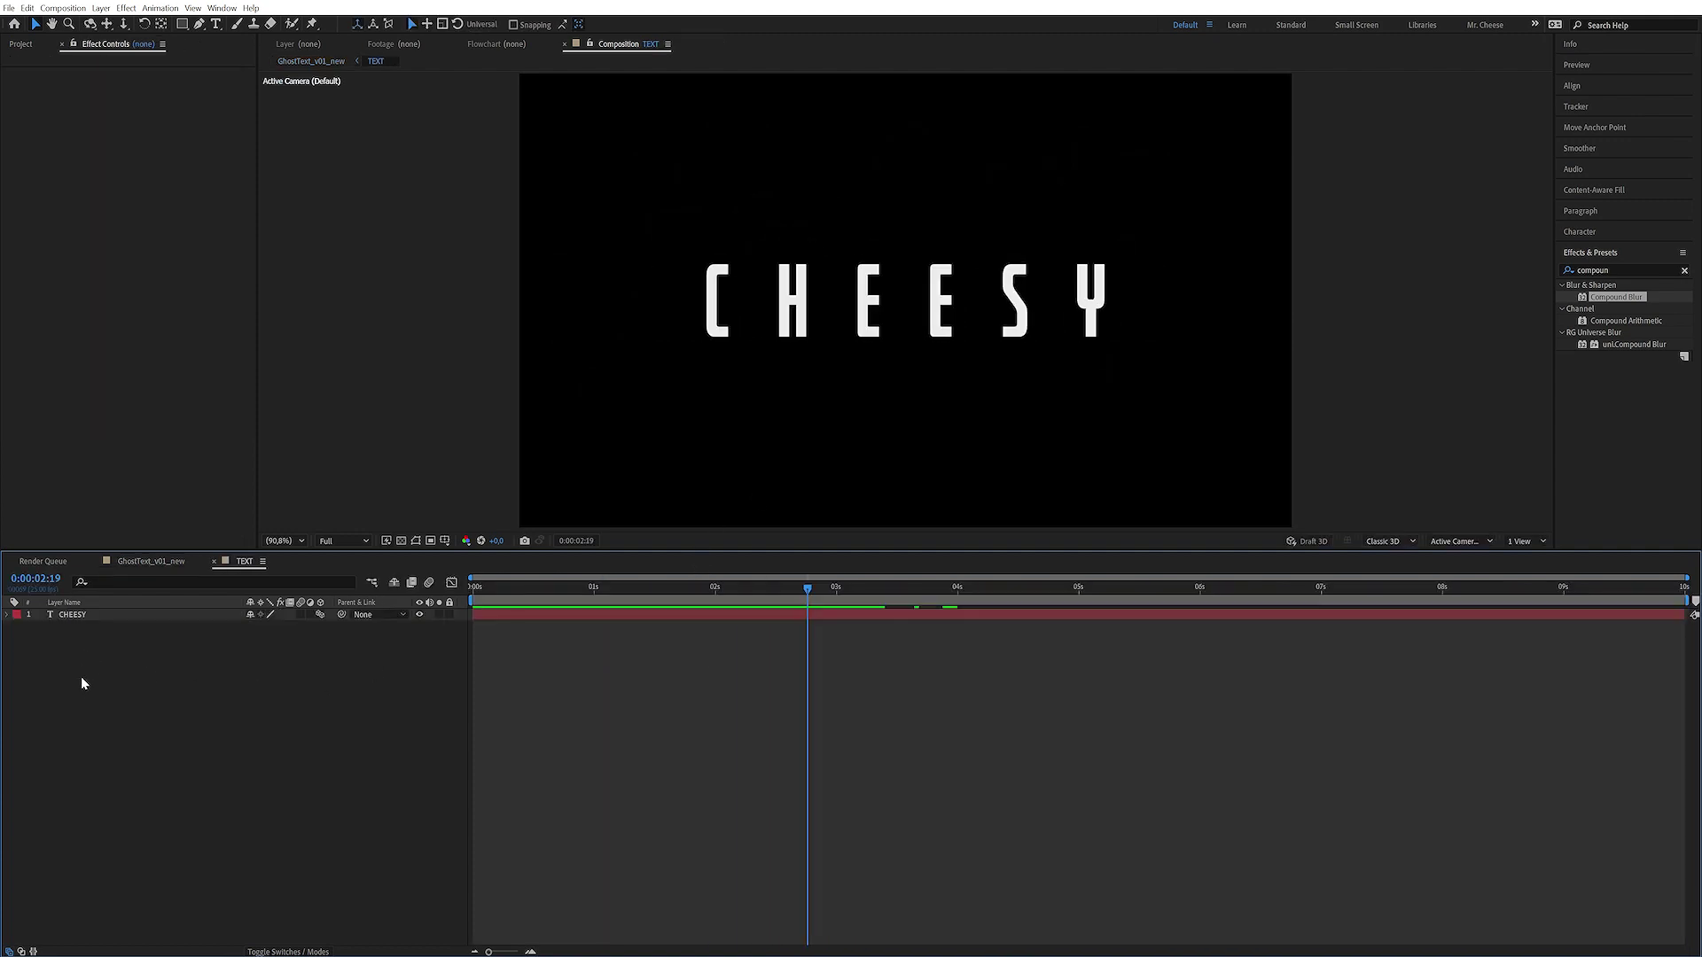
left_click(91, 621)
left_click(1606, 270)
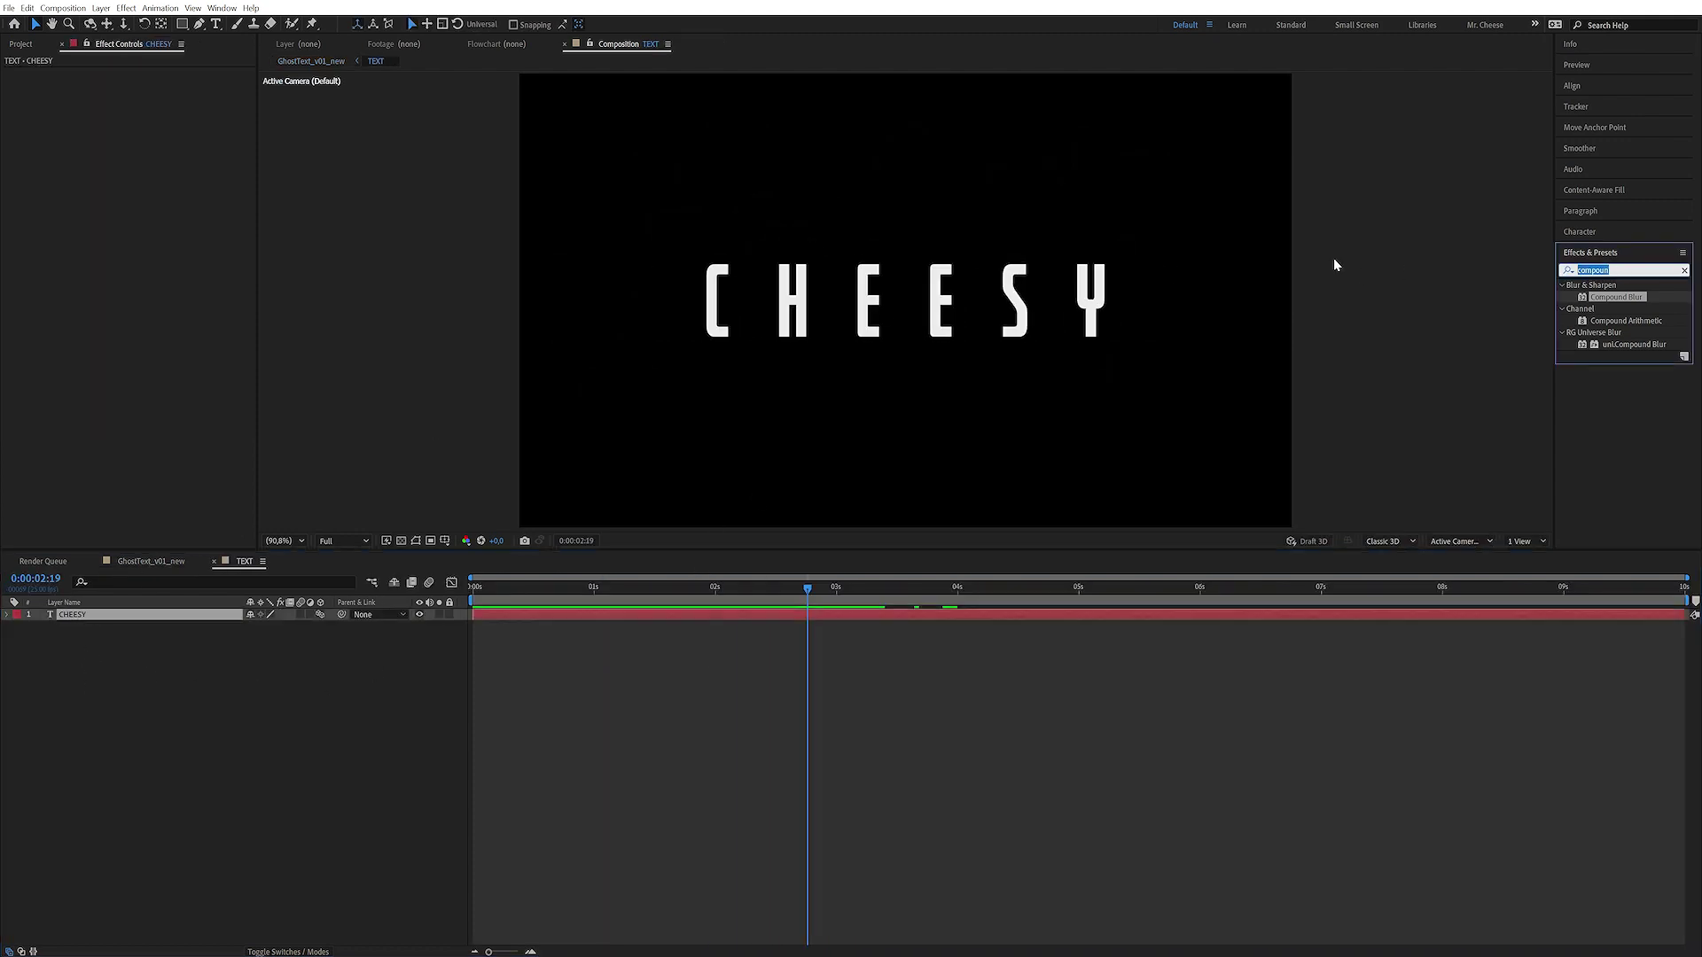
type("displ")
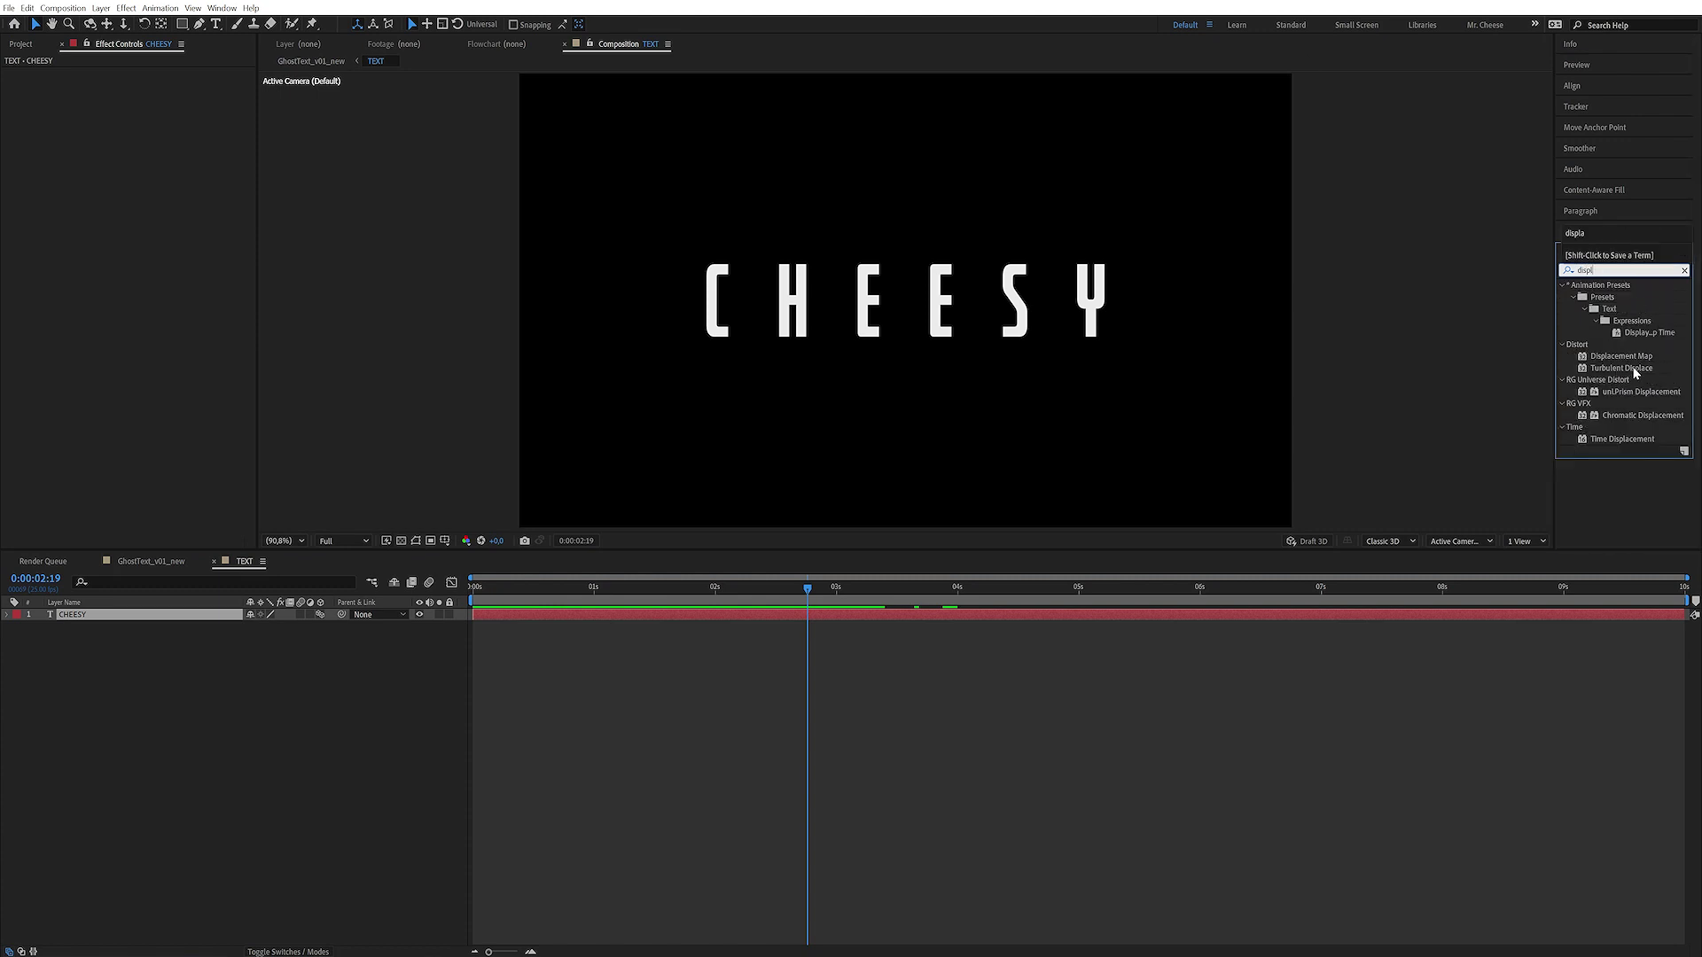
double_click(1631, 370)
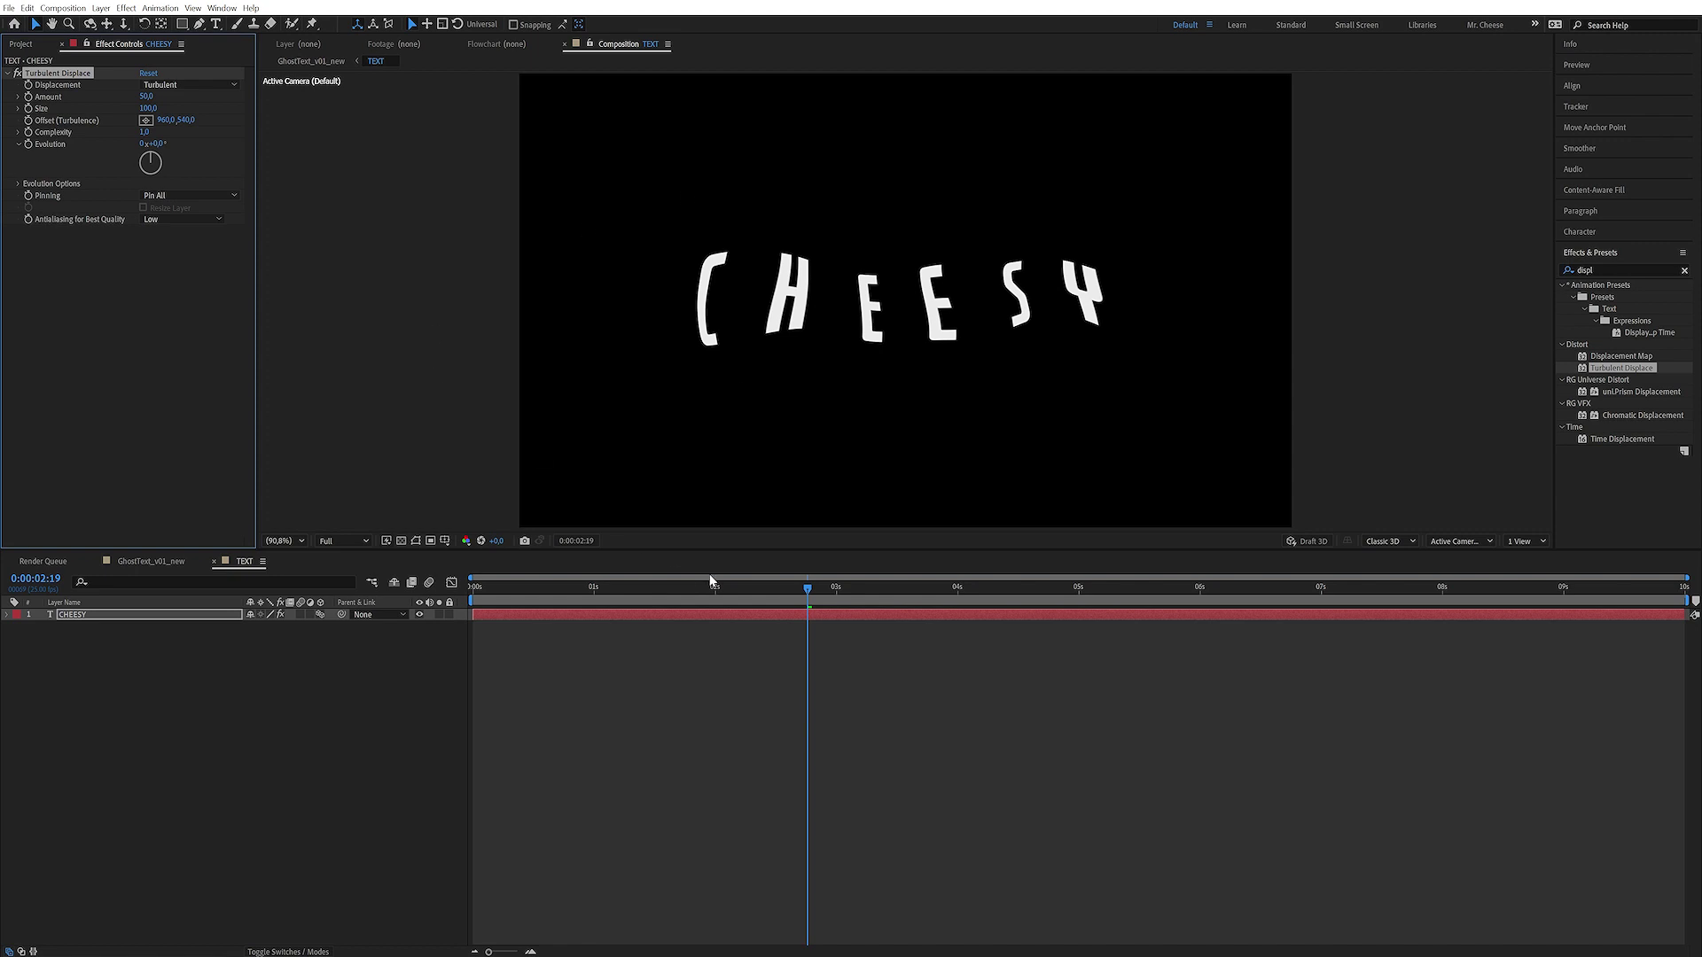
- Keyframe the Turbulent Displace amount from 100 at the start of the composition to 0 at 7 seconds
left_click_drag(840, 595, 1323, 606)
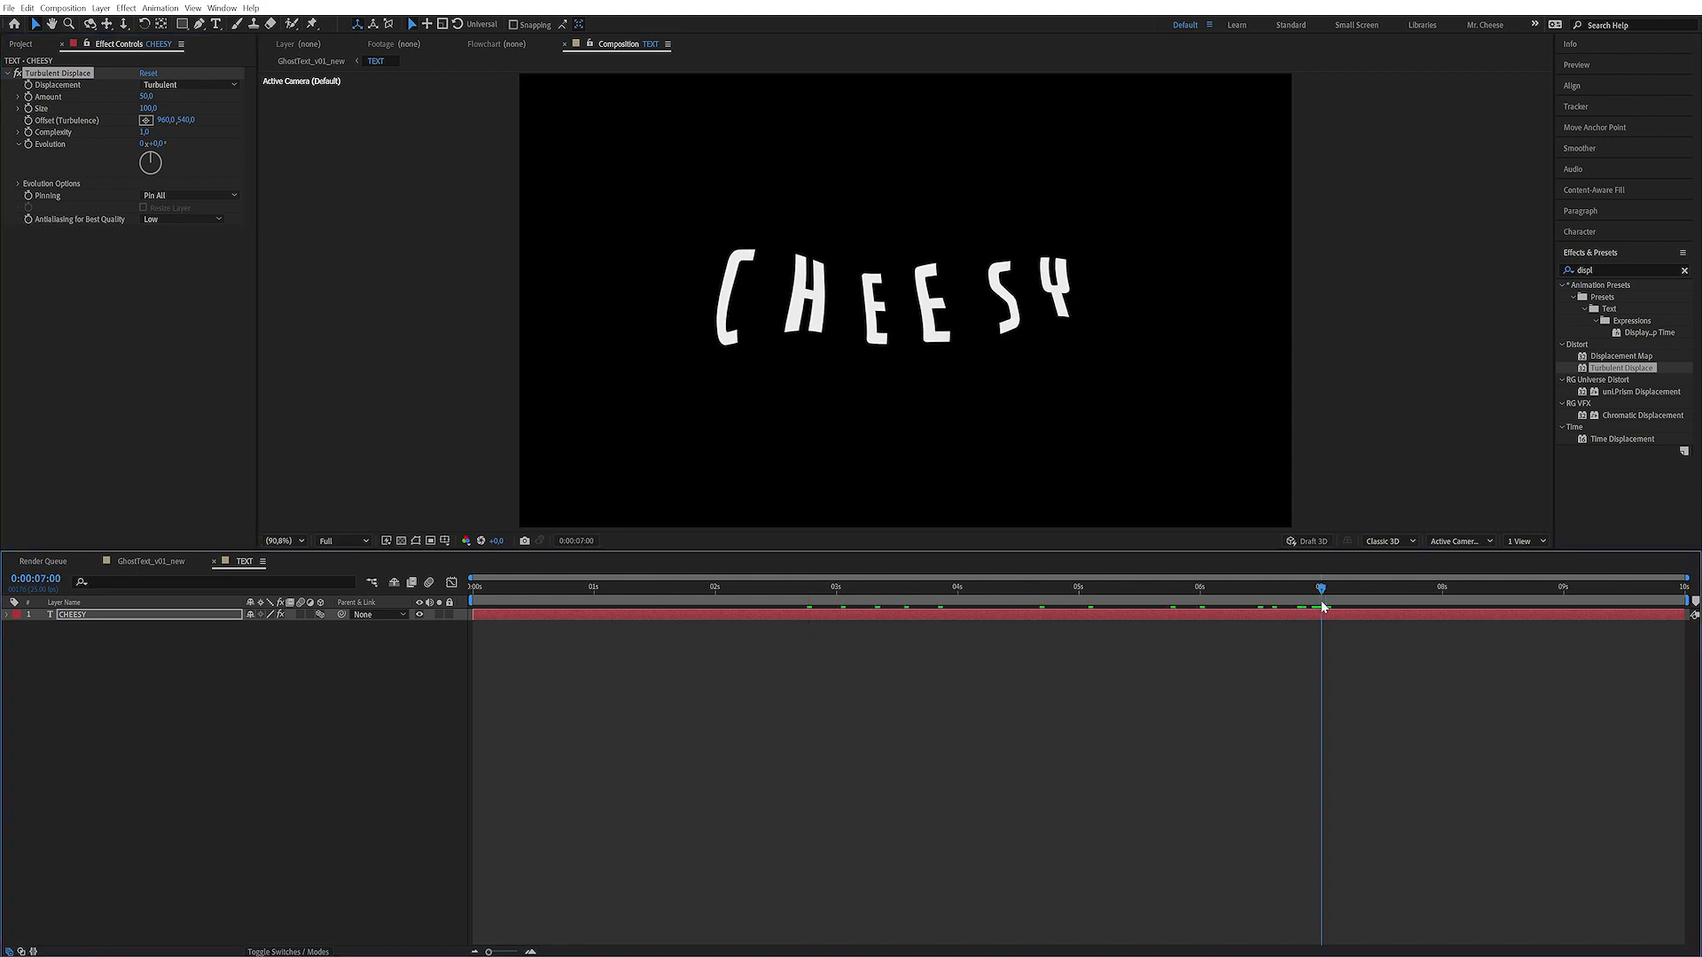
left_click(97, 89)
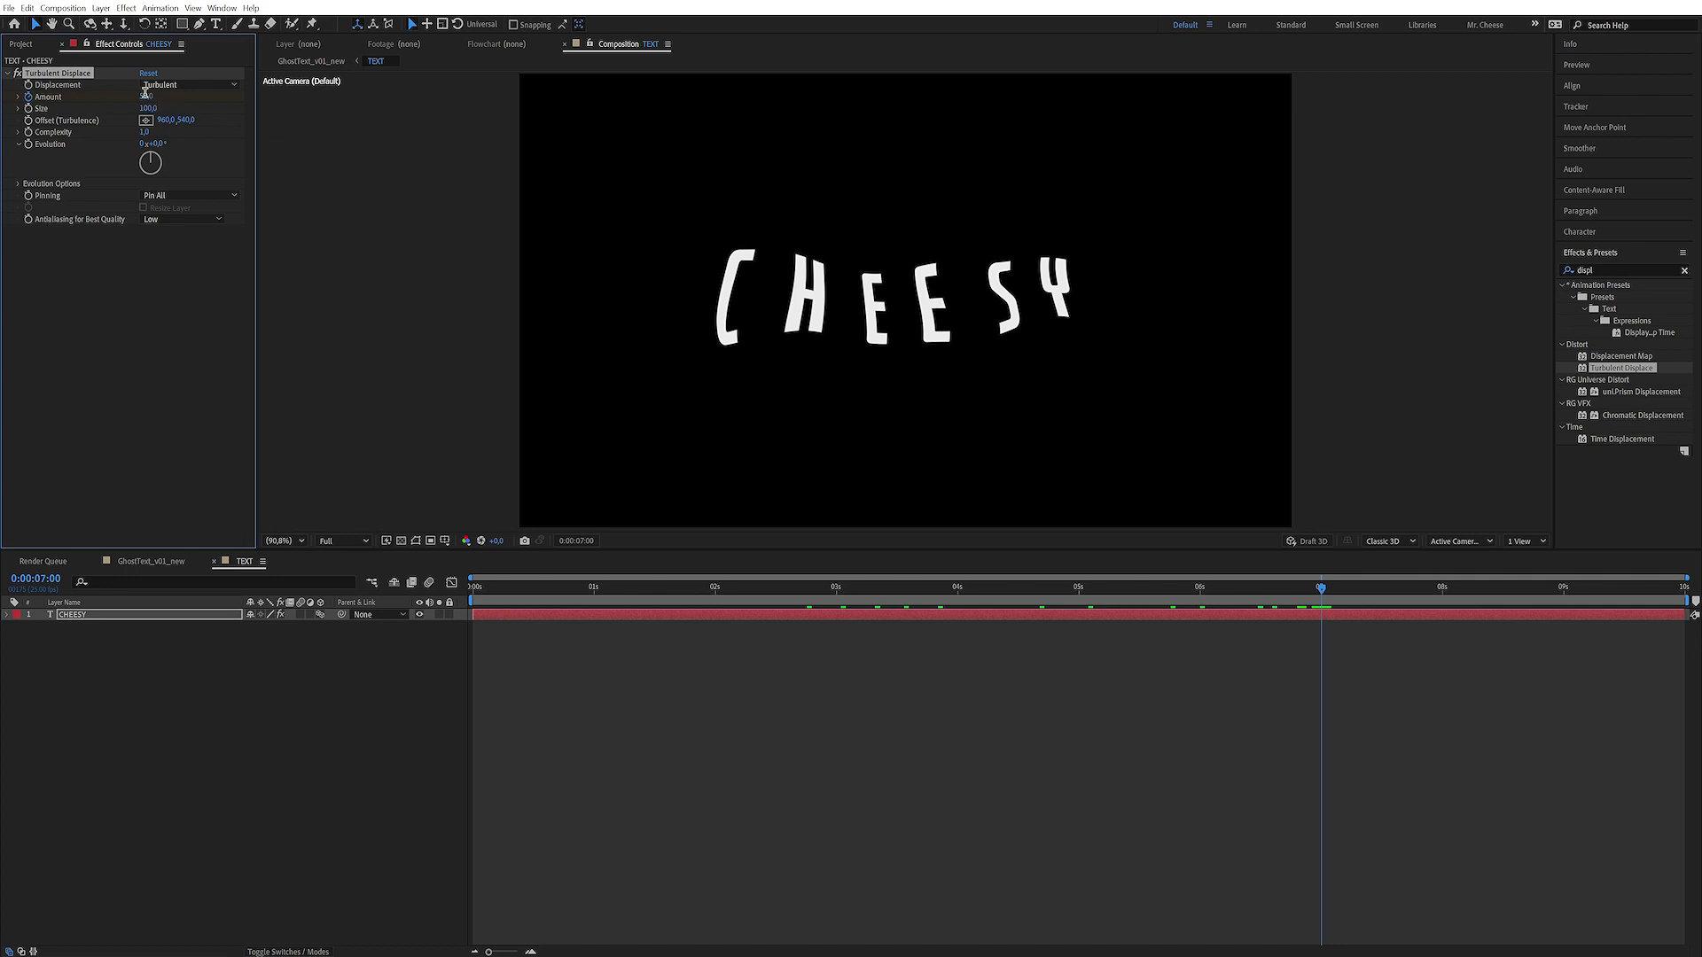
key("Return")
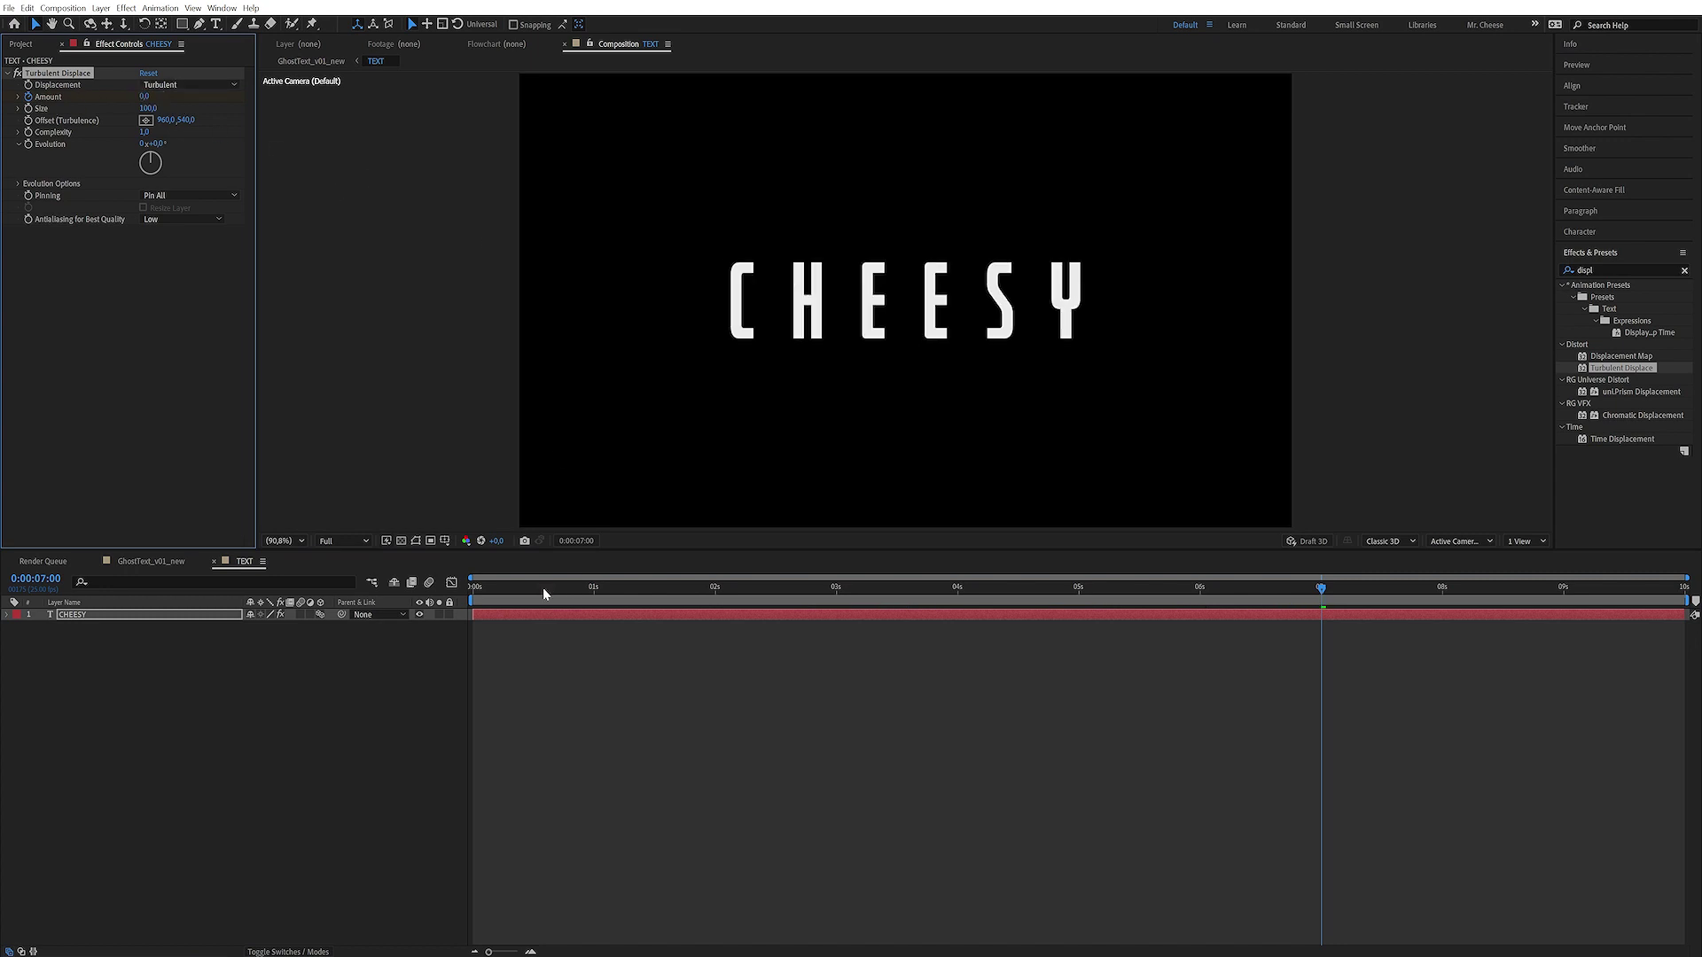
left_click_drag(542, 587, 190, 349)
left_click(145, 97)
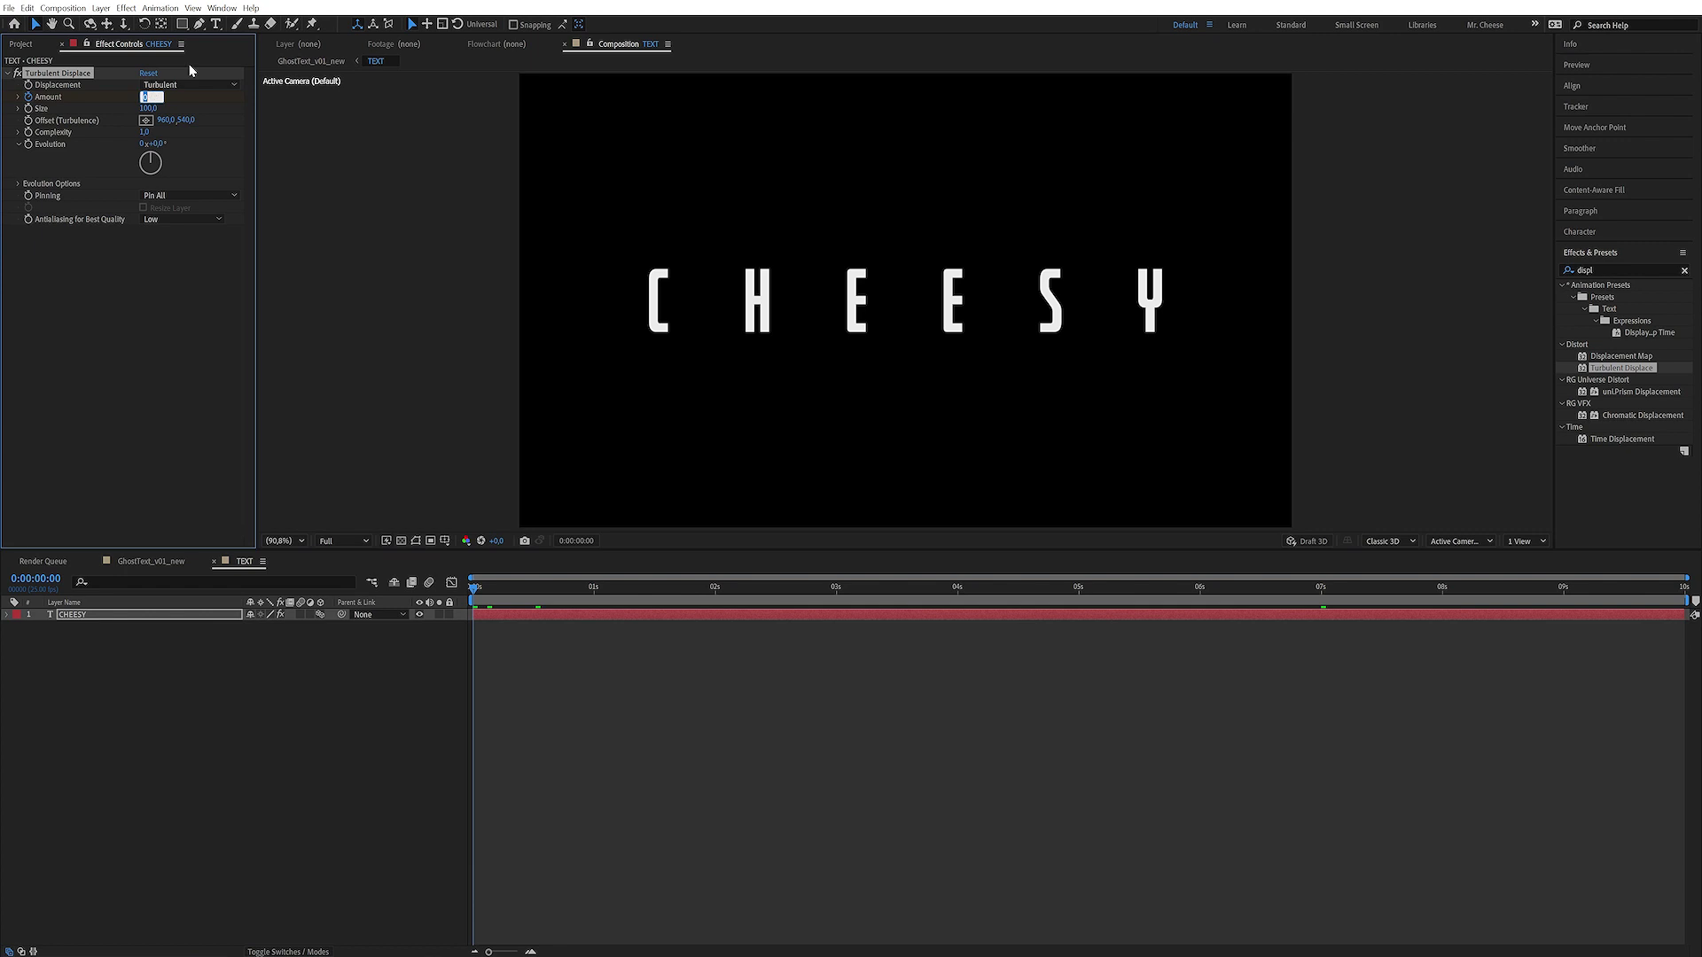
key("Return")
- Set the Turbulent Displace size to 76 after trying smaller values, and check the distortion across the timeline
left_click(149, 108)
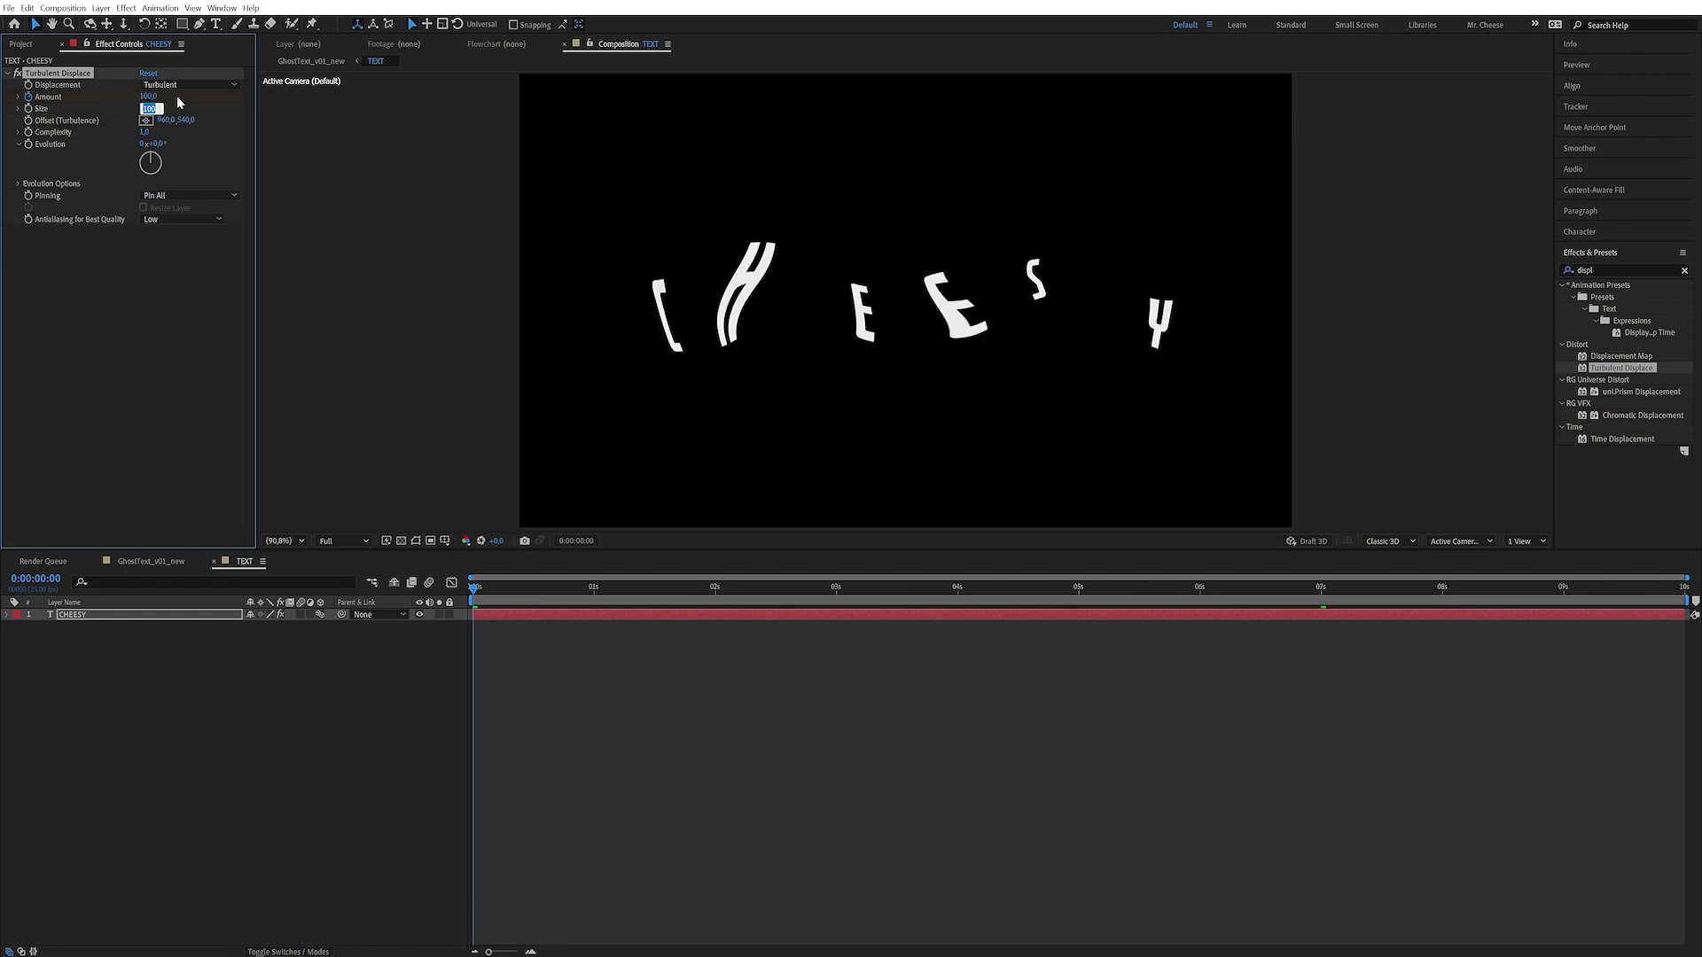
type("50")
key("Return")
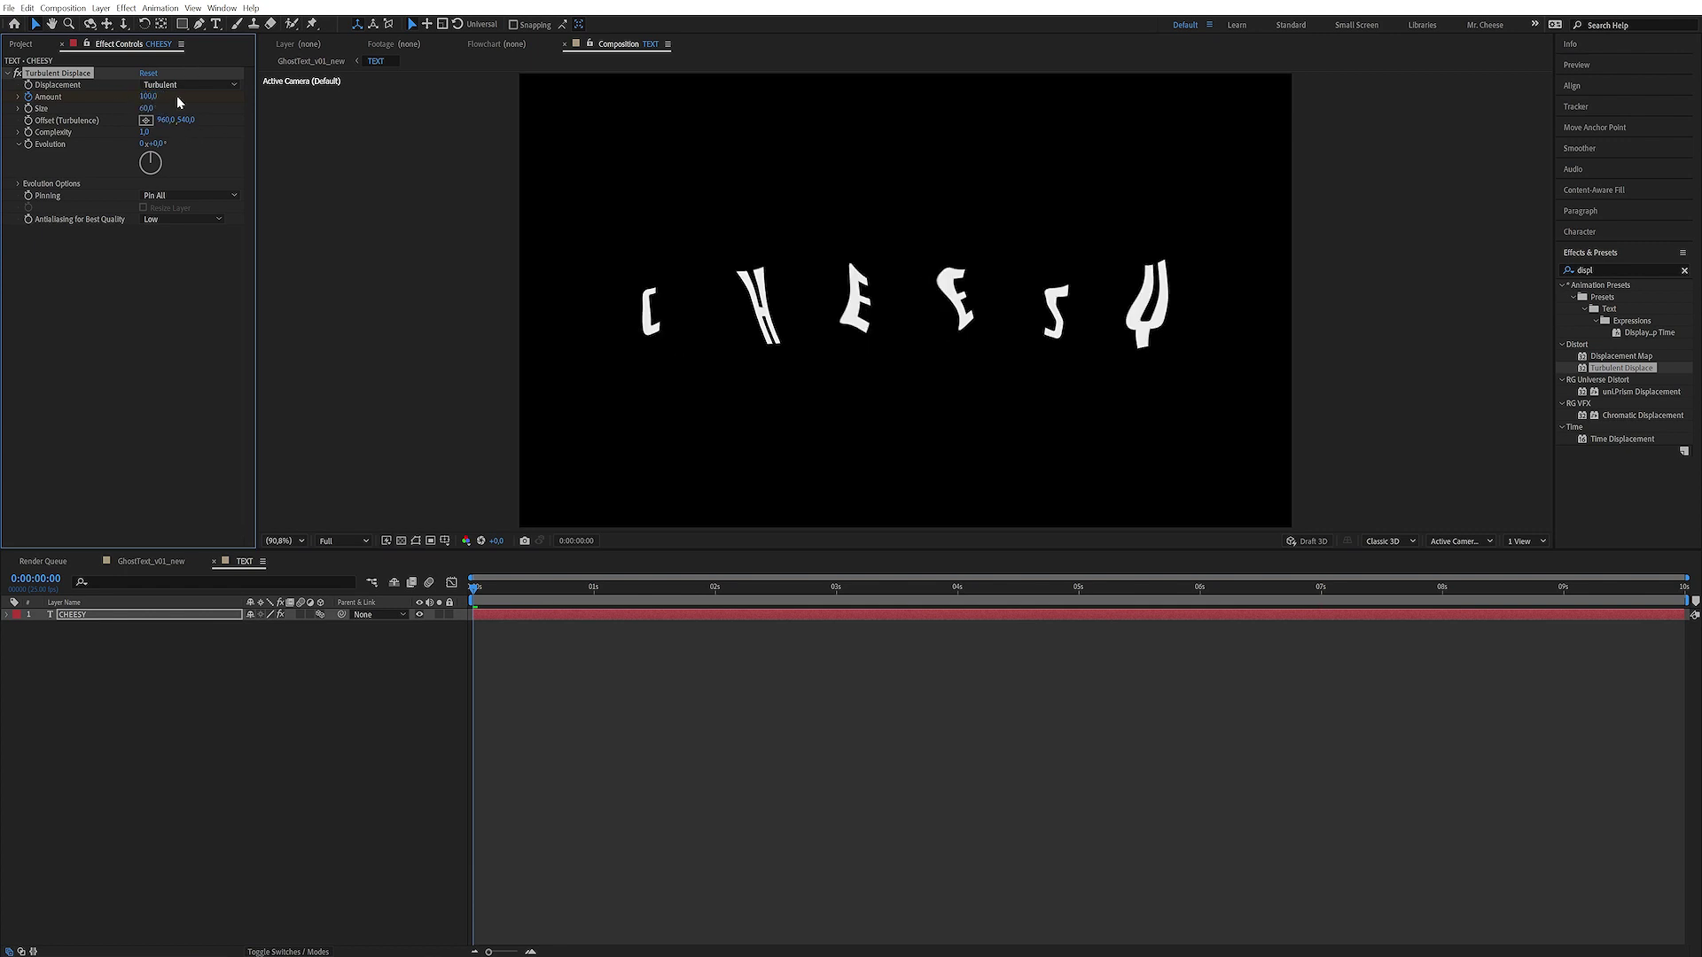
left_click_drag(143, 110, 150, 107)
left_click_drag(581, 599, 1055, 593)
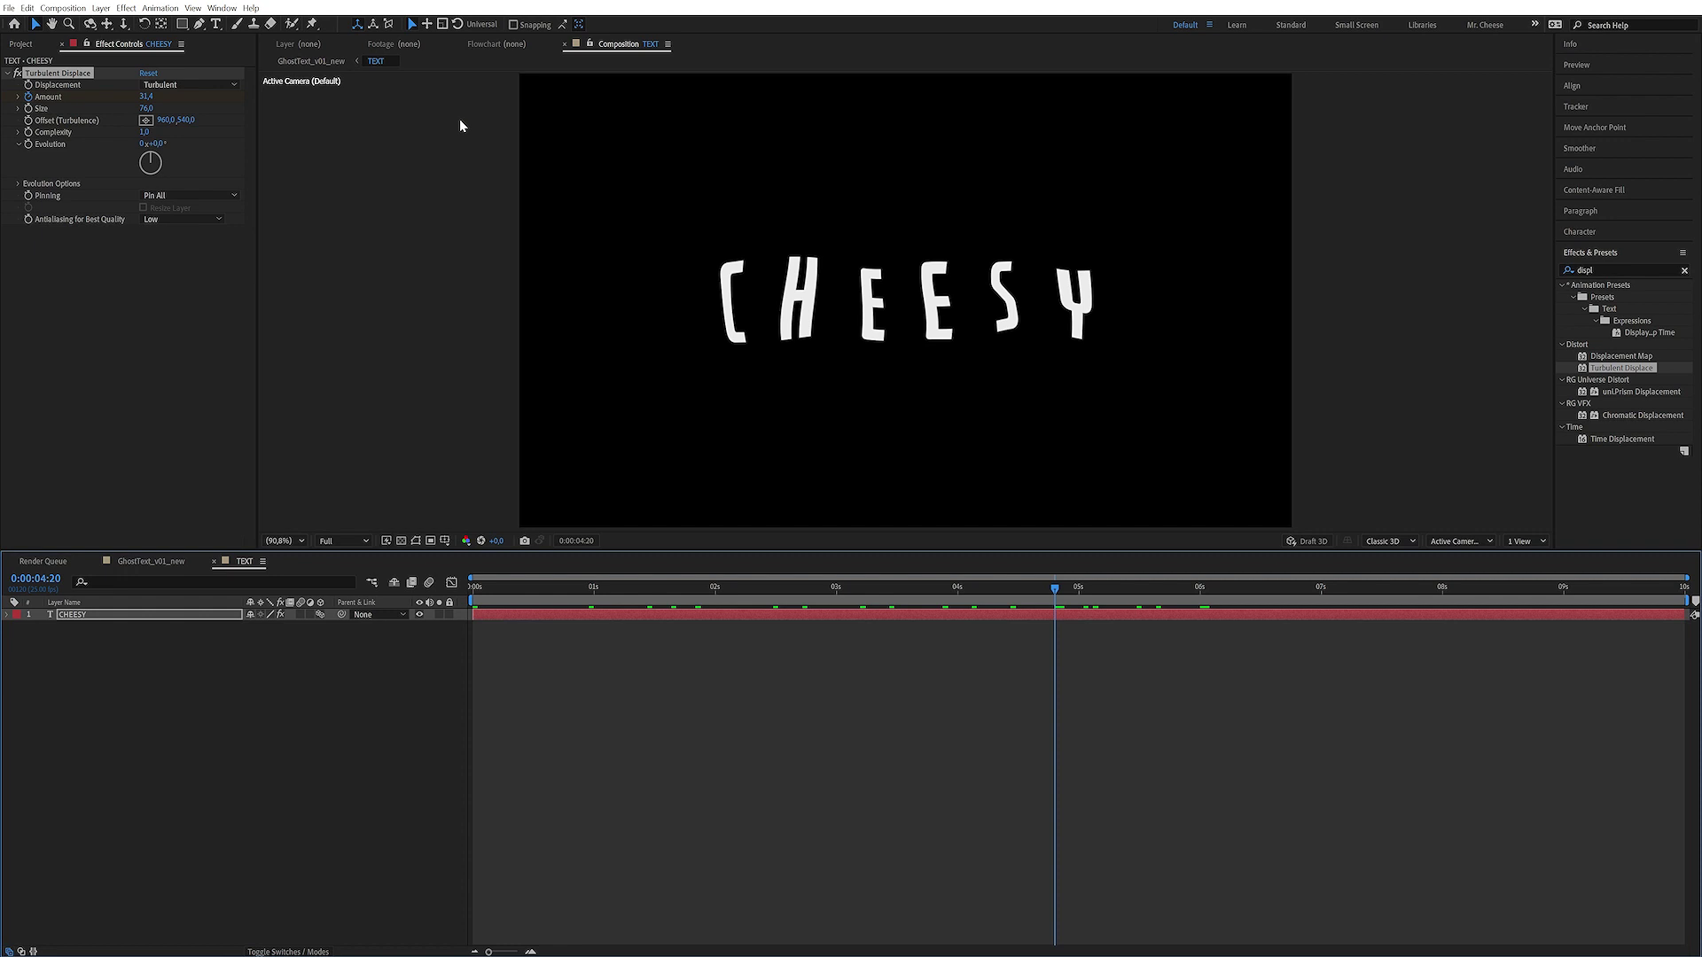
- Reshape the speed graph of the Turbulent Displace amount so it drops sharply at the start and eases slowly to 7 seconds
key("u")
left_click(1322, 650)
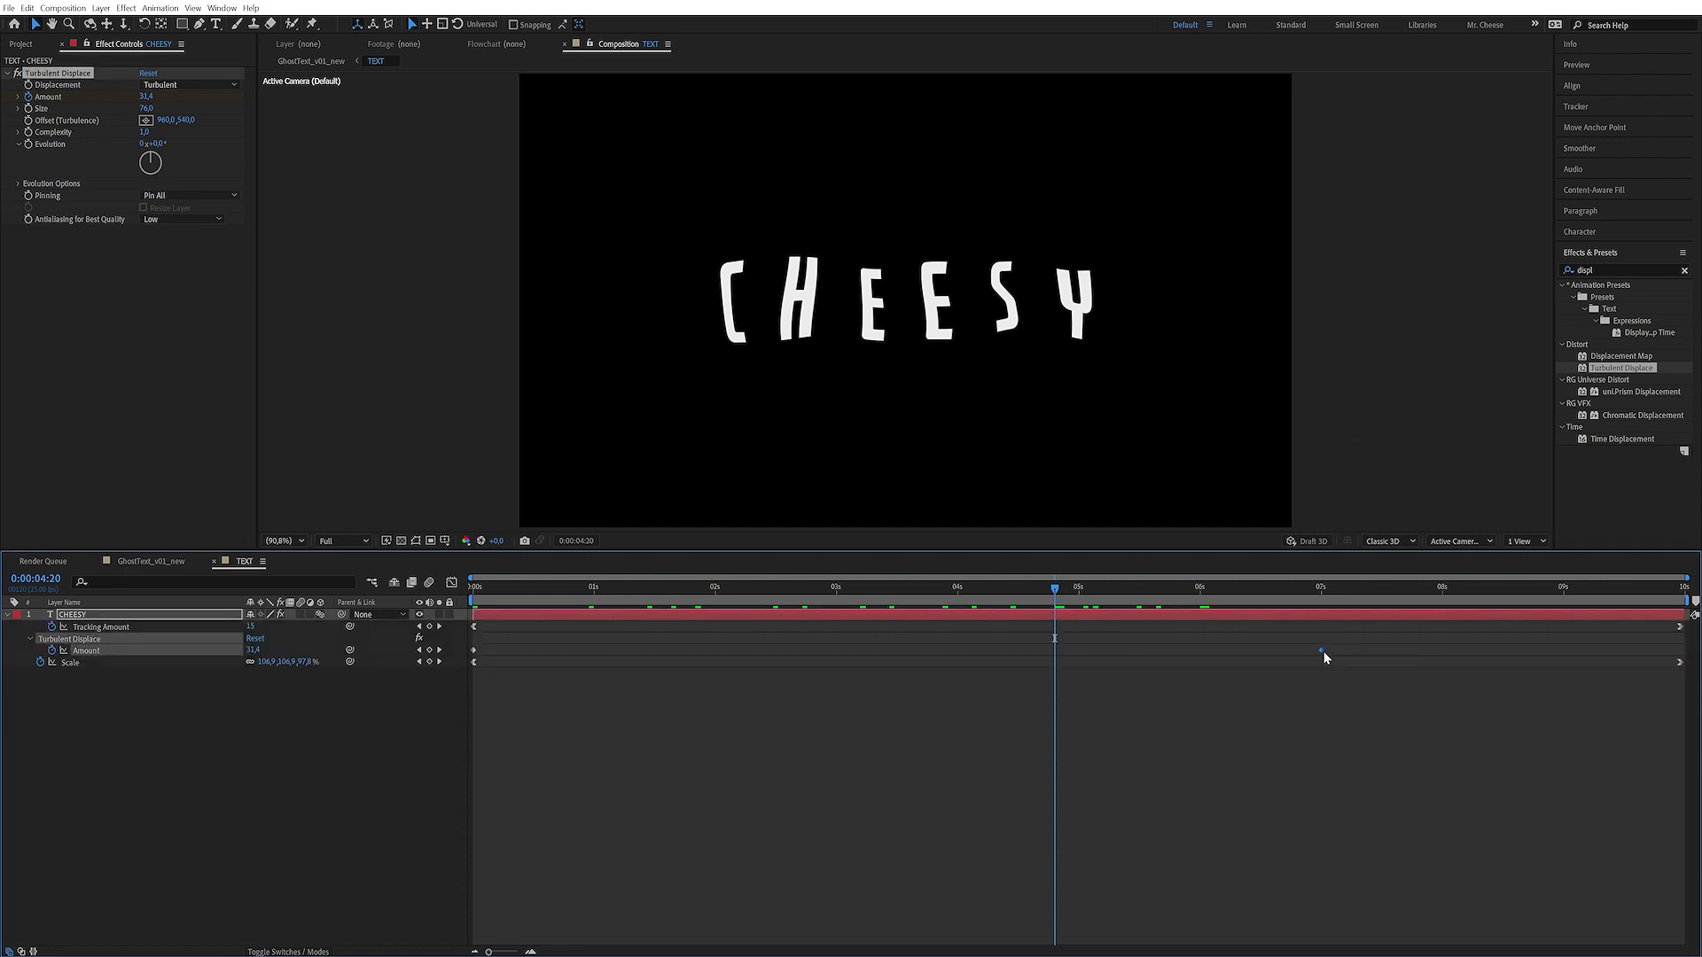
left_click(451, 582)
left_click_drag(1249, 901, 897, 630)
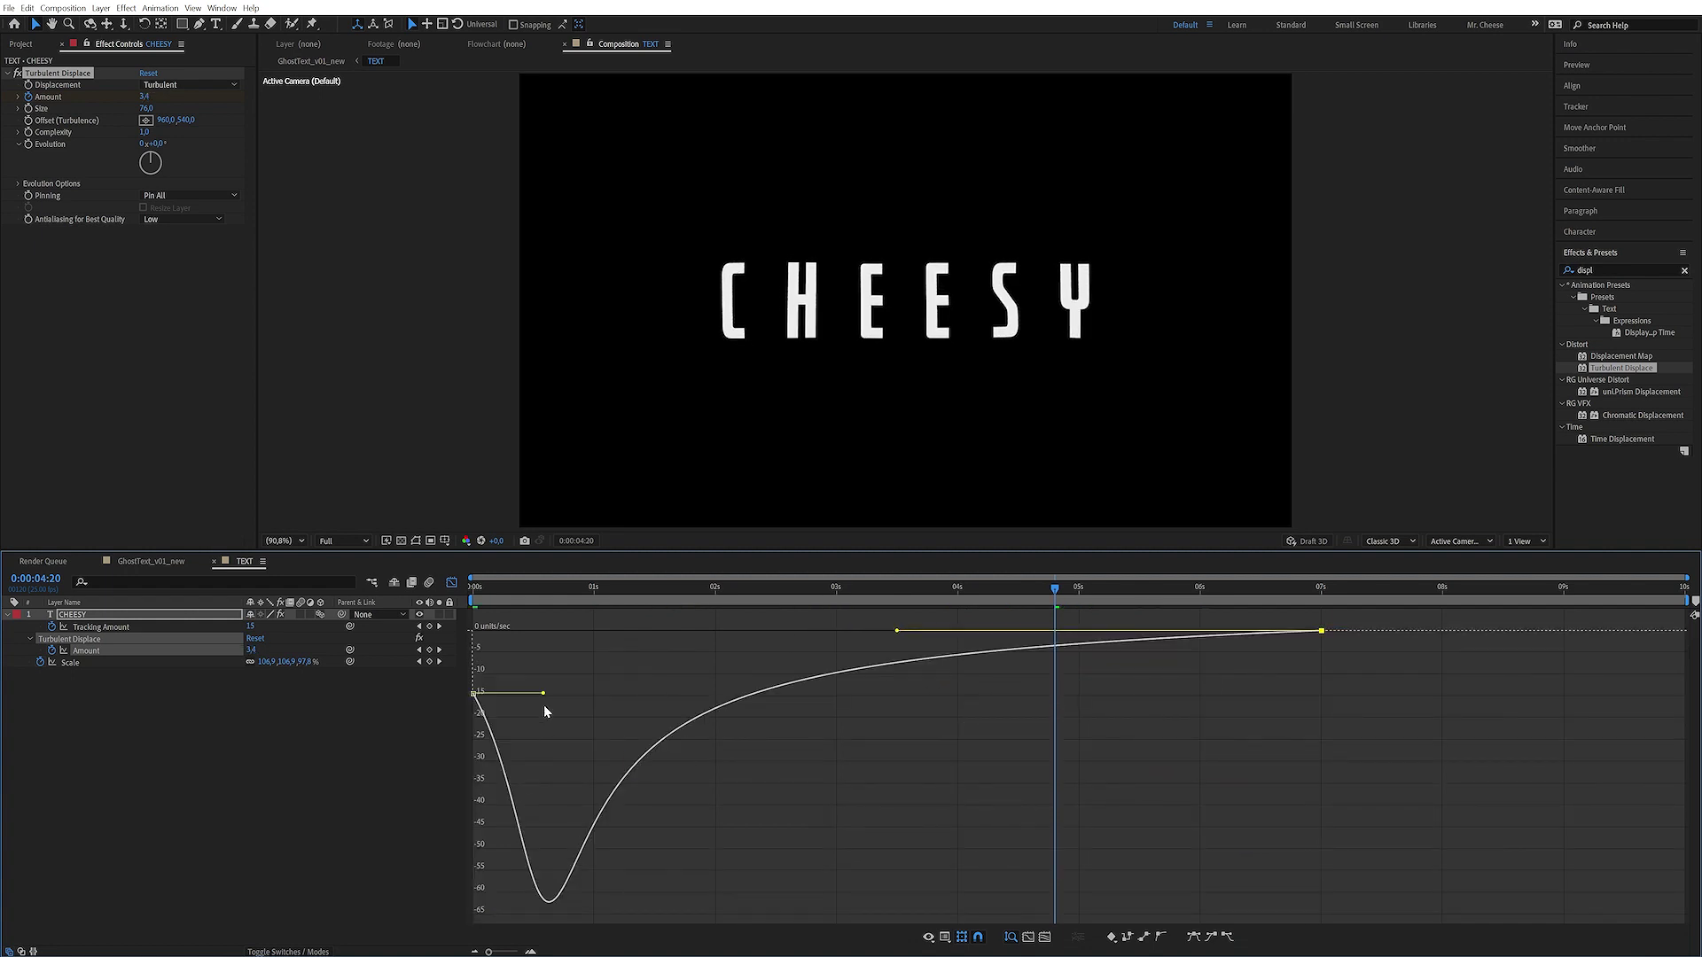
left_click_drag(527, 701, 483, 663)
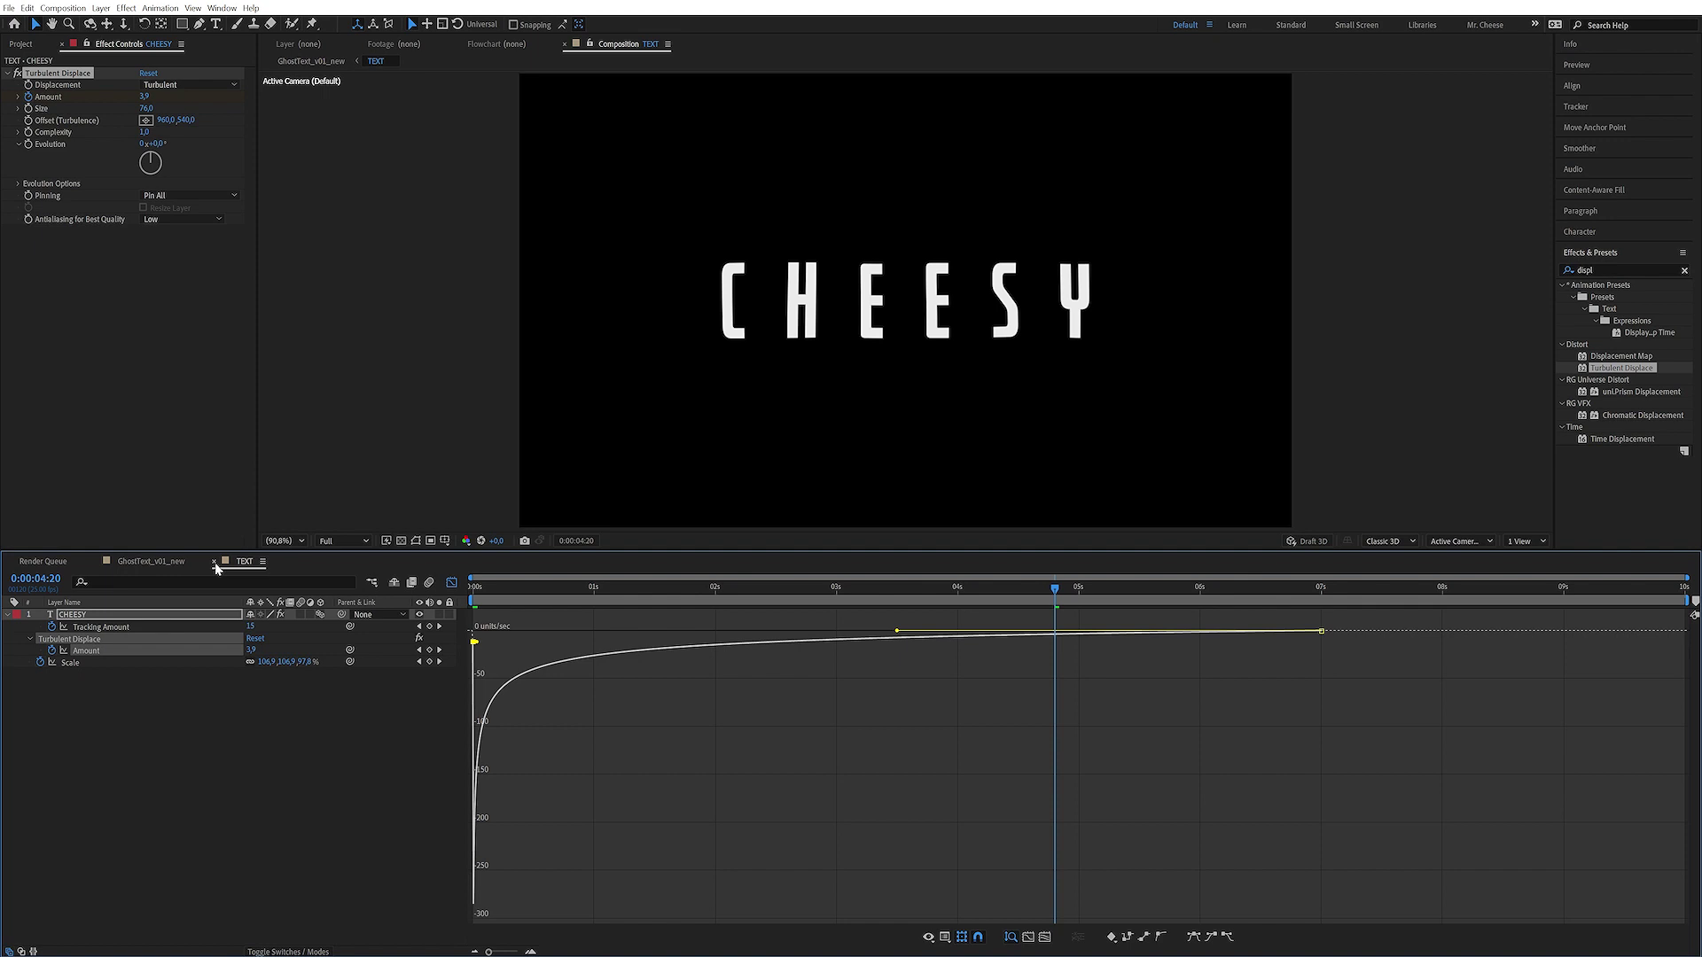
- Return to the GhostText_v01_new composition, set the preview resolution to Half and review the animation
left_click(165, 562)
left_click_drag(545, 587, 938, 587)
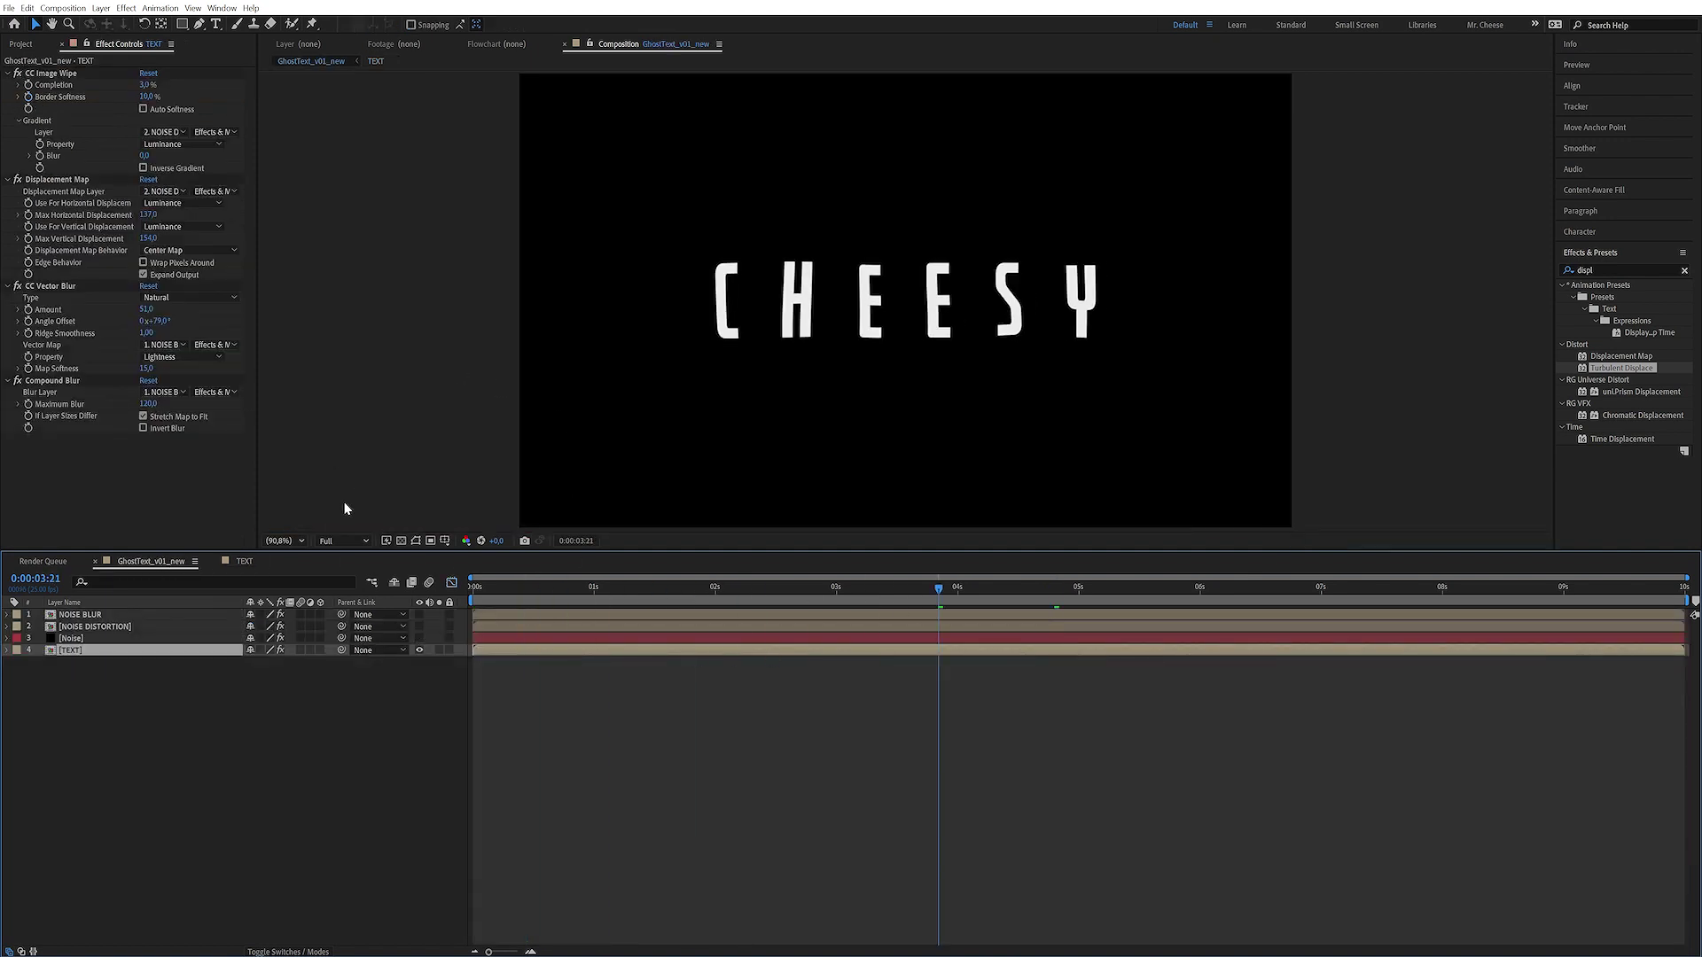
left_click(342, 540)
left_click(342, 566)
left_click(846, 587)
left_click_drag(823, 598, 1107, 627)
left_click(239, 741)
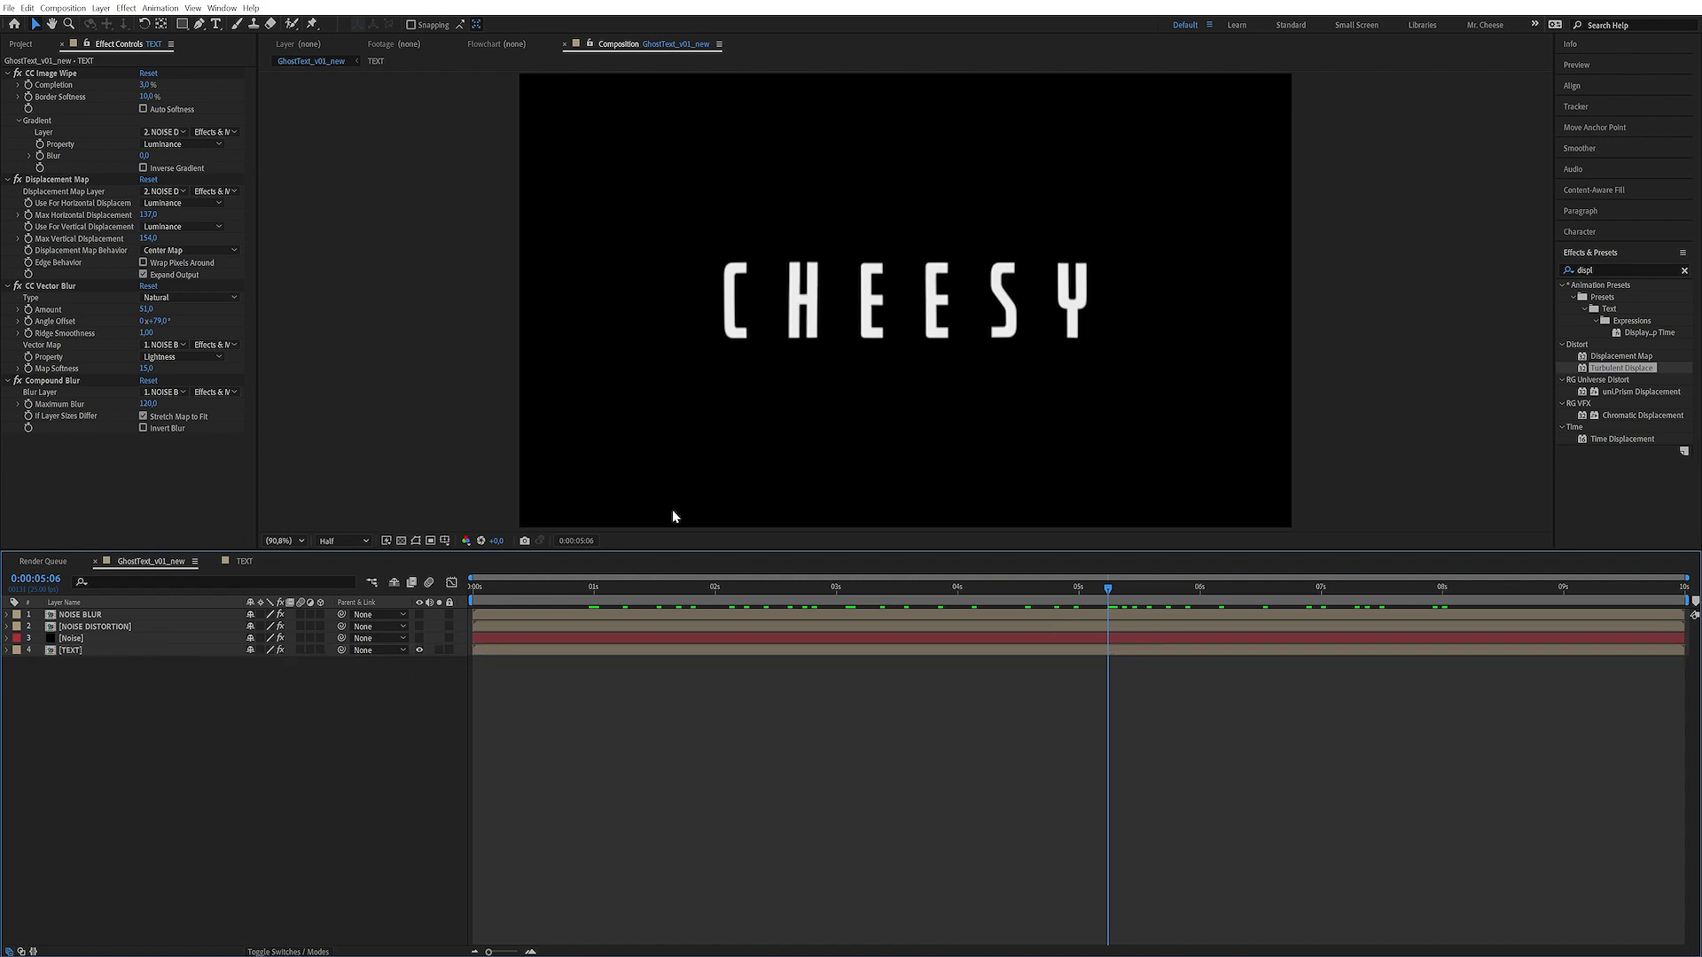
- Duplicate the TEXT layer in the GhostText_v01_new composition
left_click(102, 652)
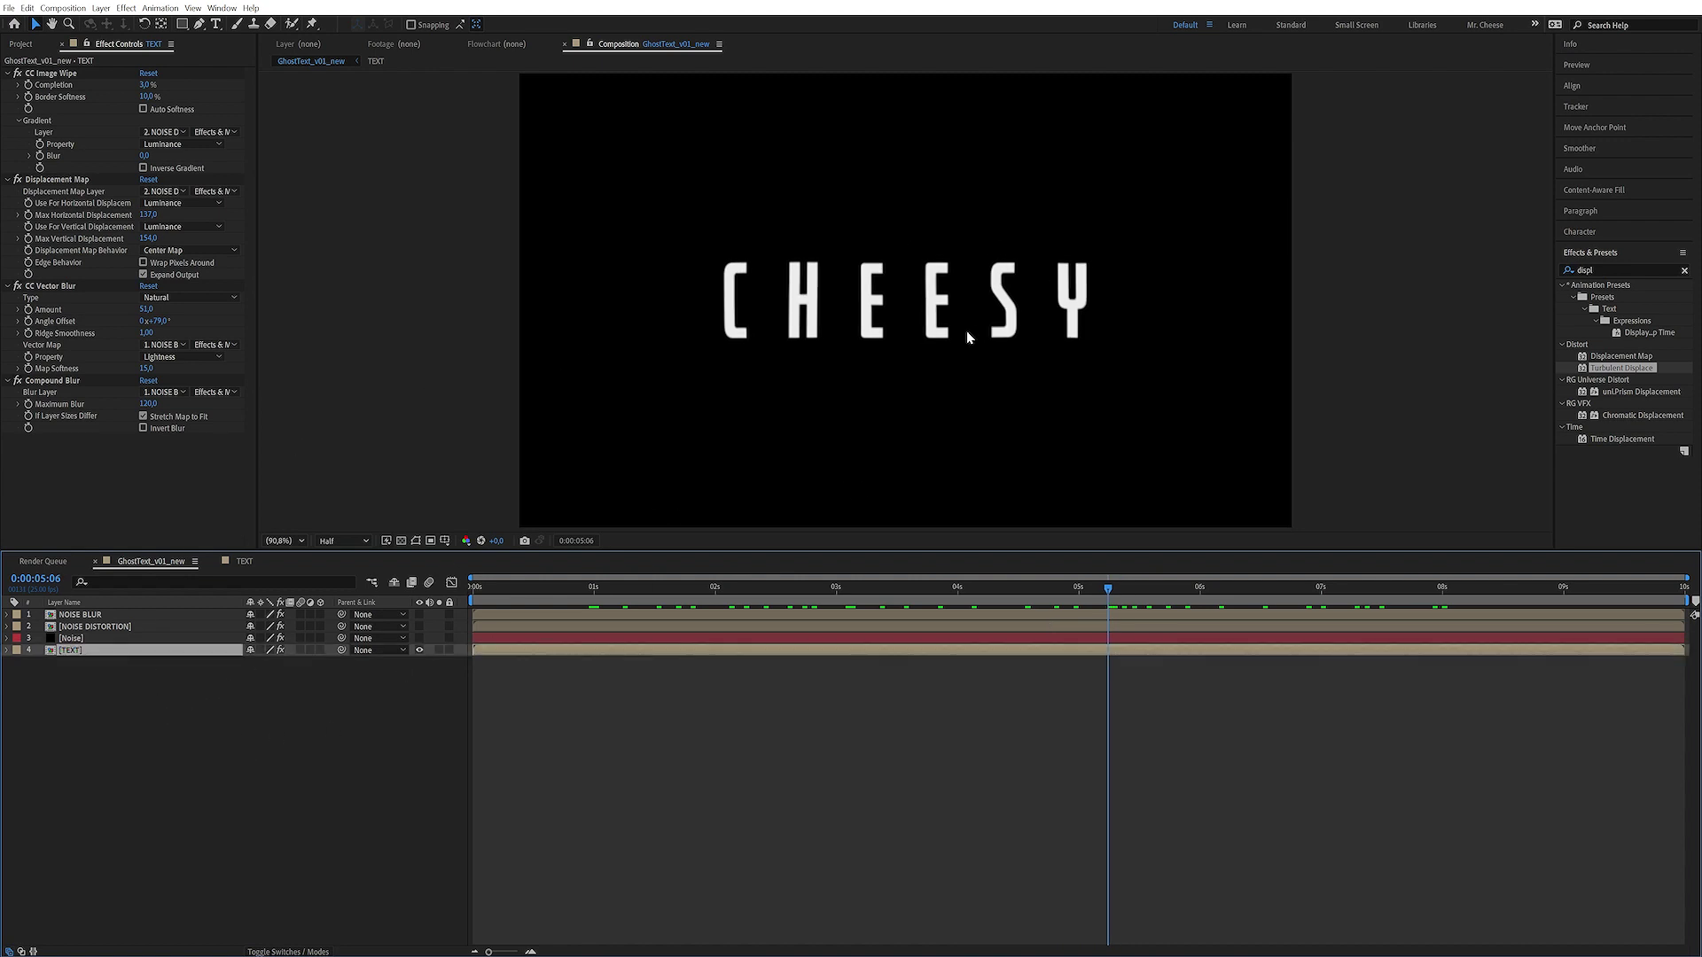
left_click(108, 739)
left_click(83, 650)
key("ctrl+d")
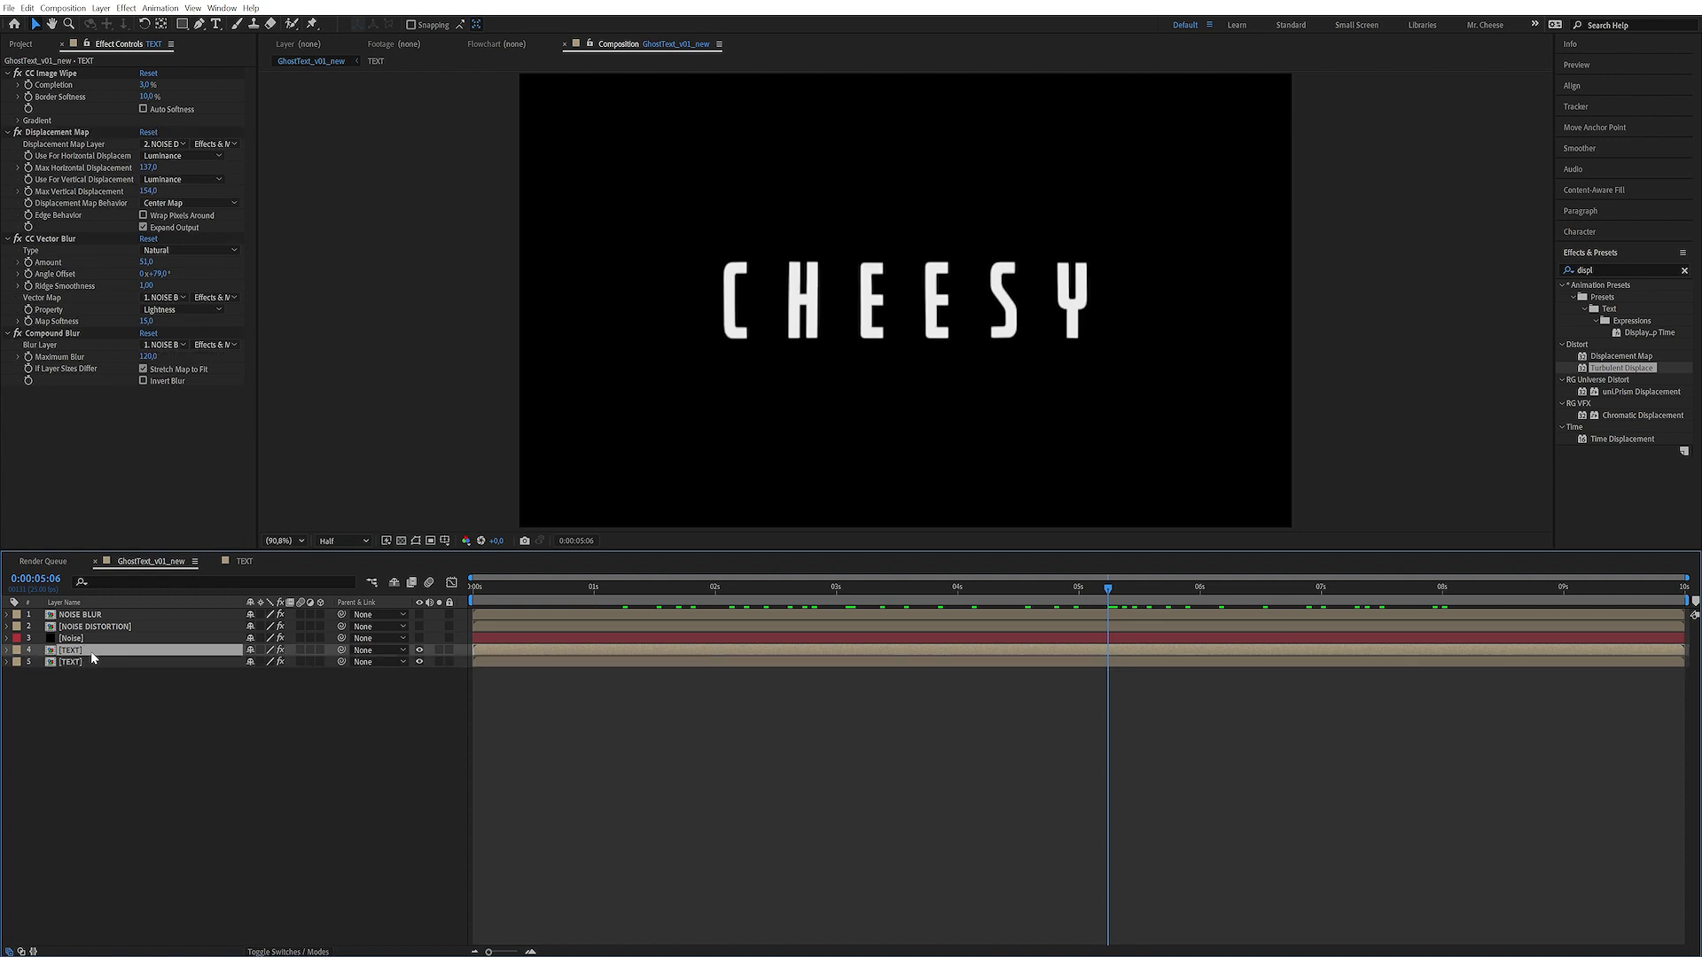
- Collapse all effects on the lower TEXT layer and add the Simple Choker effect below them
left_click(11, 294)
key("ctrl+a")
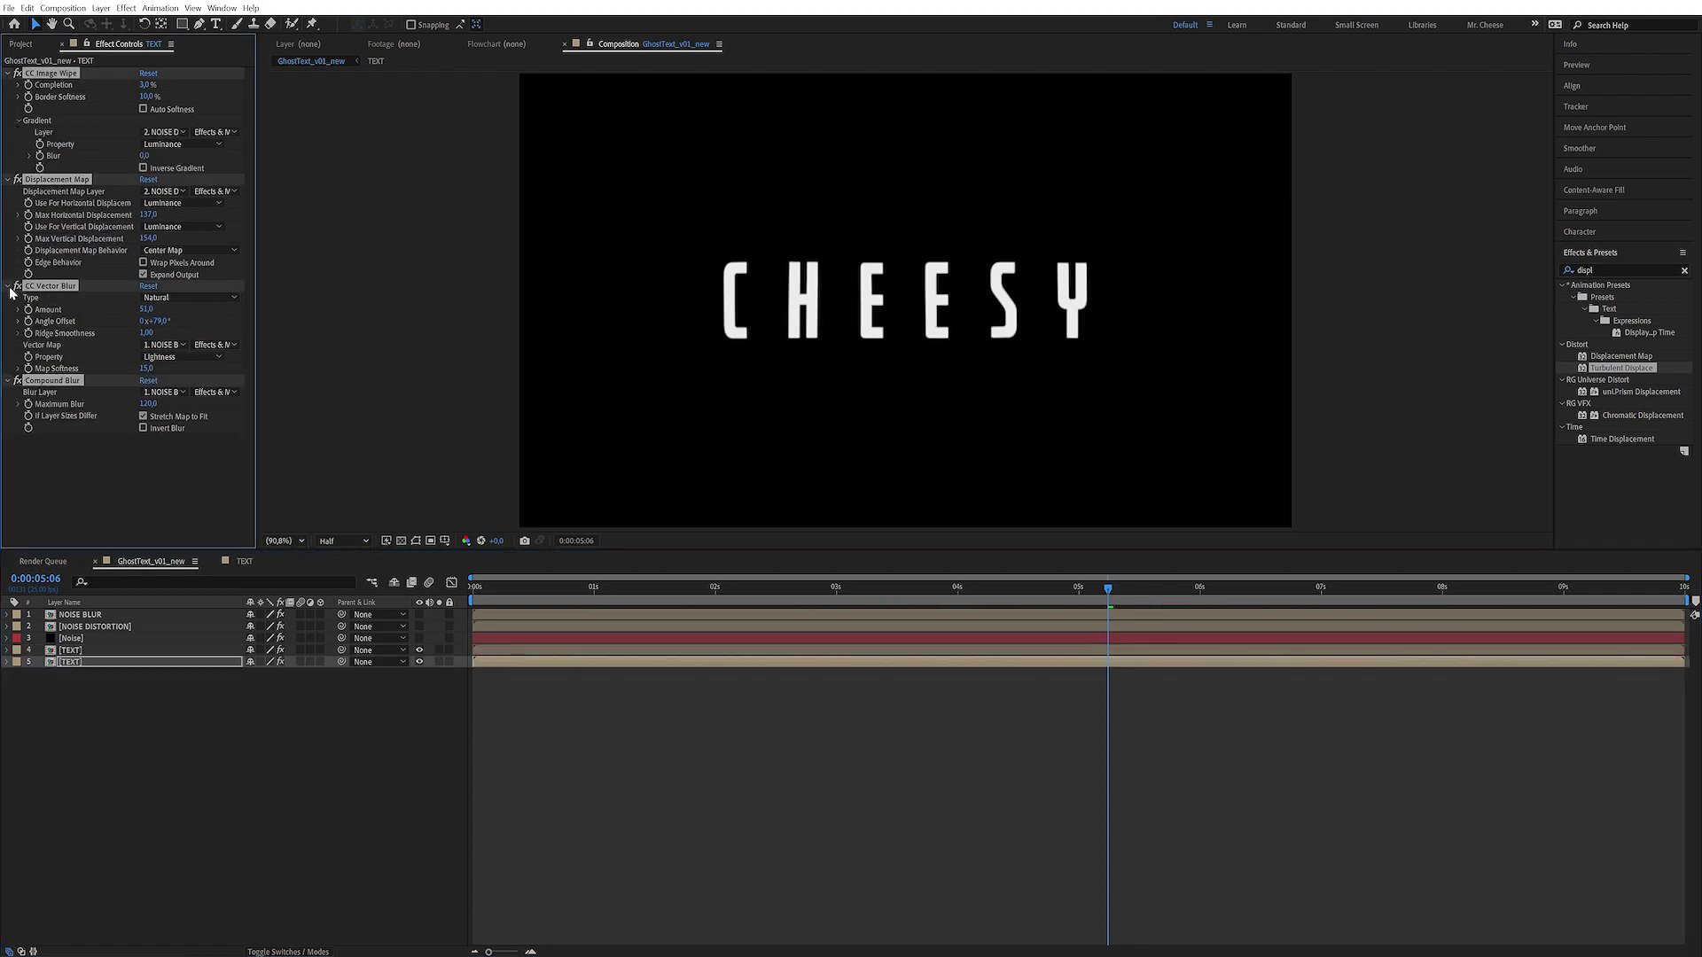
left_click(8, 286, "ctrl")
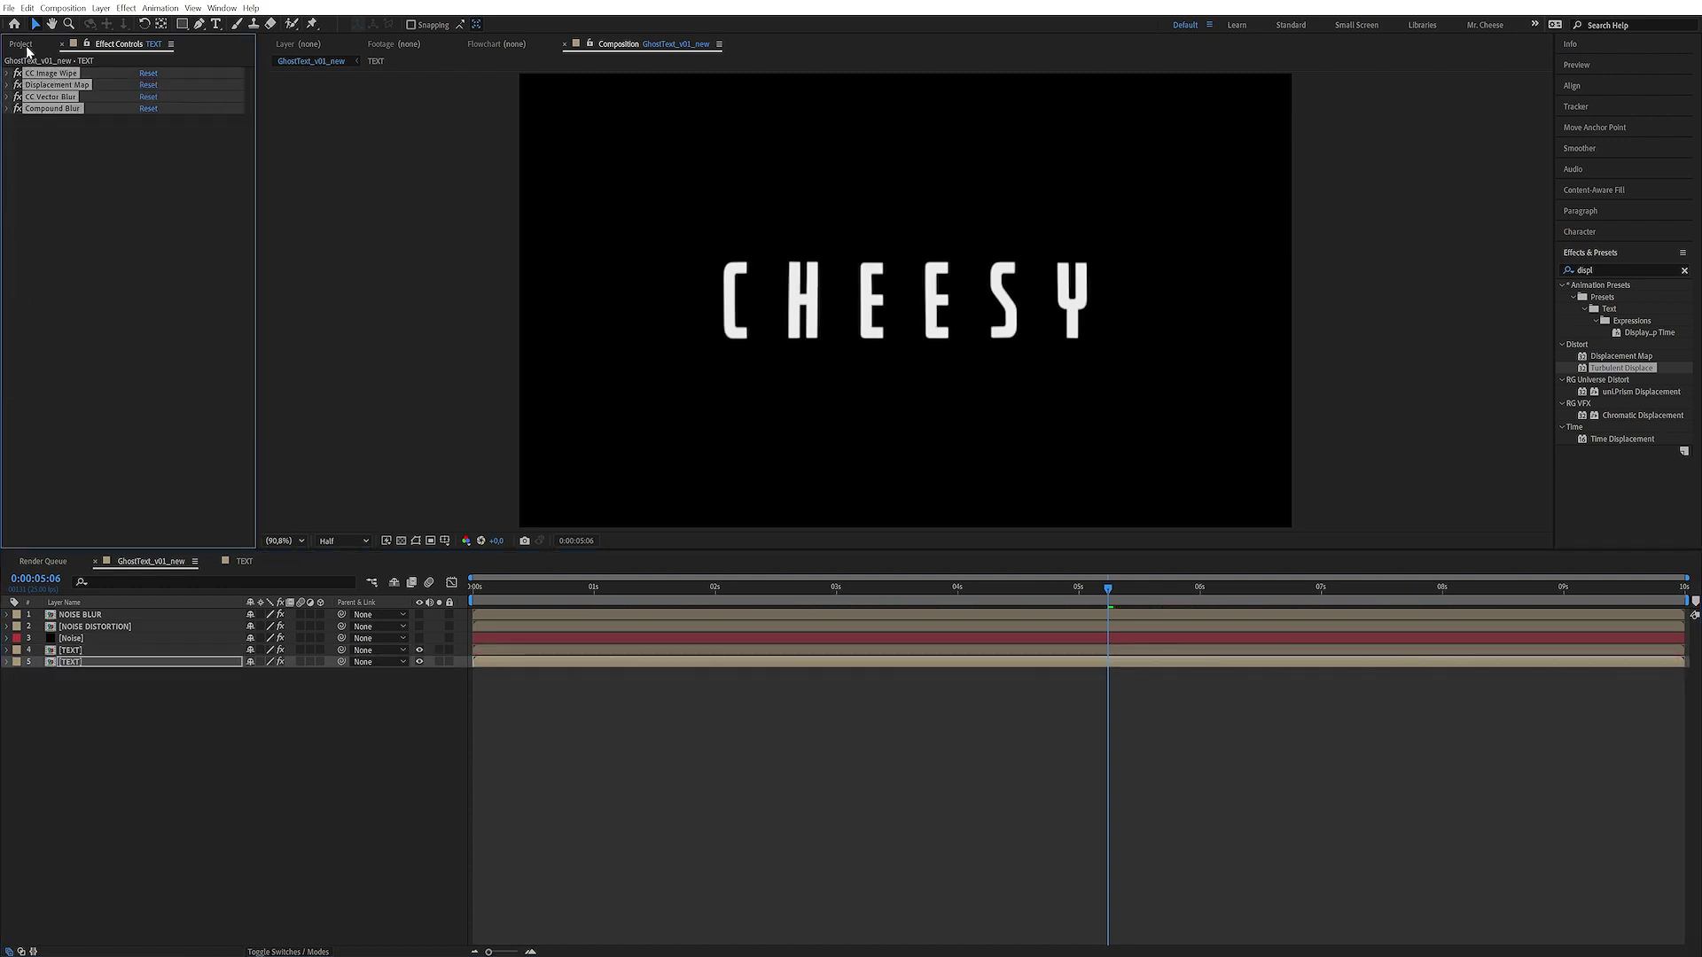
left_click(78, 215)
left_click(1630, 268)
key("ctrl+a")
type("simpl")
double_click(1611, 321)
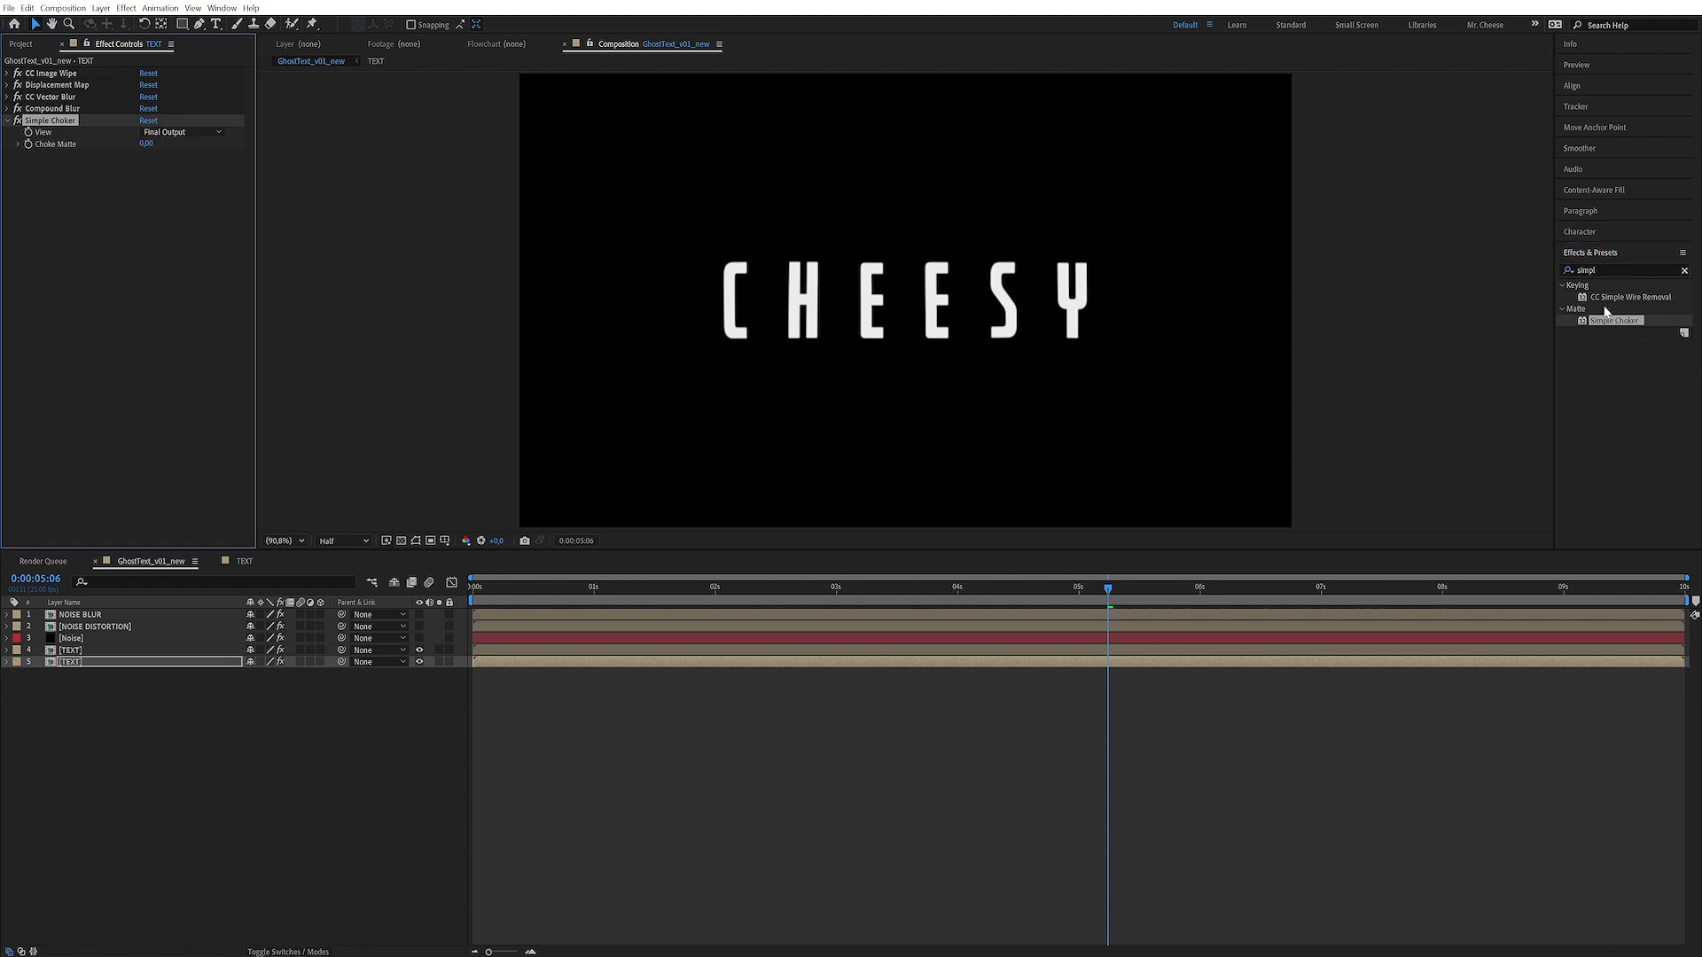
- Move Simple Choker to the start of the lower TEXT layer's effect stack and add a Fill effect directly below it
left_click_drag(57, 122, 71, 78)
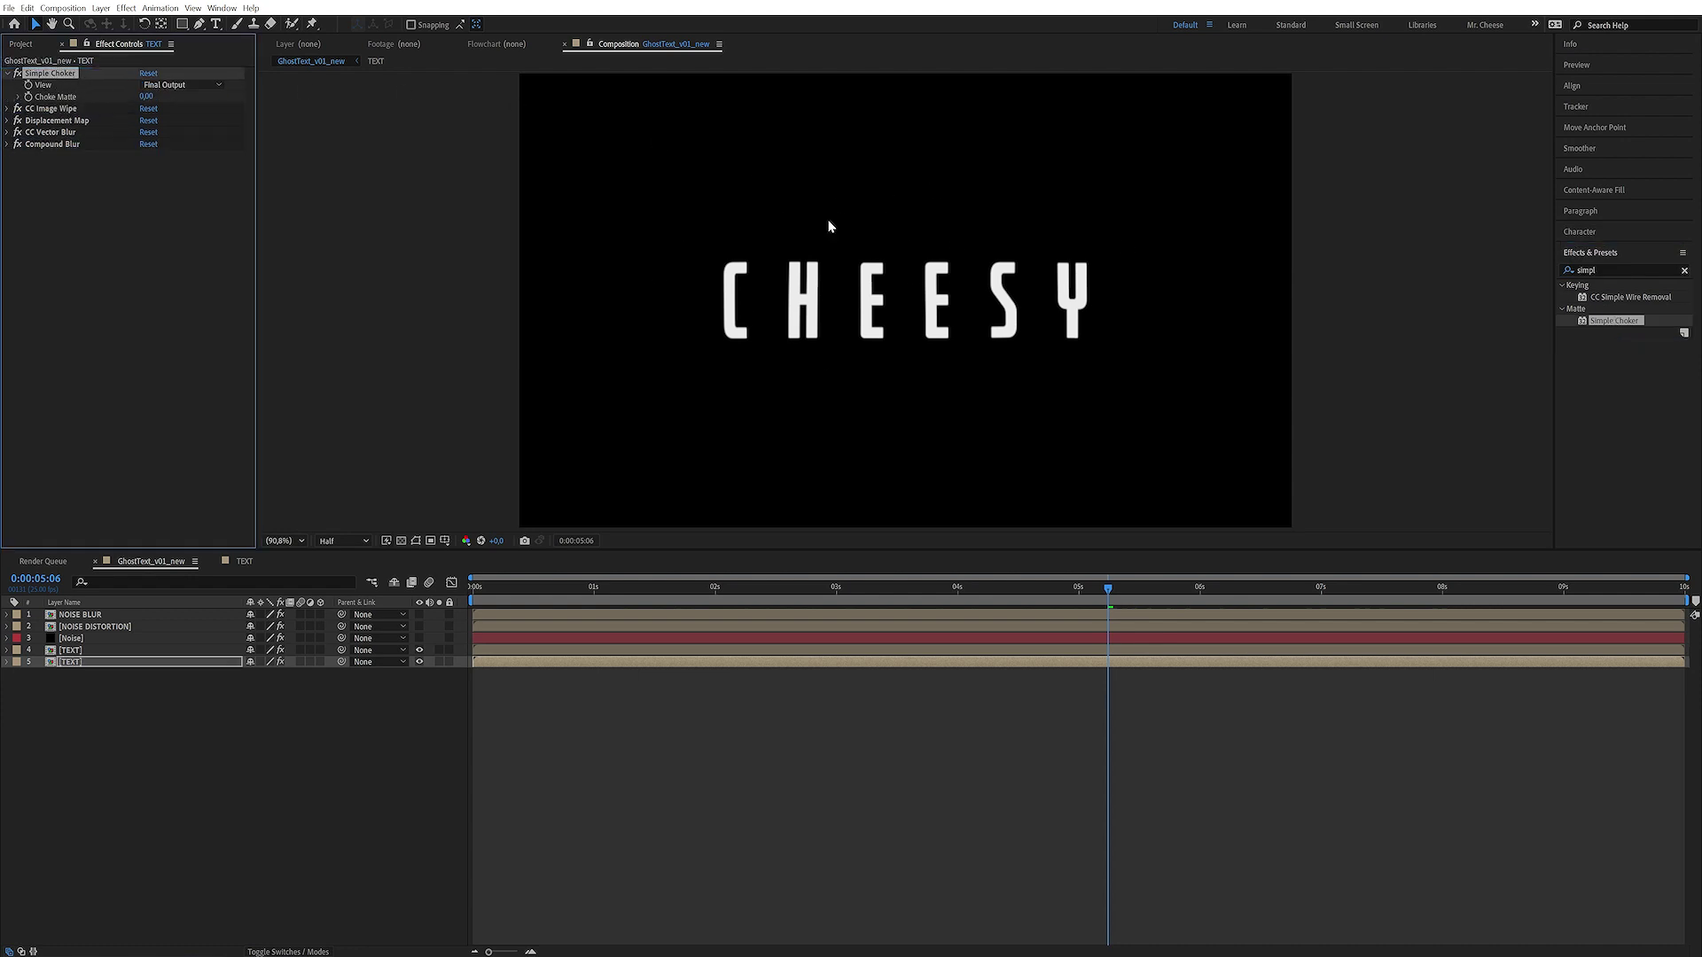
left_click(1620, 269)
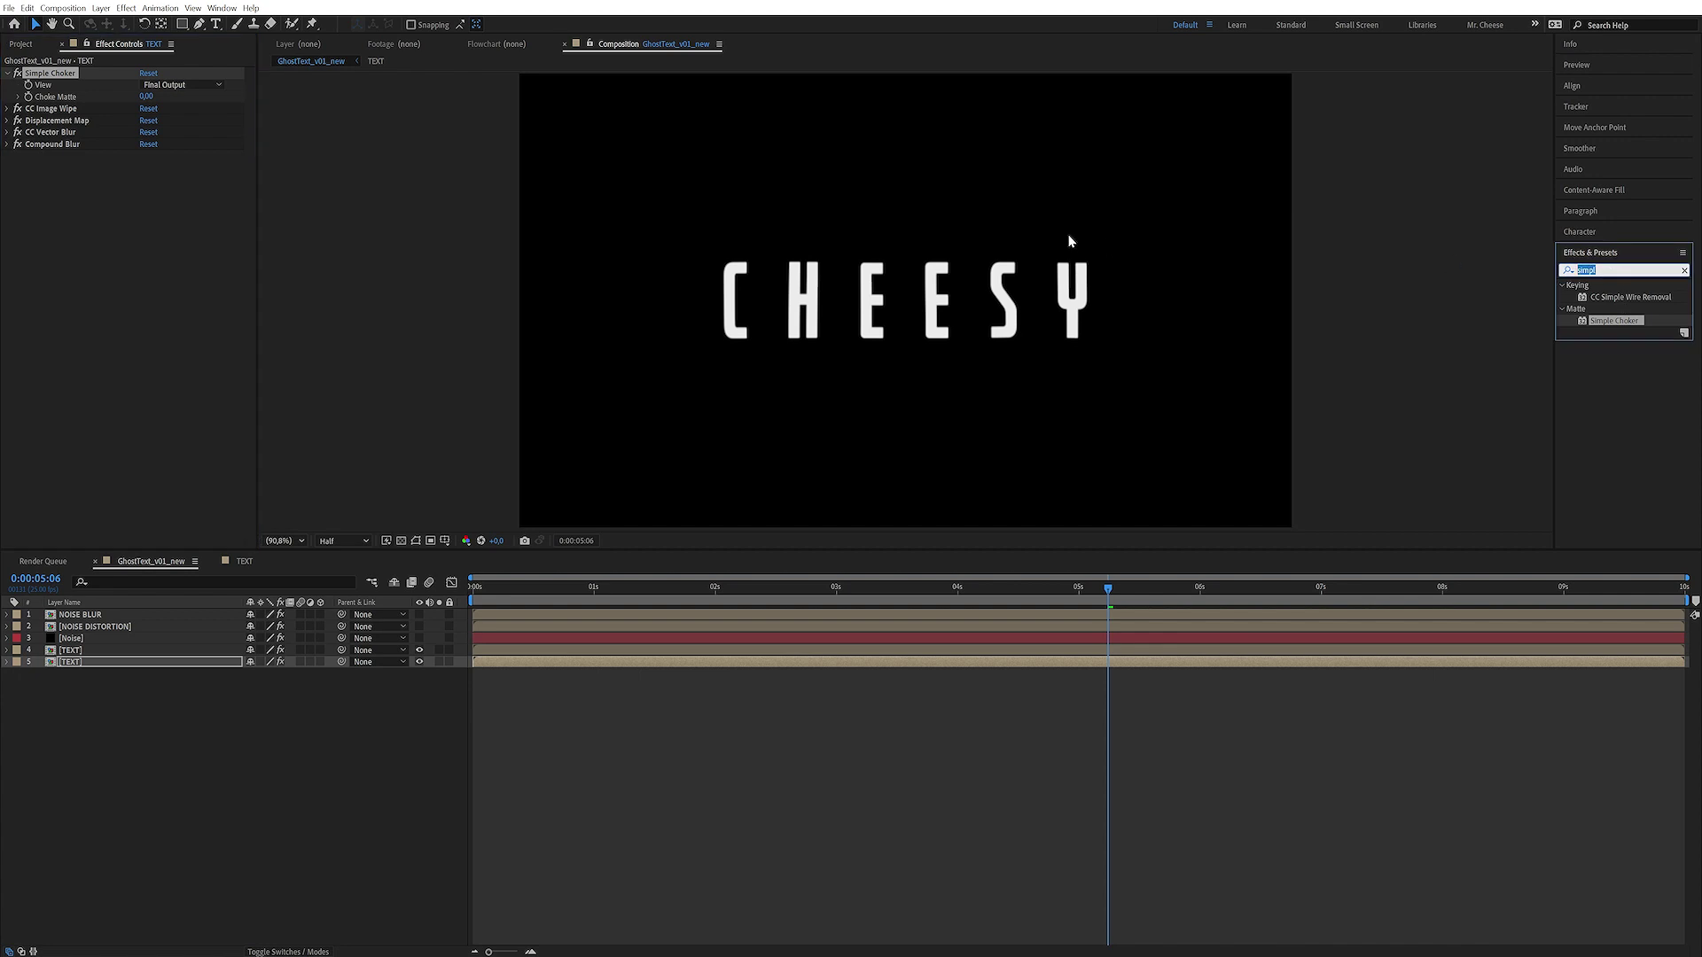
type("fill")
double_click(1607, 368)
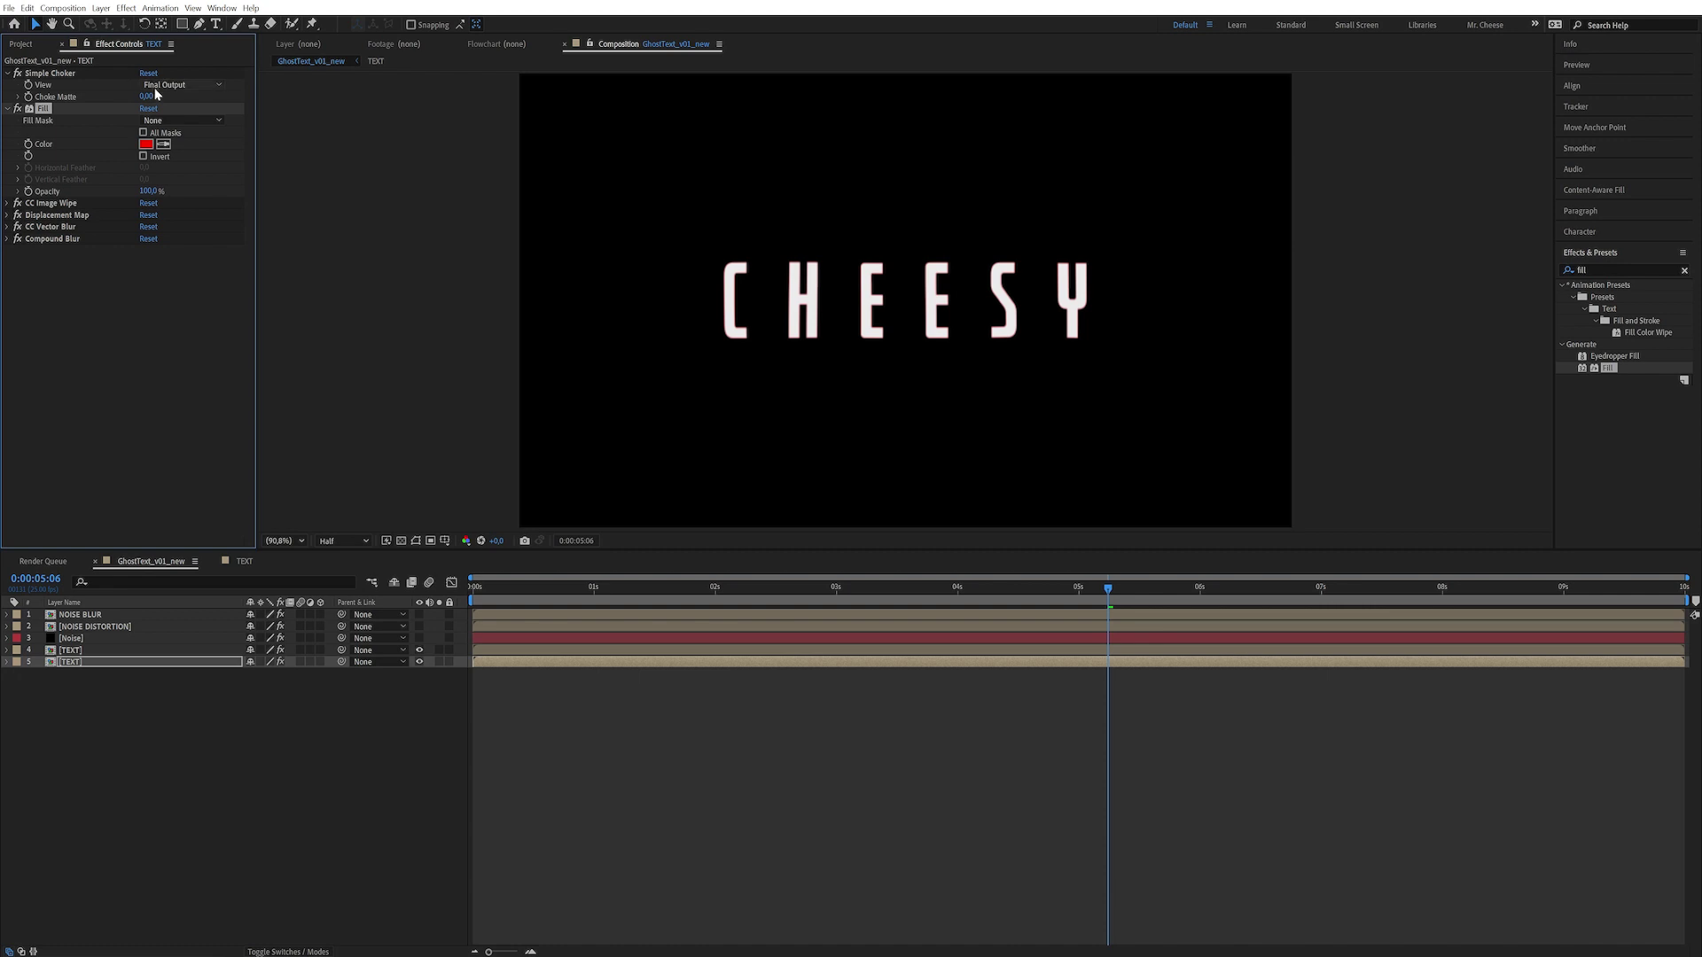
- Set the Choke Matte to -31.10 and the Fill color to white (FFFFFF) on the lower TEXT layer
left_click_drag(146, 96, 64, 113)
left_click(18, 109)
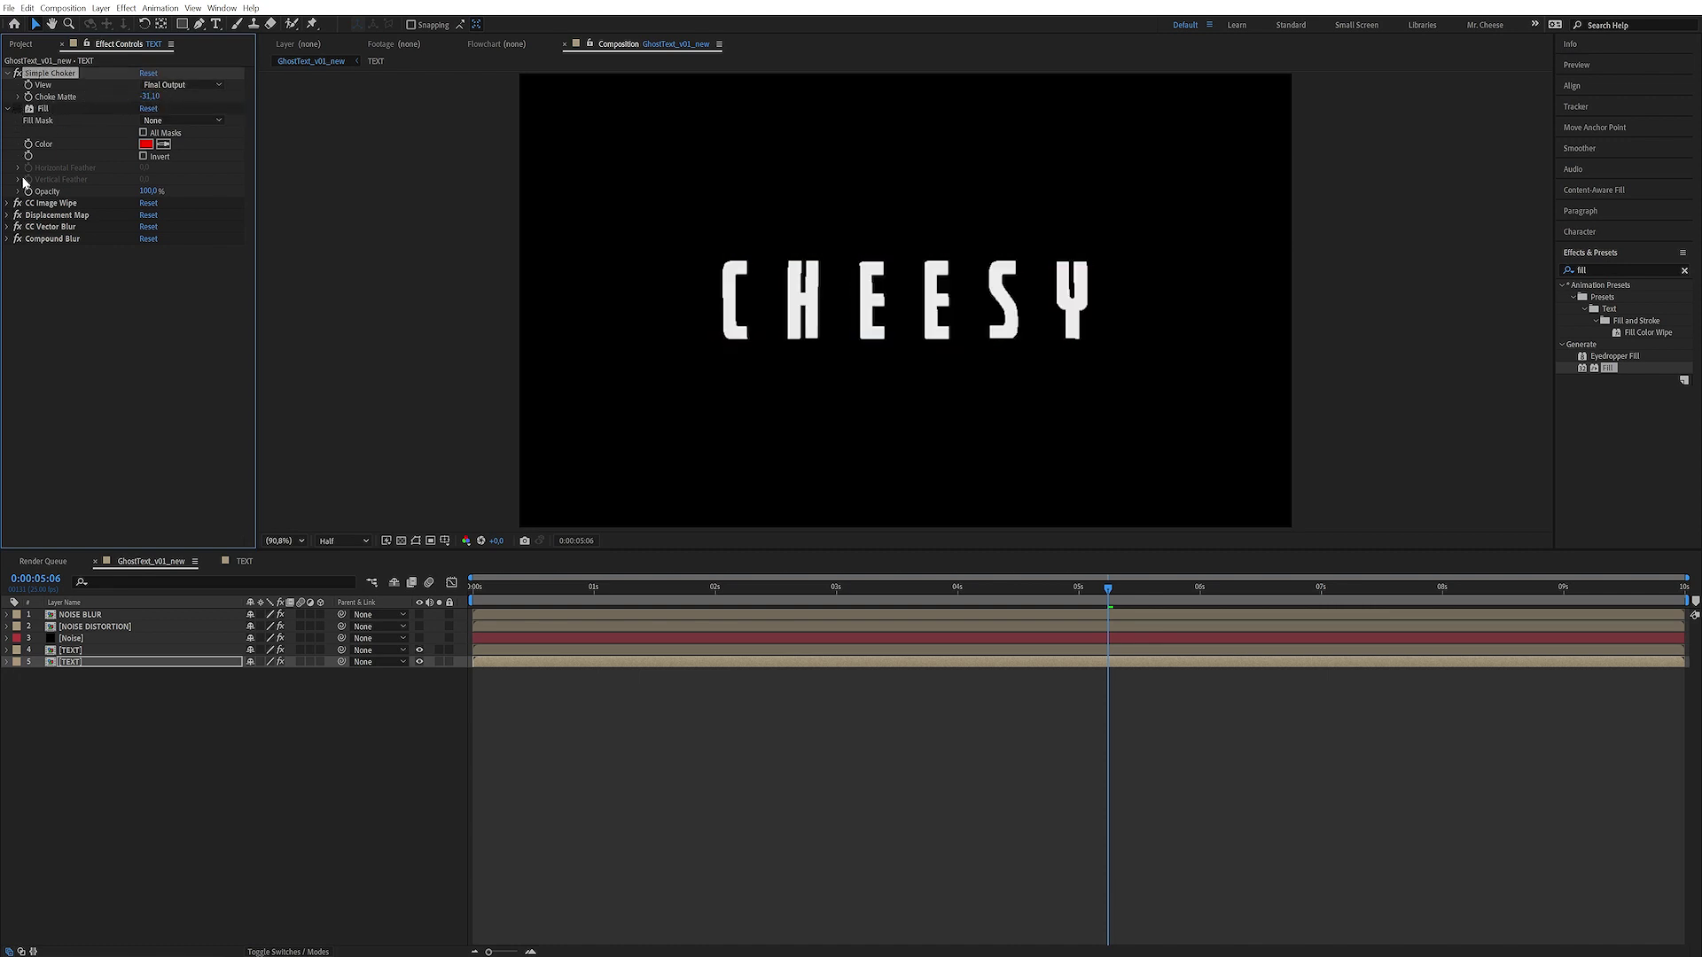
left_click(18, 108)
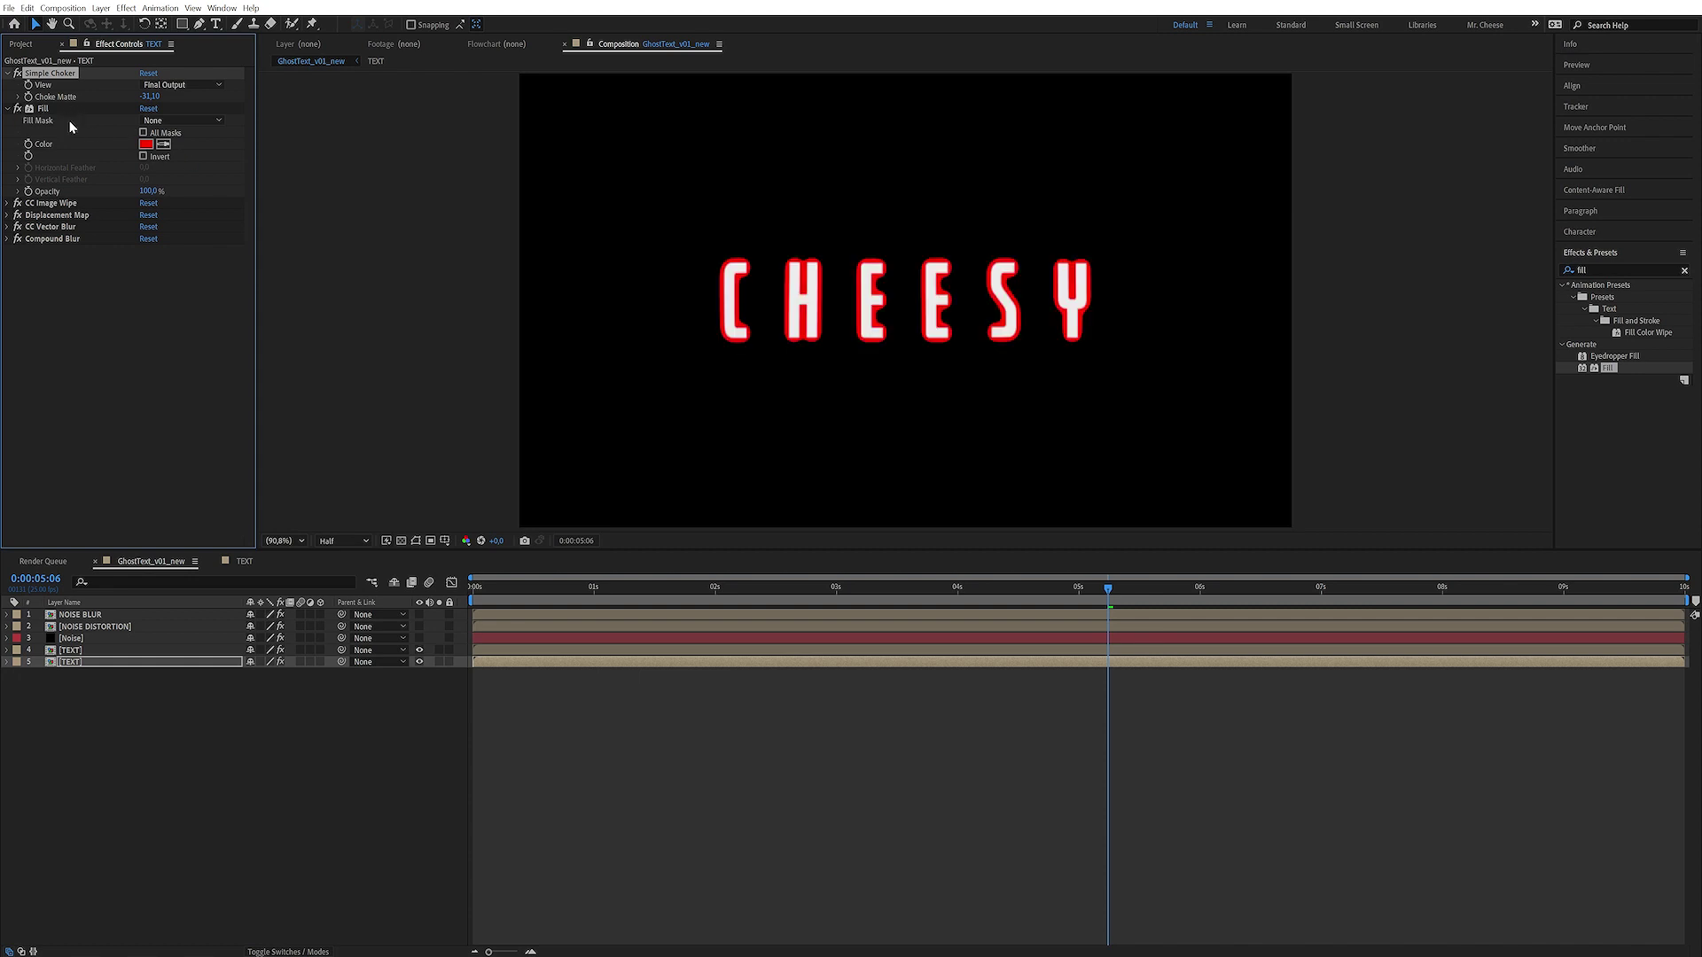
left_click(146, 145)
left_click_drag(223, 337, 152, 289)
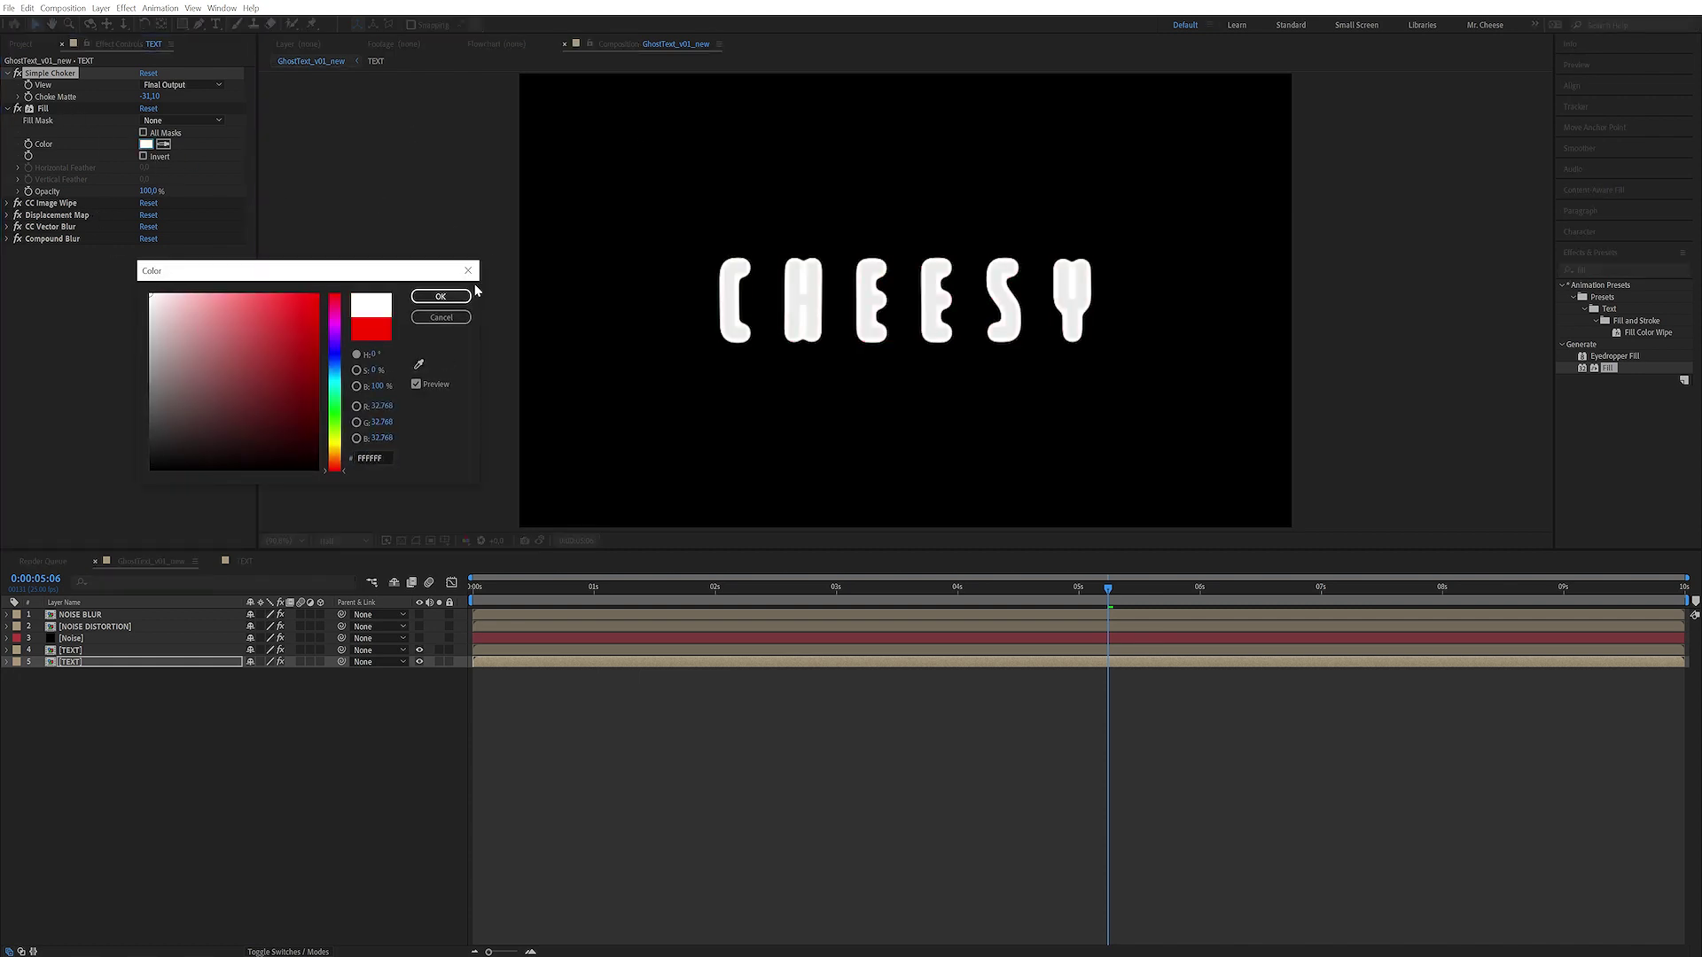
left_click(443, 294)
- Add the Roughen Edges effect directly below Fill and set its edge type to Spiky
key("ctrl+5")
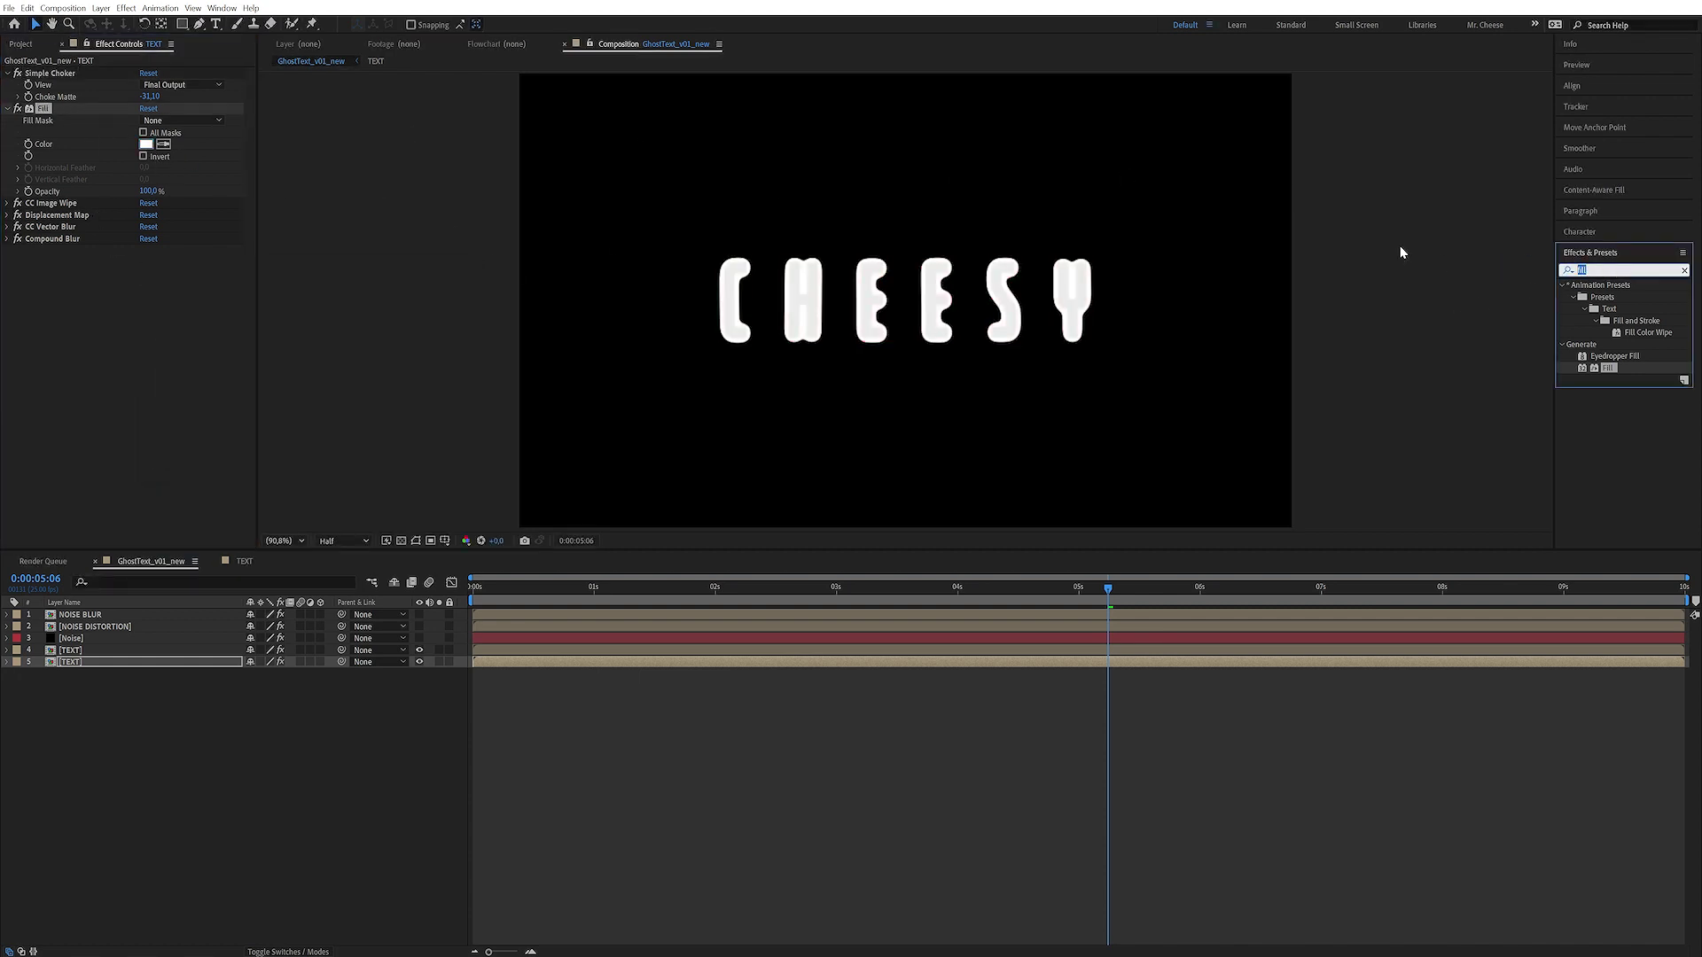
type("rough")
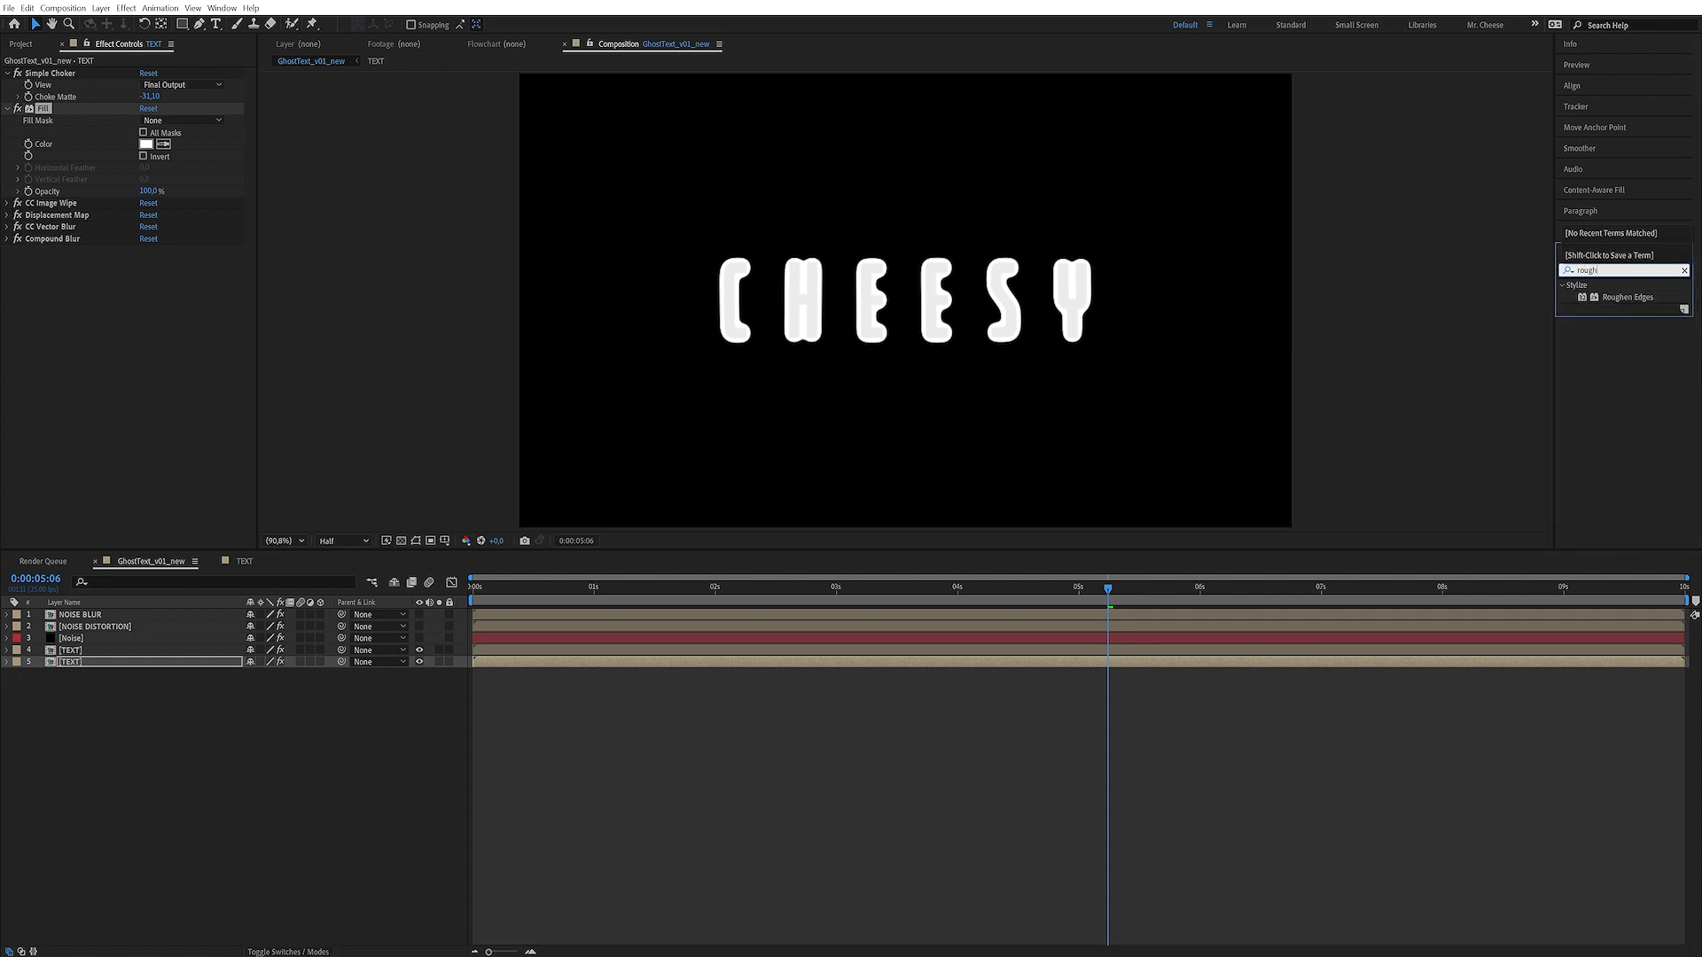
double_click(1640, 299)
left_click_drag(67, 251, 66, 185)
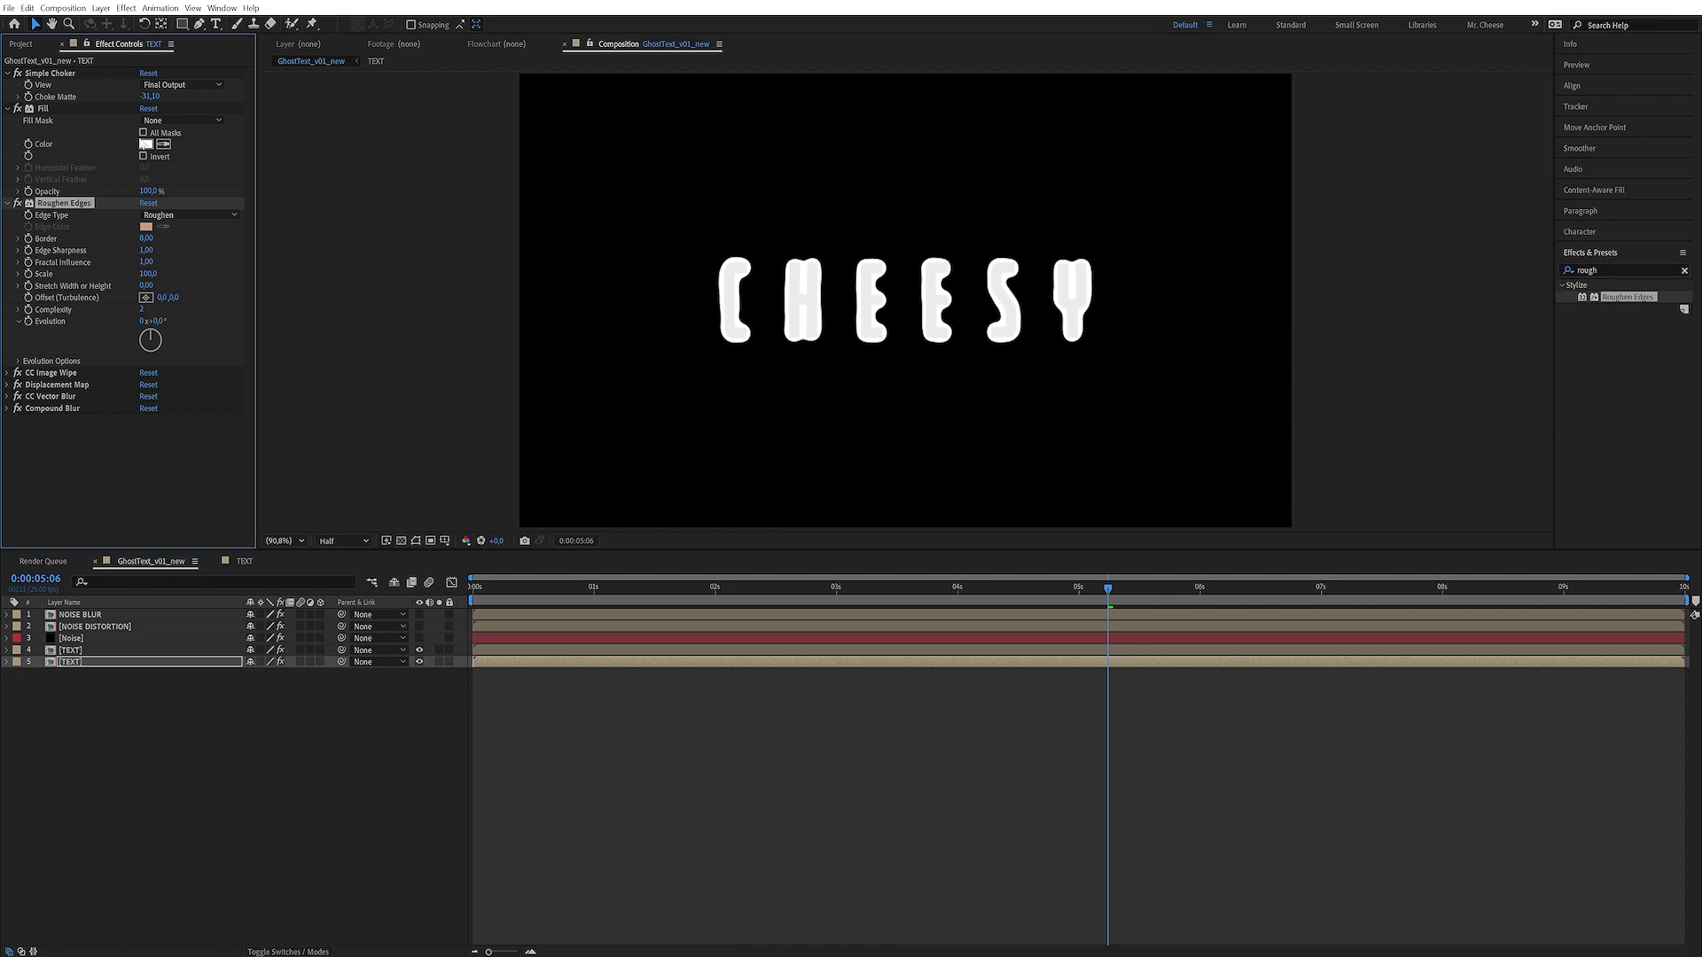
left_click(188, 215)
left_click(184, 275)
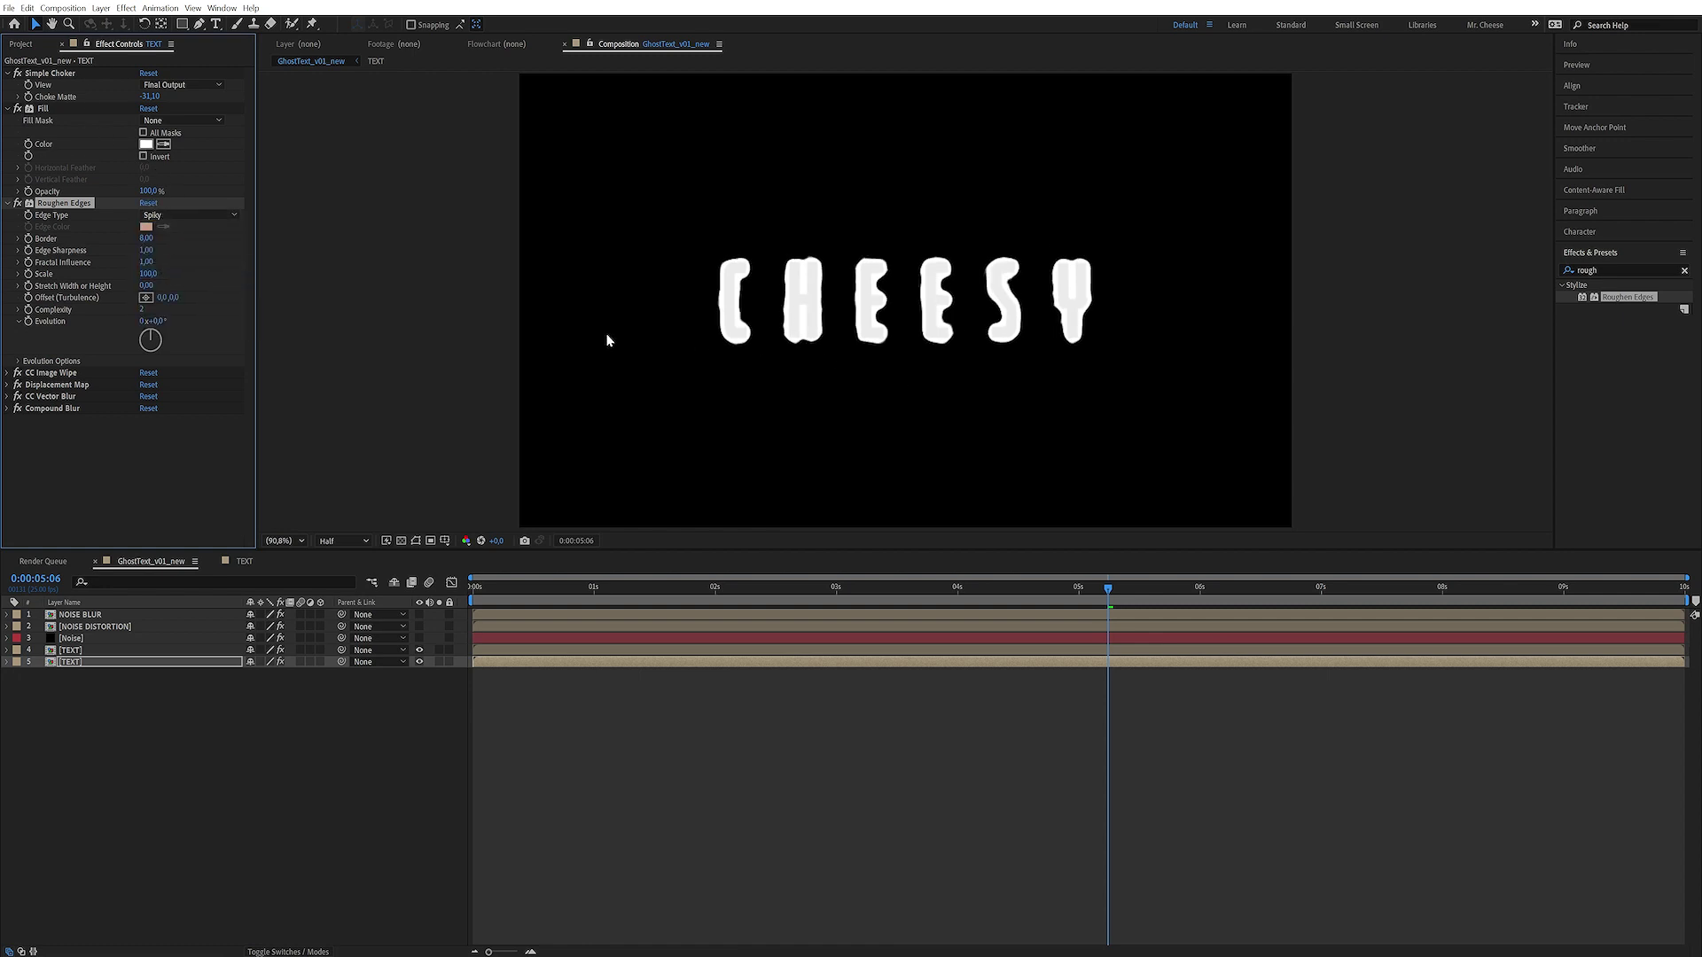
- Set the Roughen Edges border to 45.90, edge sharpness to 0.20 and scale to 108
left_click_drag(146, 238, 399, 217)
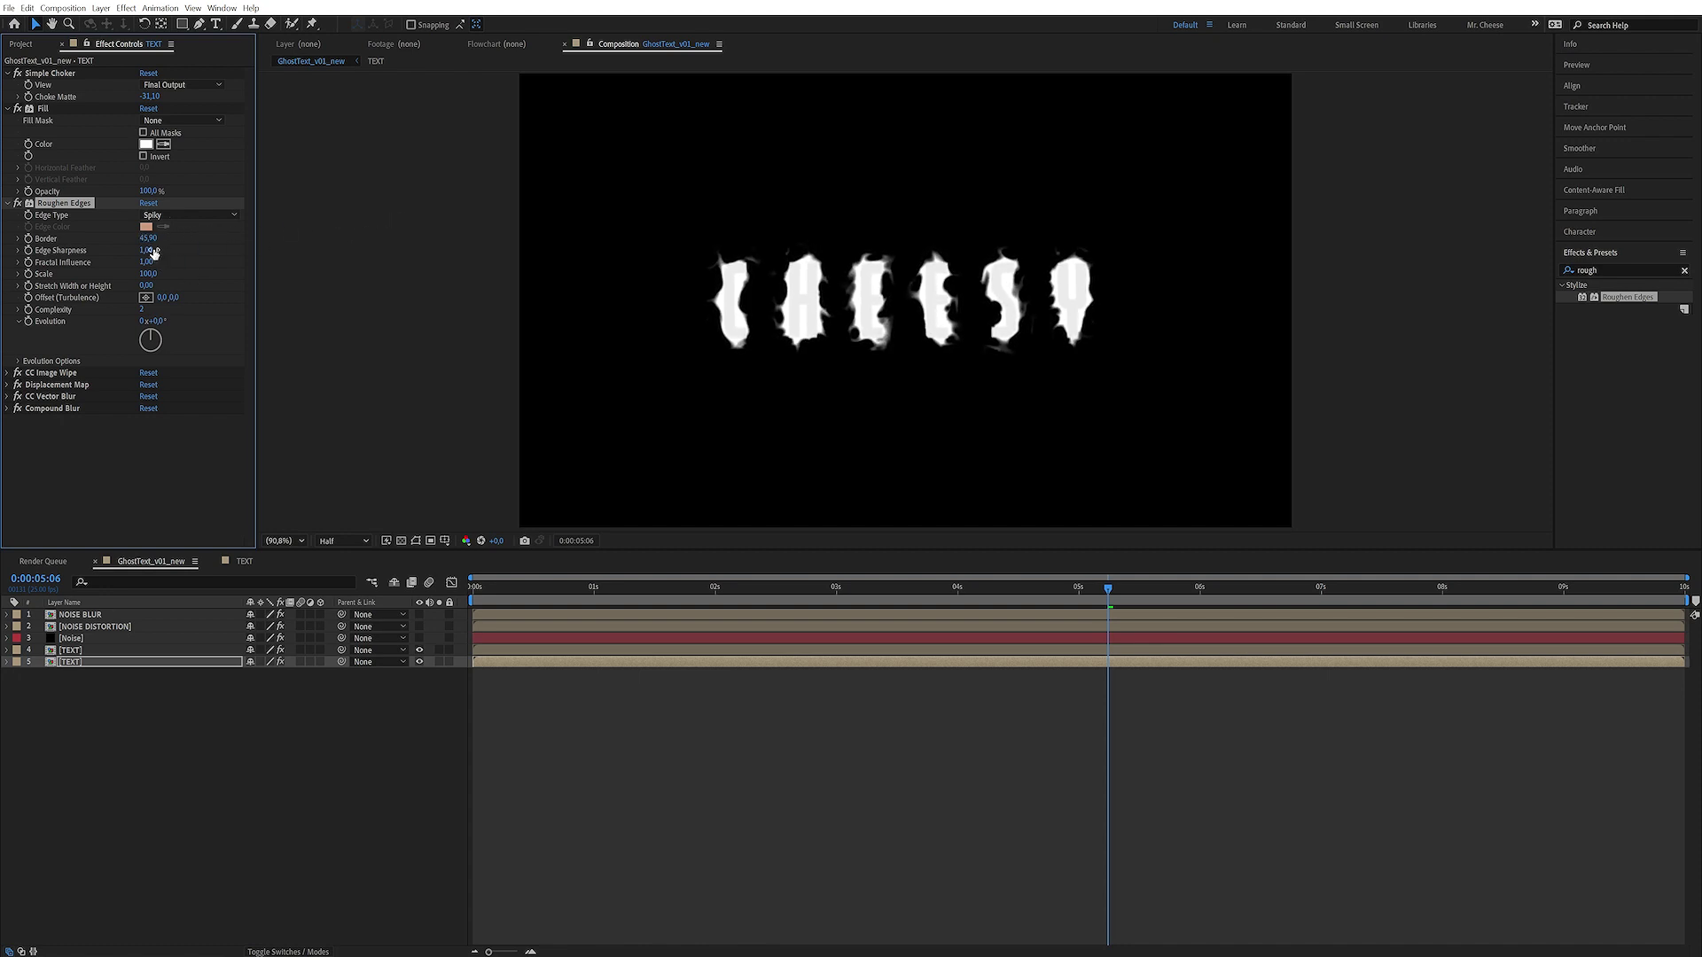
left_click_drag(148, 251, 137, 251)
left_click_drag(151, 275, 114, 252)
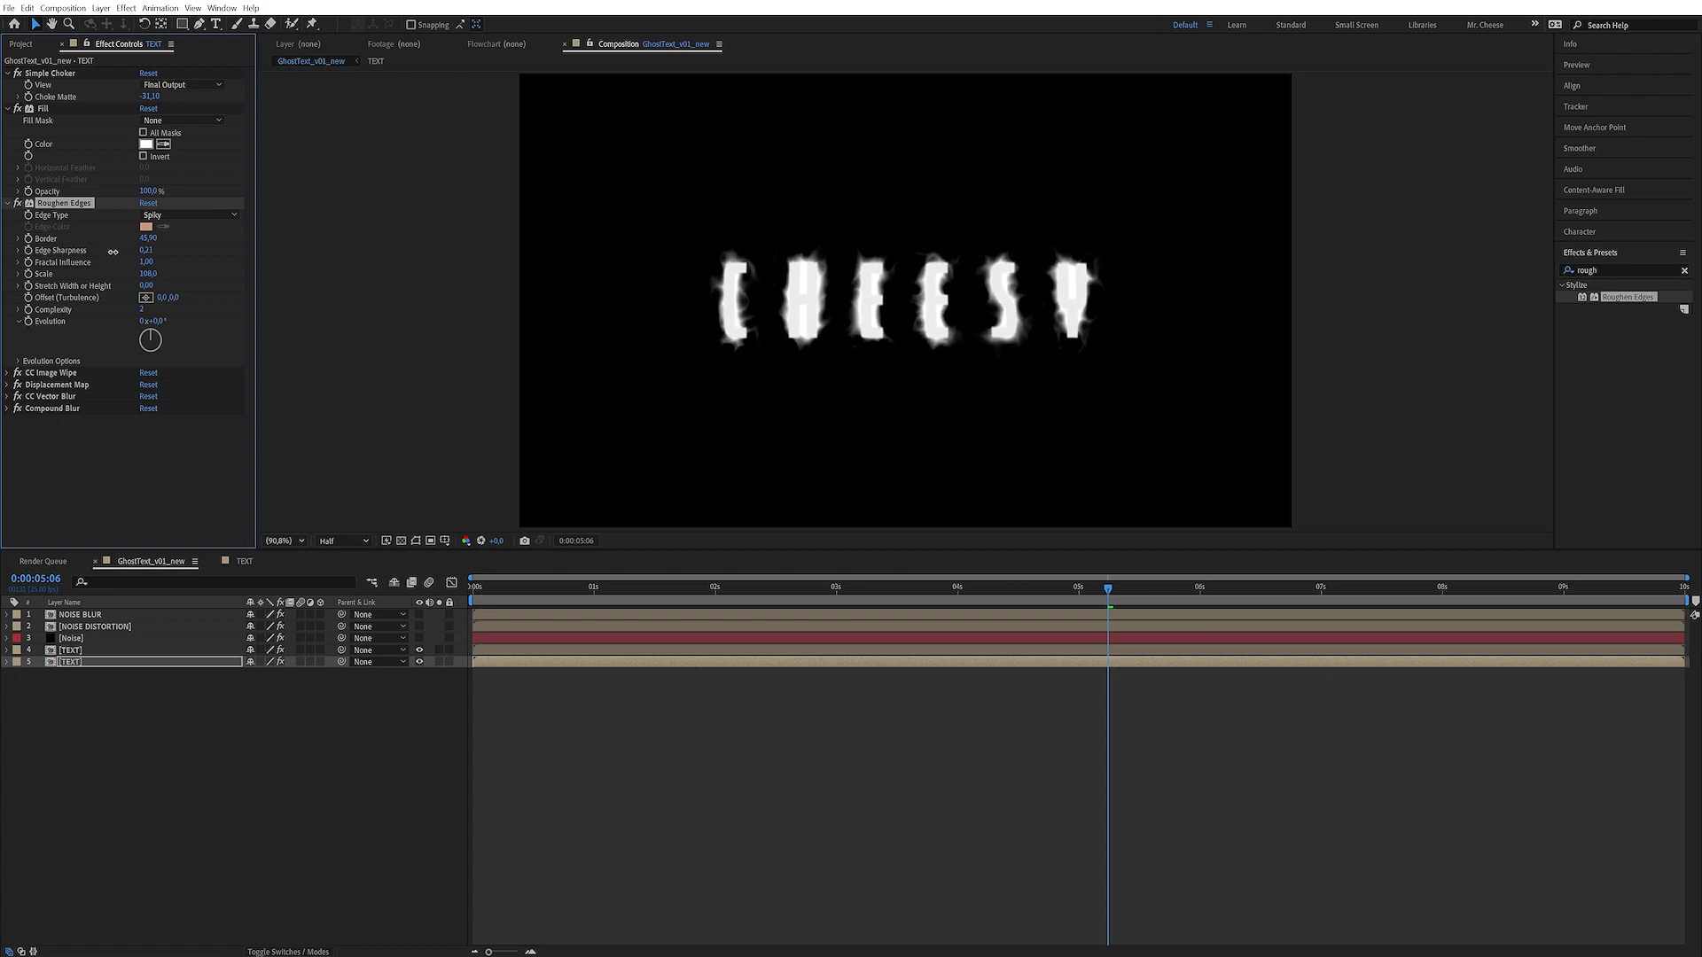
left_click(141, 450)
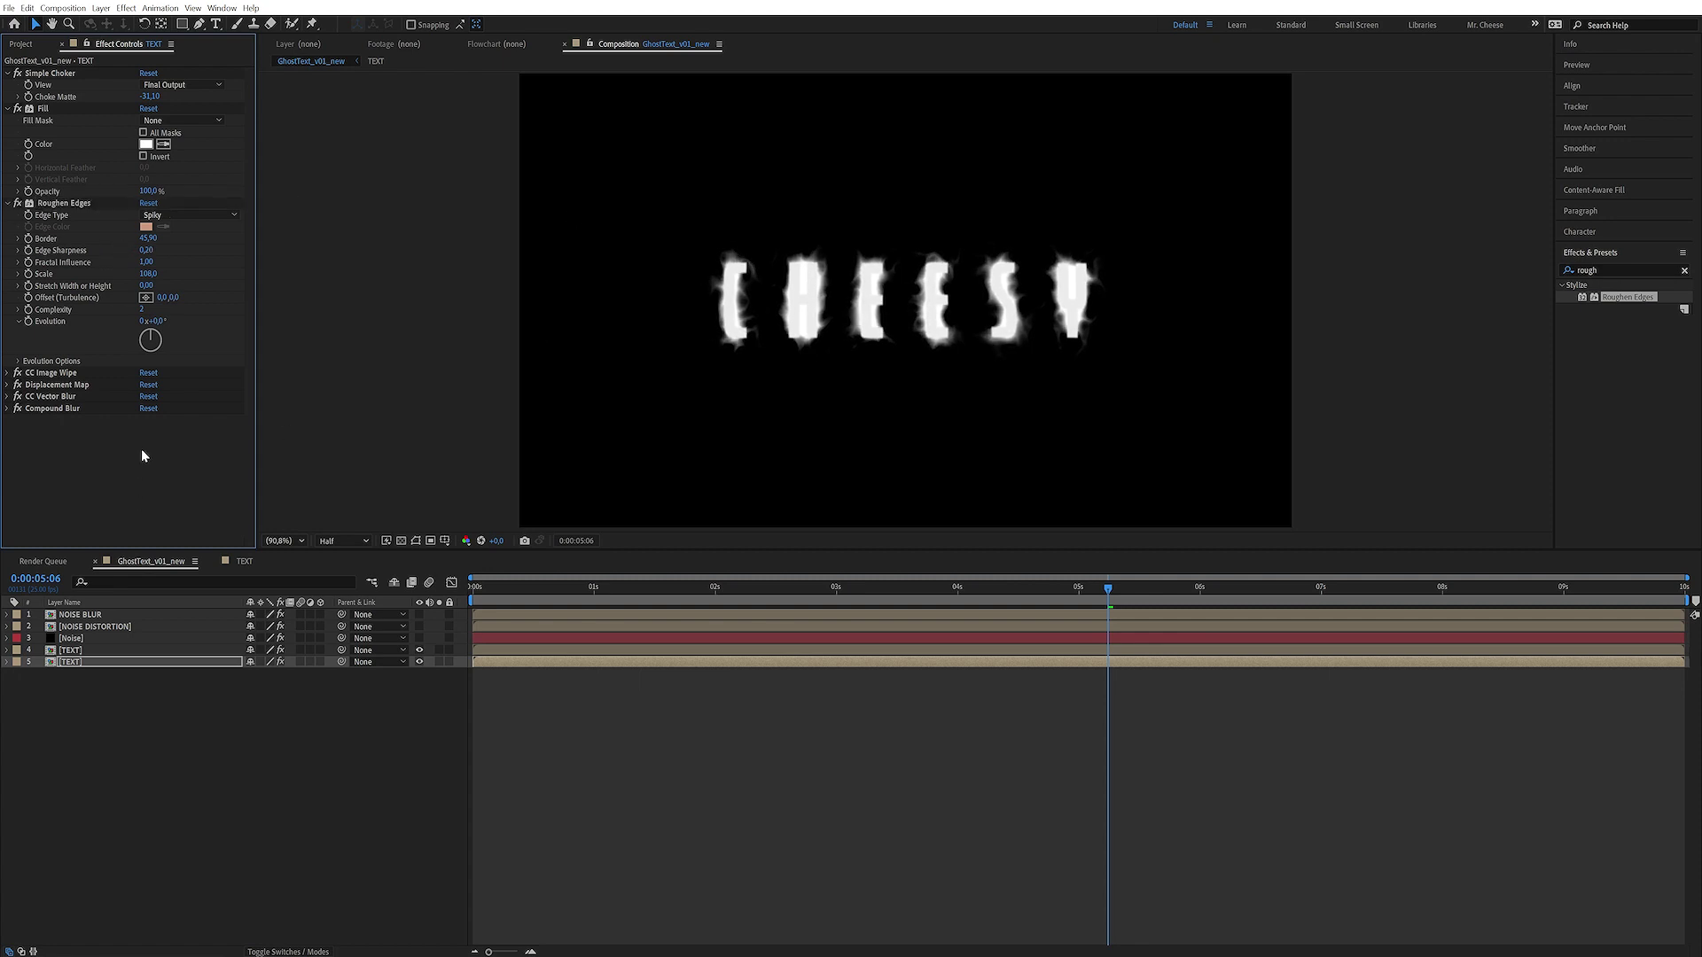
- Animate the Roughen Edges evolution with the expression time*60
left_click(29, 323, "alt")
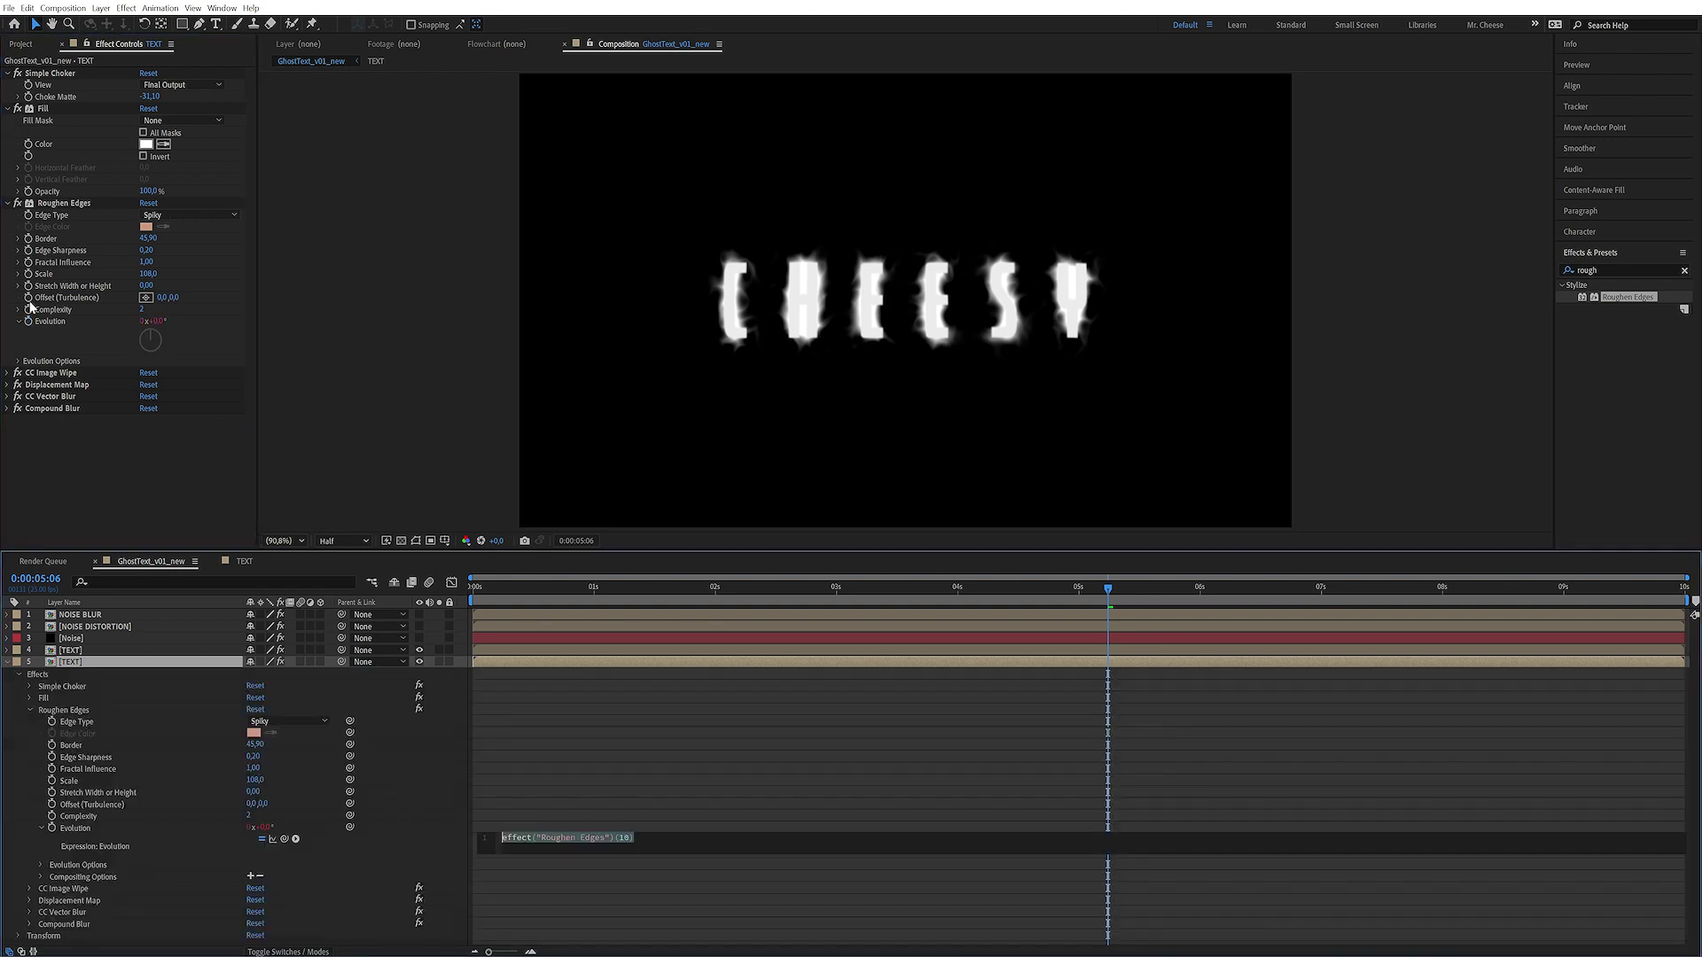
type("time")
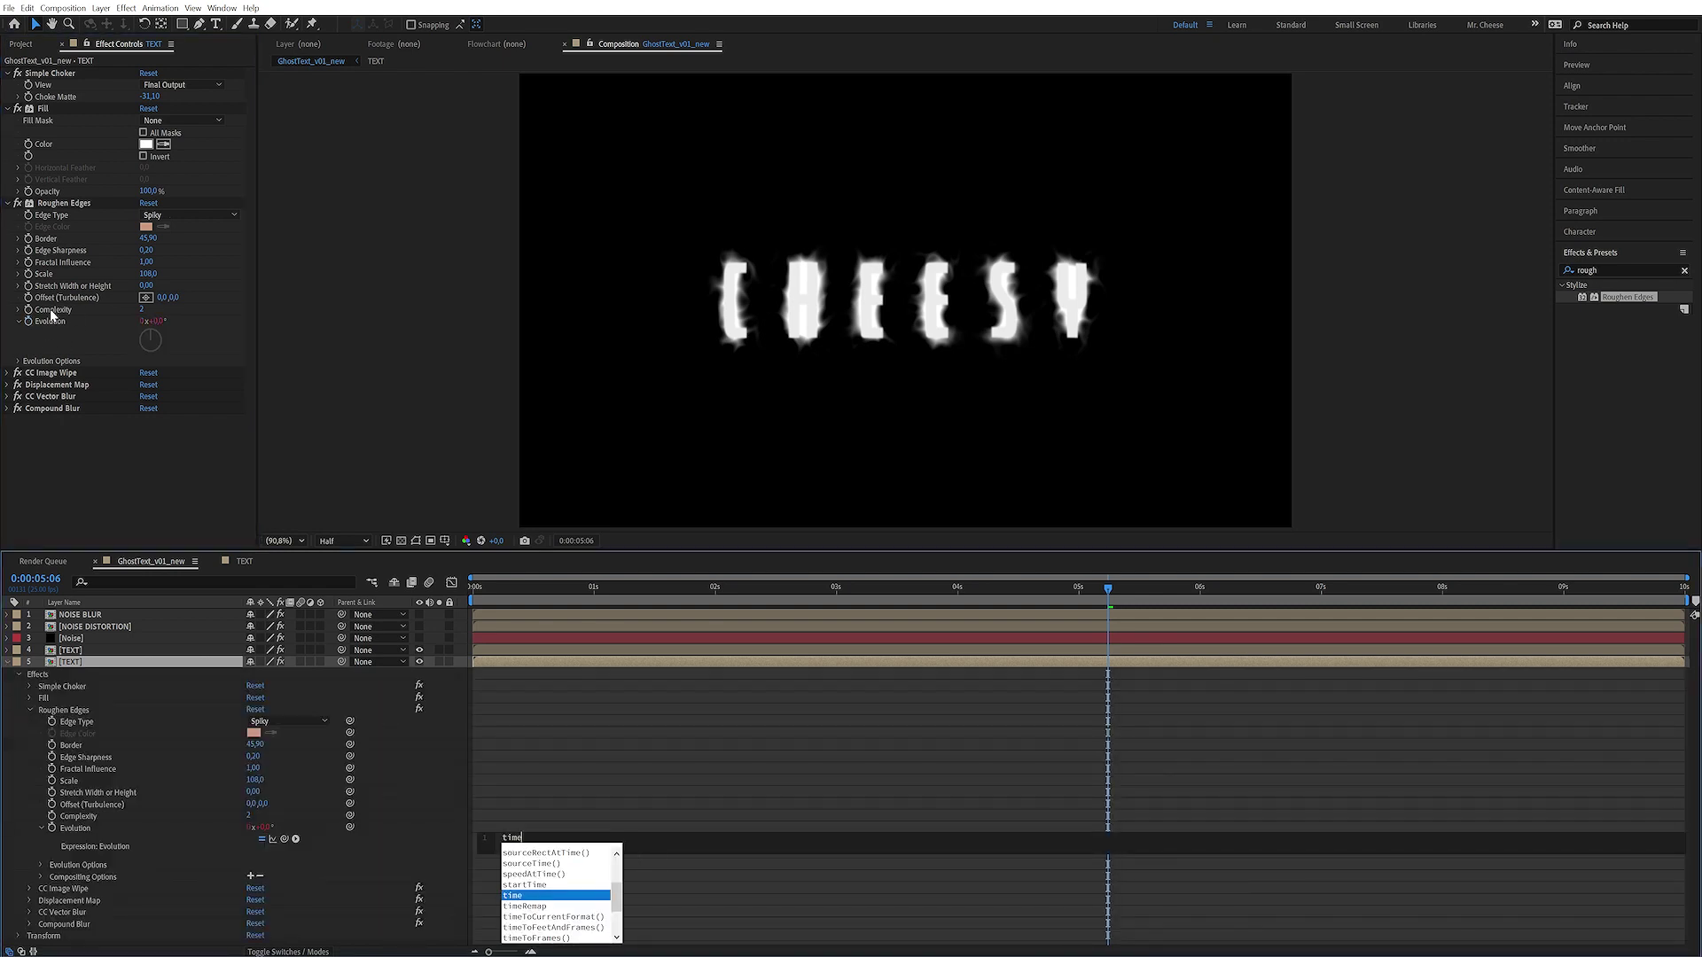
type("*60")
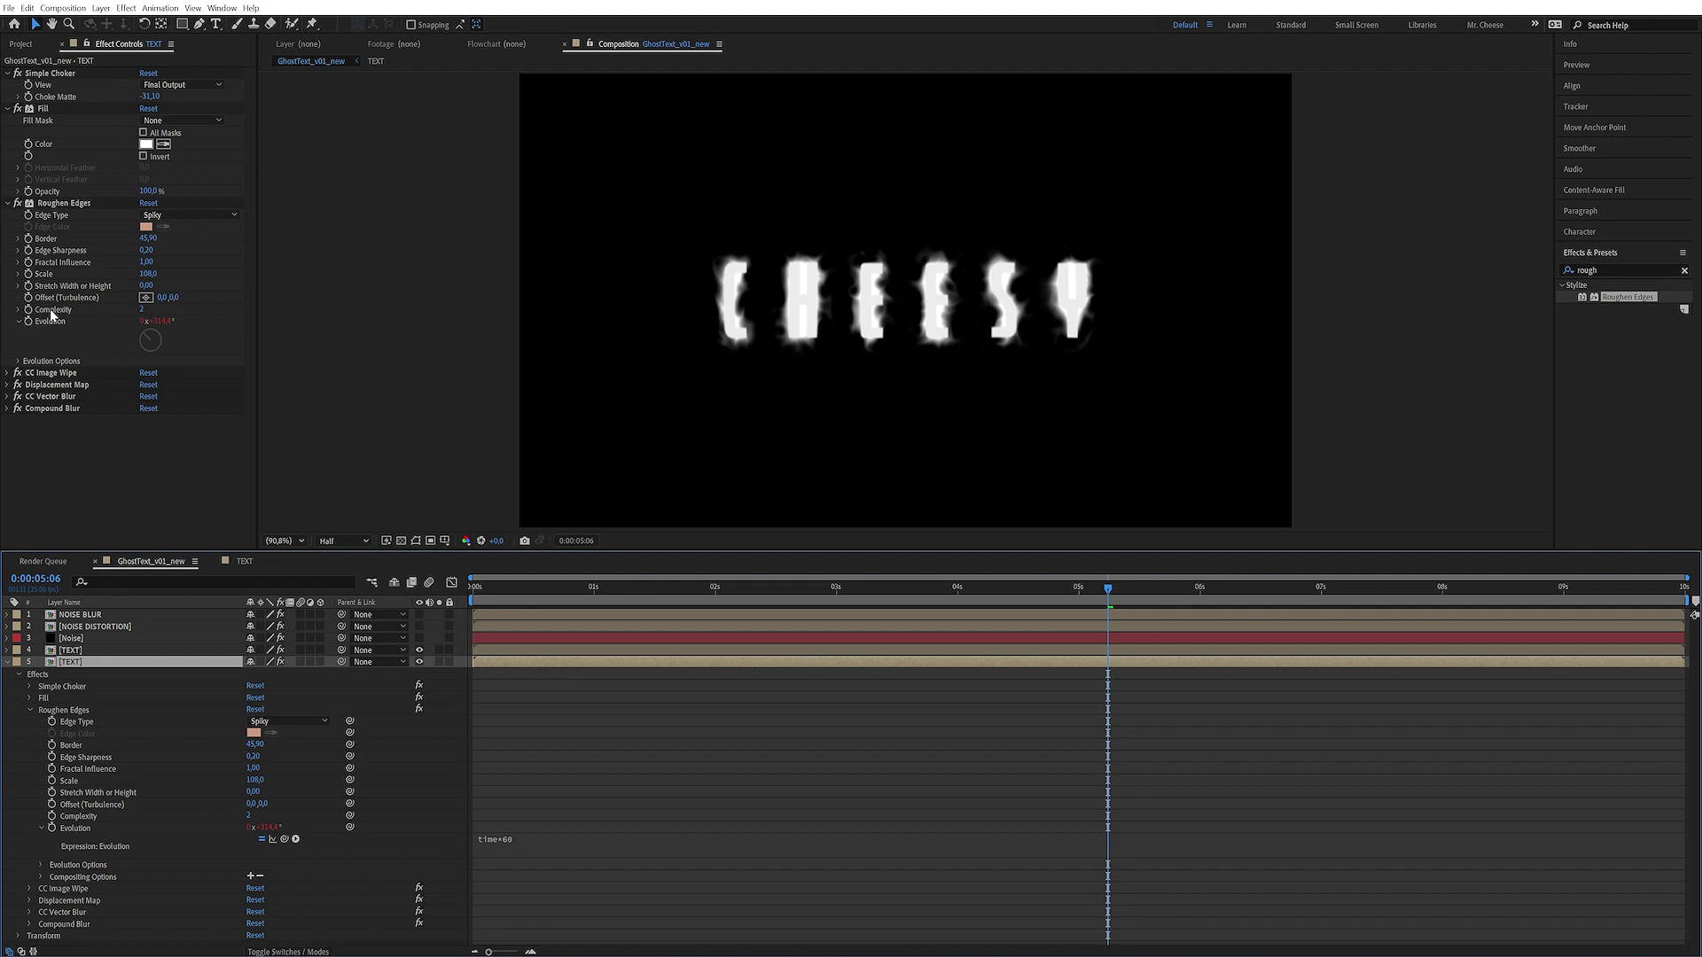
- Try 50% opacity on the lower TEXT layer, preview the animation and settle on 30%
left_click(114, 670)
key("t")
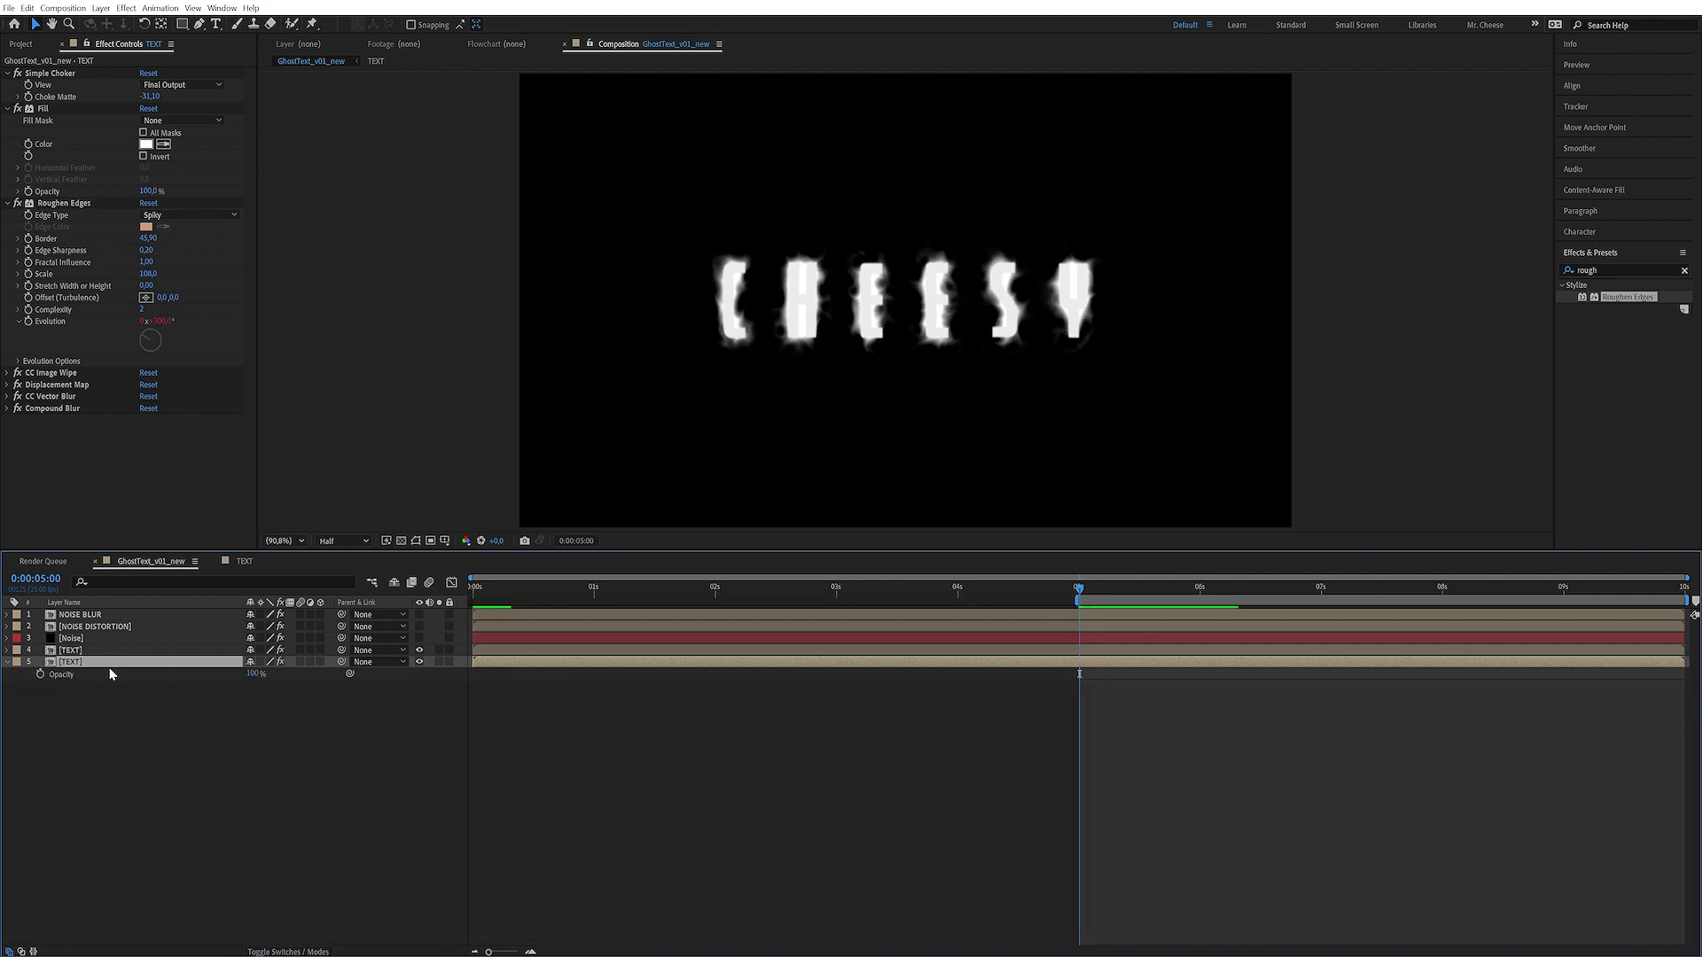
left_click(248, 678)
type("50")
key("Return")
key("space")
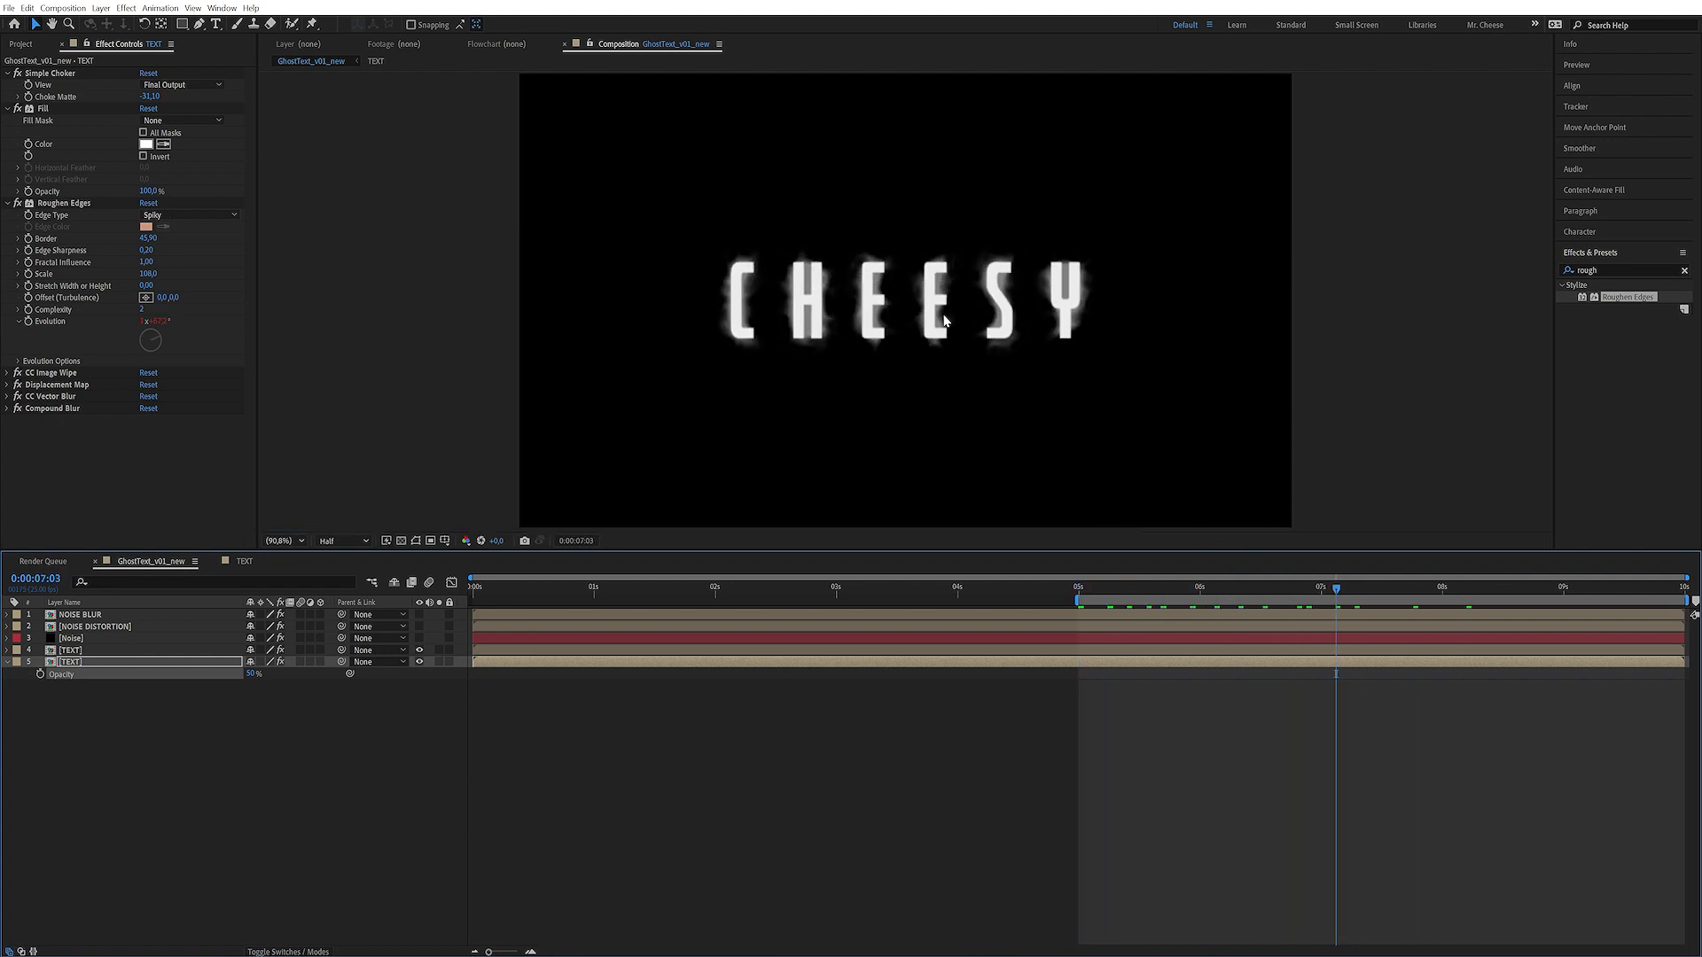
left_click(305, 730)
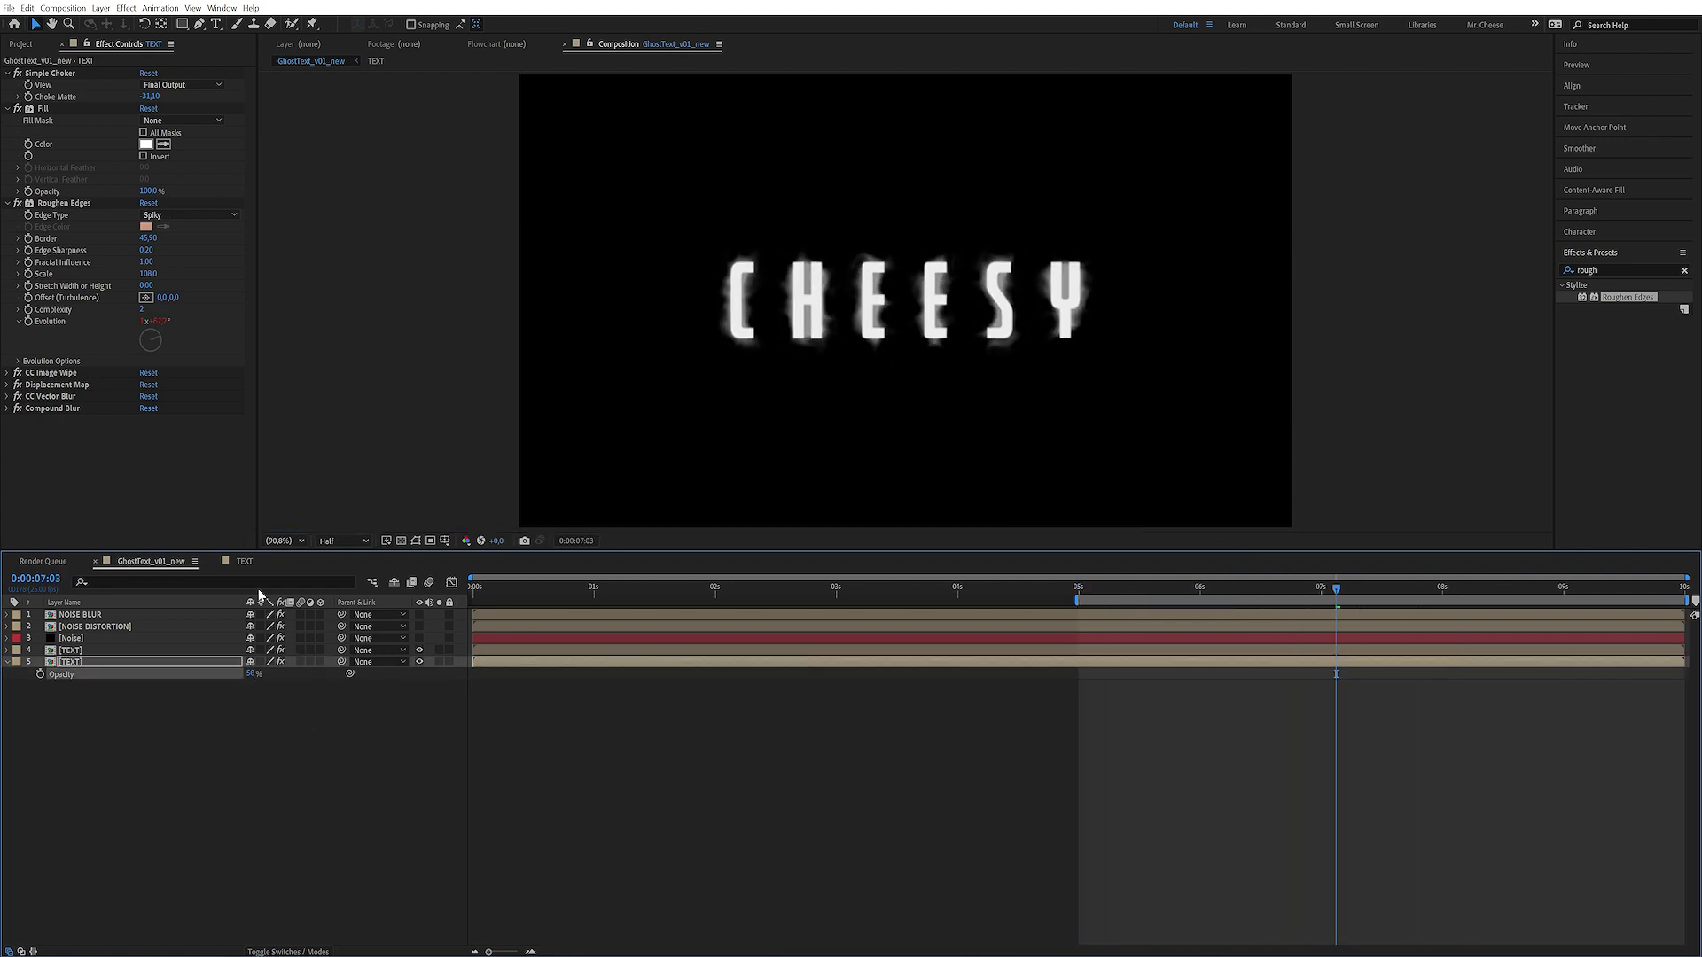
type("30")
key("Return")
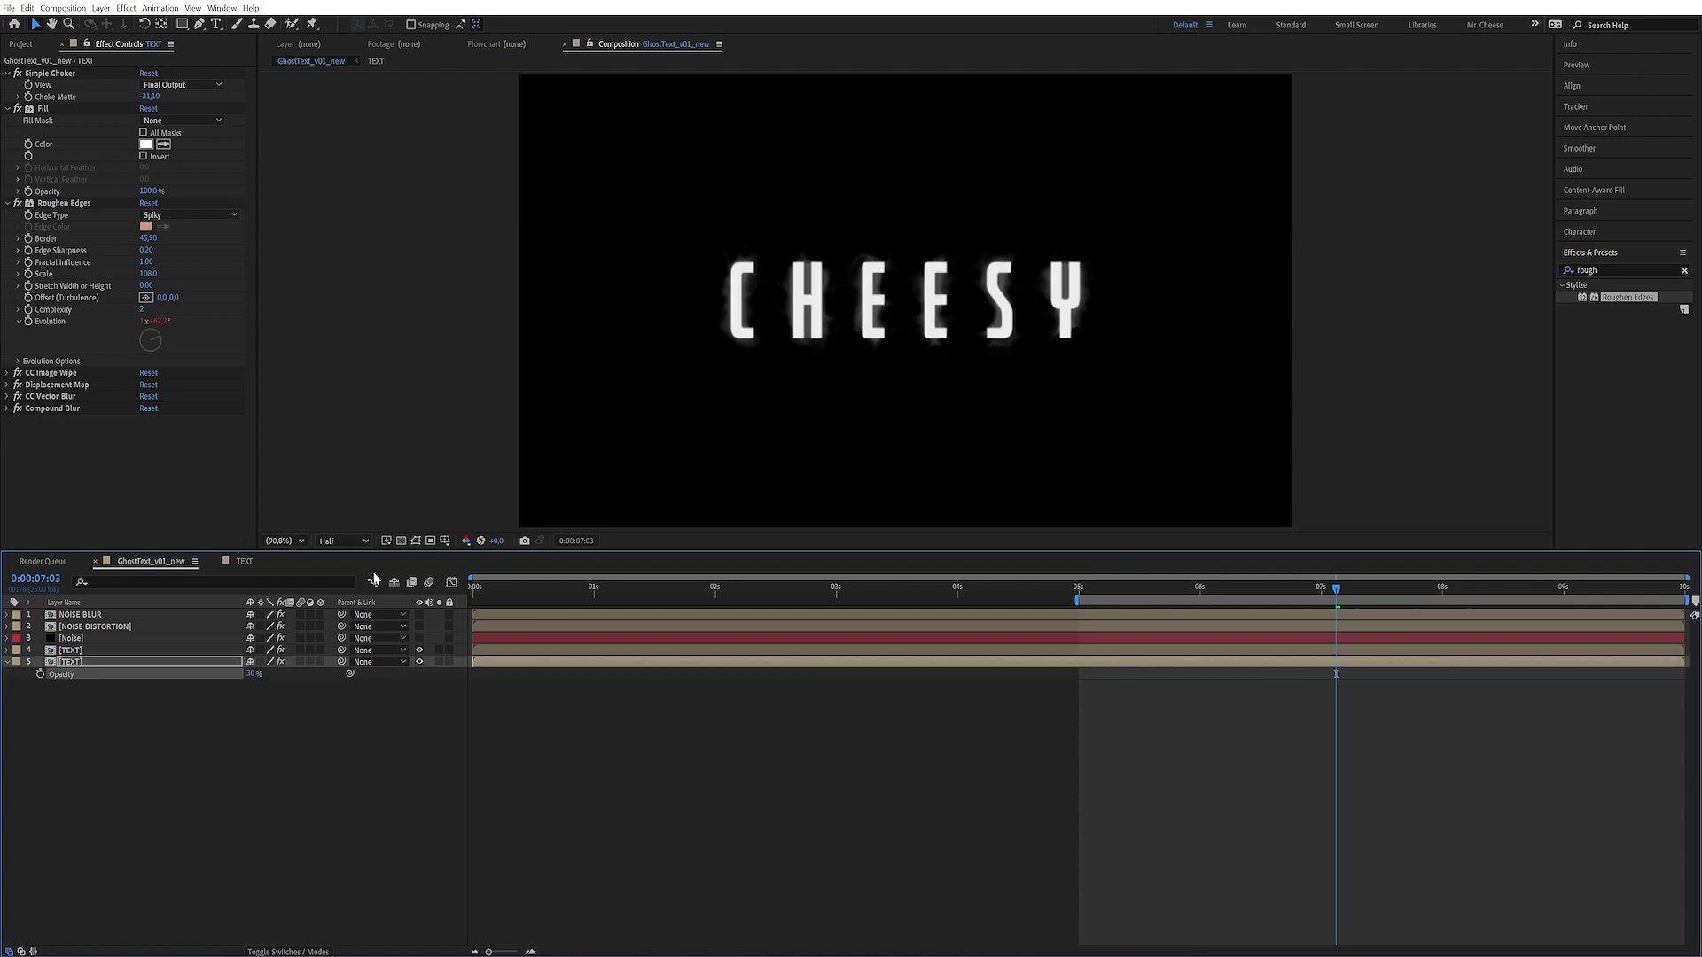
left_click_drag(1351, 594, 1177, 592)
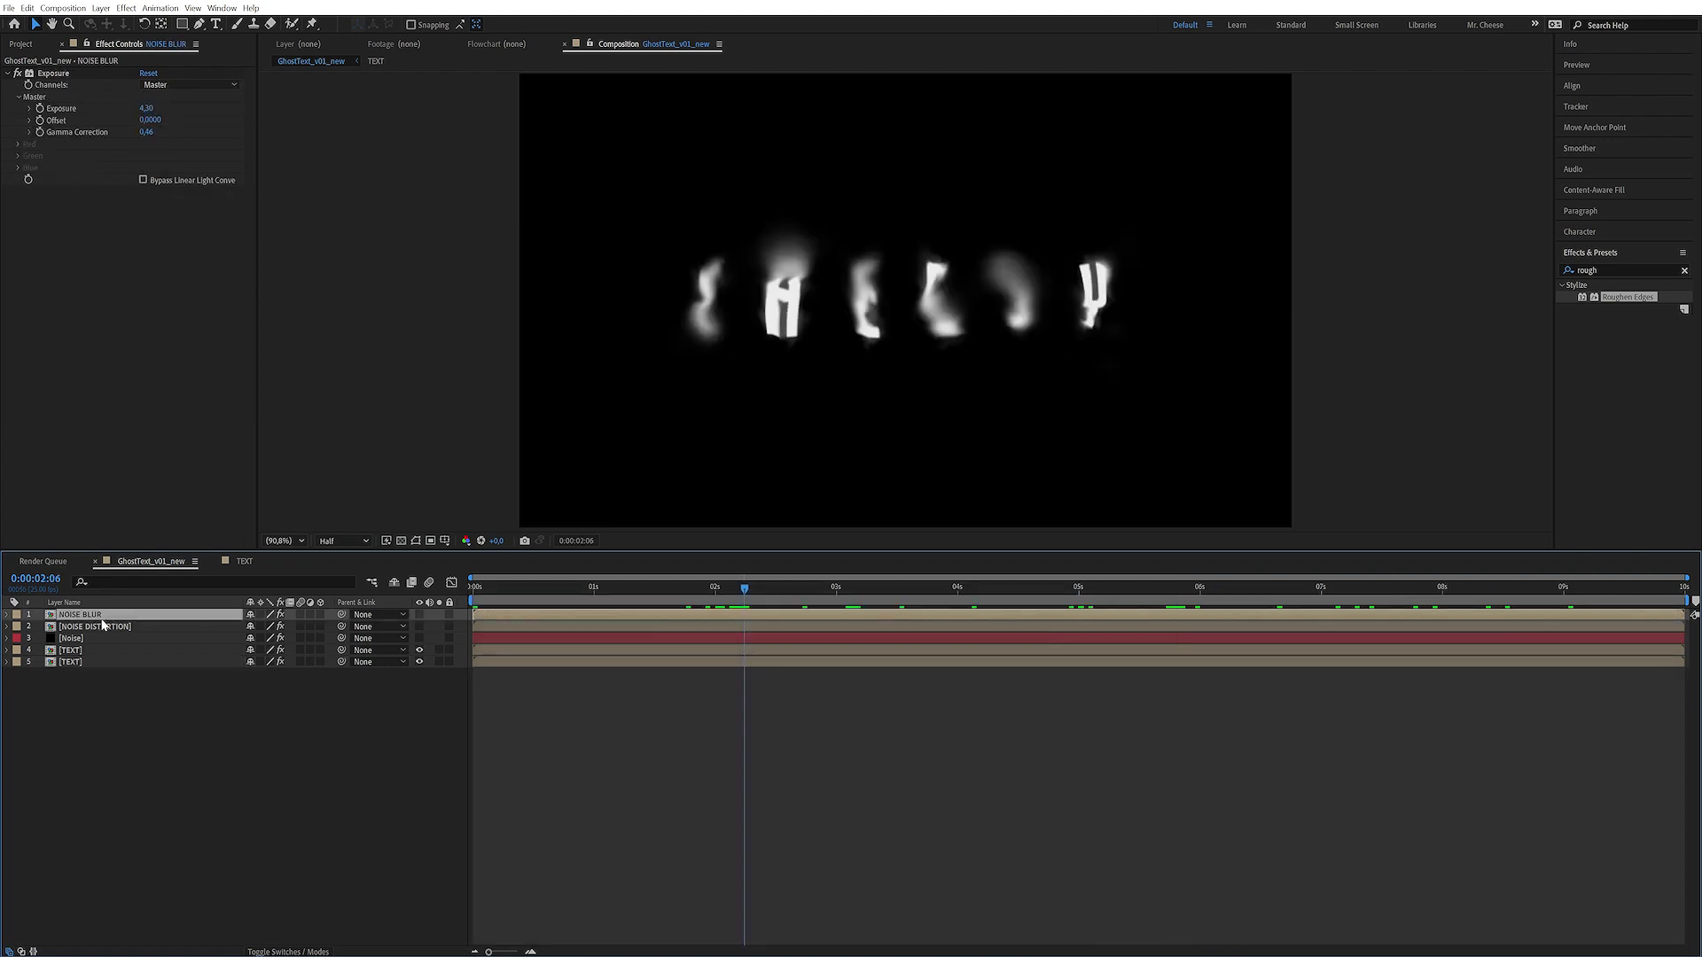
- Duplicate the NOISE BLUR layer and rename the copy NOISE COLOR
key("ctrl+d")
mouse_move(117, 615)
left_mouse_down()
mouse_move(121, 653)
mouse_move(119, 623)
left_mouse_up()
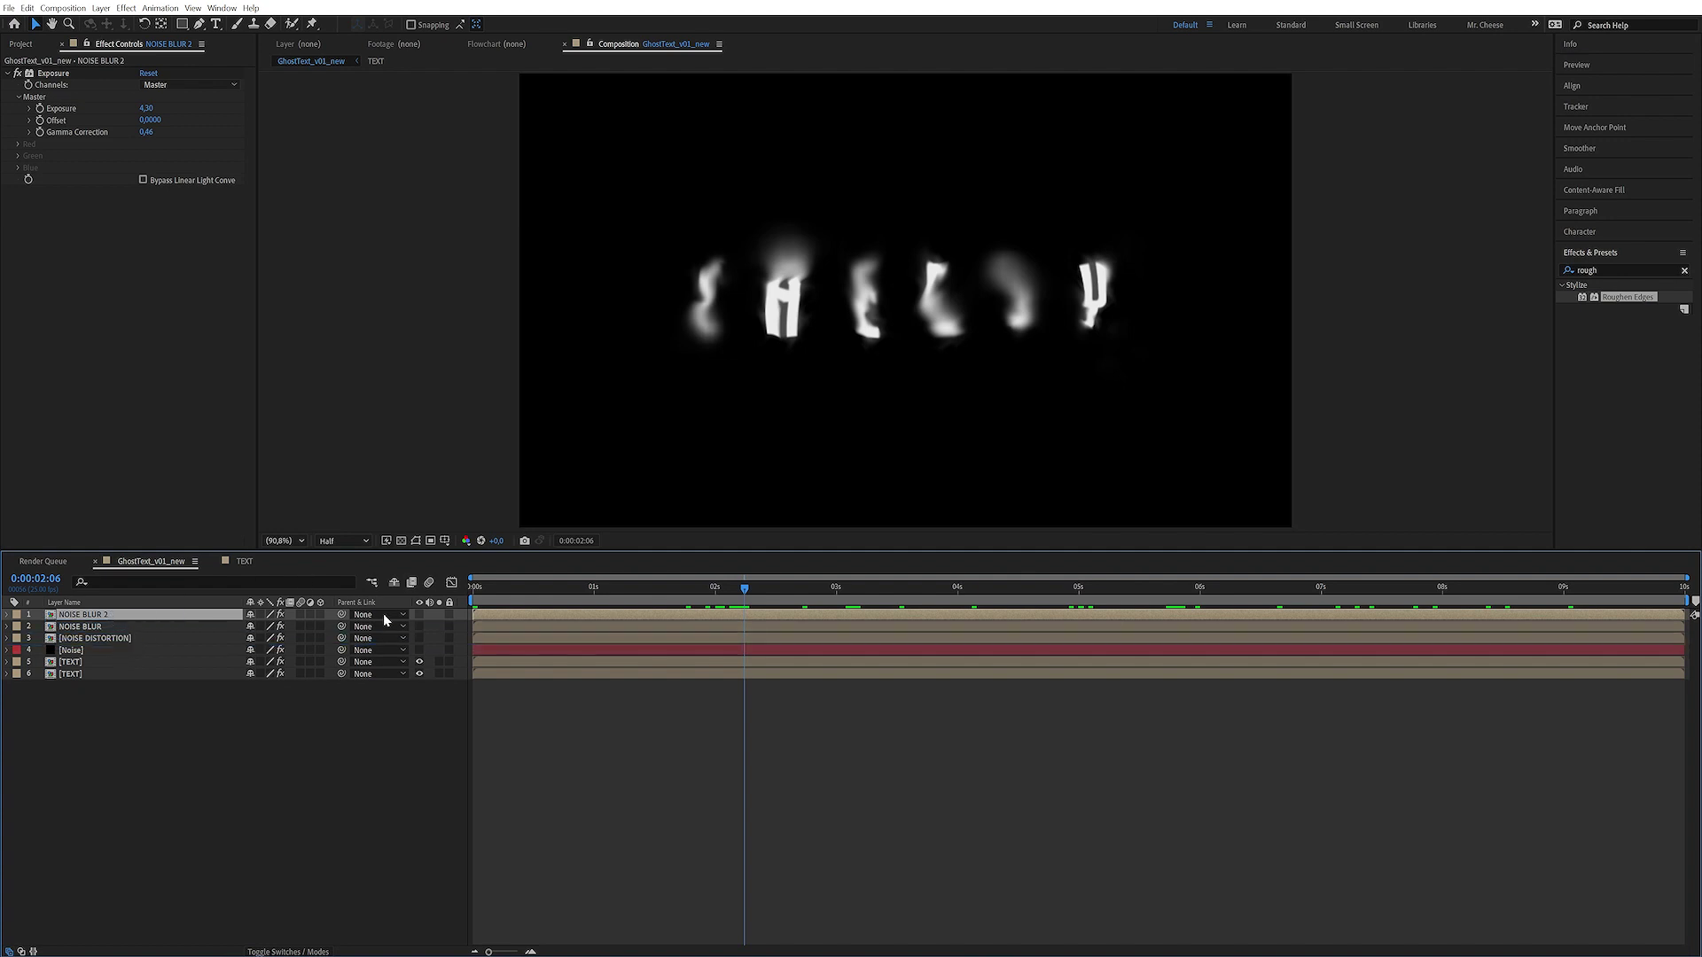
key("Return")
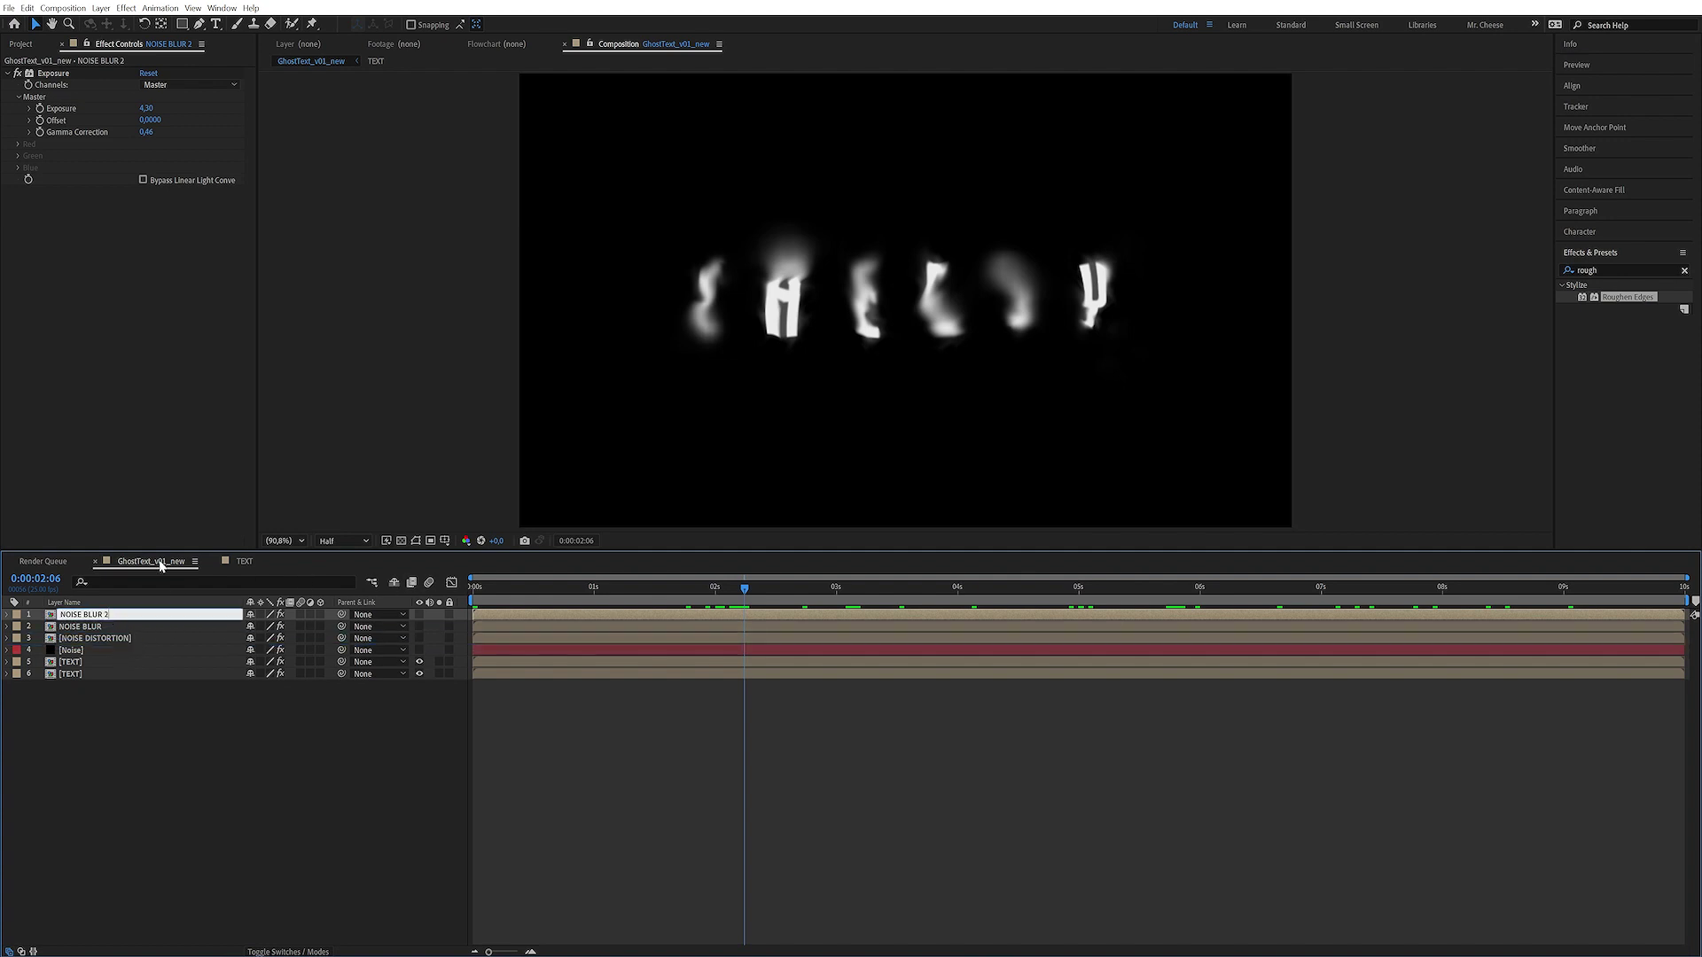
type("NOISE COLOR")
key("Return")
- Replace the Exposure effect on the NOISE COLOR layer with a Tint effect
left_click(89, 382)
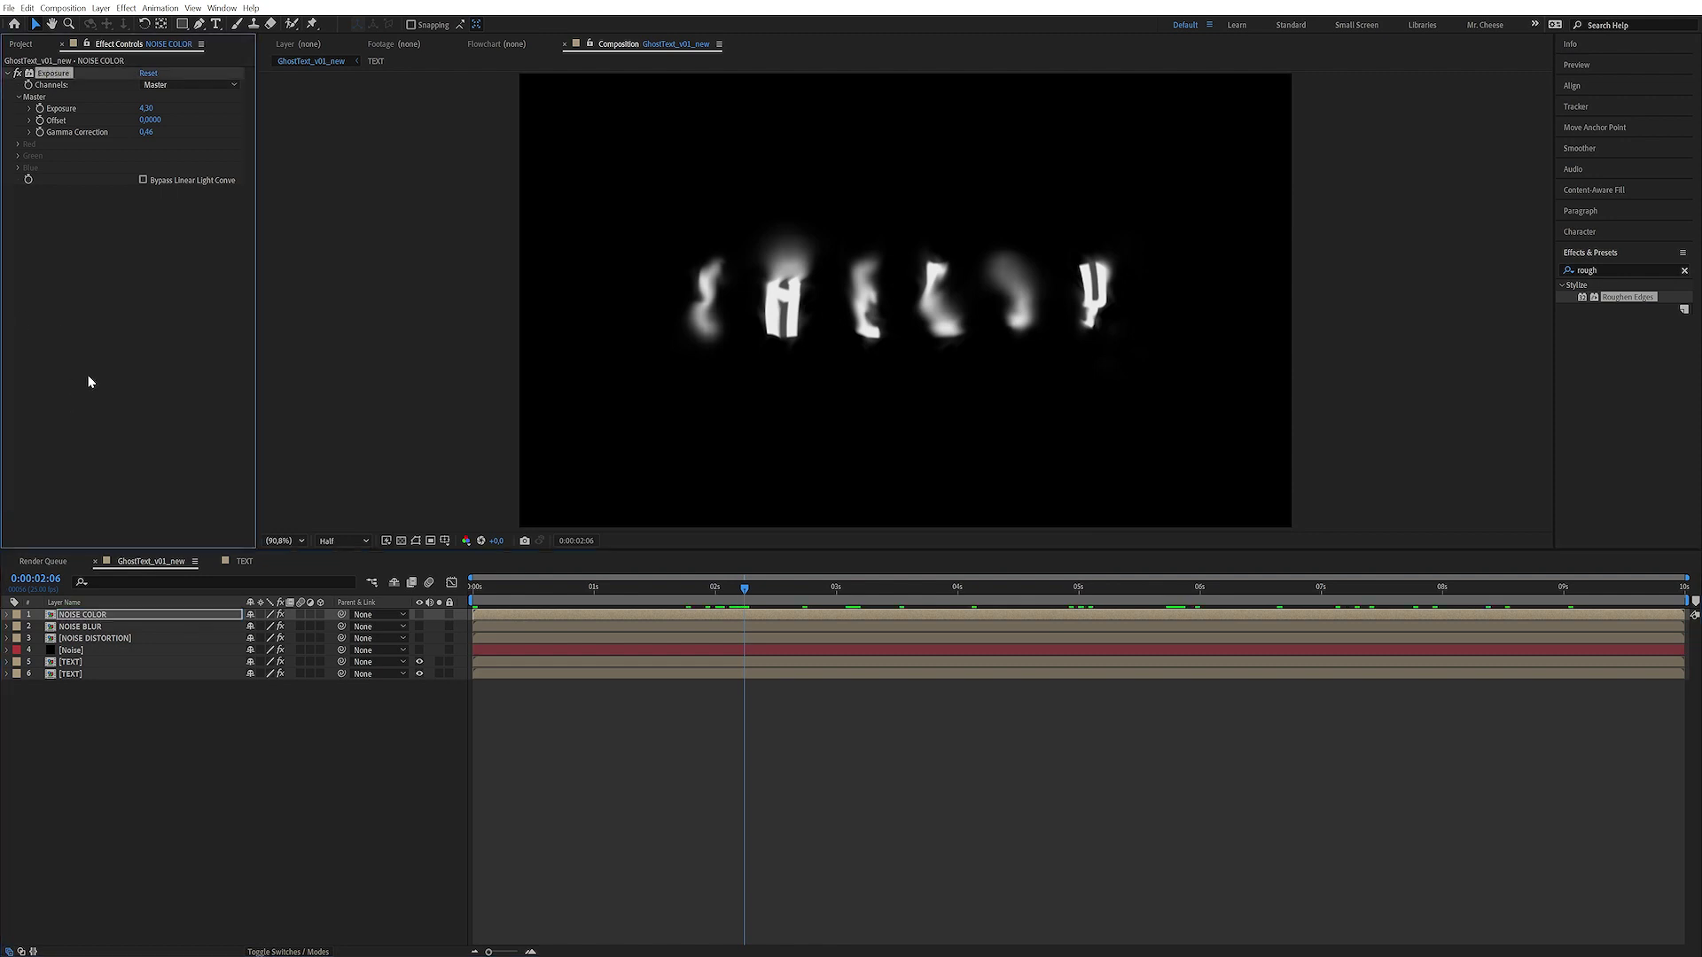
key("Delete")
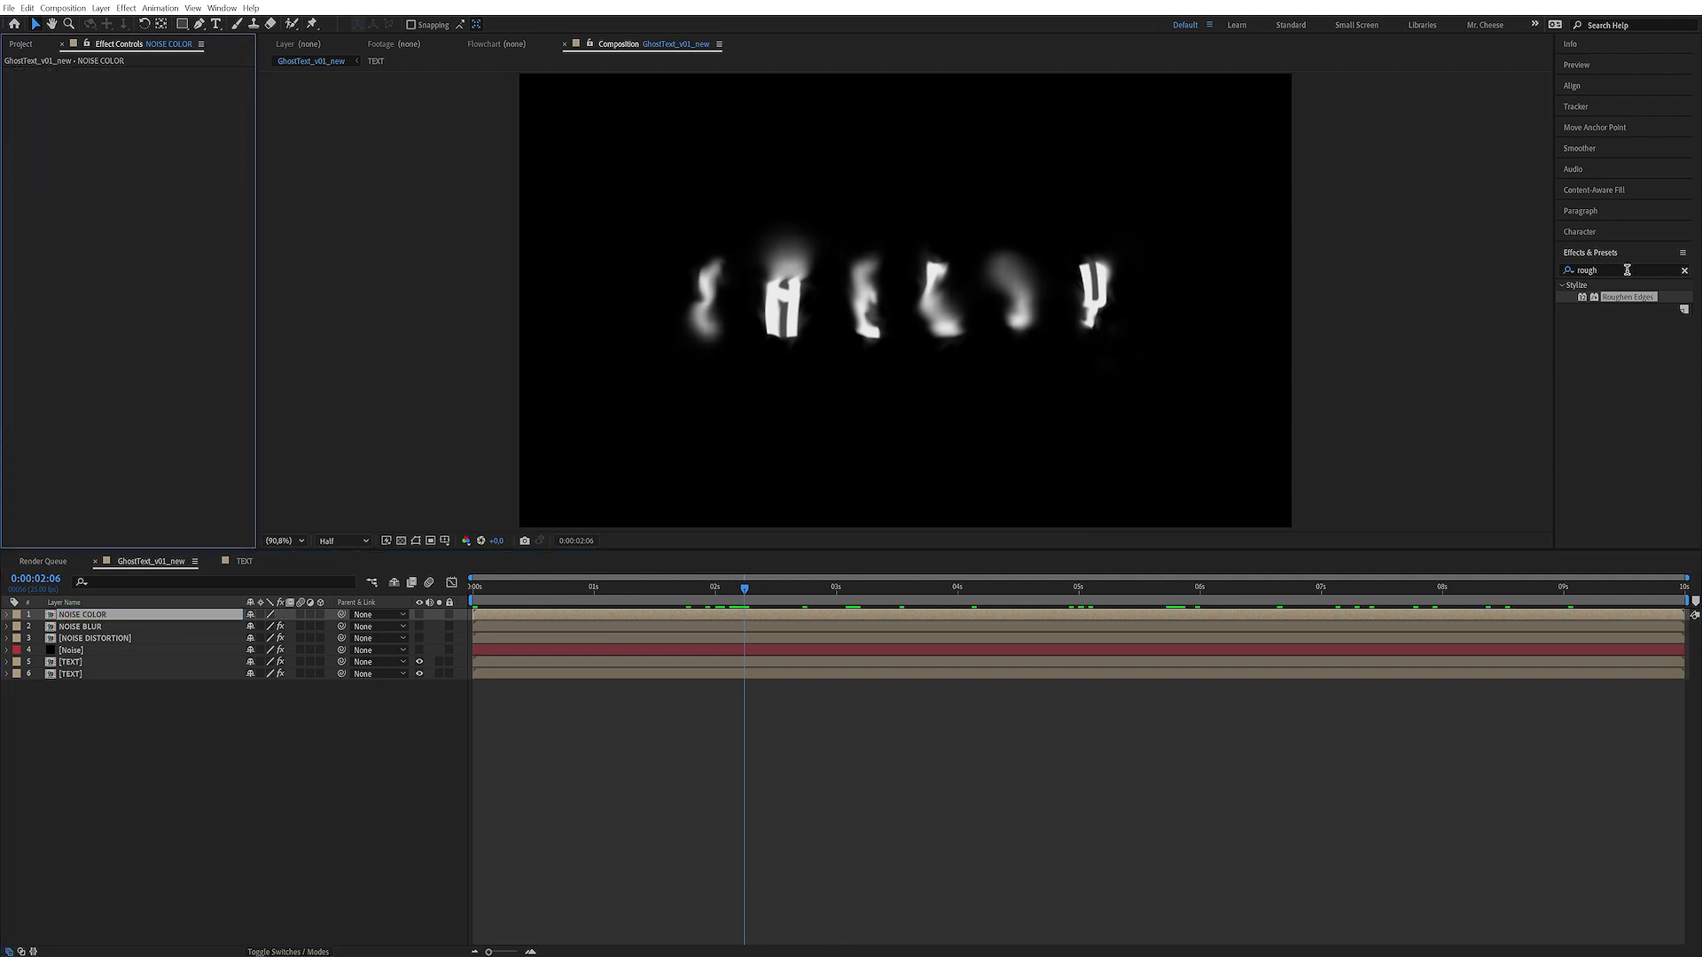
left_click(1627, 270)
type("tint")
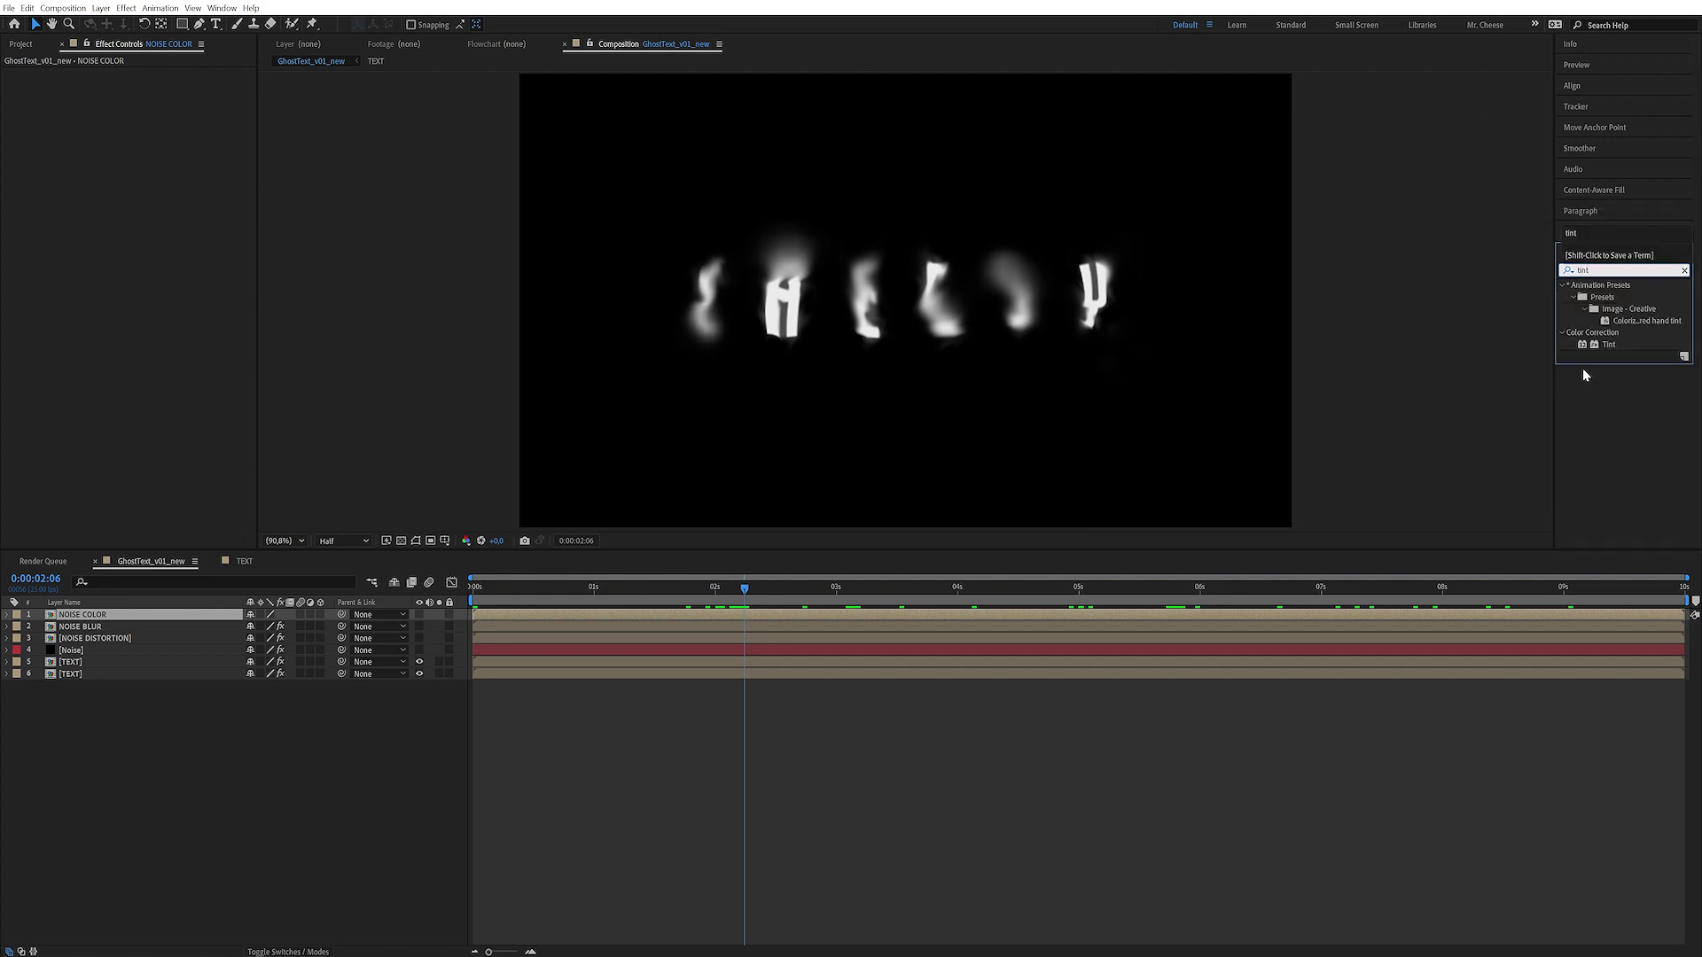
double_click(1608, 344)
- Map black to a saturated blue in the Tint effect and make the NOISE COLOR layer visible
left_click(147, 85)
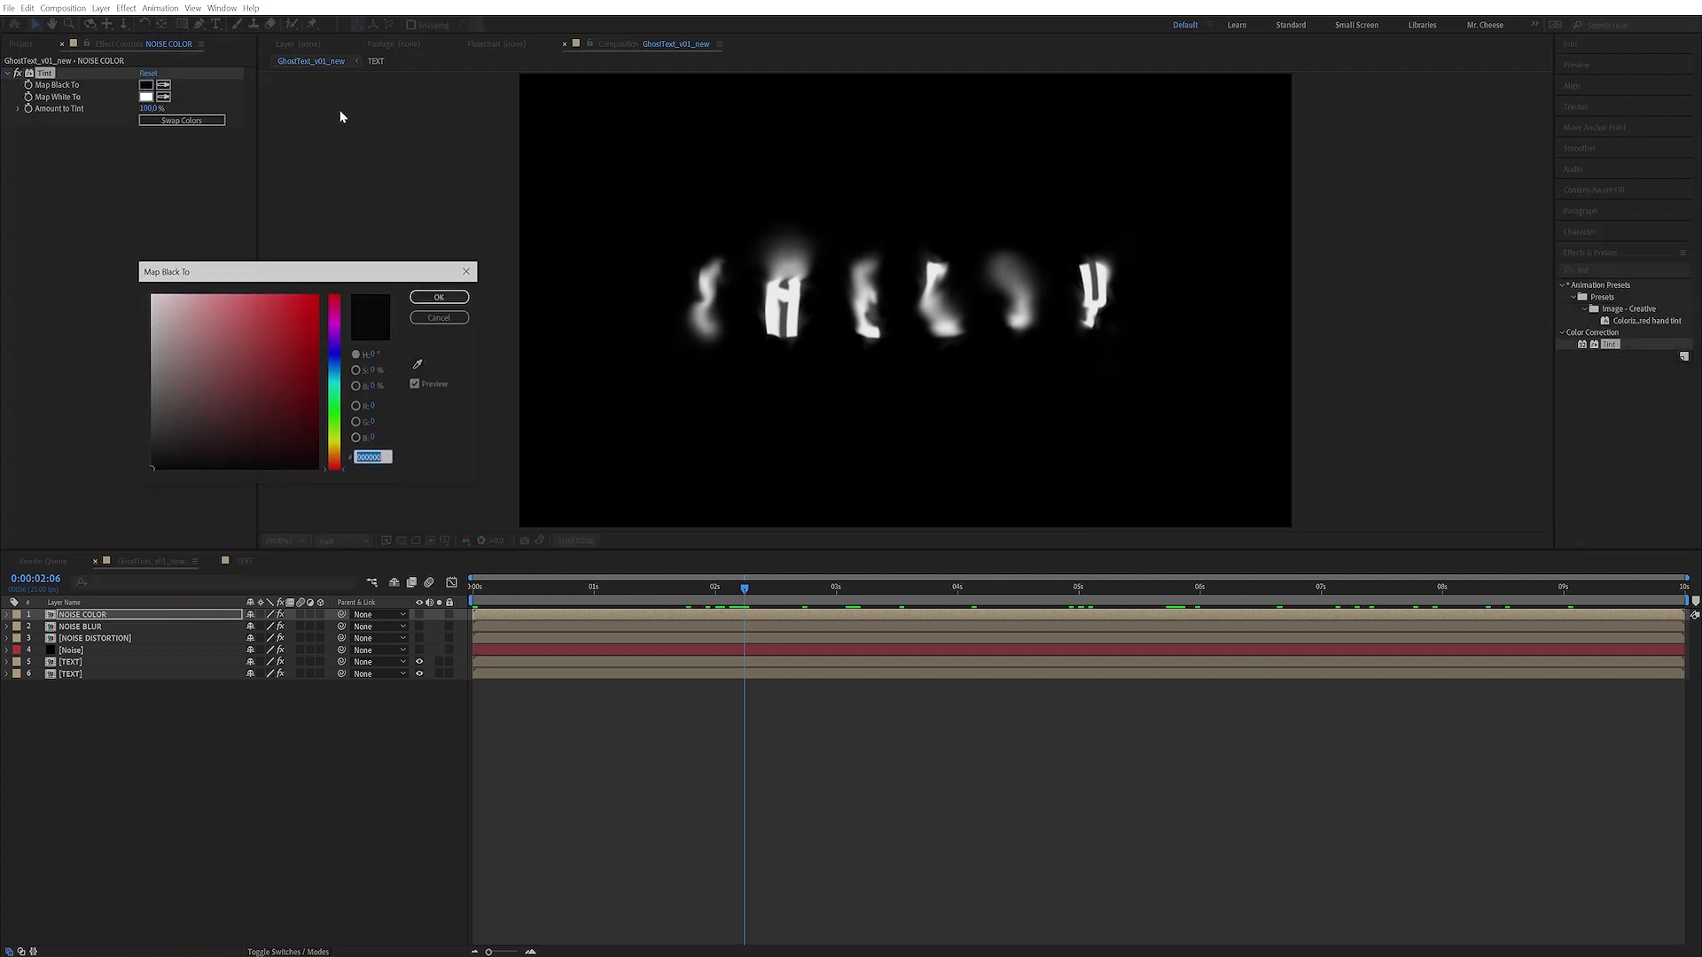
mouse_move(341, 372)
left_mouse_down()
mouse_move(301, 316)
mouse_move(315, 334)
left_mouse_up()
left_click(440, 297)
left_click(419, 614)
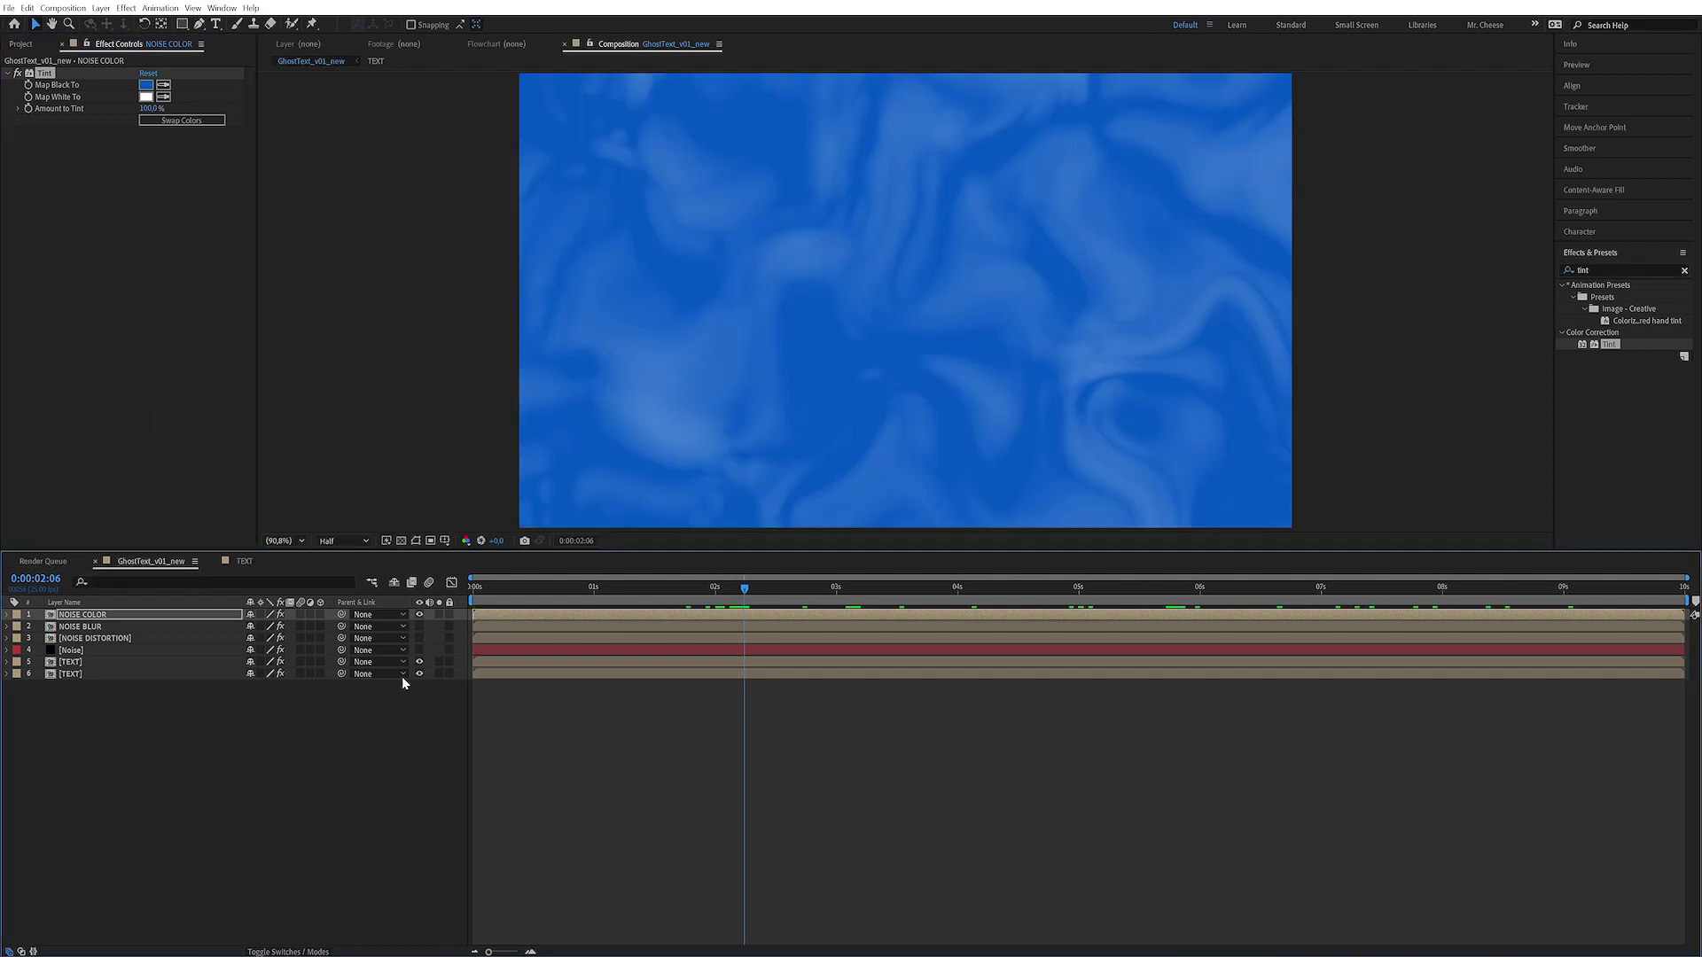
- Set the NOISE COLOR layer's blending mode to Color and preserve the underlying transparency so it tints only the text
key("F4")
left_click(216, 396)
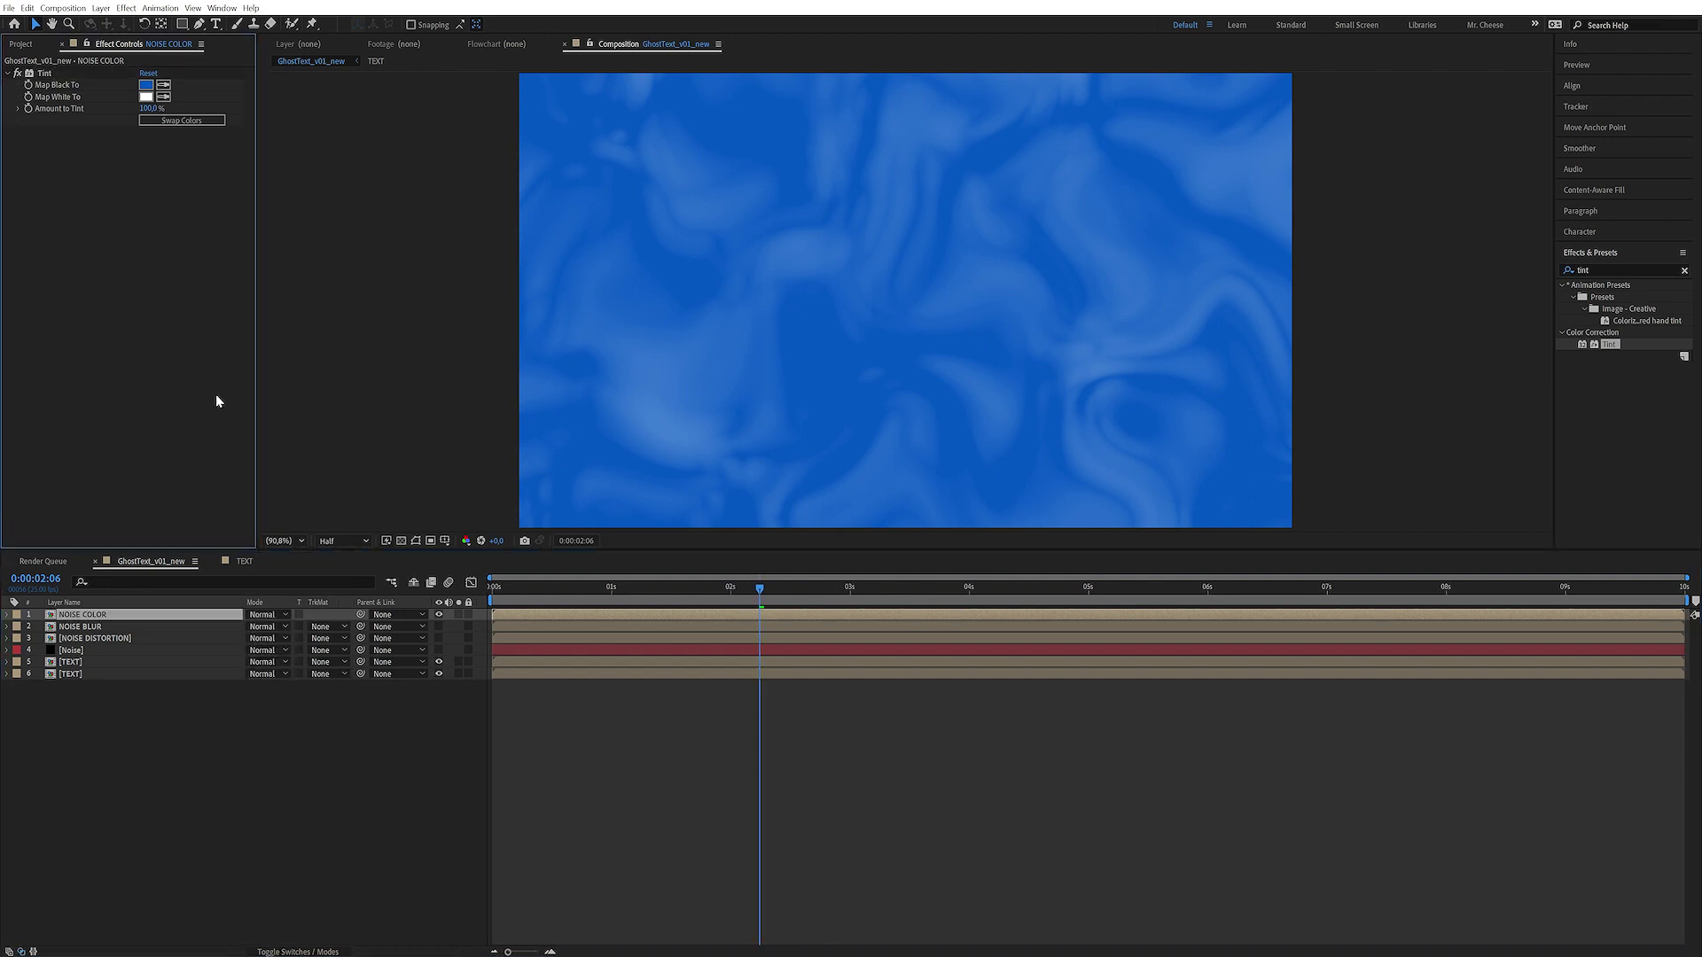
left_click(275, 615)
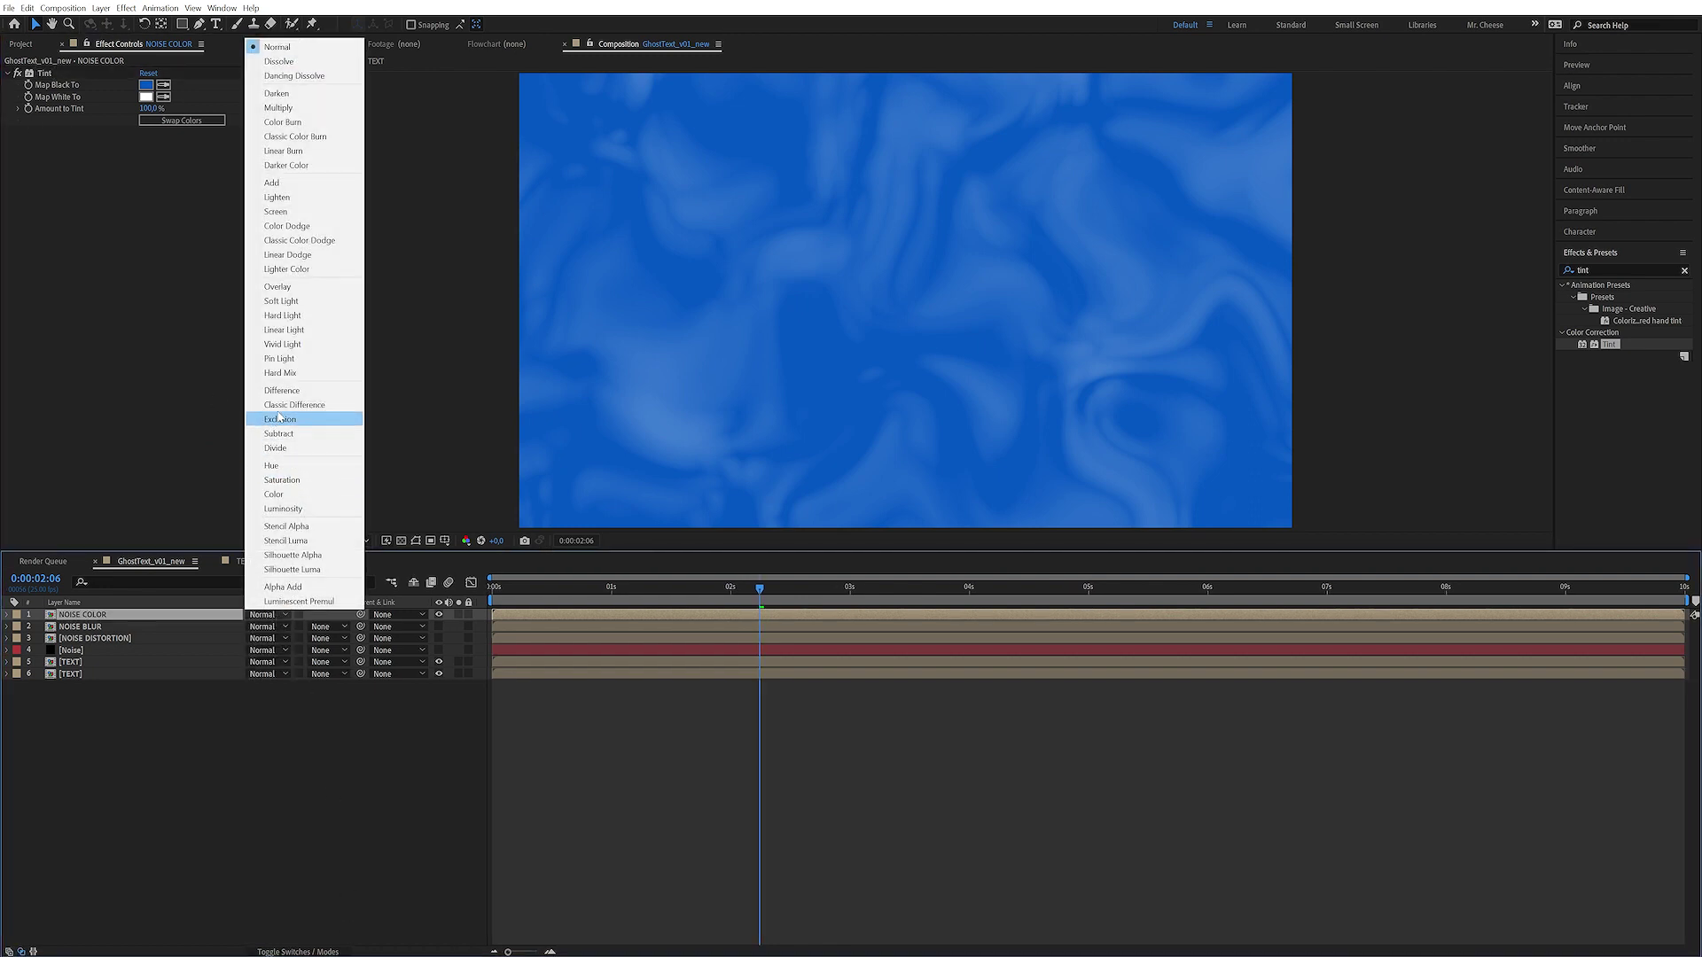
left_click(275, 494)
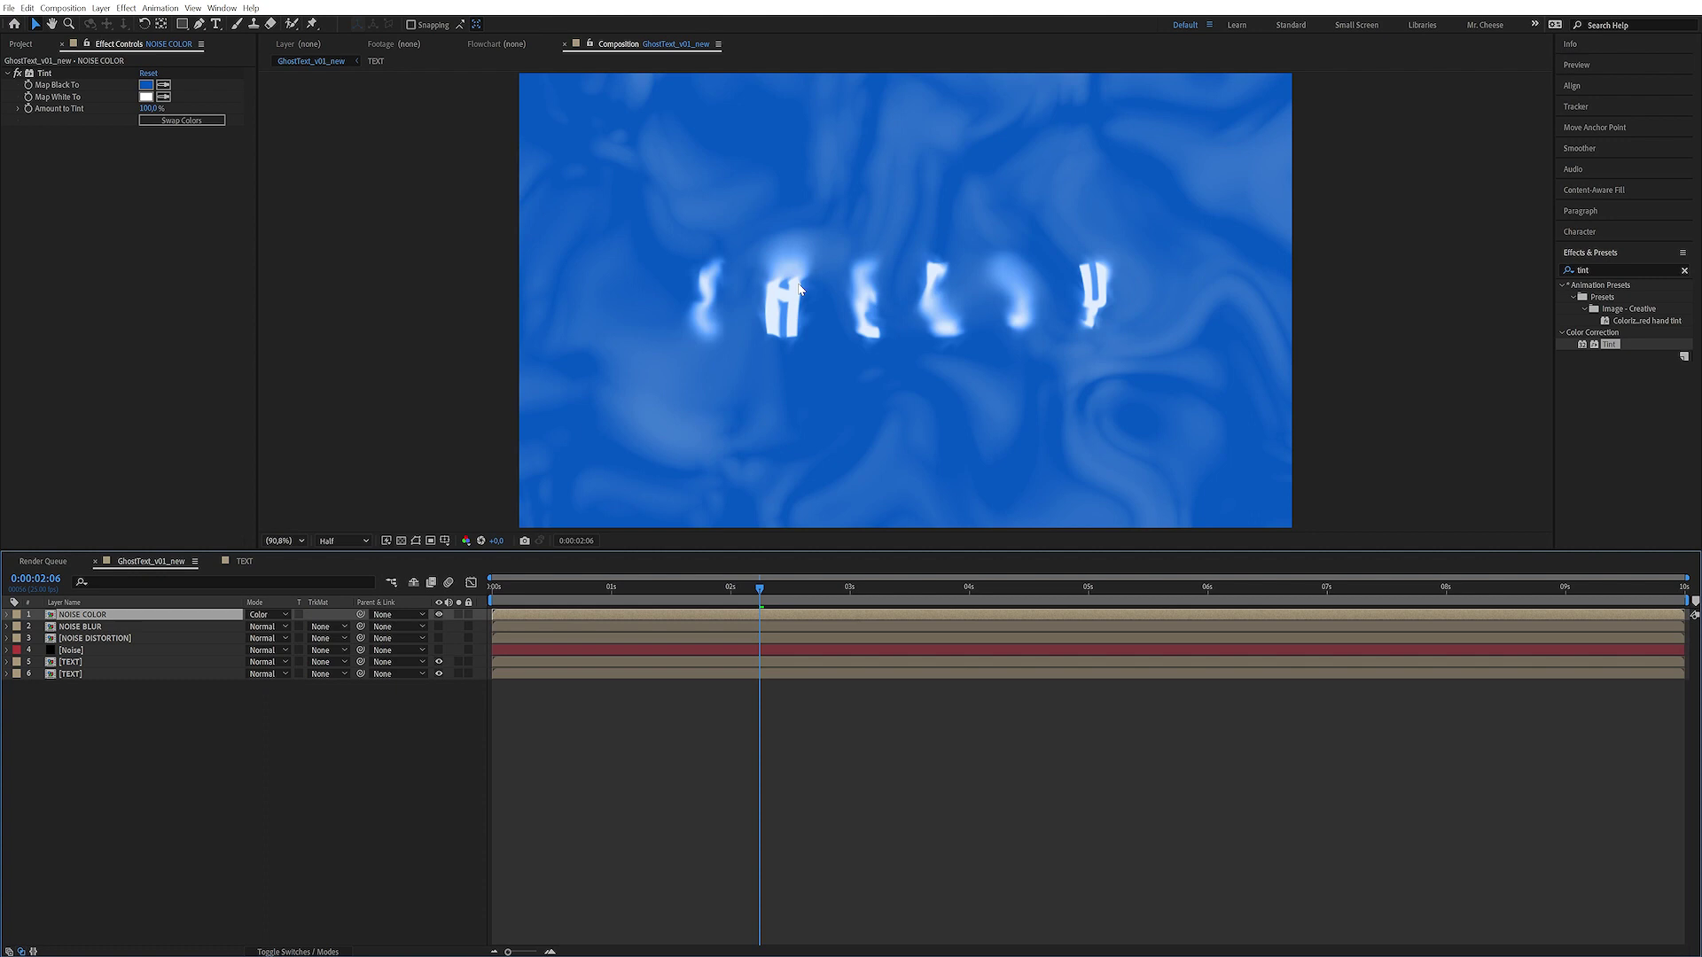
mouse_move(758, 596)
left_mouse_down()
mouse_move(665, 590)
mouse_move(884, 590)
mouse_move(743, 593)
mouse_move(760, 590)
left_mouse_up()
left_click(298, 614)
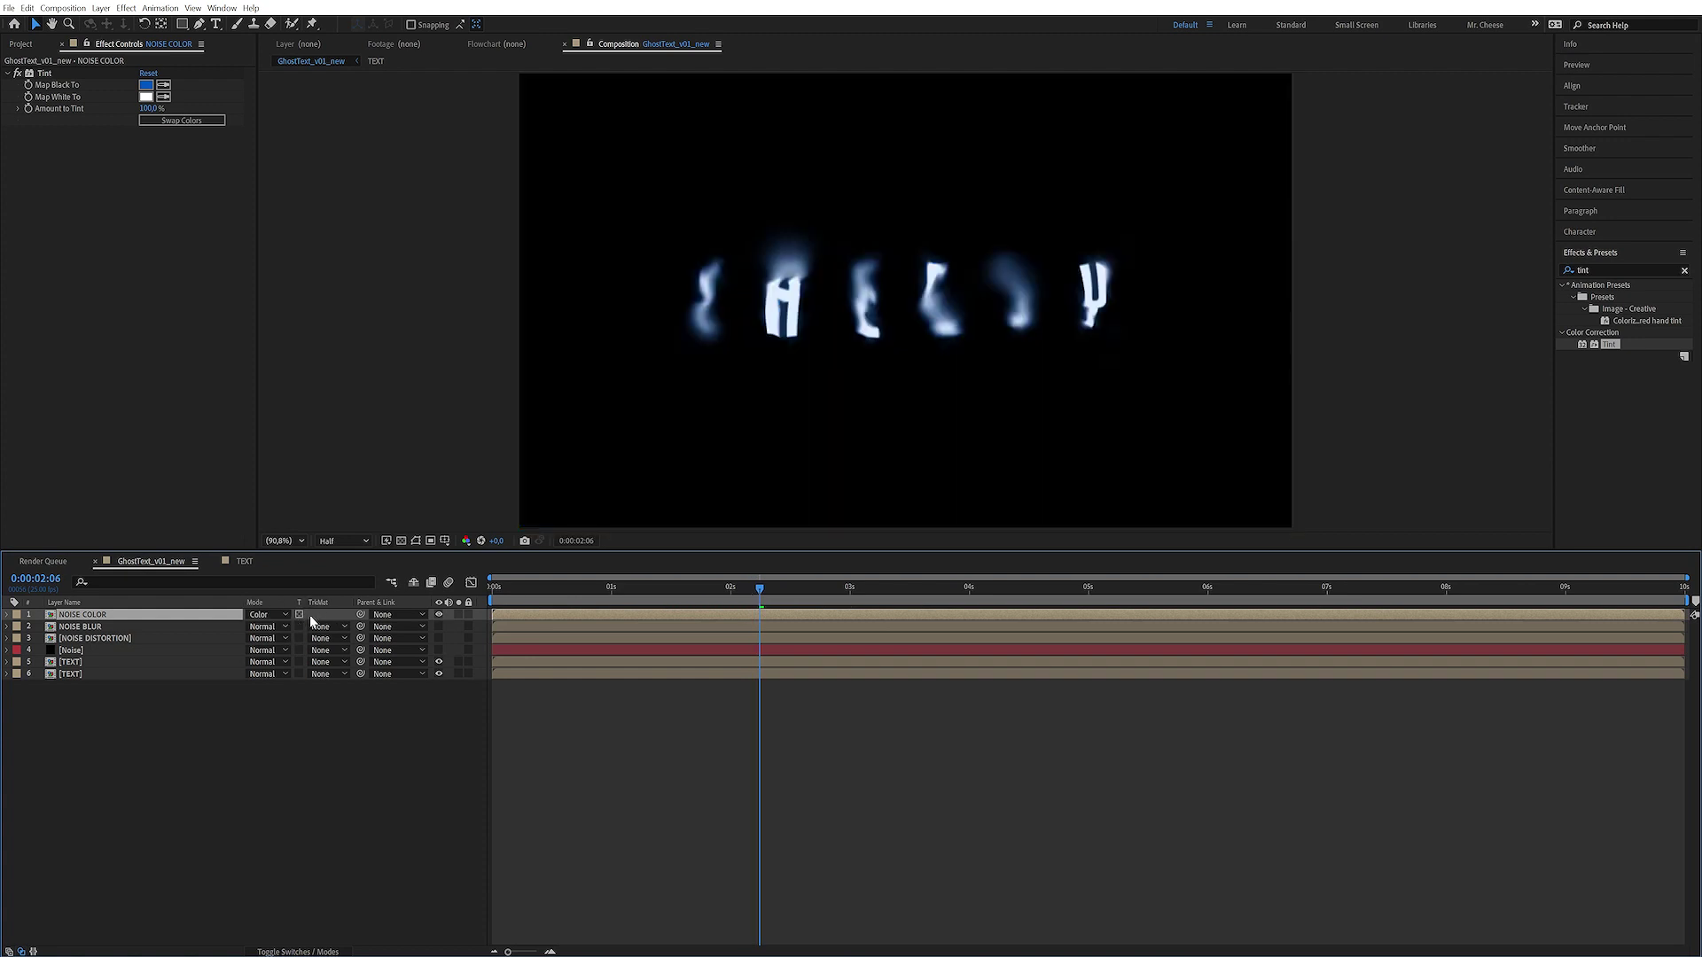
- Scrub through the tinted text just before 2 seconds and inspect it against the transparency grid
mouse_move(729, 588)
left_mouse_down()
mouse_move(656, 589)
mouse_move(727, 590)
left_mouse_up()
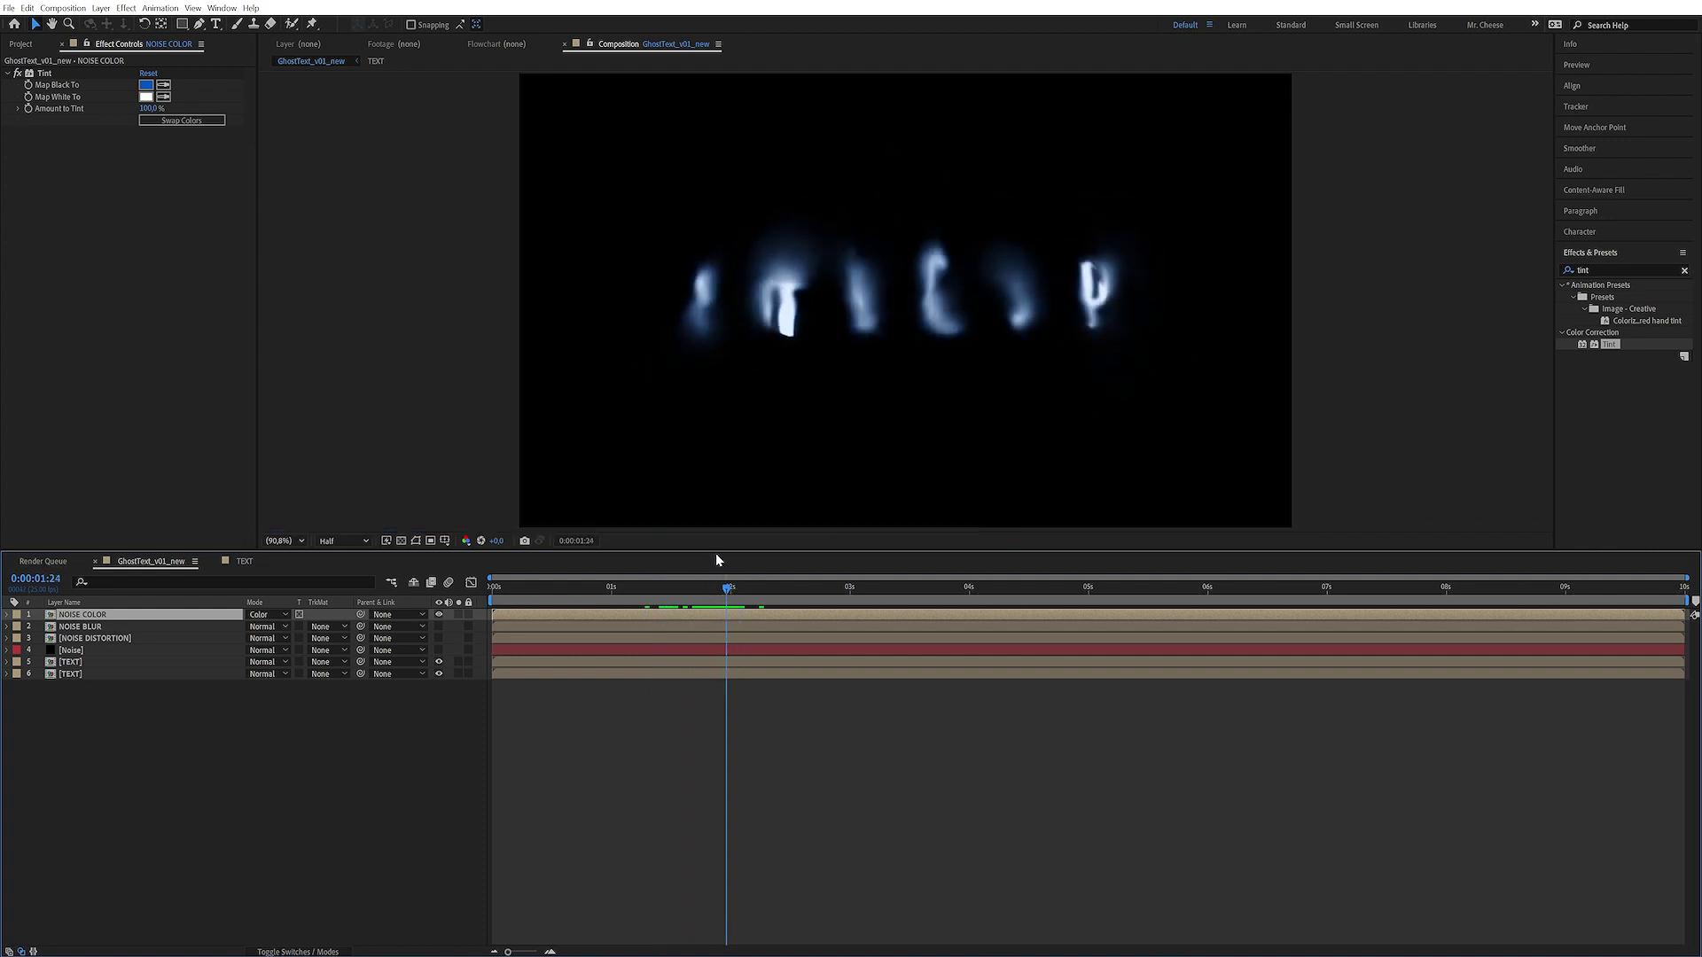
key("Page_Up")
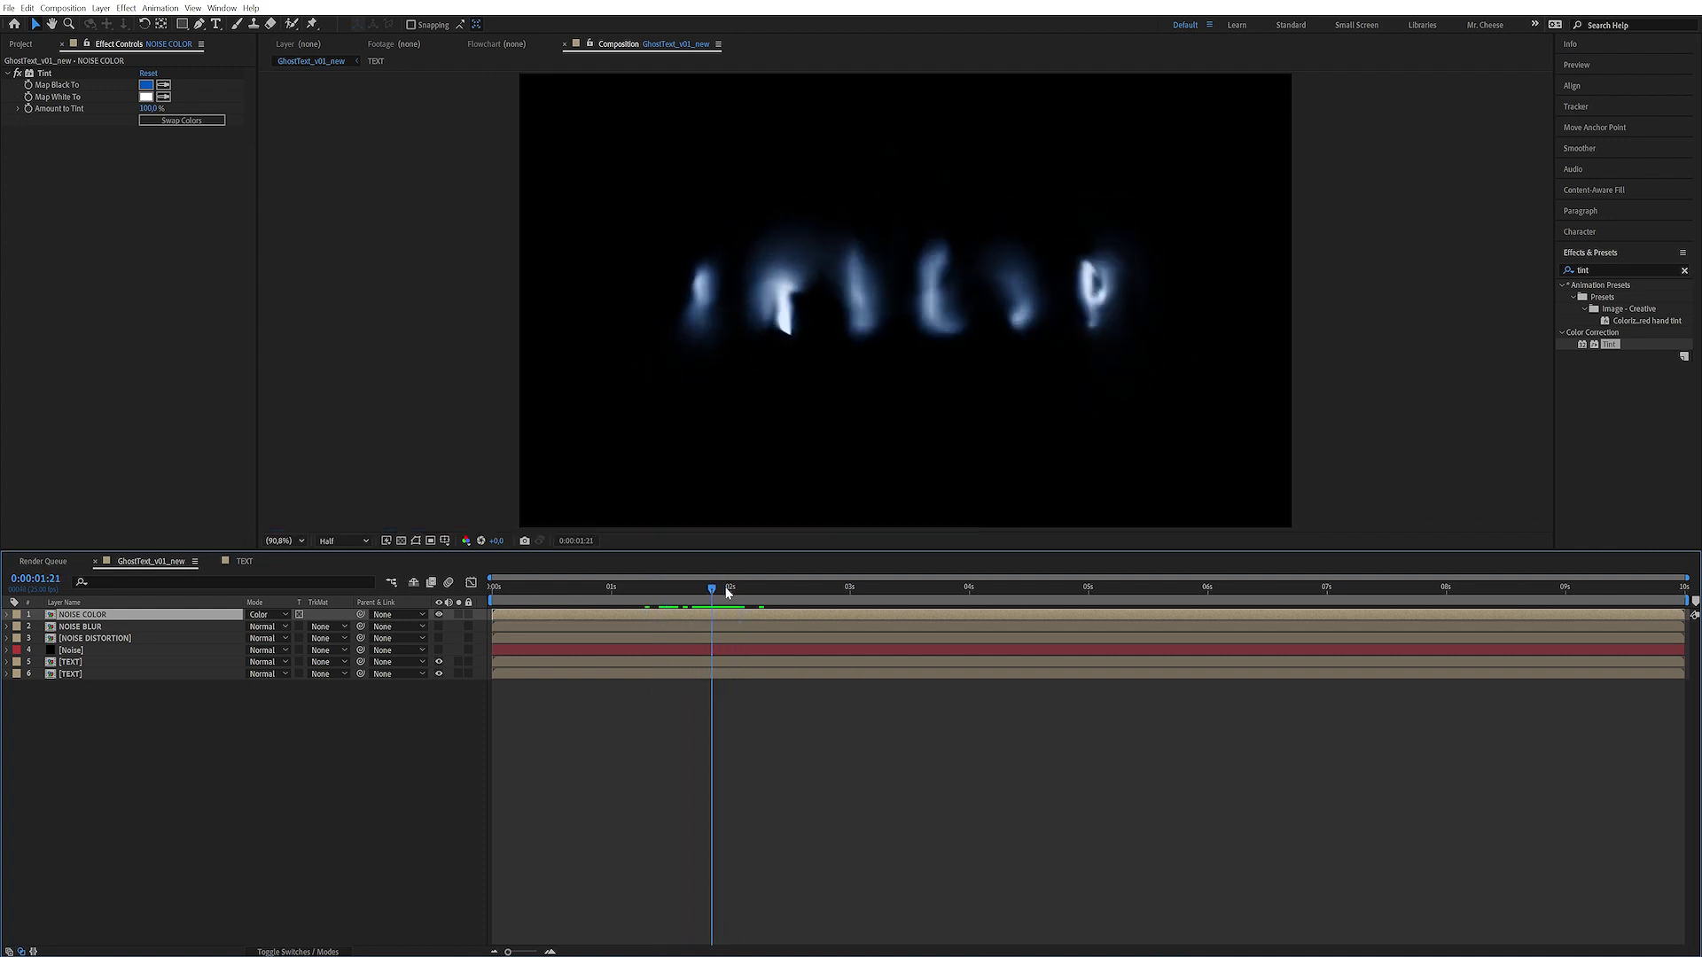
left_click(401, 541)
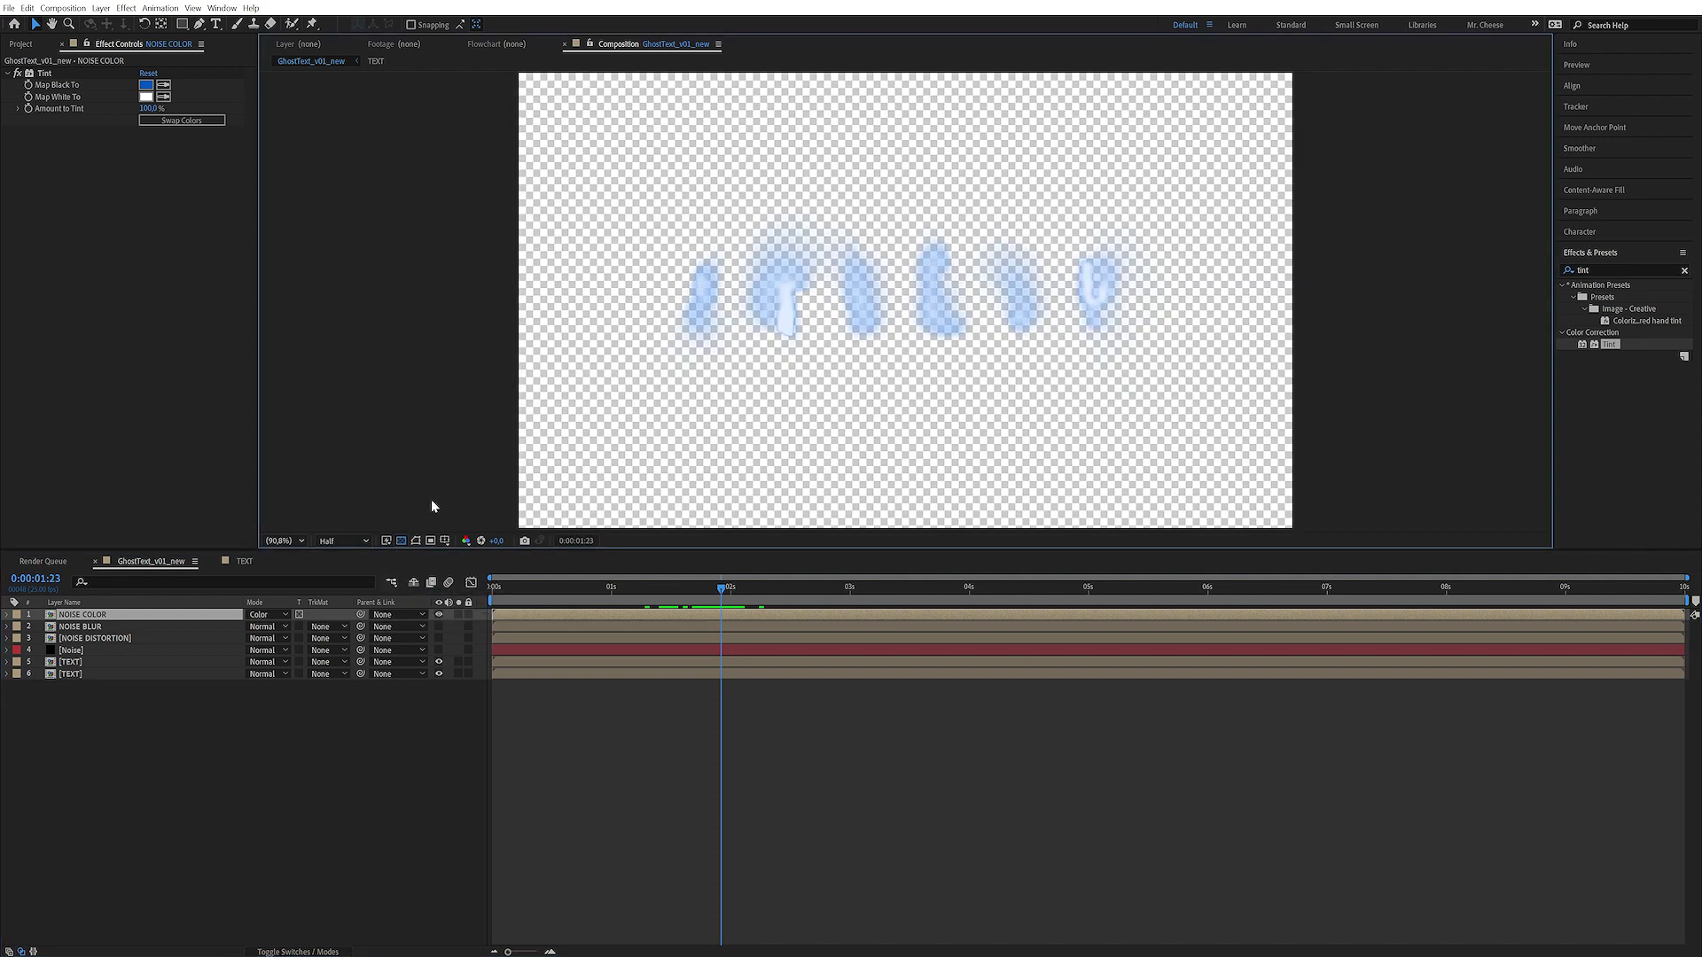
- Turn off the transparency grid and stop preserving underlying transparency on the NOISE COLOR layer
left_click(403, 542)
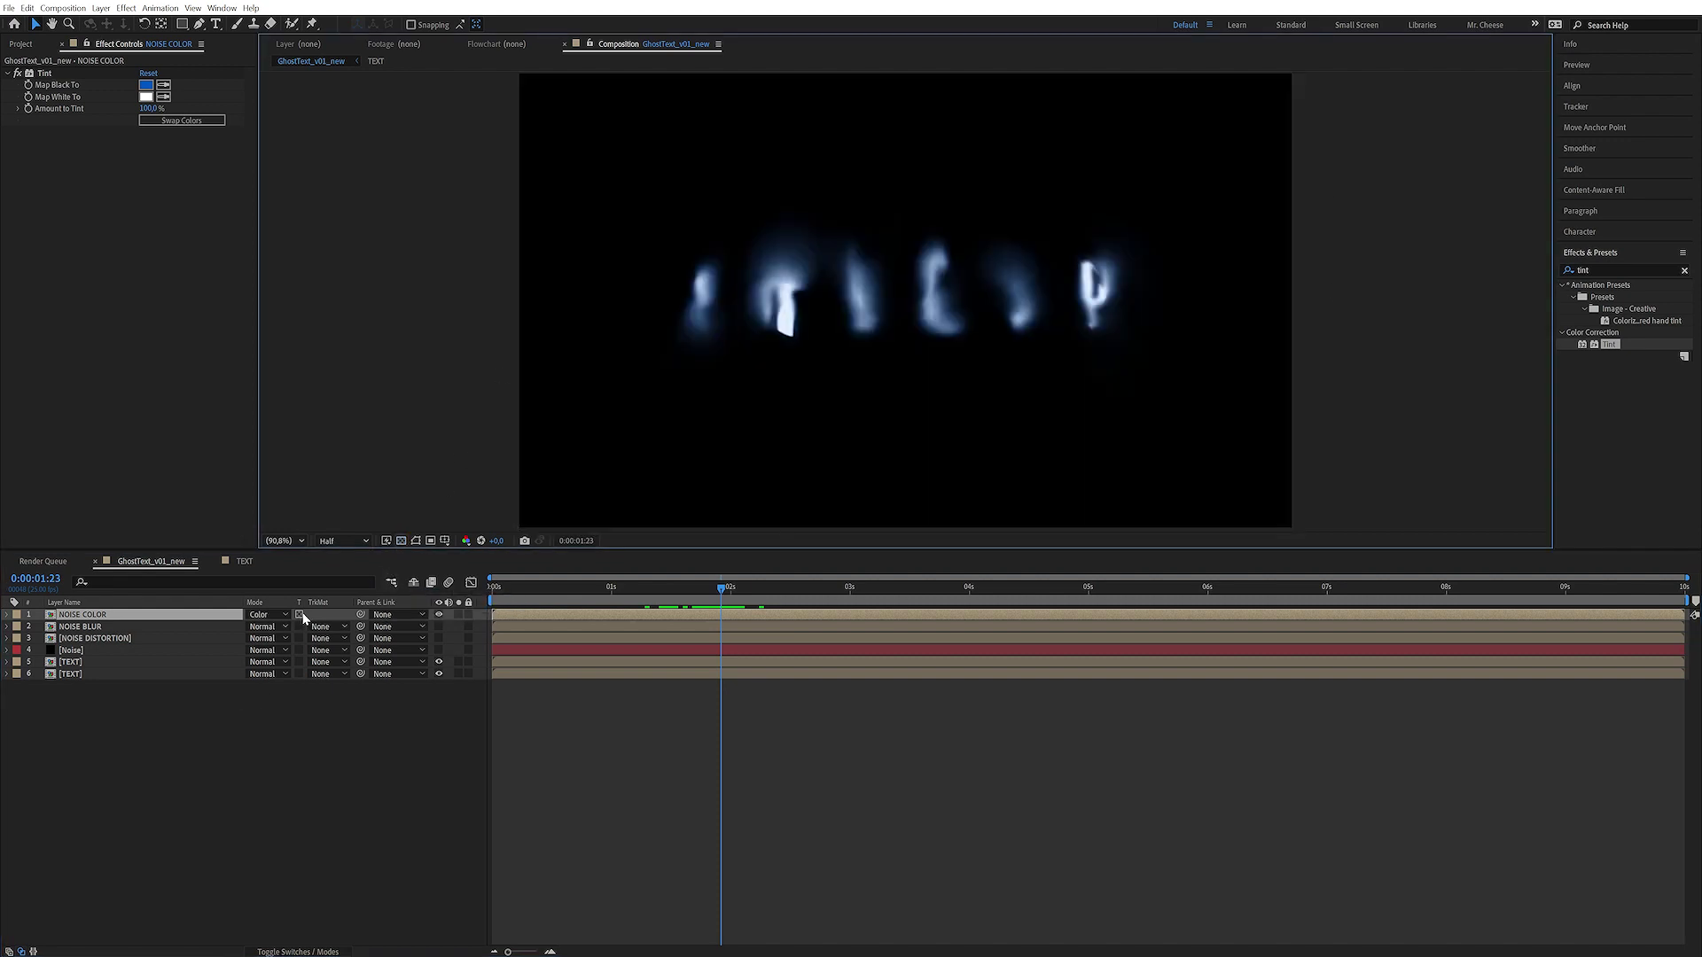
left_click(300, 614)
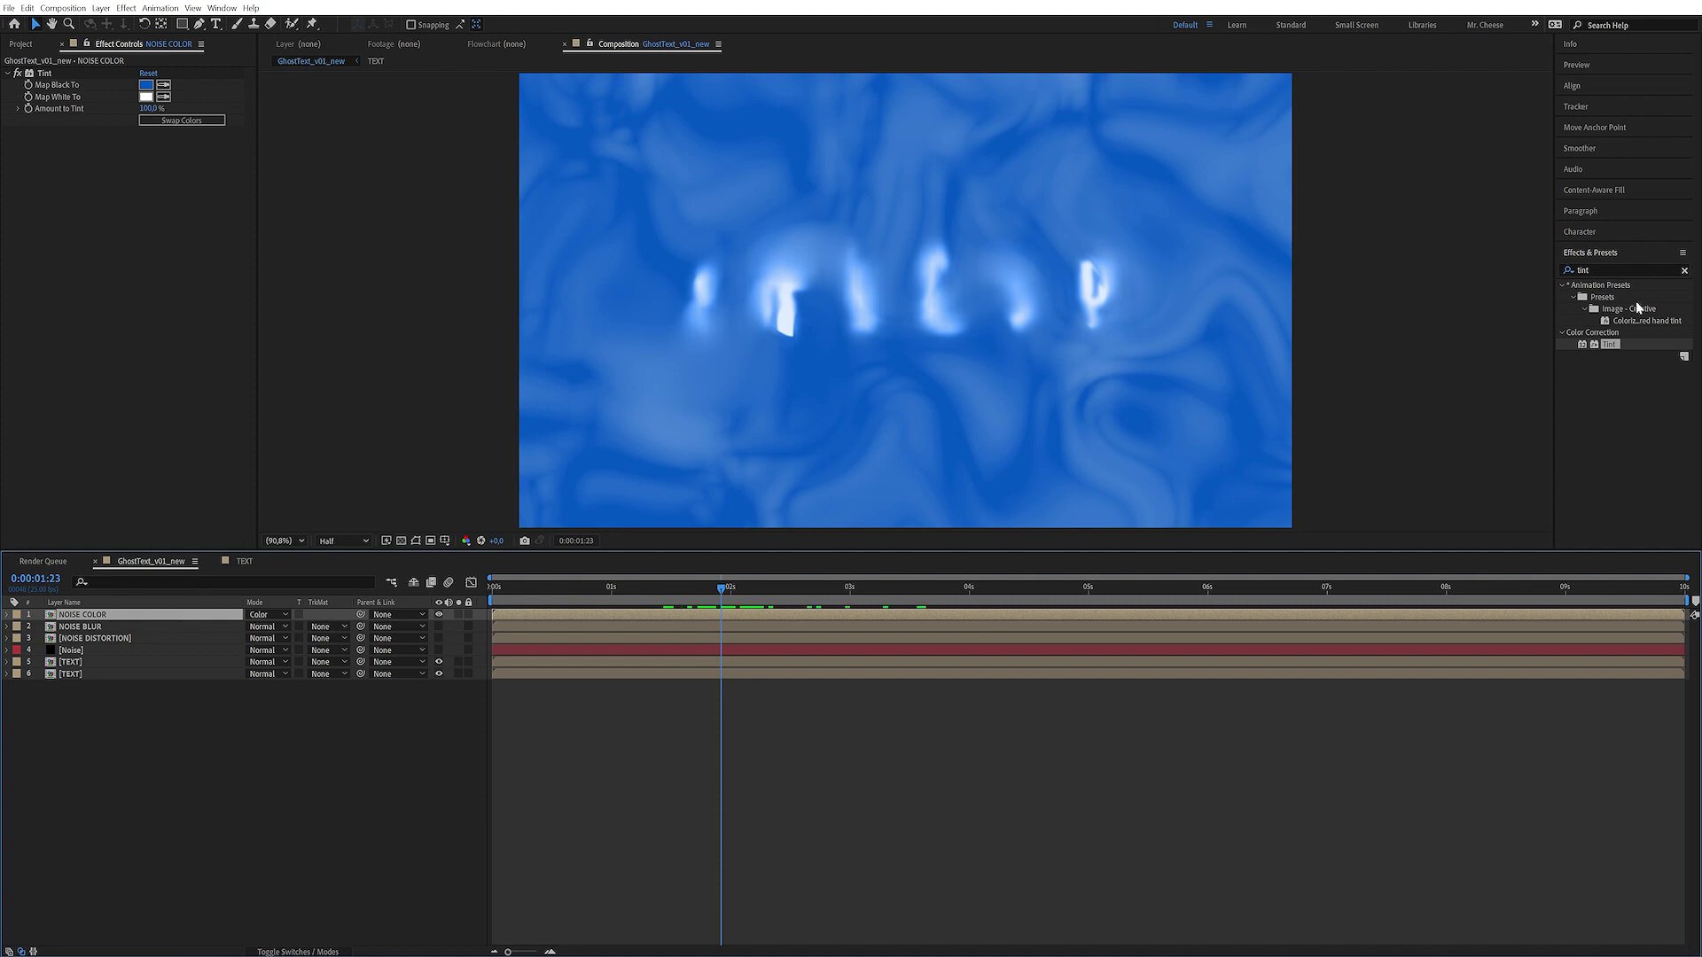
- Apply a Set Matte effect to the NOISE COLOR layer, taking the matte from layer 5 TEXT with Effects & Masks included
left_click(1586, 270)
type("set n")
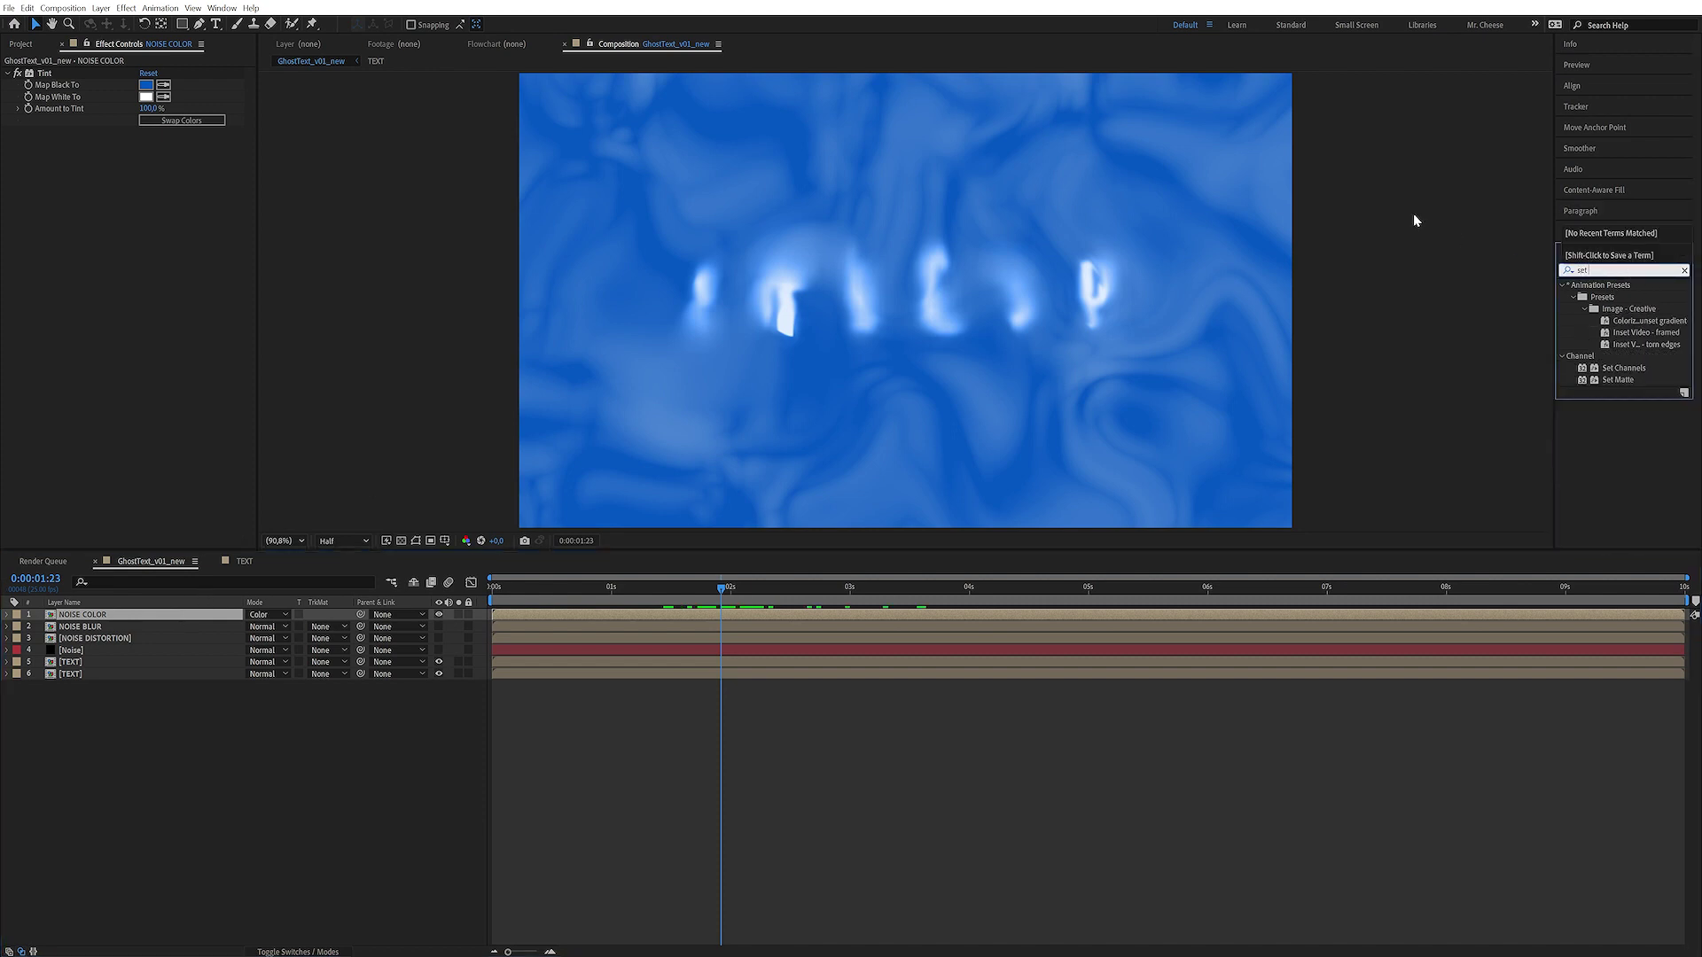
key("BackSpace")
type("ma")
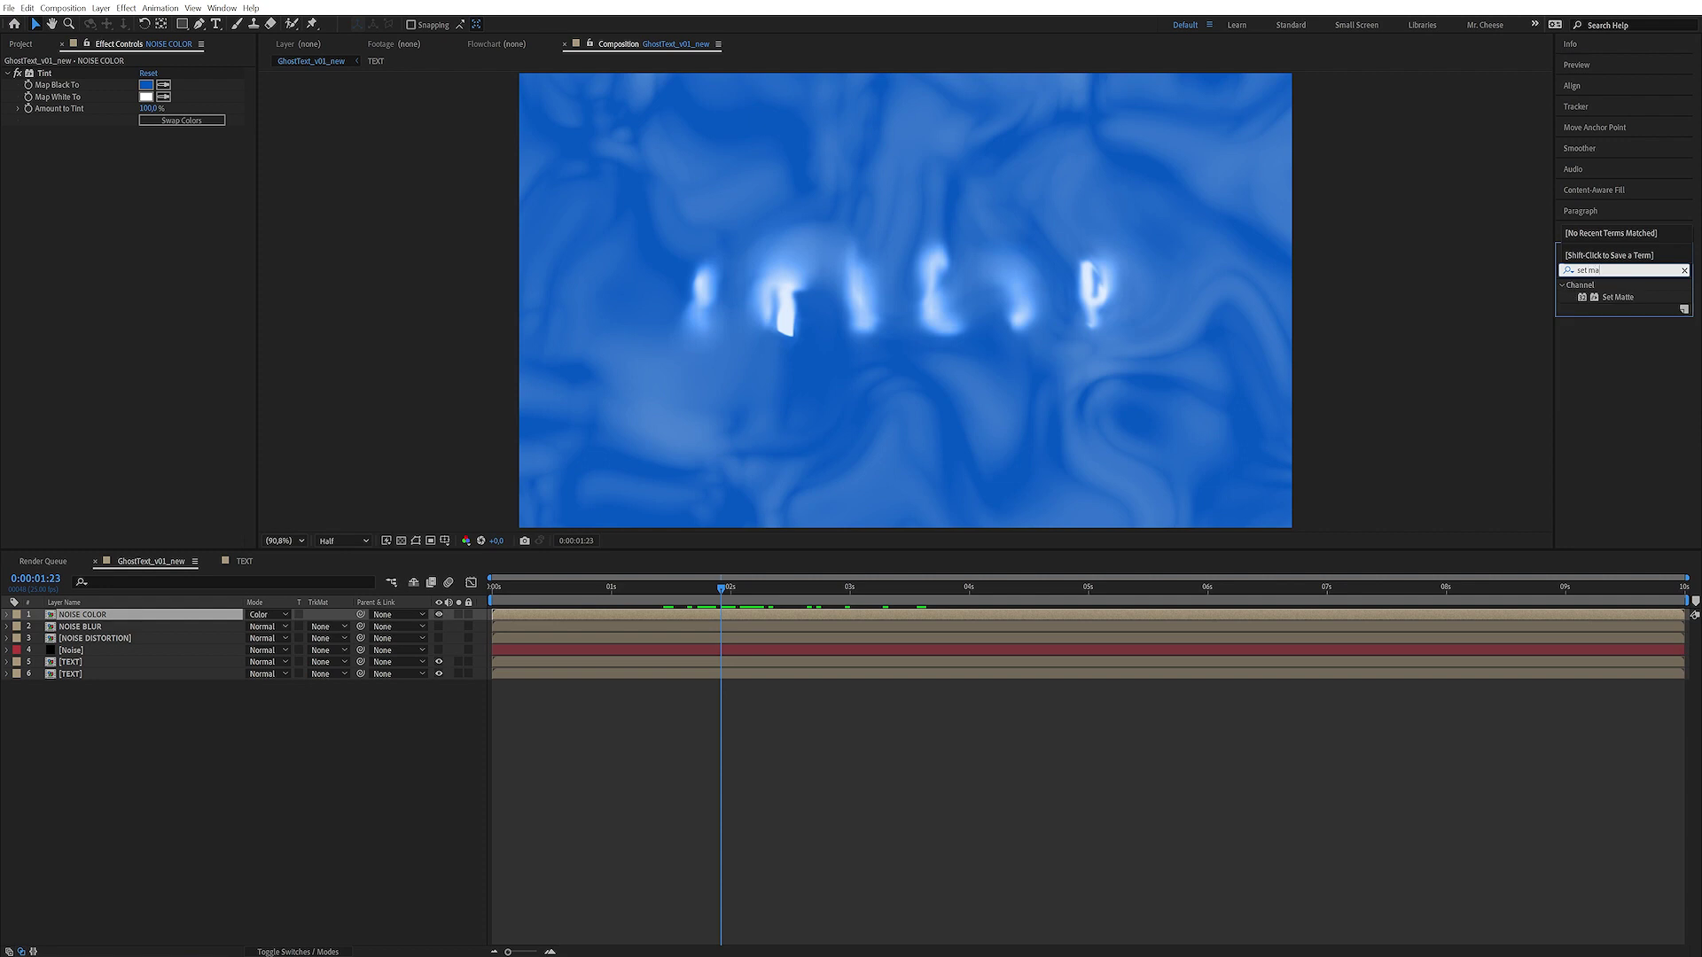
double_click(1611, 296)
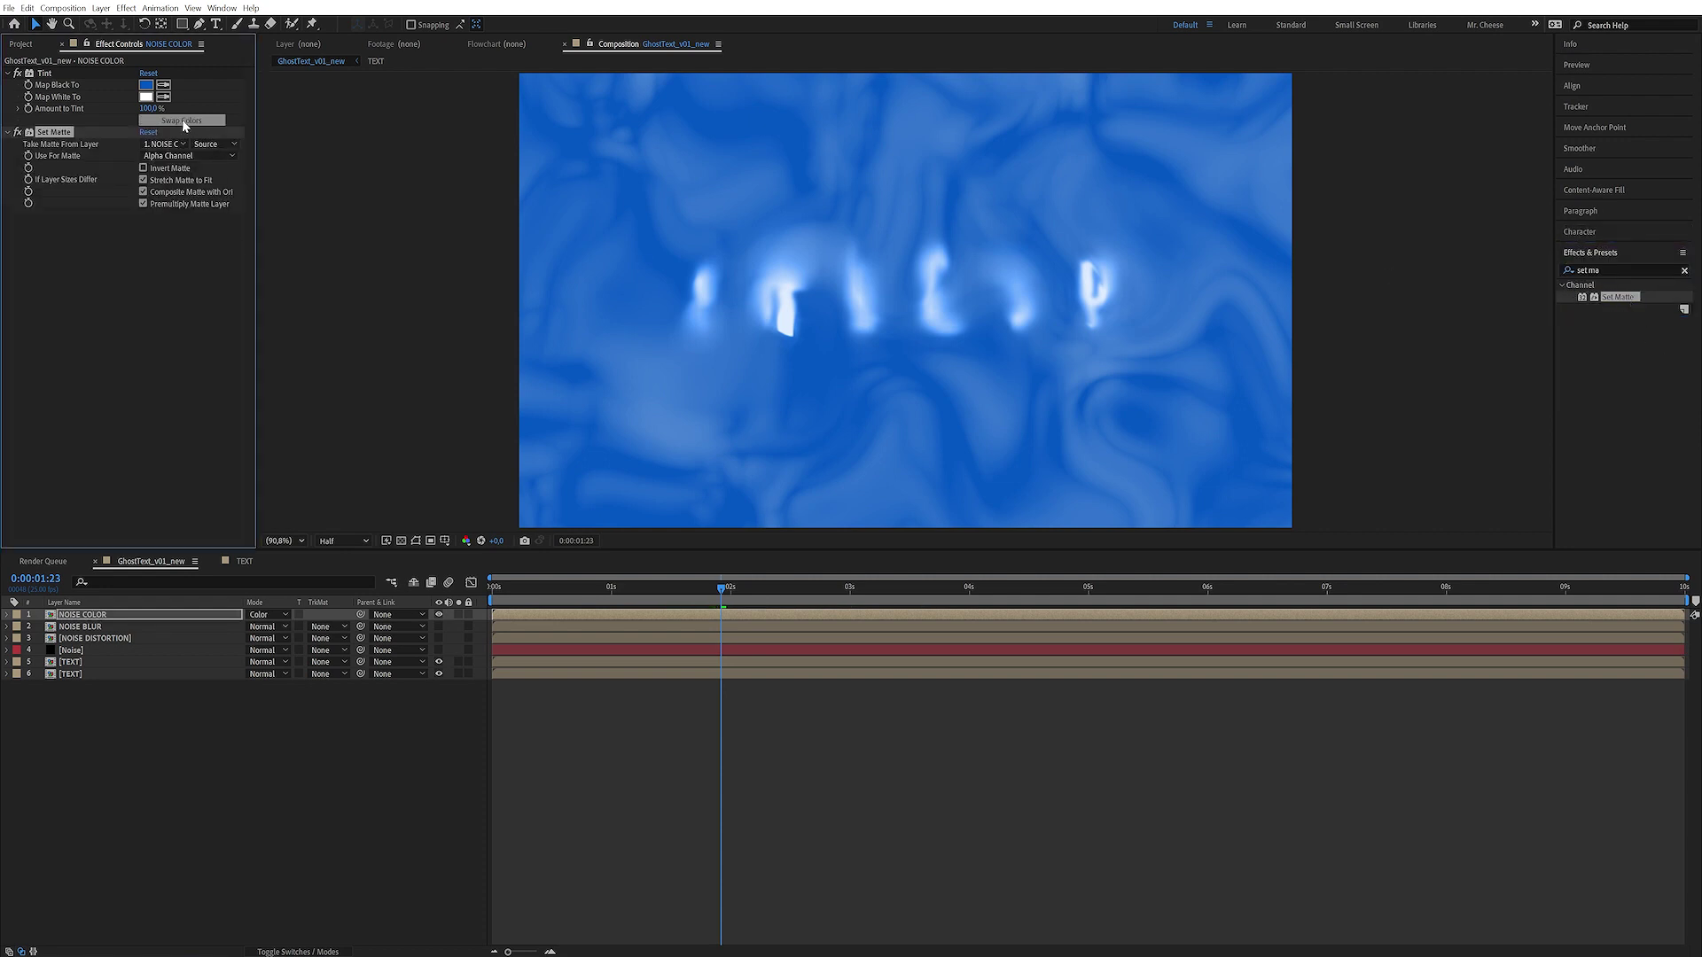
left_click(168, 144)
left_click(186, 234)
left_click(214, 145)
left_click(236, 187)
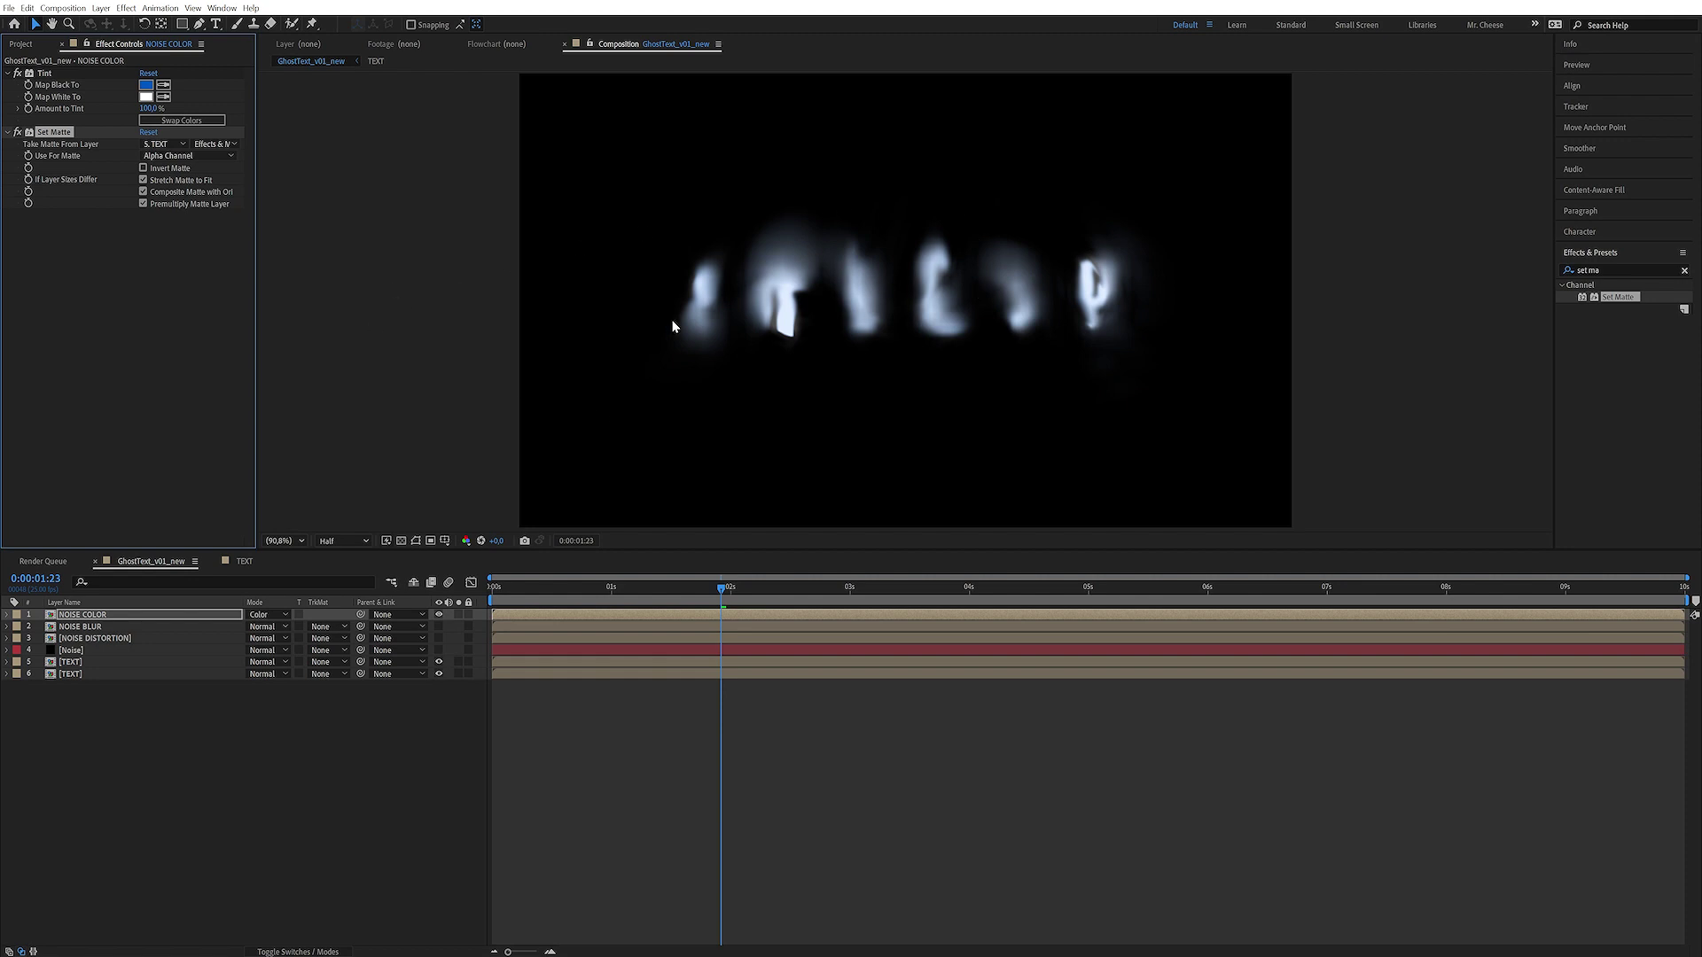
- Add a Curves effect with a raised Alpha curve to NOISE COLOR, and shift the tint's Map Black To color to a deeper blue
left_click(1600, 270)
type("cur")
double_click(1611, 438)
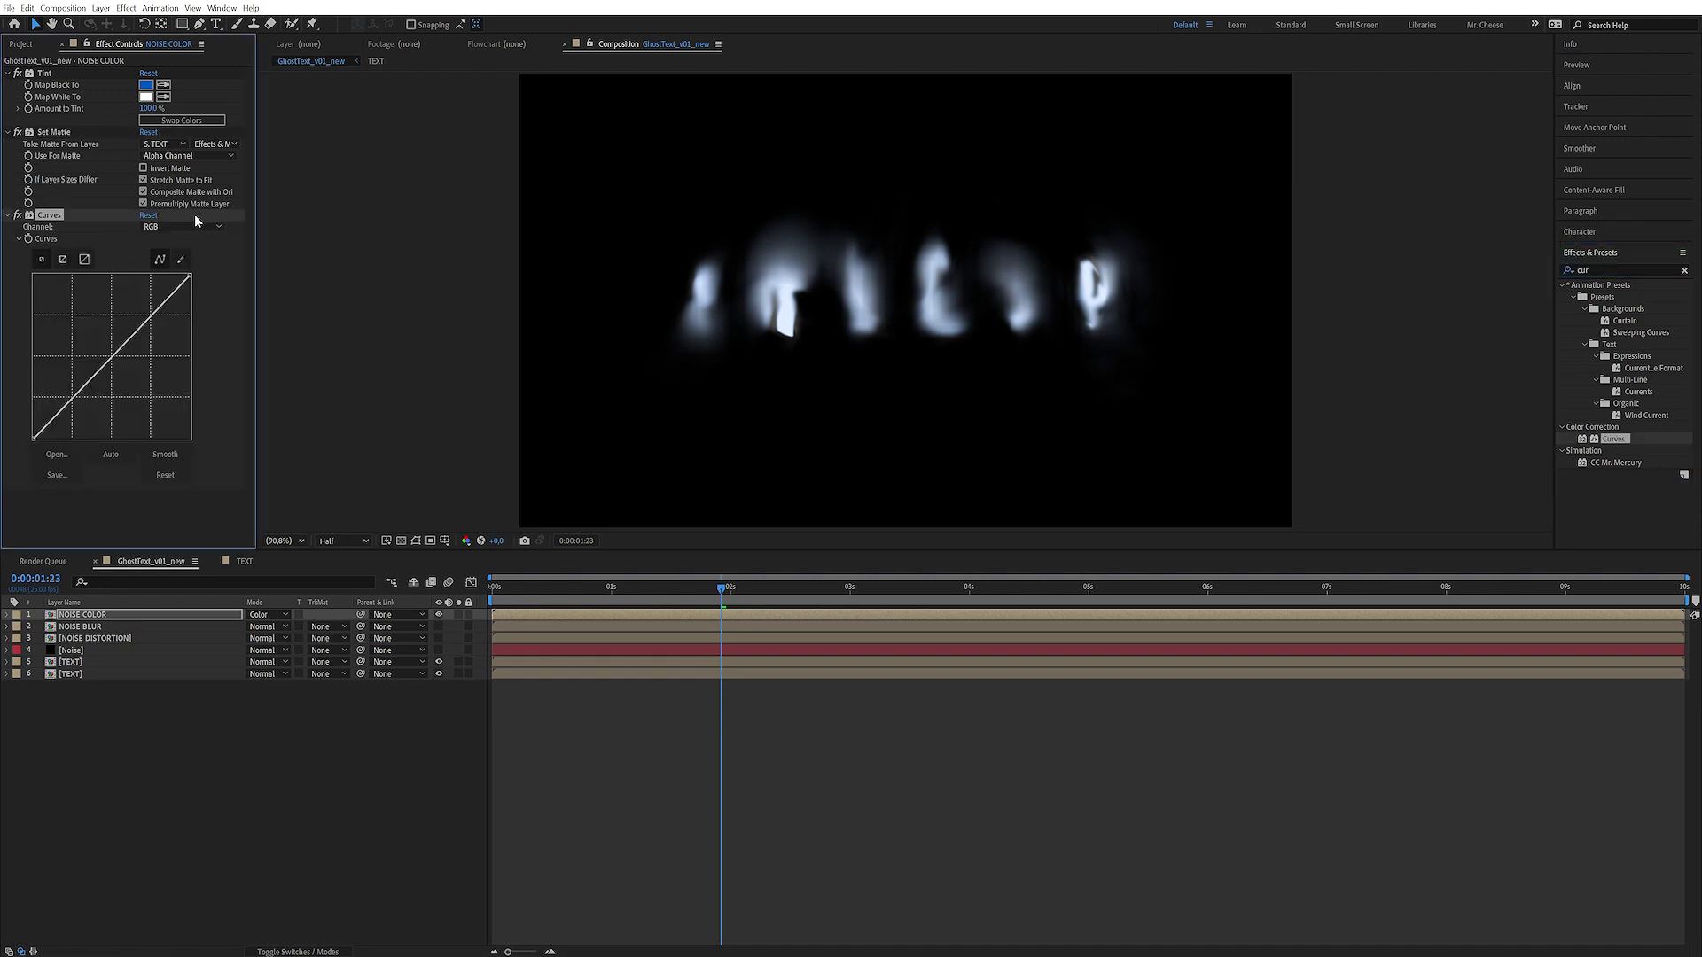
left_click(184, 227)
left_click(169, 298)
left_click_drag(115, 355, 87, 307)
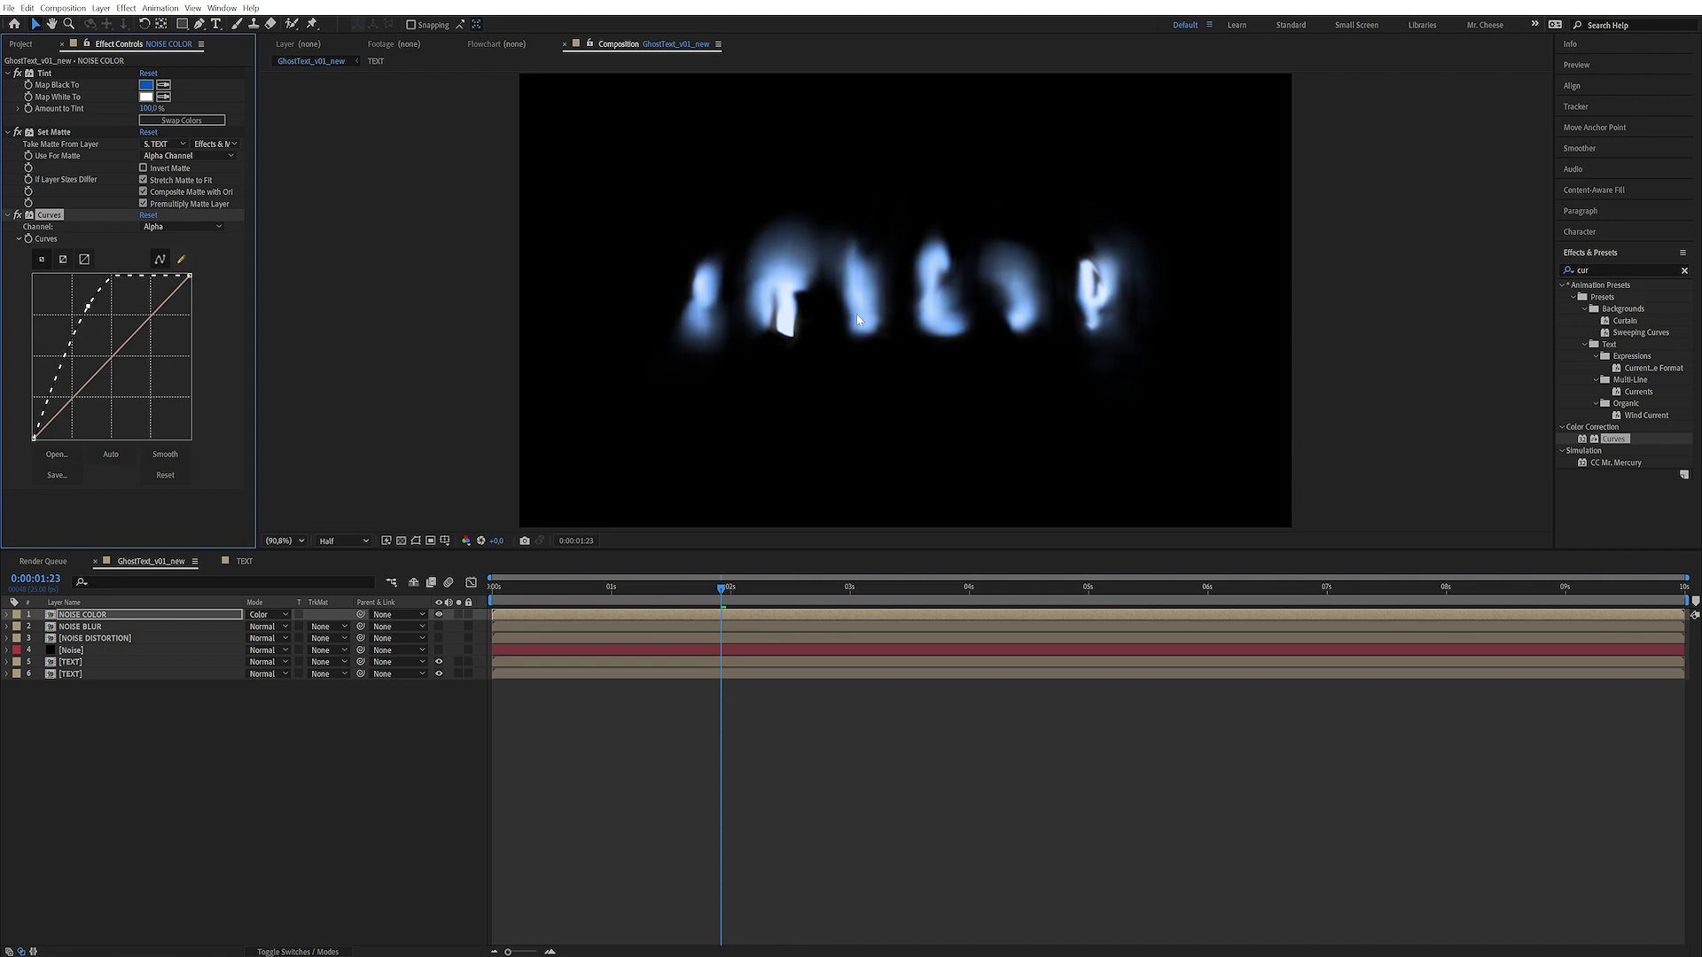
left_click(146, 88)
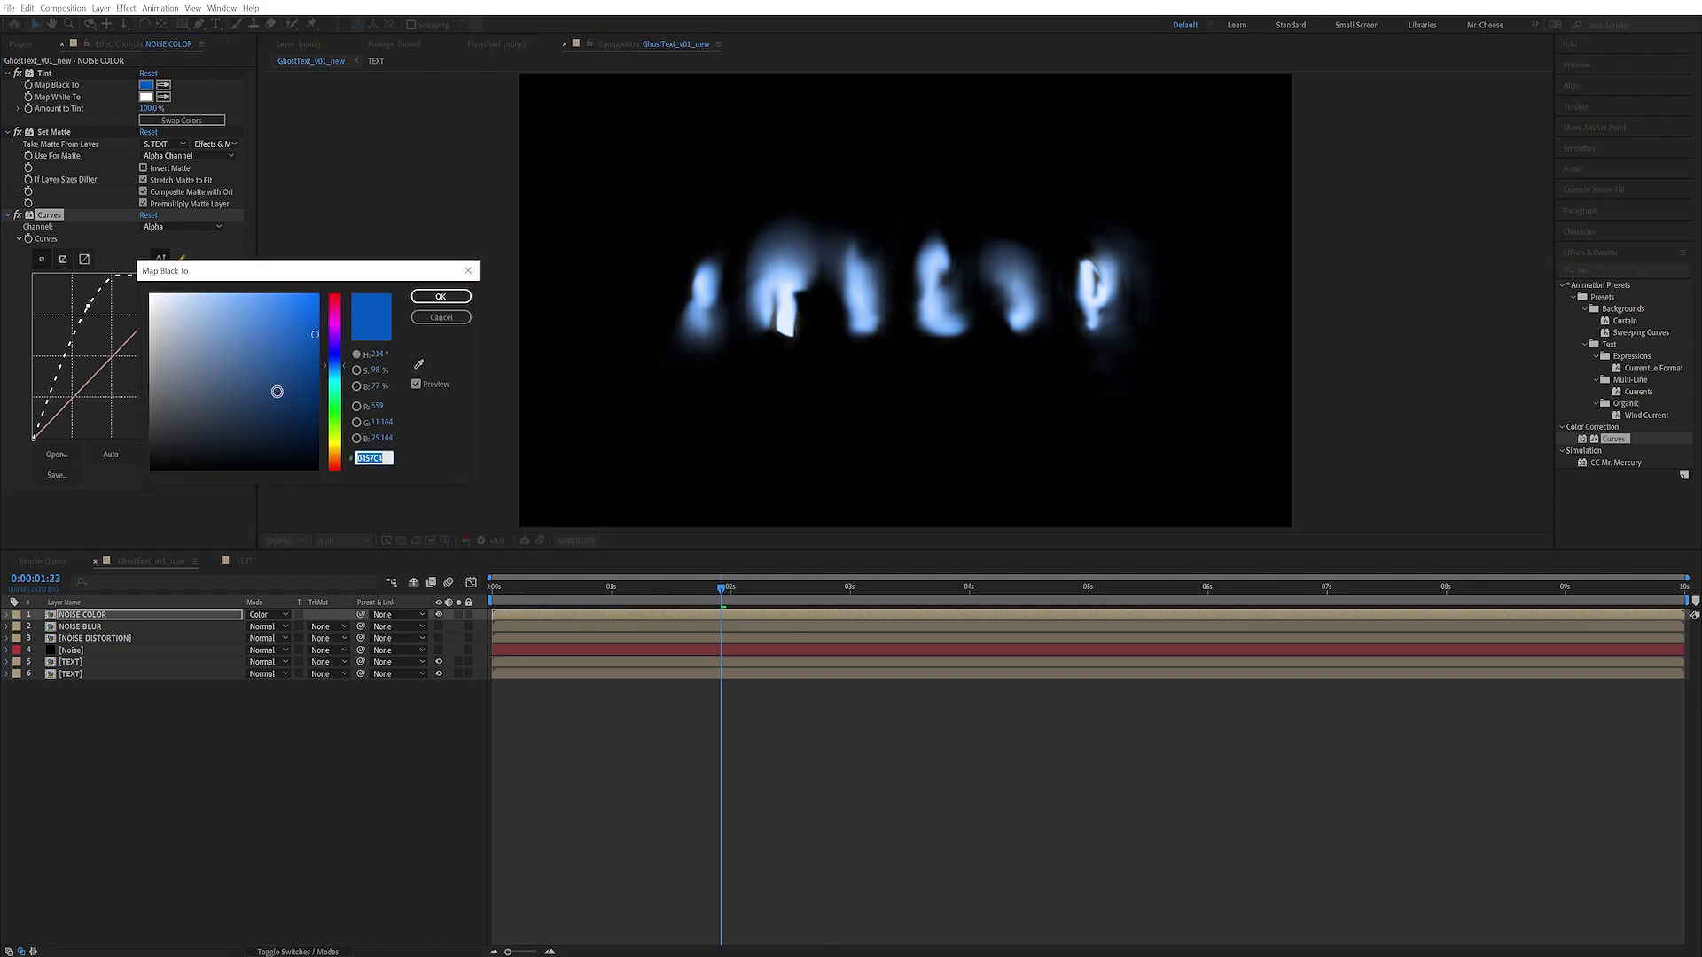
key("Escape")
- Create a black 1920 x 1080 px solid named BG and place it at the bottom of the layer stack
left_click(100, 8)
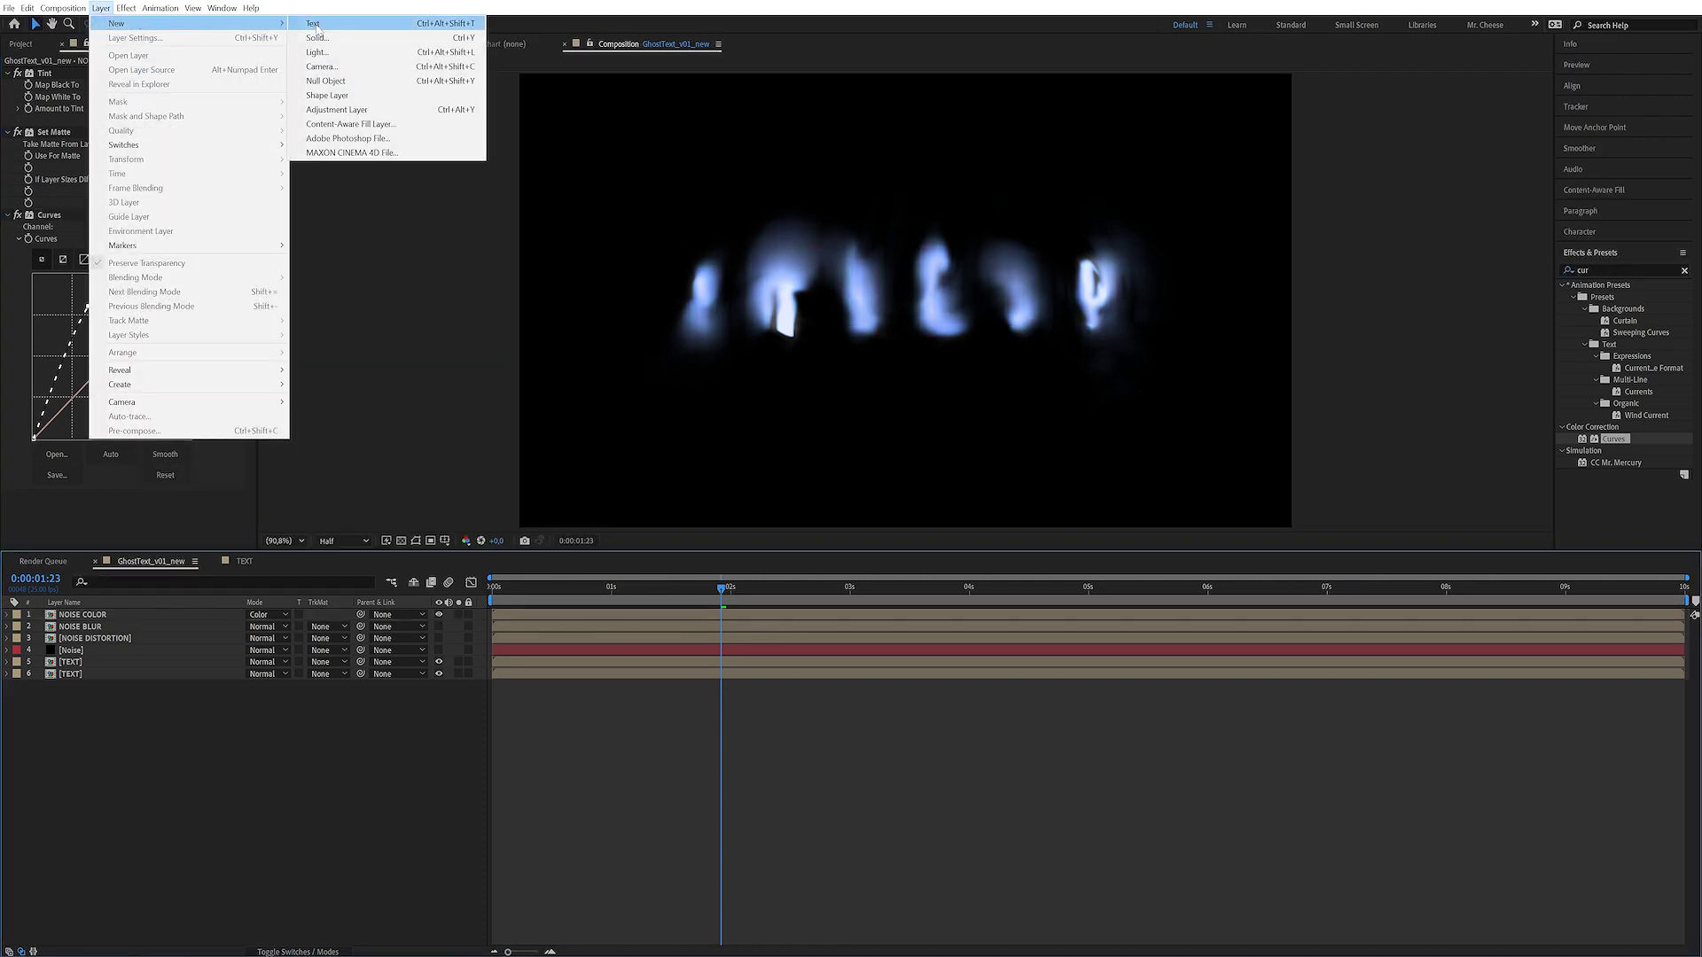
left_click(355, 38)
type("BG")
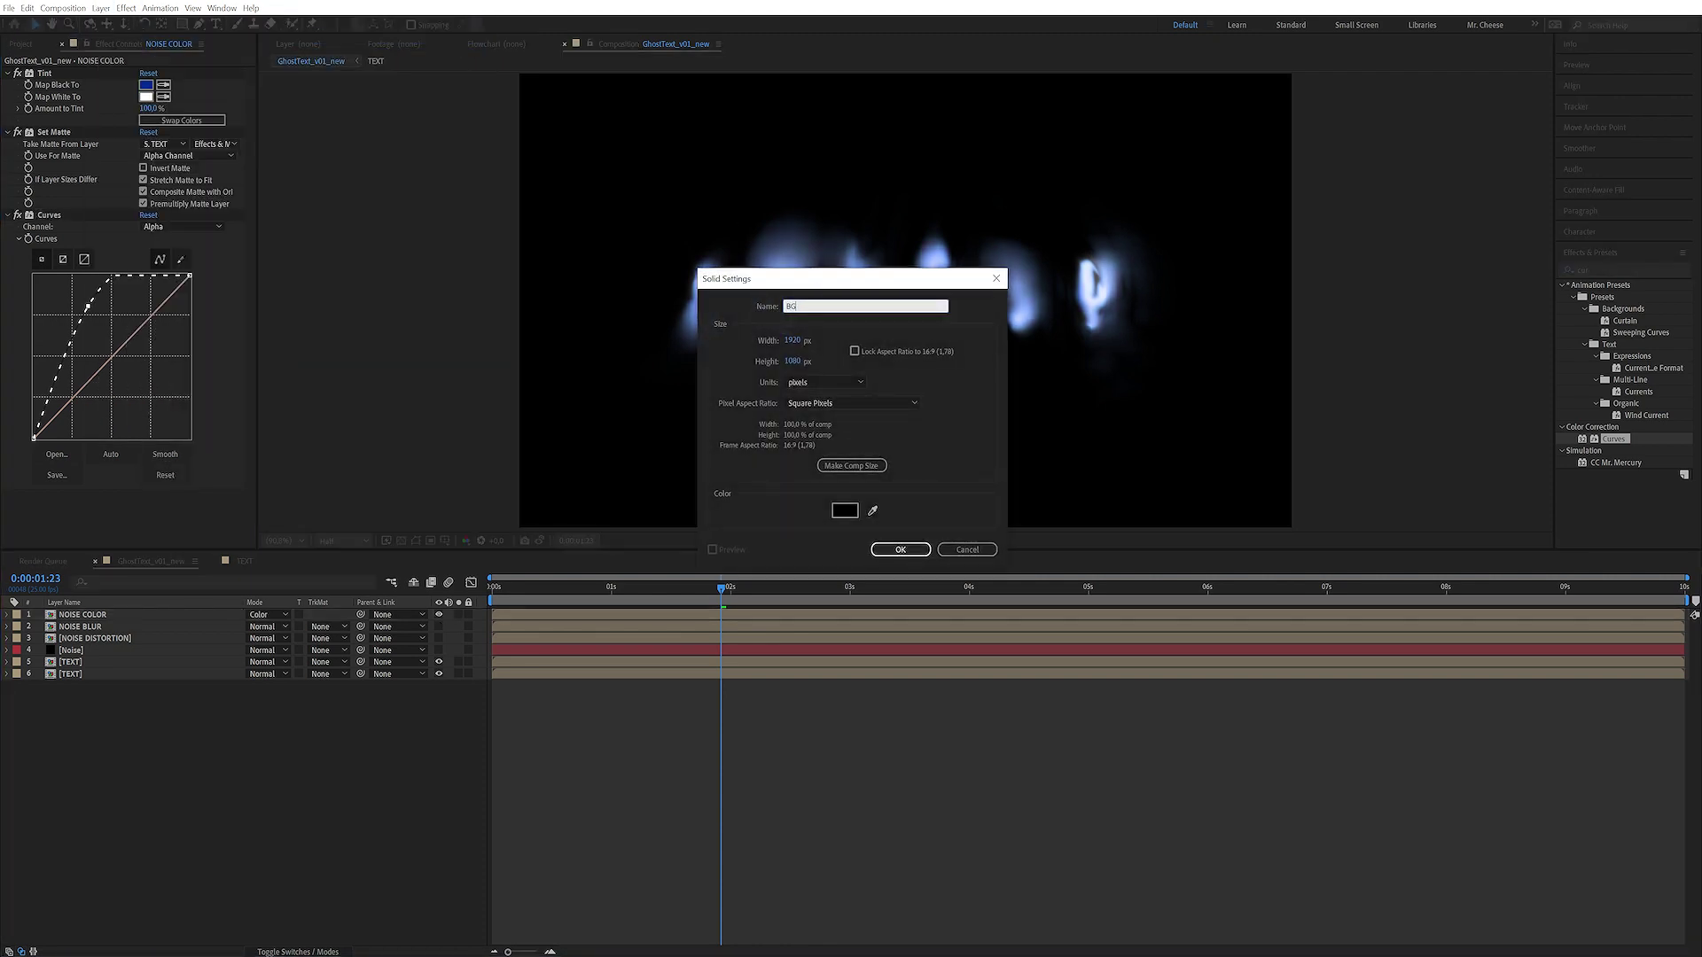
key("Return")
left_click_drag(166, 620, 179, 737)
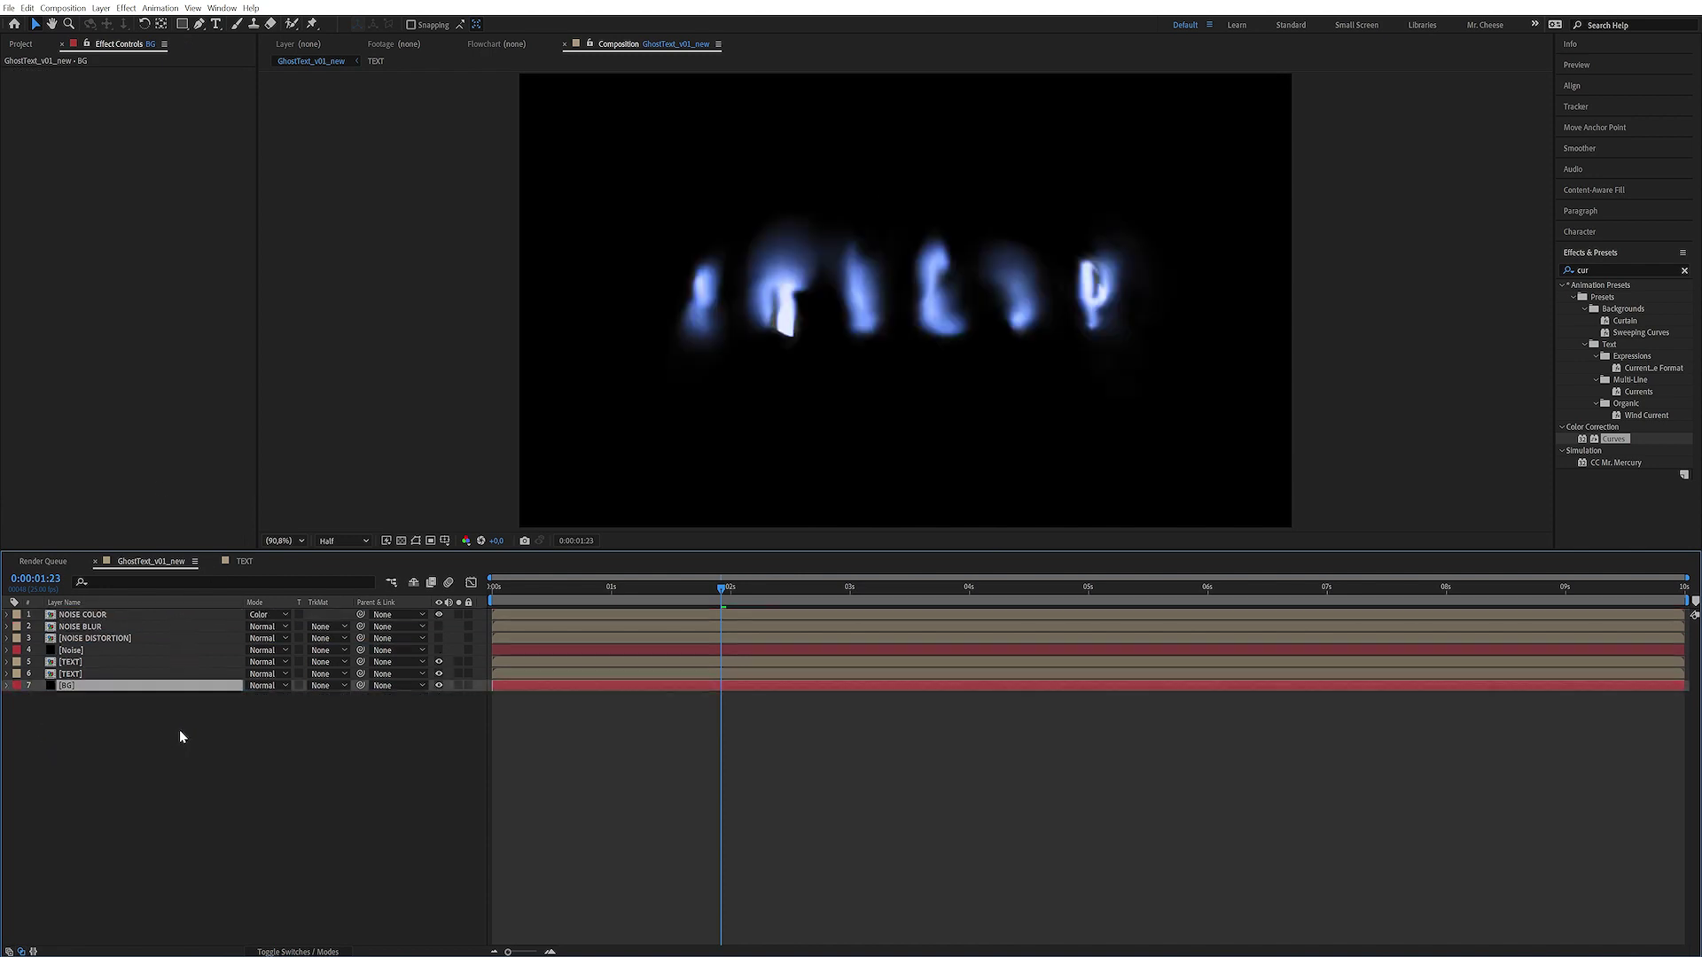
- Apply a Gradient Ramp effect to the BG layer and set its end color to a dark navy blue
left_click(1591, 270)
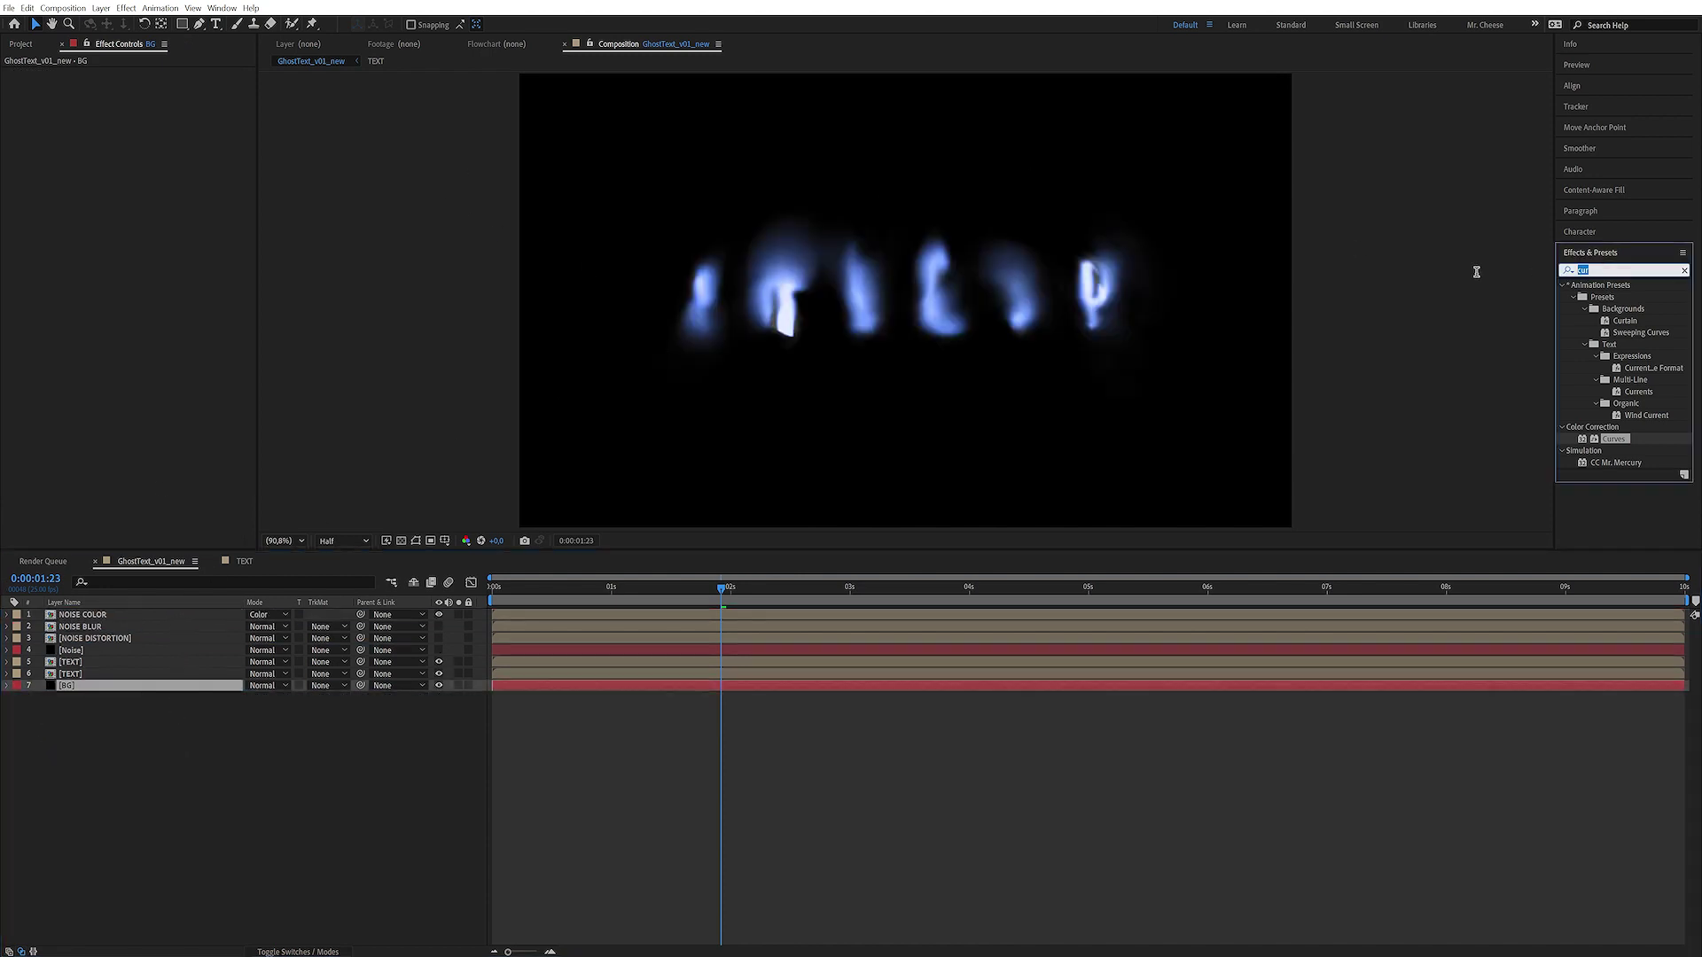
type("grad")
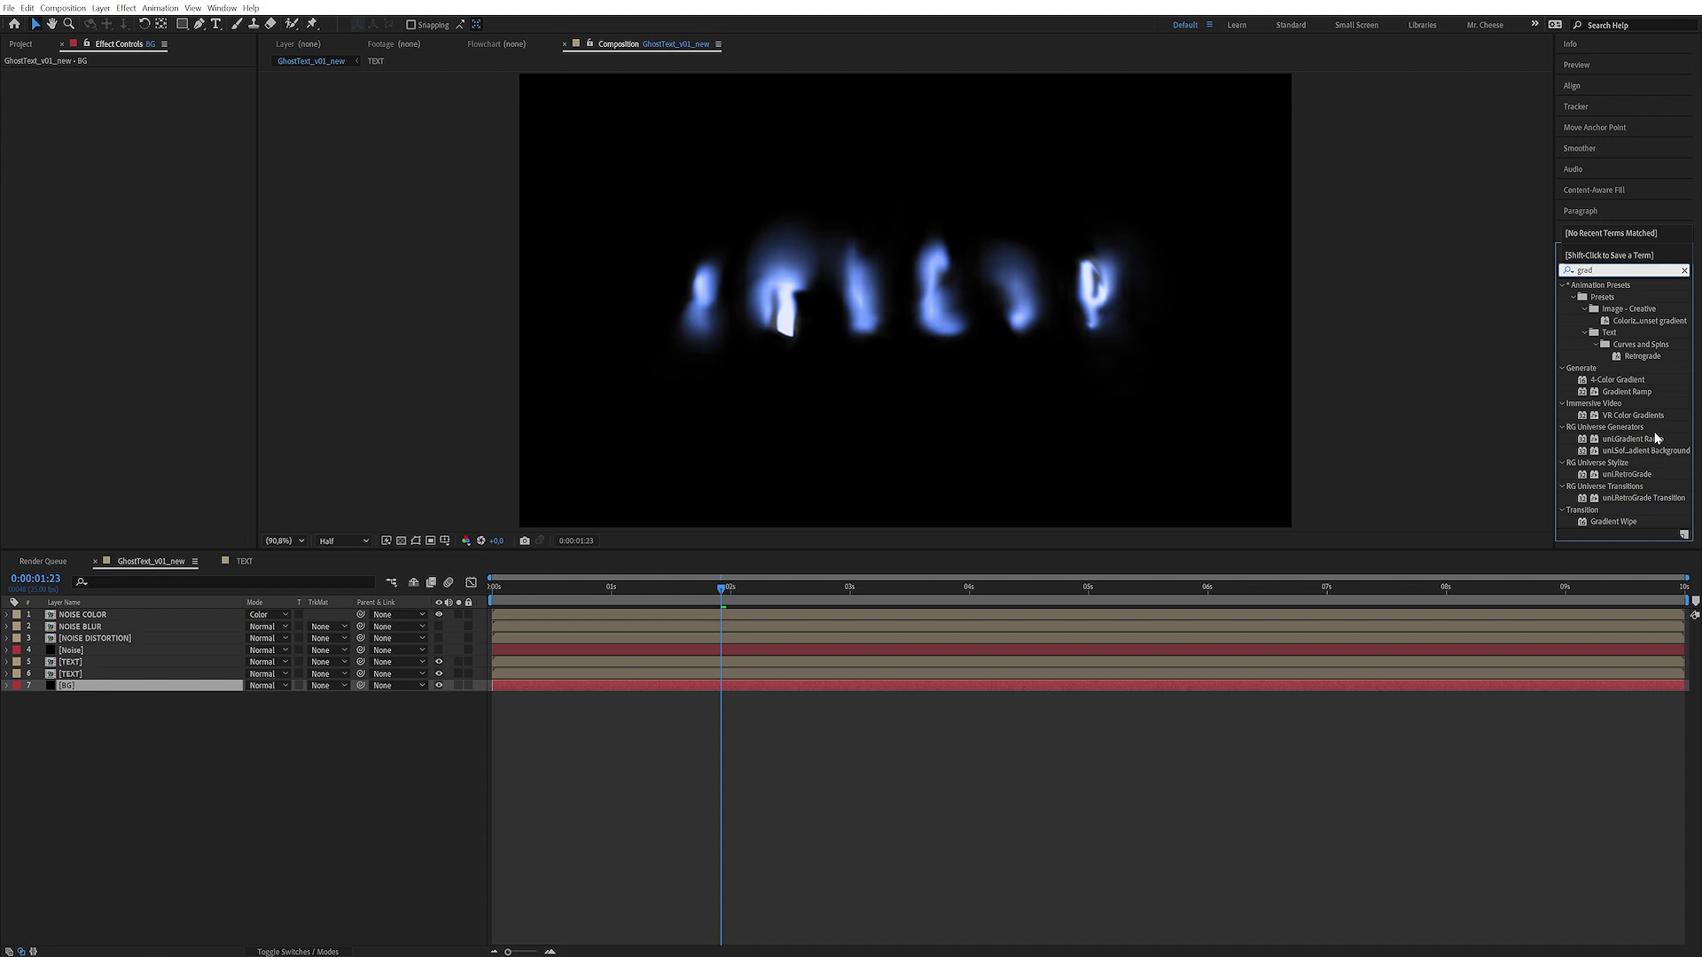
left_click(1617, 522)
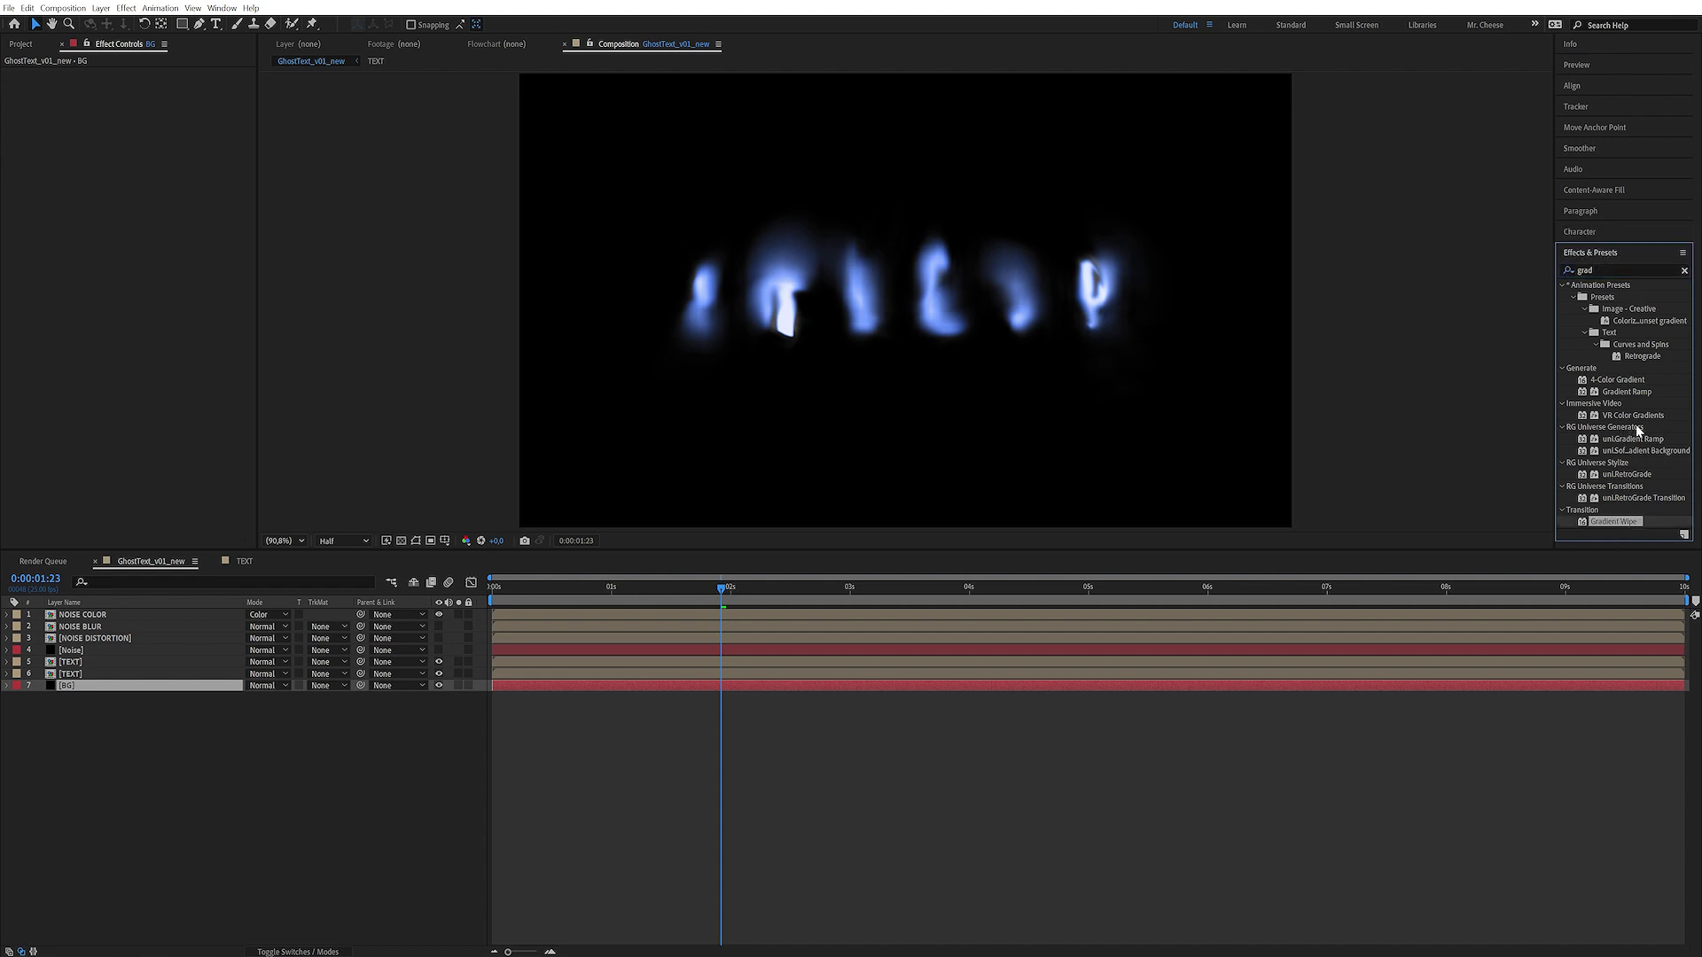
double_click(1631, 392)
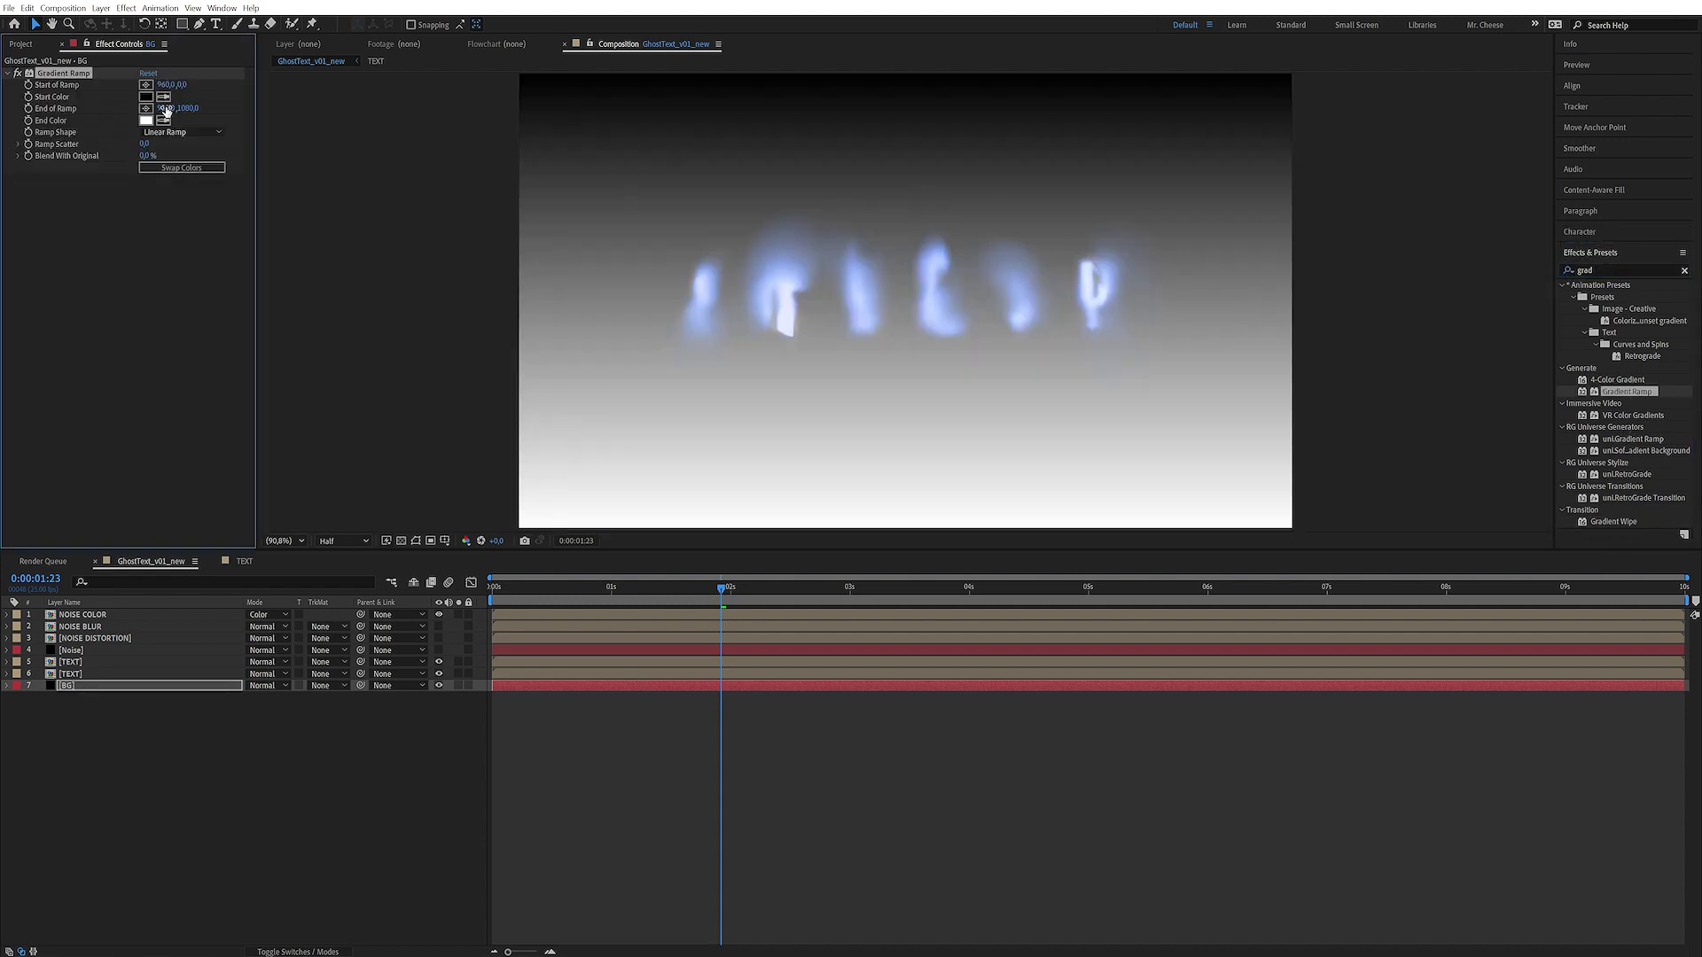
left_click(145, 121)
mouse_move(337, 369)
left_mouse_down()
mouse_move(289, 441)
mouse_move(286, 421)
left_mouse_up()
left_click(441, 297)
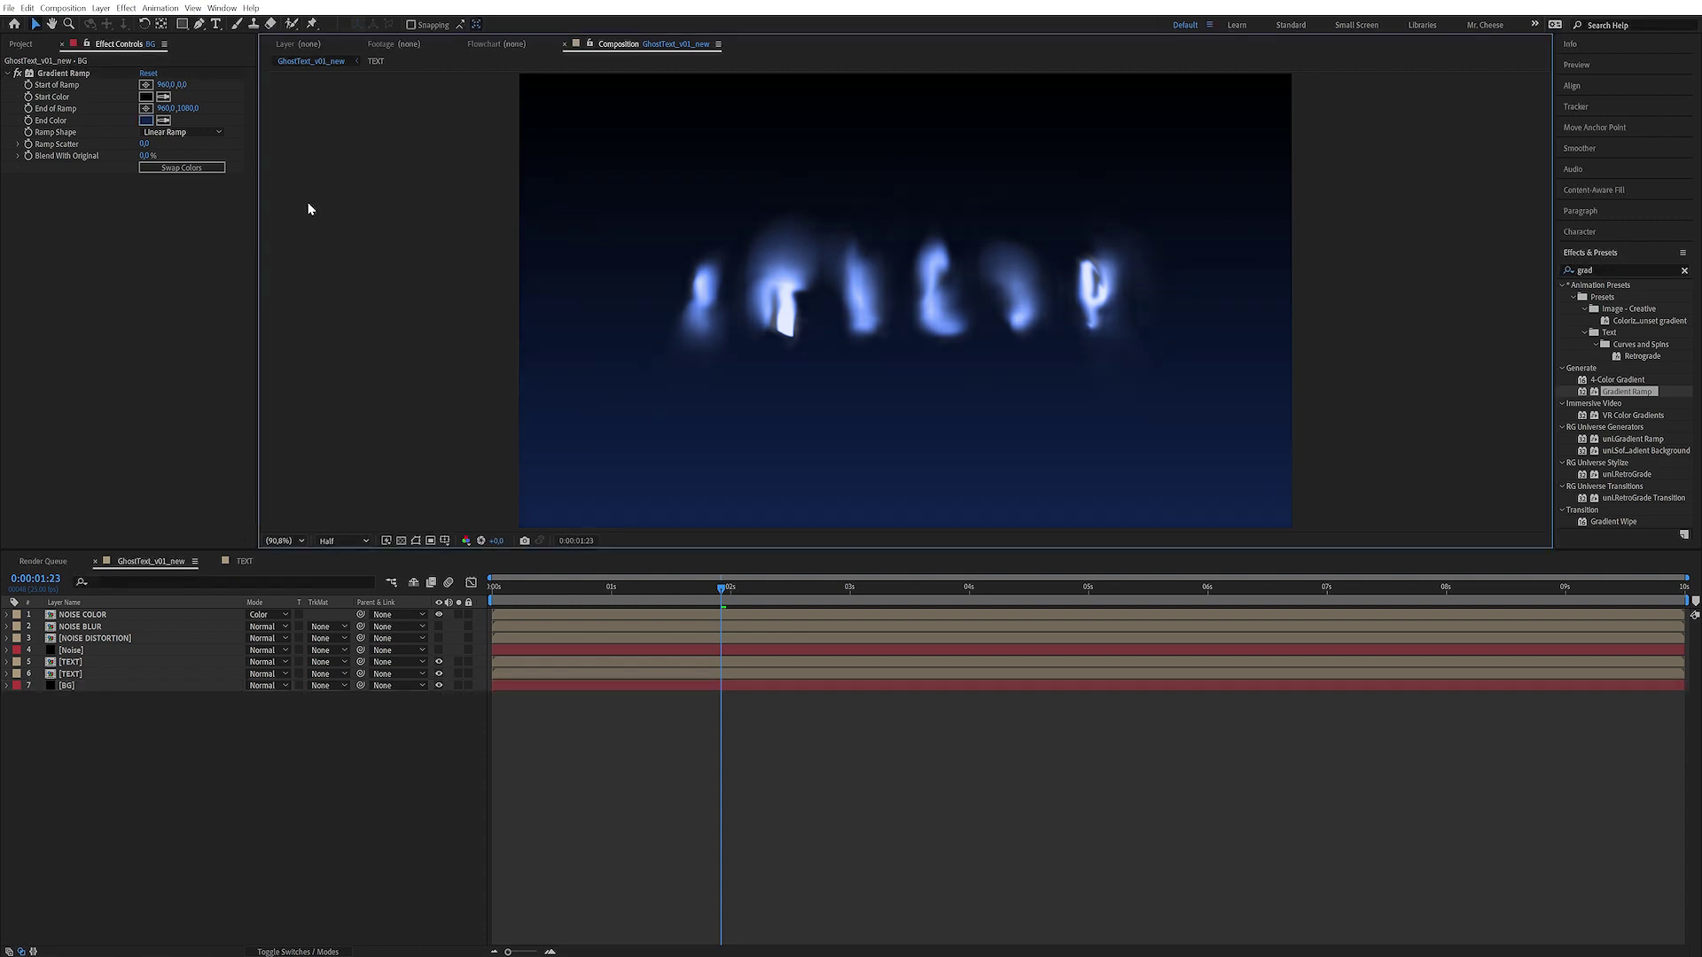
- Make the BG gradient a Radial Ramp with swapped colors, and extend its end point to a Y position of about 1645
left_click(181, 132)
left_click(177, 159)
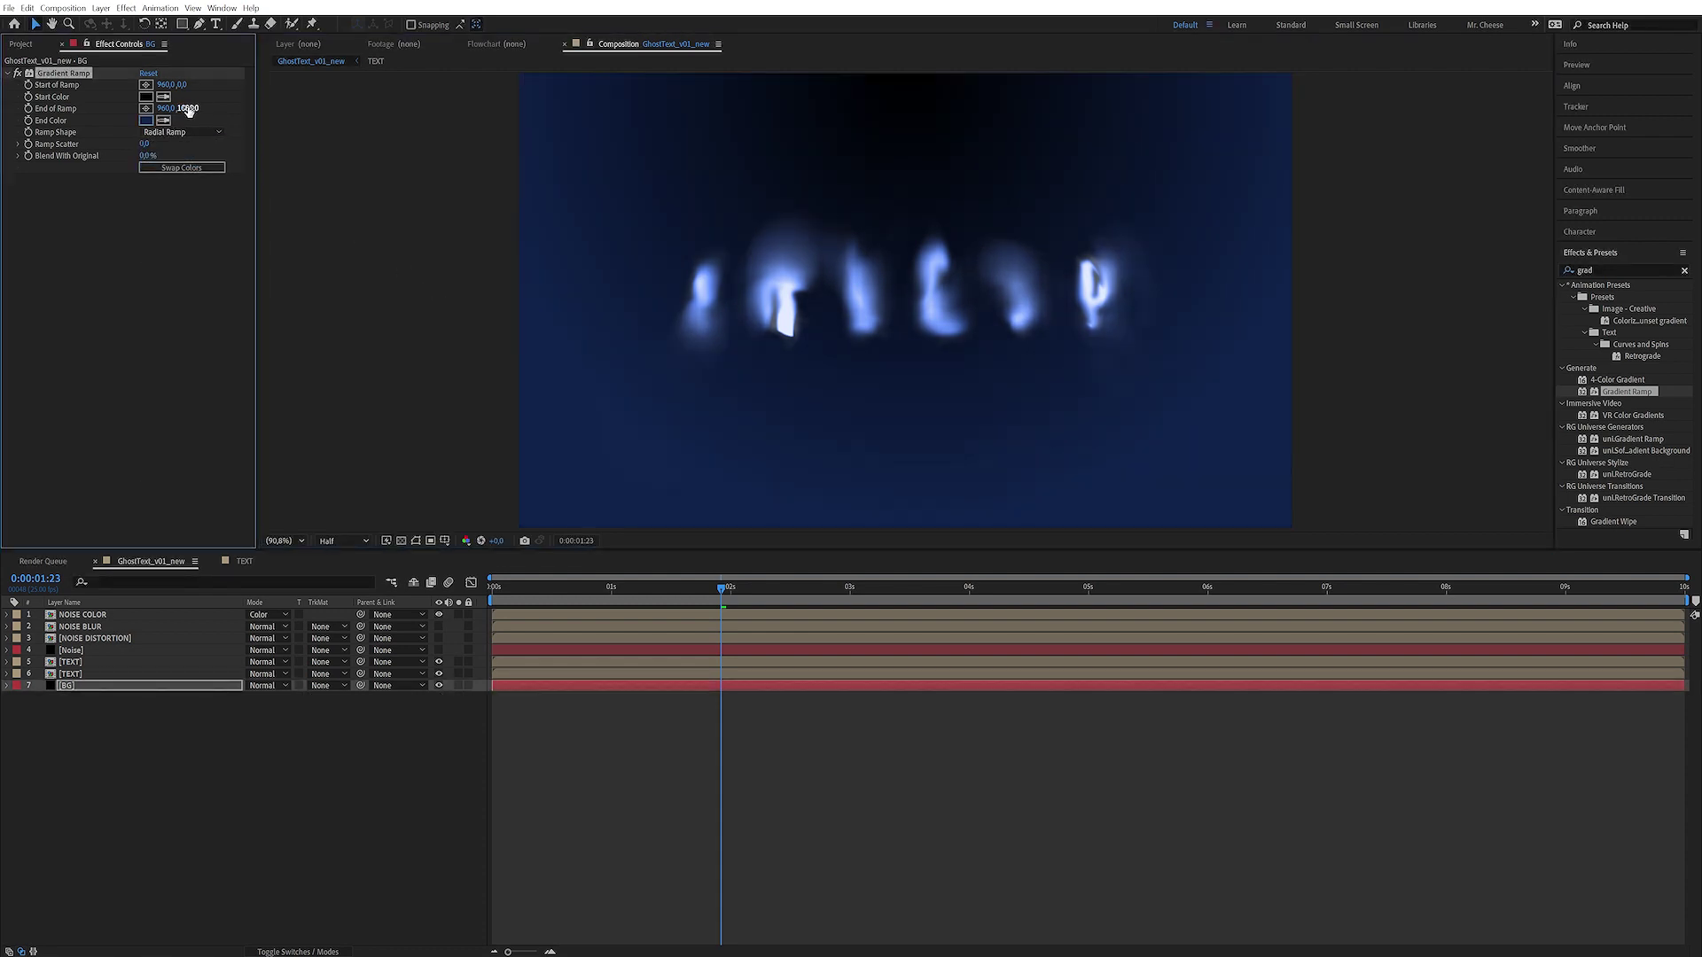
left_click(220, 166)
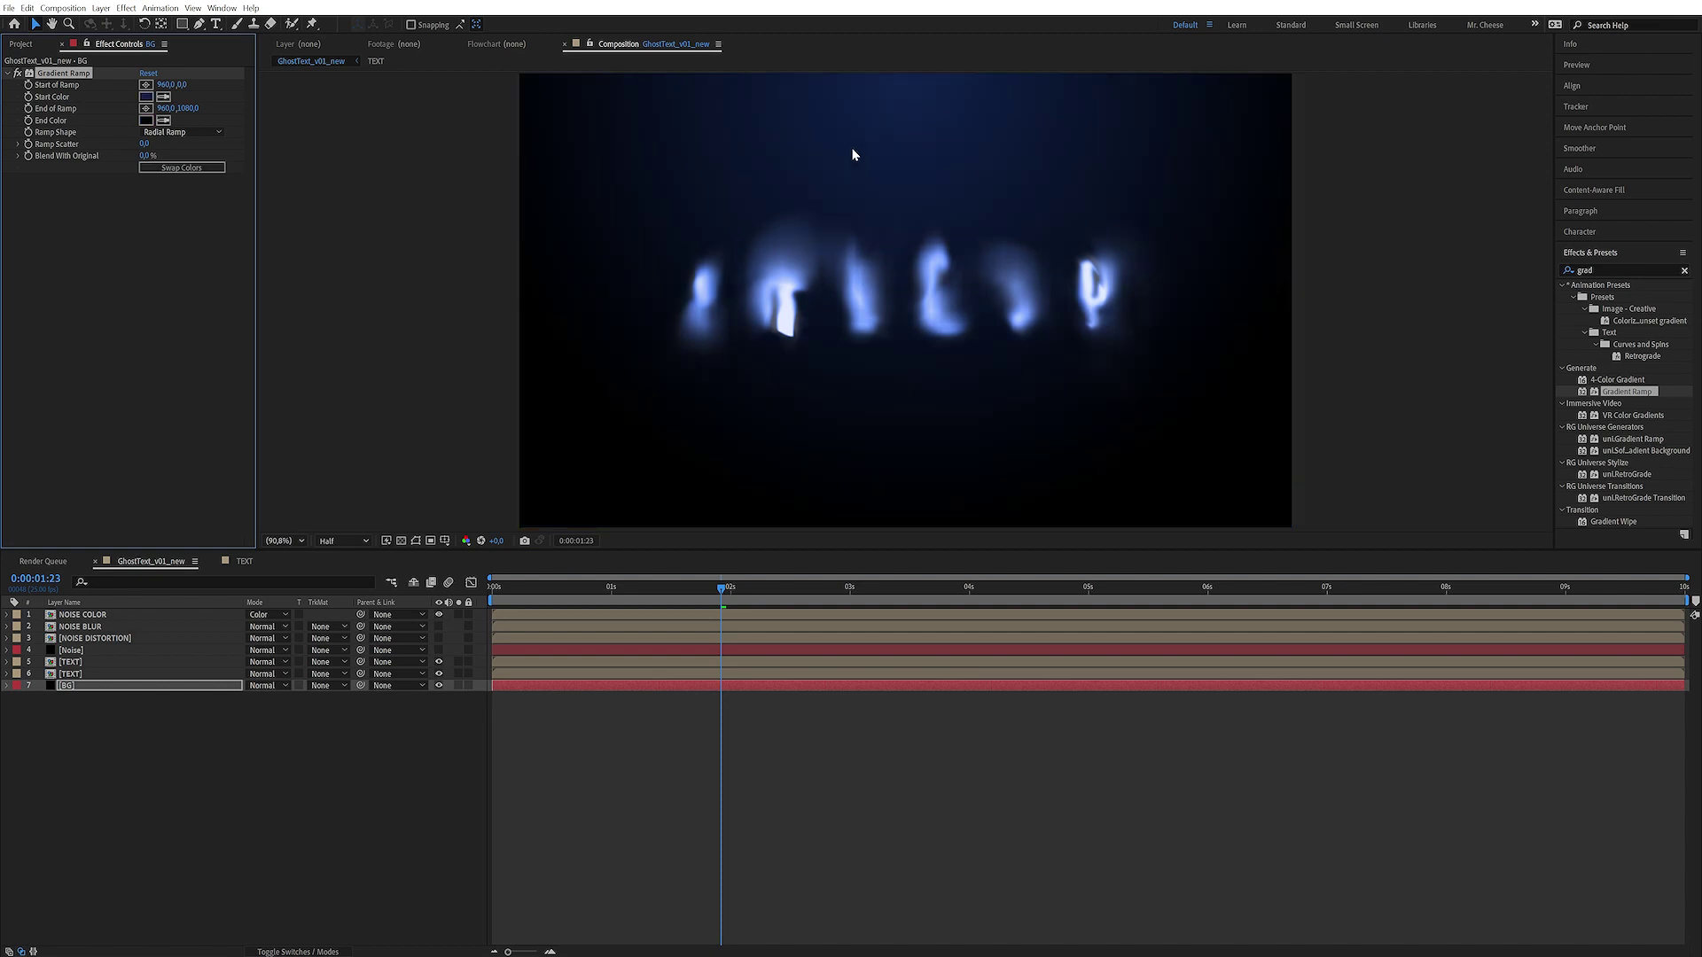
left_click_drag(188, 108, 279, 99)
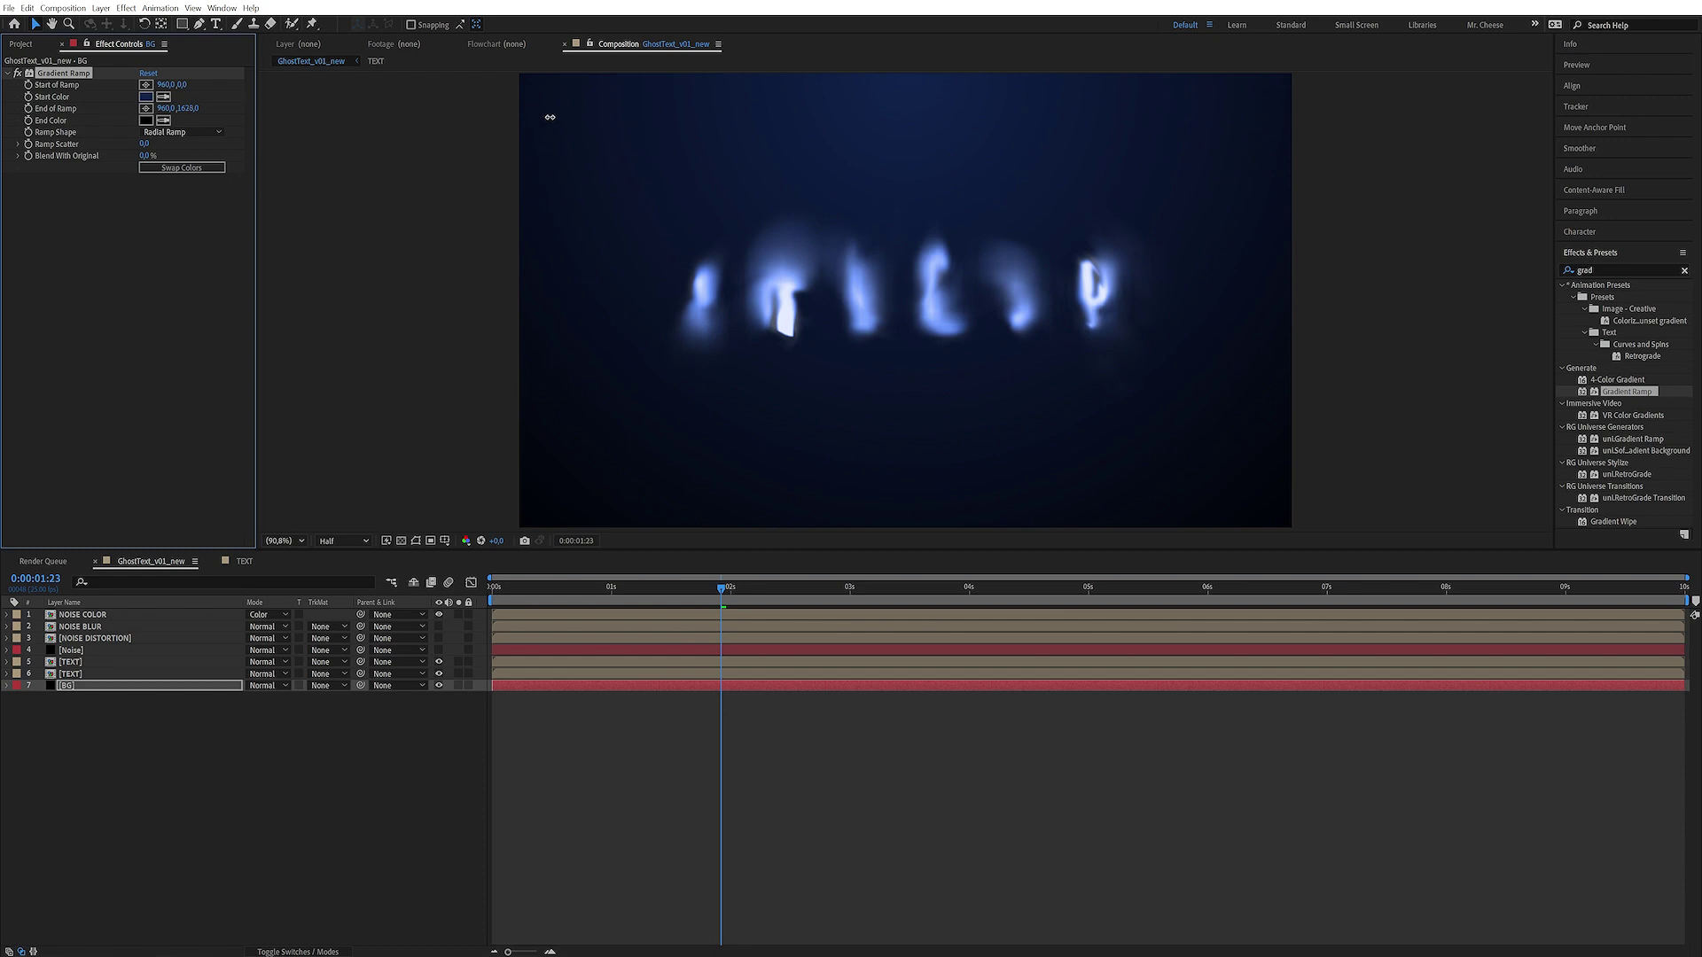
- Disable the Set Matte and Curves effects on NOISE COLOR while viewing the formed text around 6 seconds
left_click_drag(690, 582, 1246, 563)
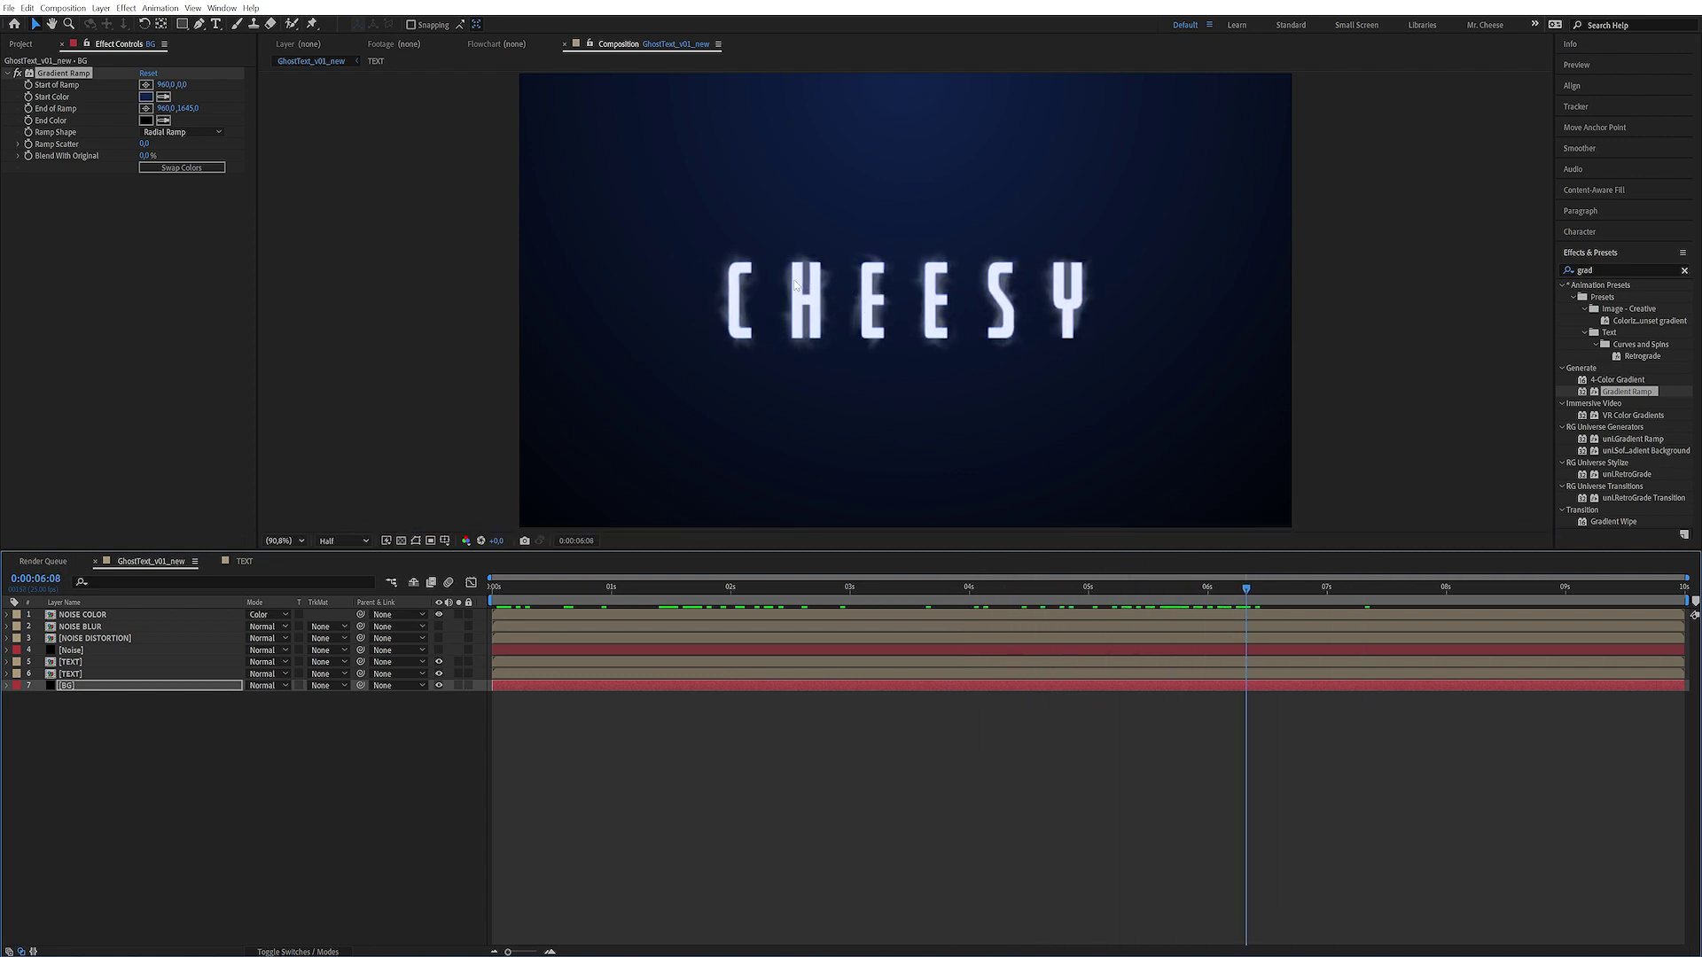
left_click(198, 710)
left_click(136, 637)
left_click(141, 614)
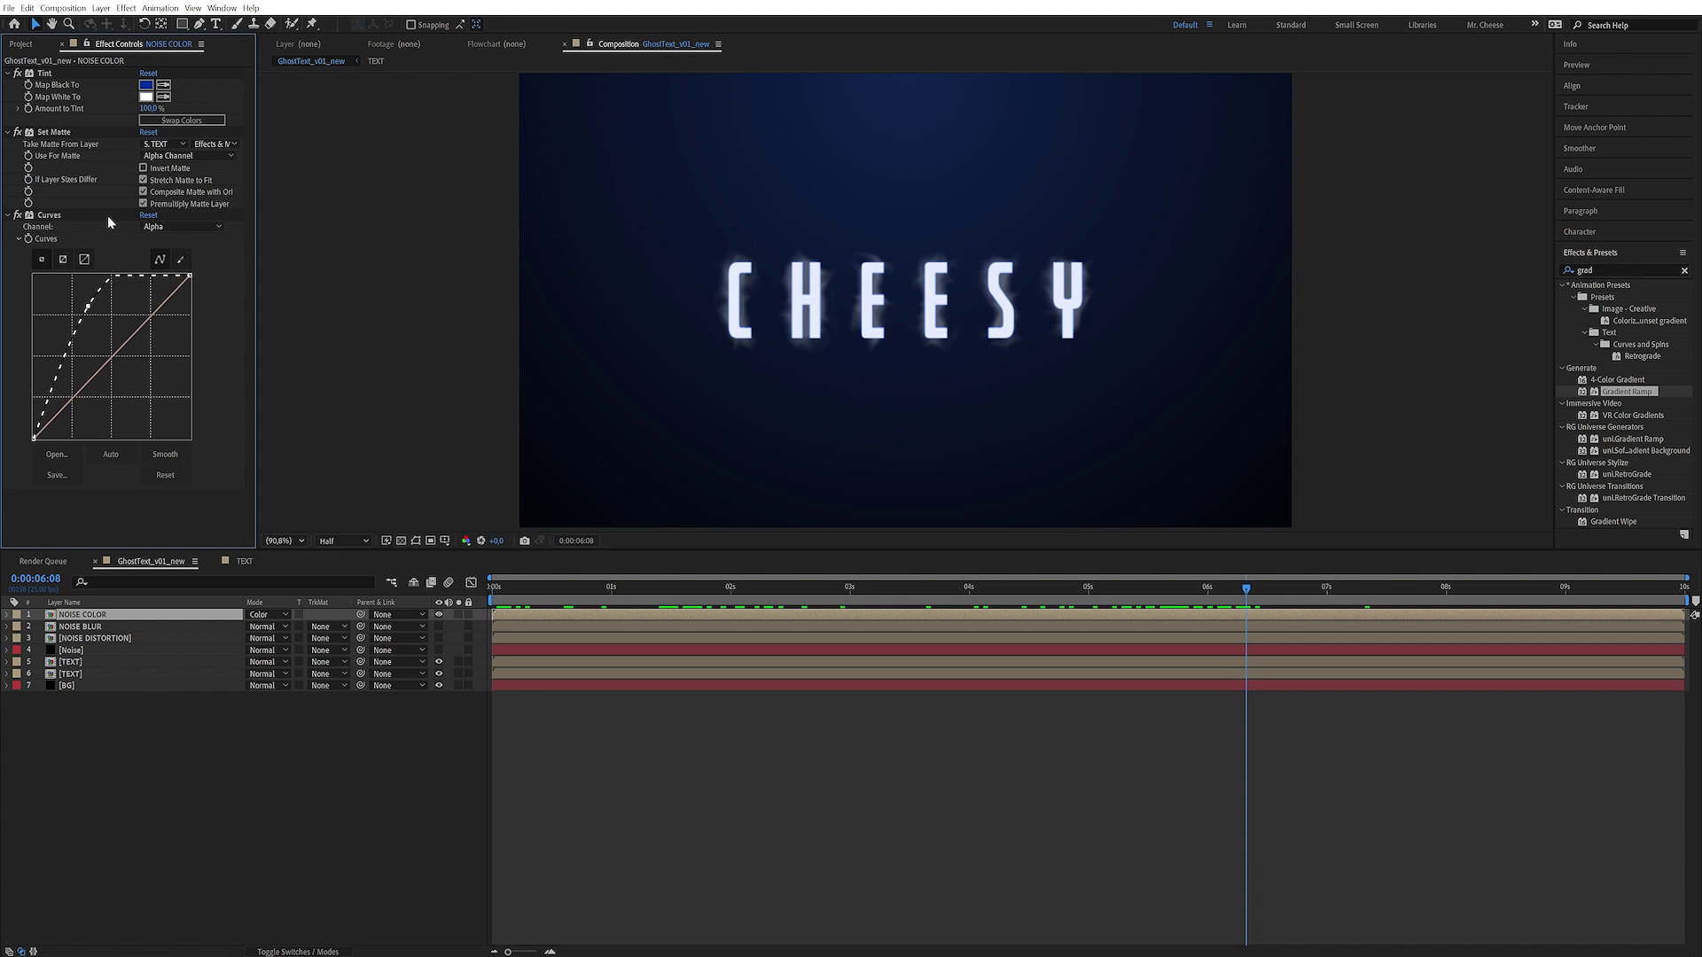
left_click(18, 132)
left_click(18, 215)
- Set the NOISE COLOR tint's Map Black To color to dark blue 001B56 and check nearby frames around 6 seconds
left_click(146, 85)
mouse_move(301, 387)
left_mouse_down()
mouse_move(322, 380)
mouse_move(322, 410)
left_mouse_up()
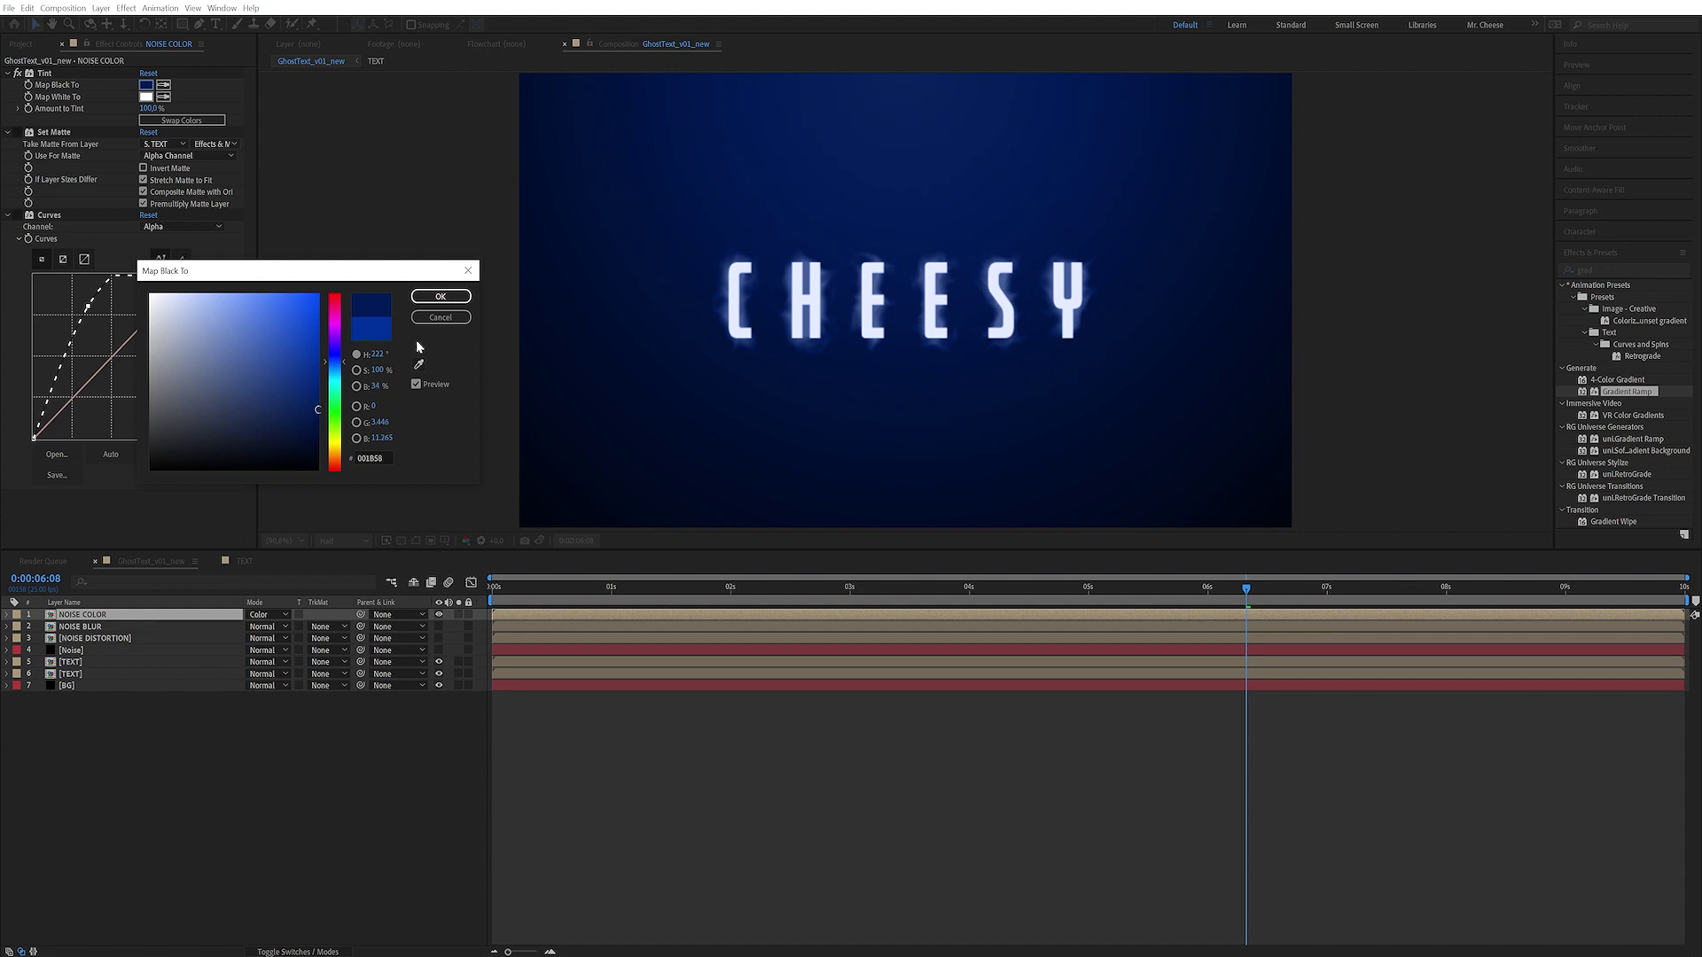
left_click(441, 296)
mouse_move(1207, 600)
left_mouse_down()
mouse_move(828, 587)
mouse_move(1226, 587)
left_mouse_up()
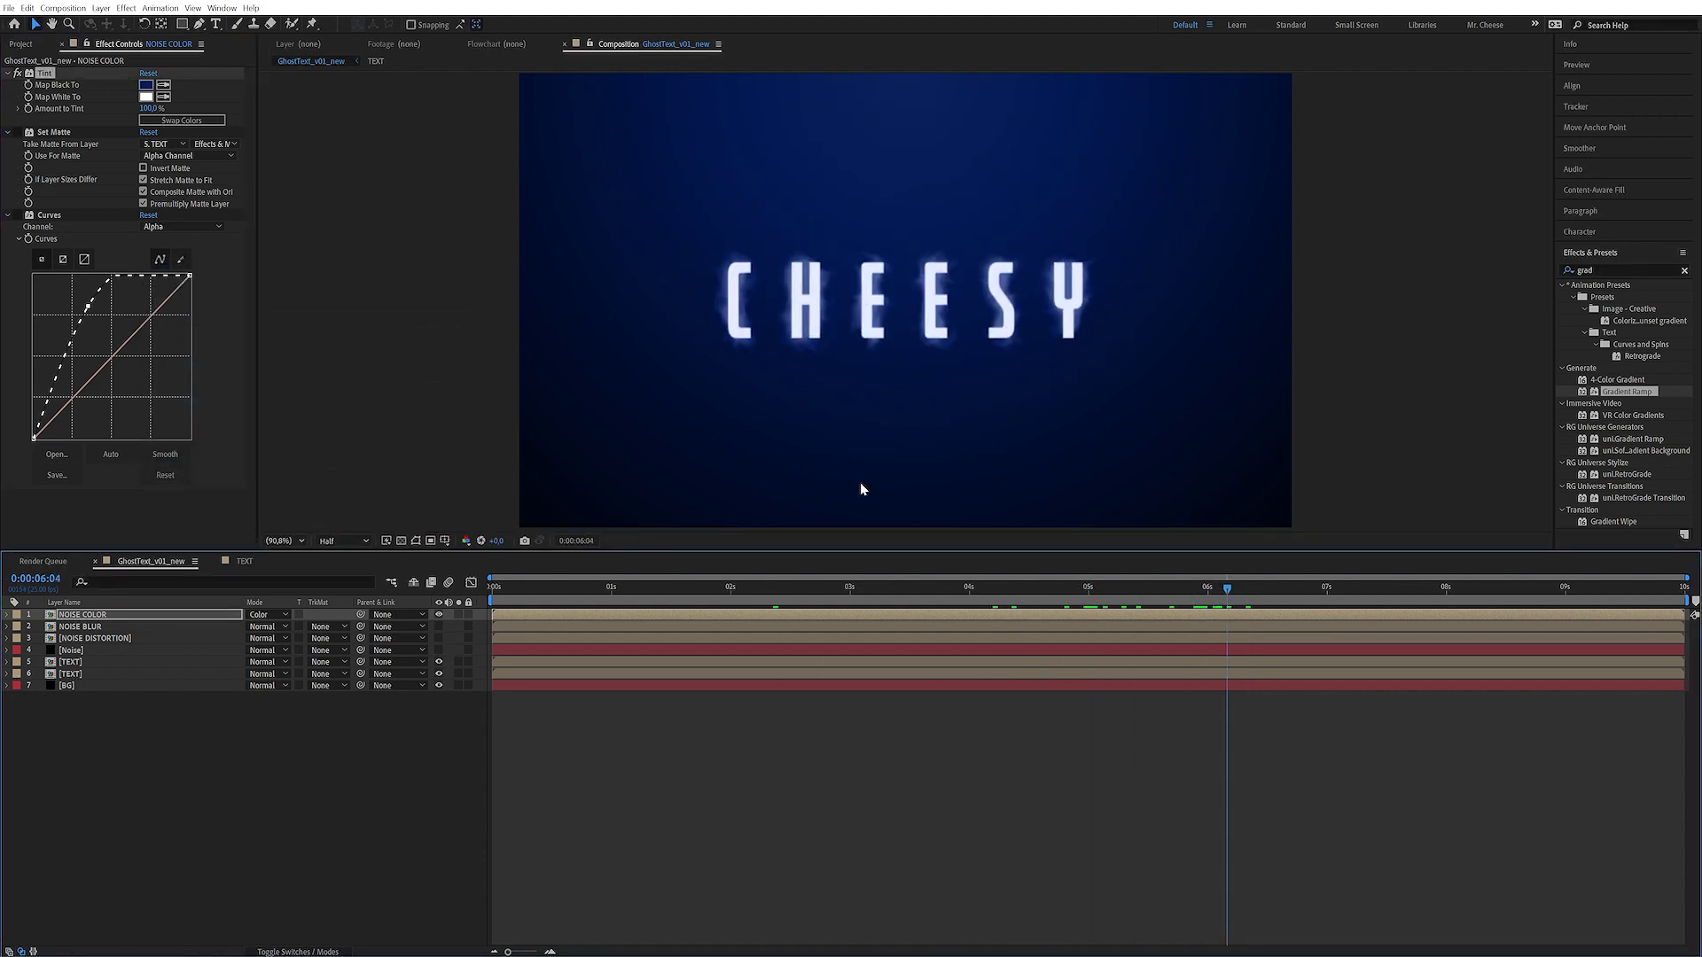
left_click(285, 785)
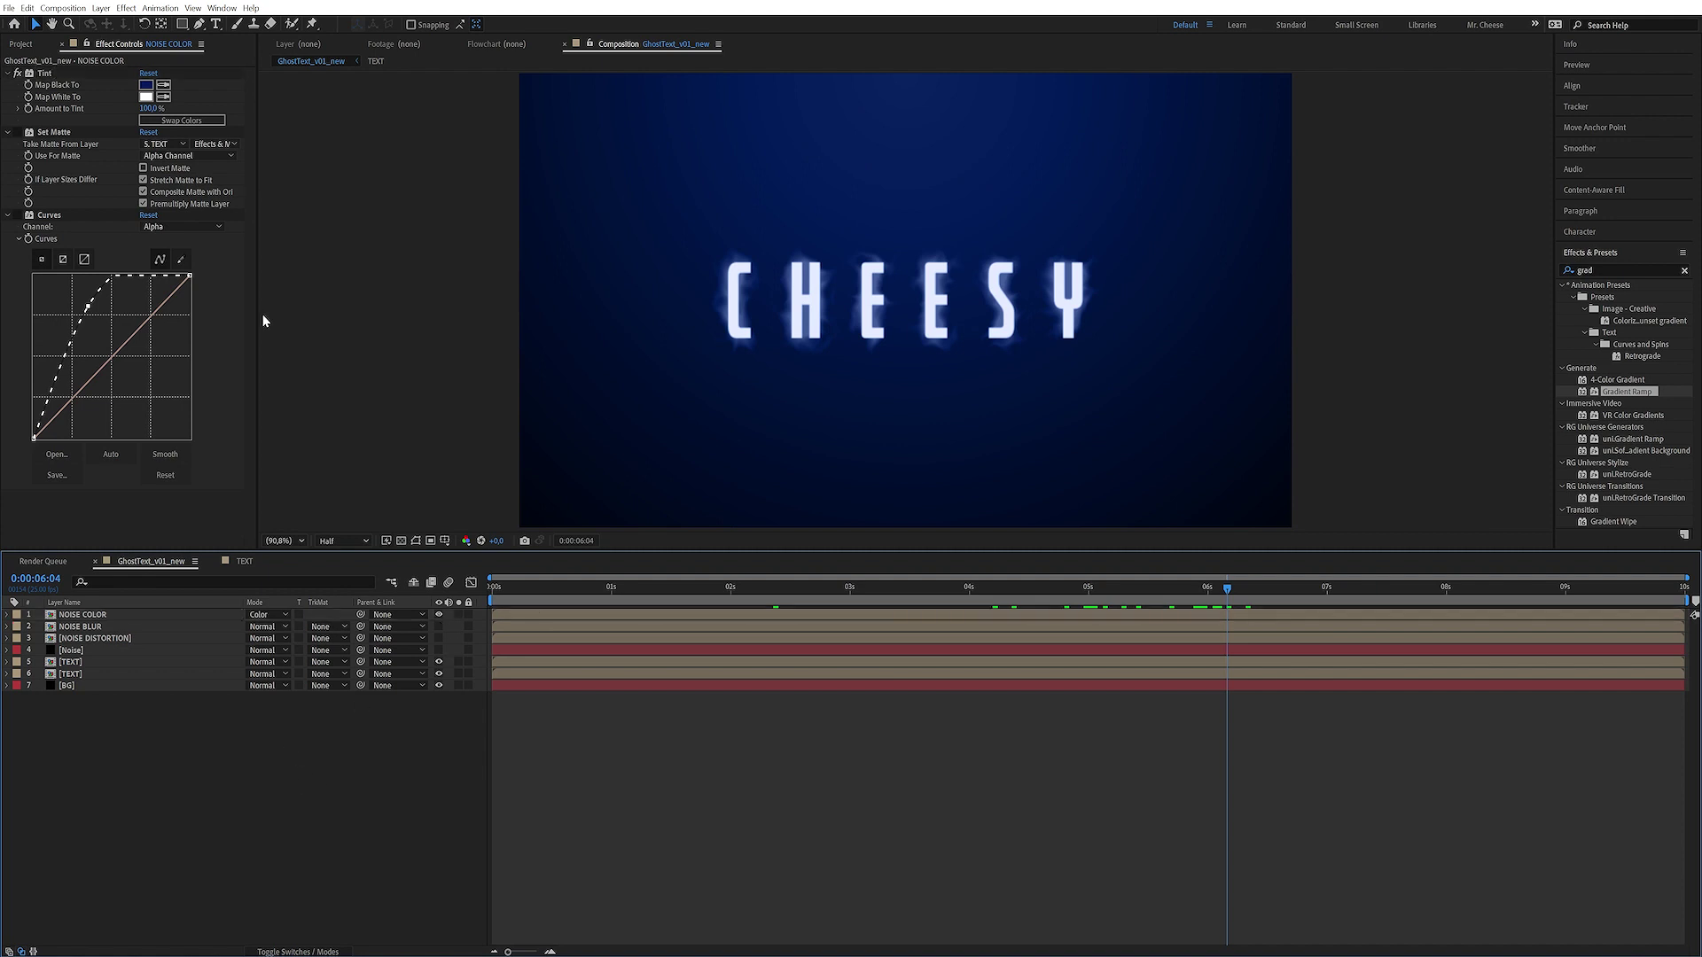
- Create an adjustment layer above all the other layers and name it Blink
left_click(100, 8)
mouse_move(178, 23)
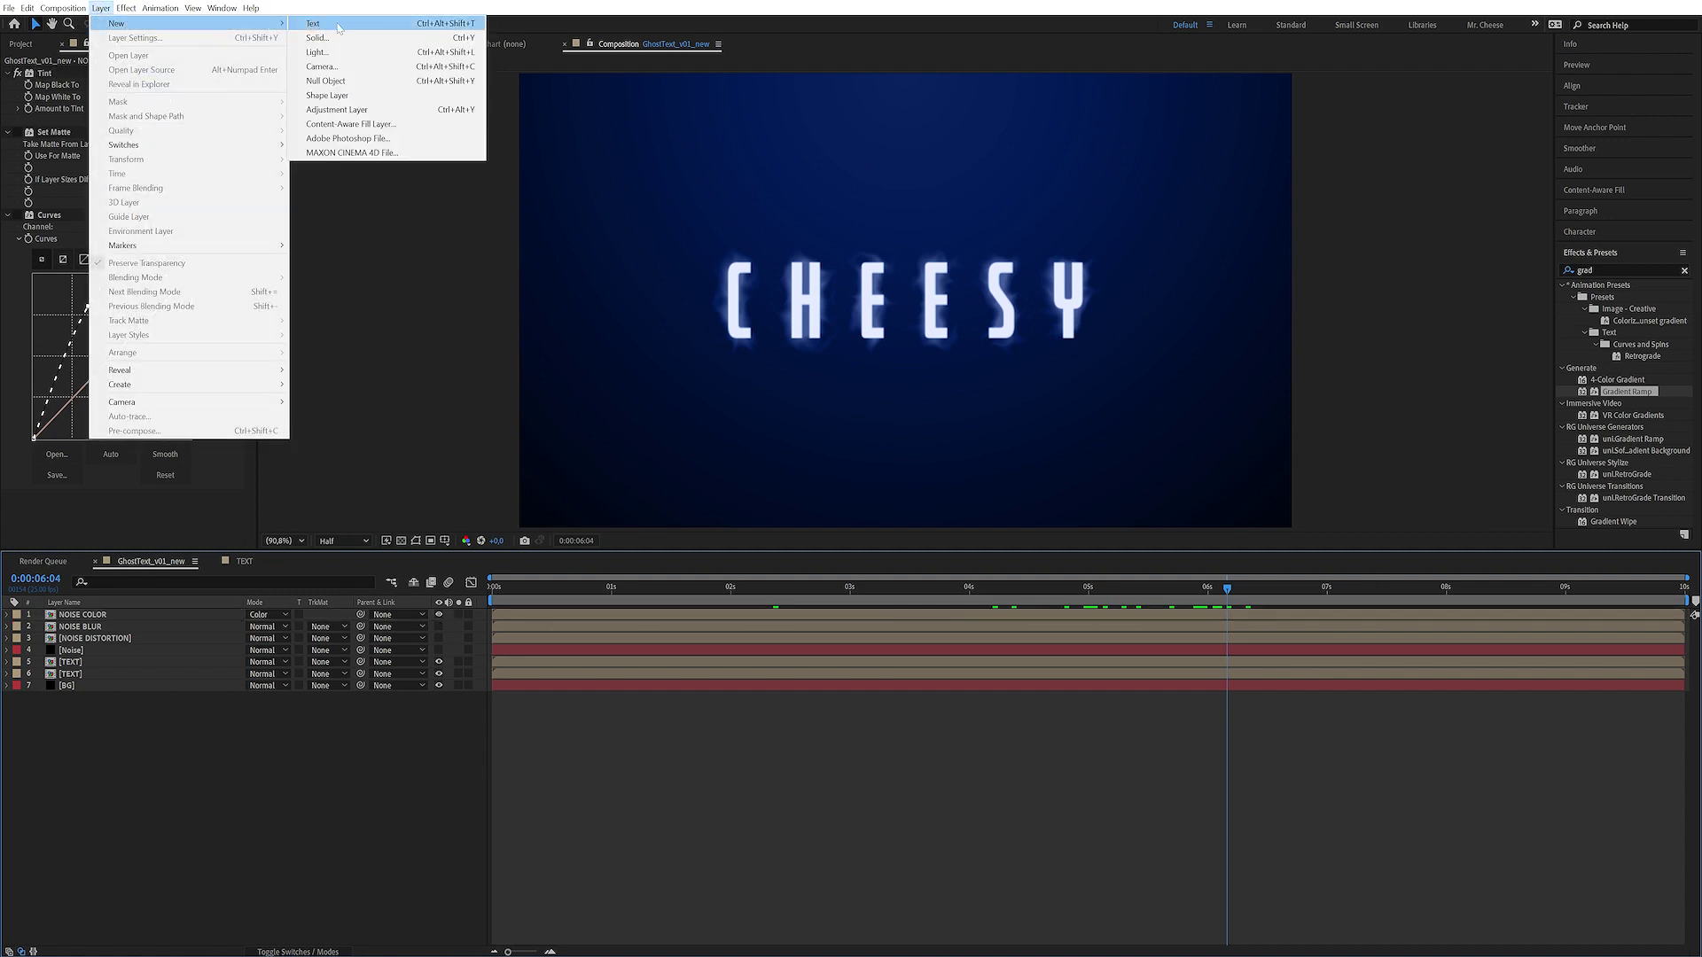
left_click(381, 109)
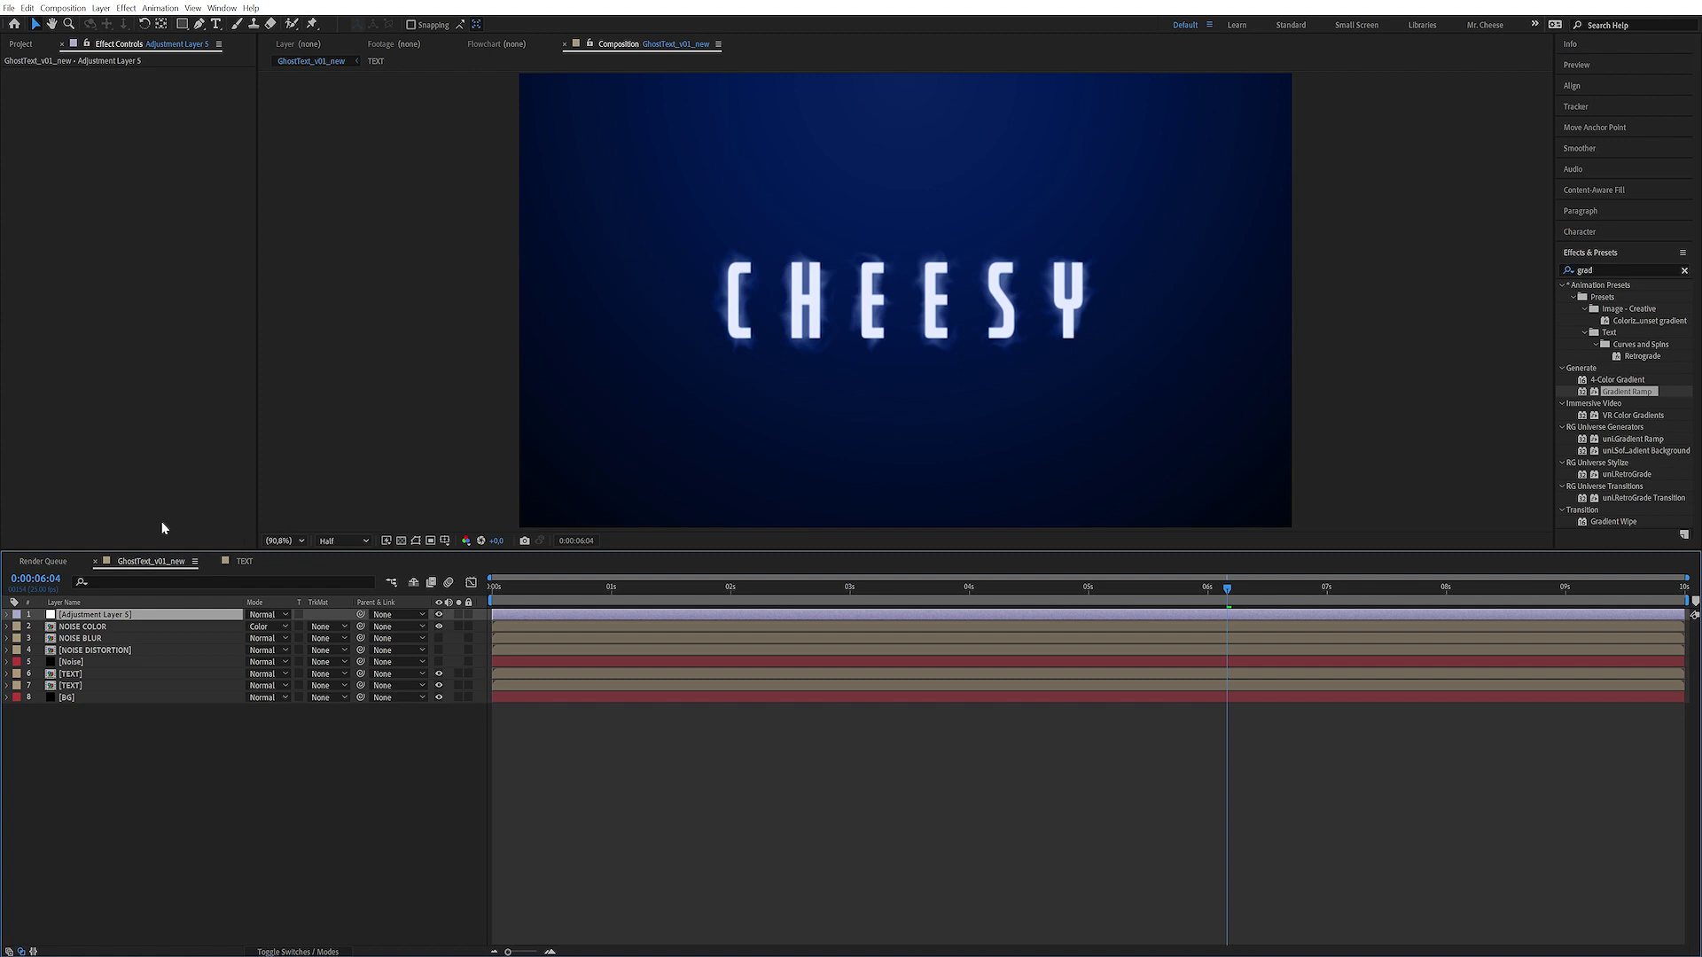
key("Return")
type("Blink")
key("Return")
- Apply the Exposure color correction effect to the Blink adjustment layer
left_click(1605, 270)
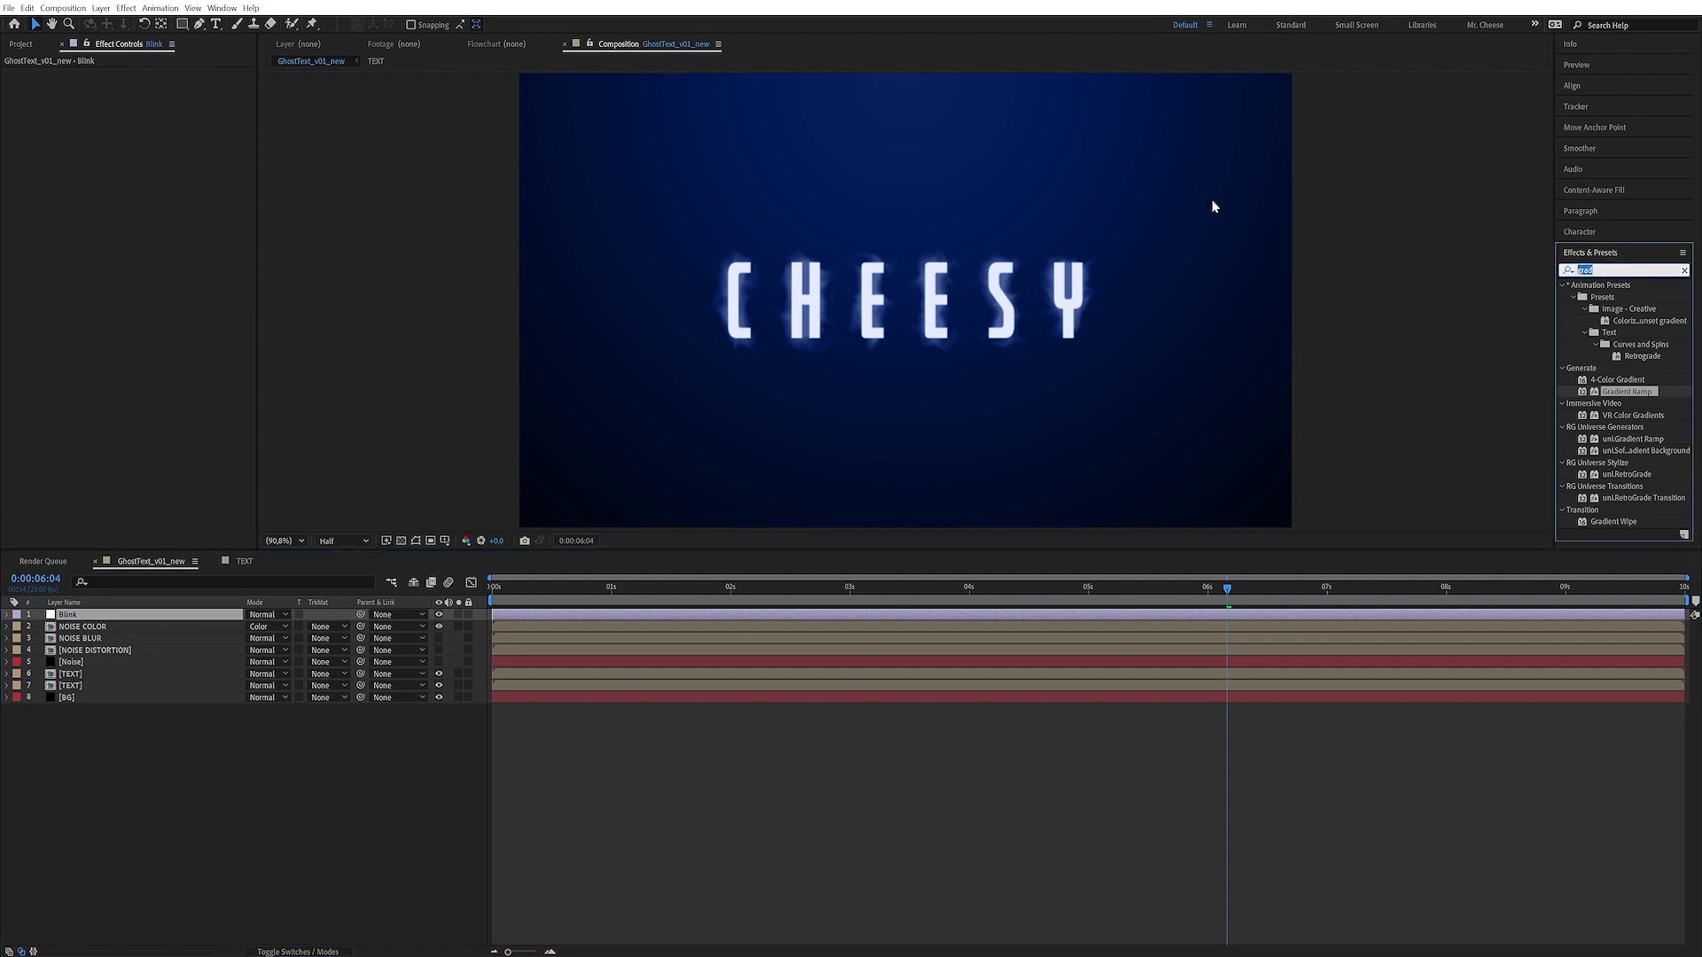
type("expo")
double_click(1617, 427)
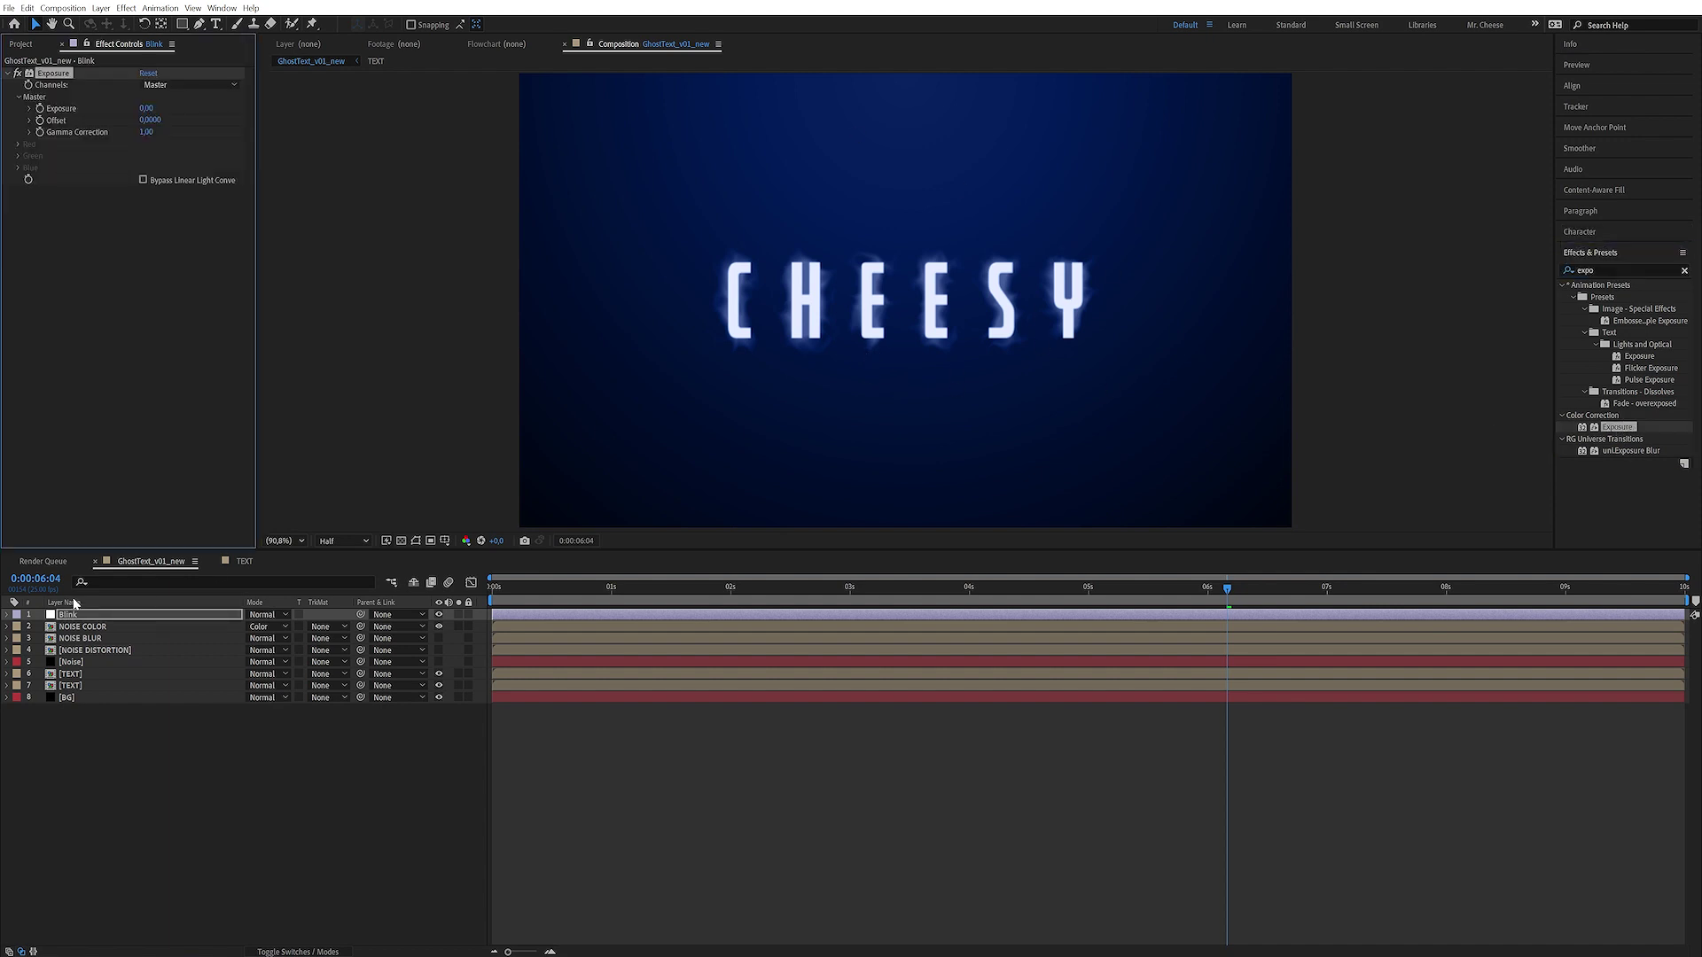
- Drive the Exposure value on the Blink layer with the expression wiggle(10,0.3)
left_click(9, 618)
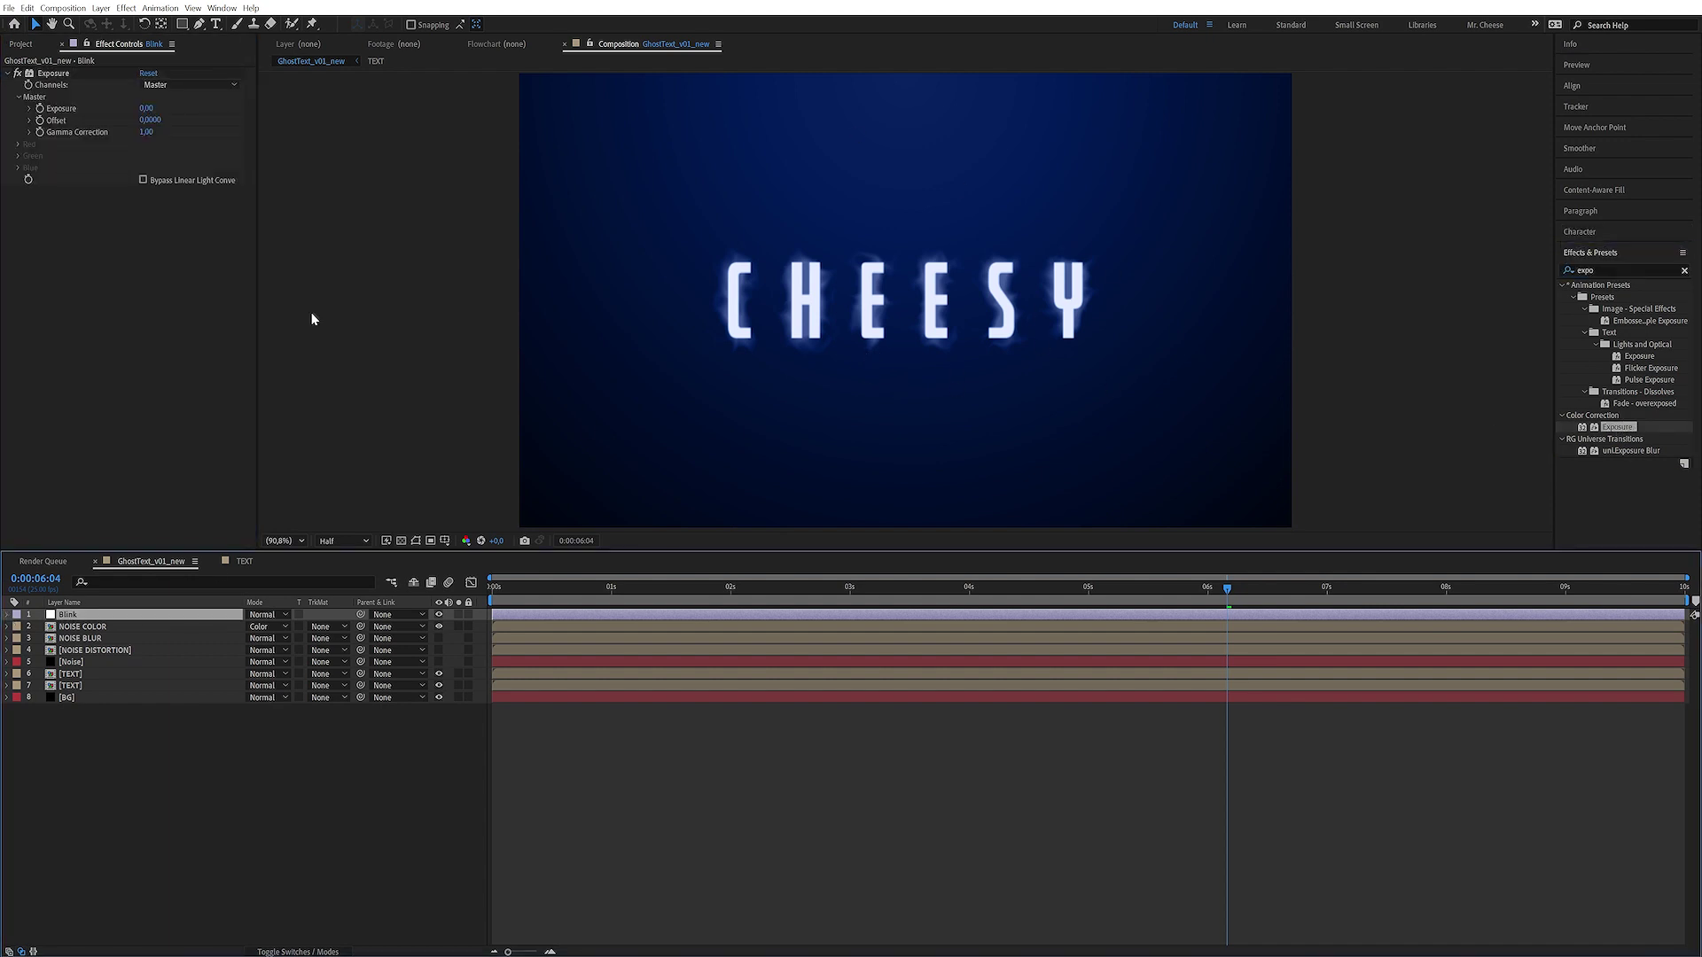
left_click(39, 108, "alt")
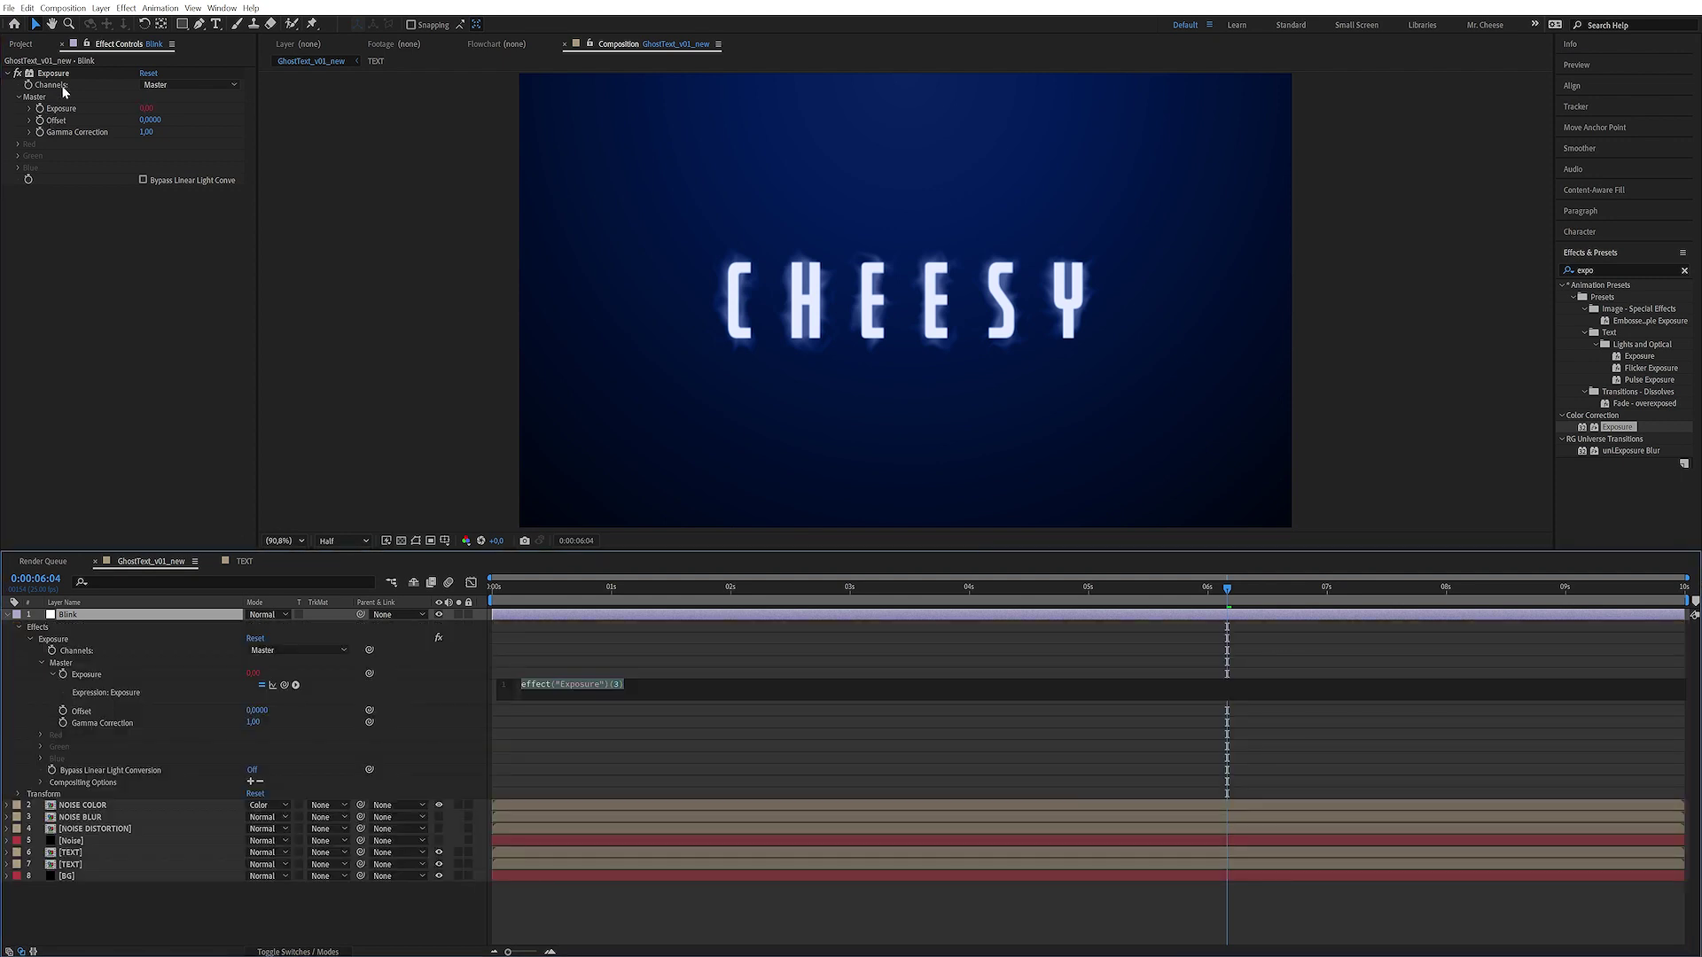
type("wiggle()")
double_click(572, 684)
left_click(497, 663)
- Preview the flickering animation from the start, collapse the Blink properties, and scrub to just past 2 seconds
key("space")
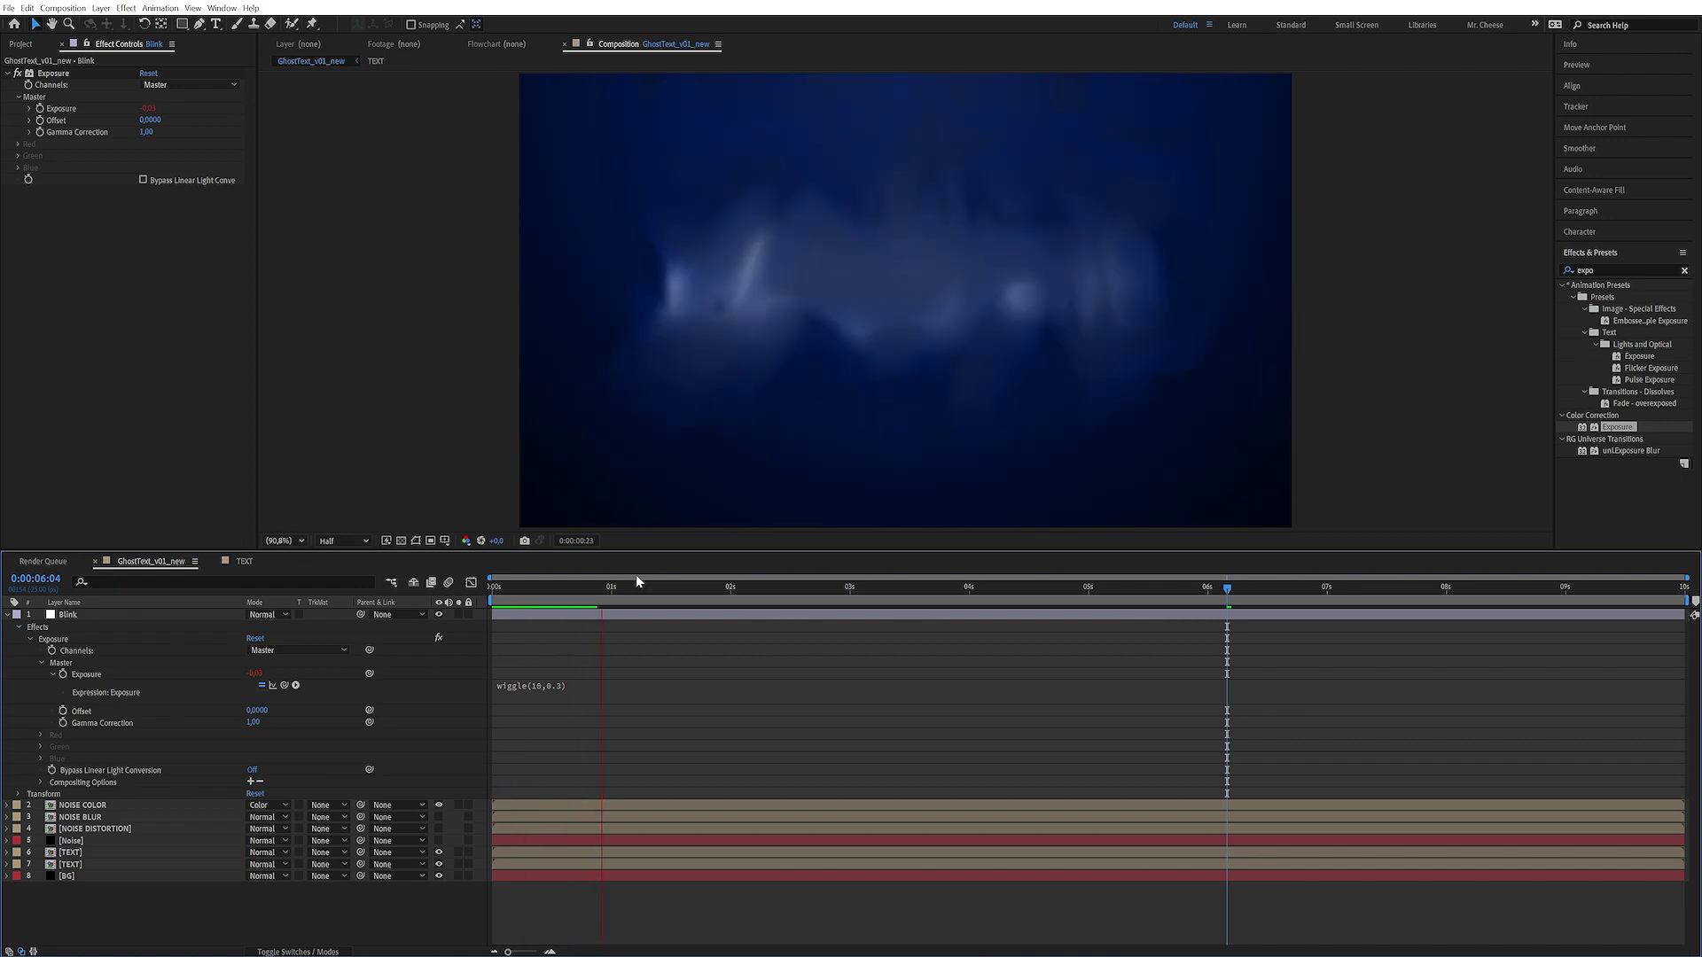
key("u")
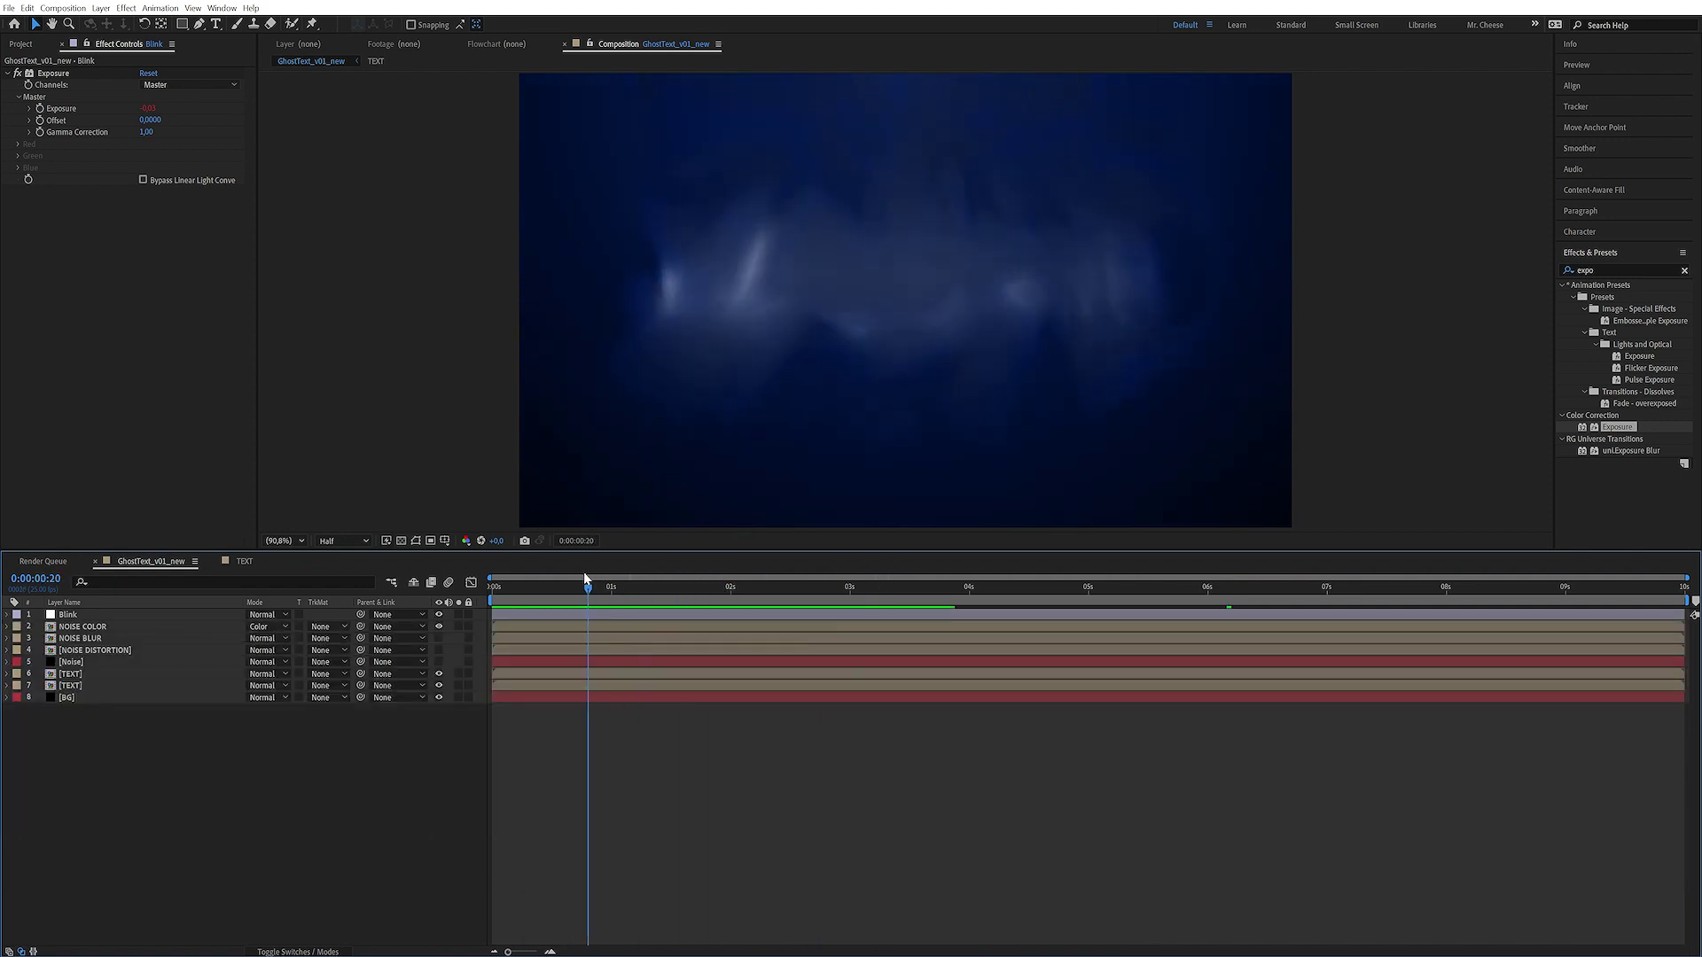
mouse_move(744, 563)
left_mouse_down()
mouse_move(789, 563)
mouse_move(688, 563)
mouse_move(769, 563)
left_mouse_up()
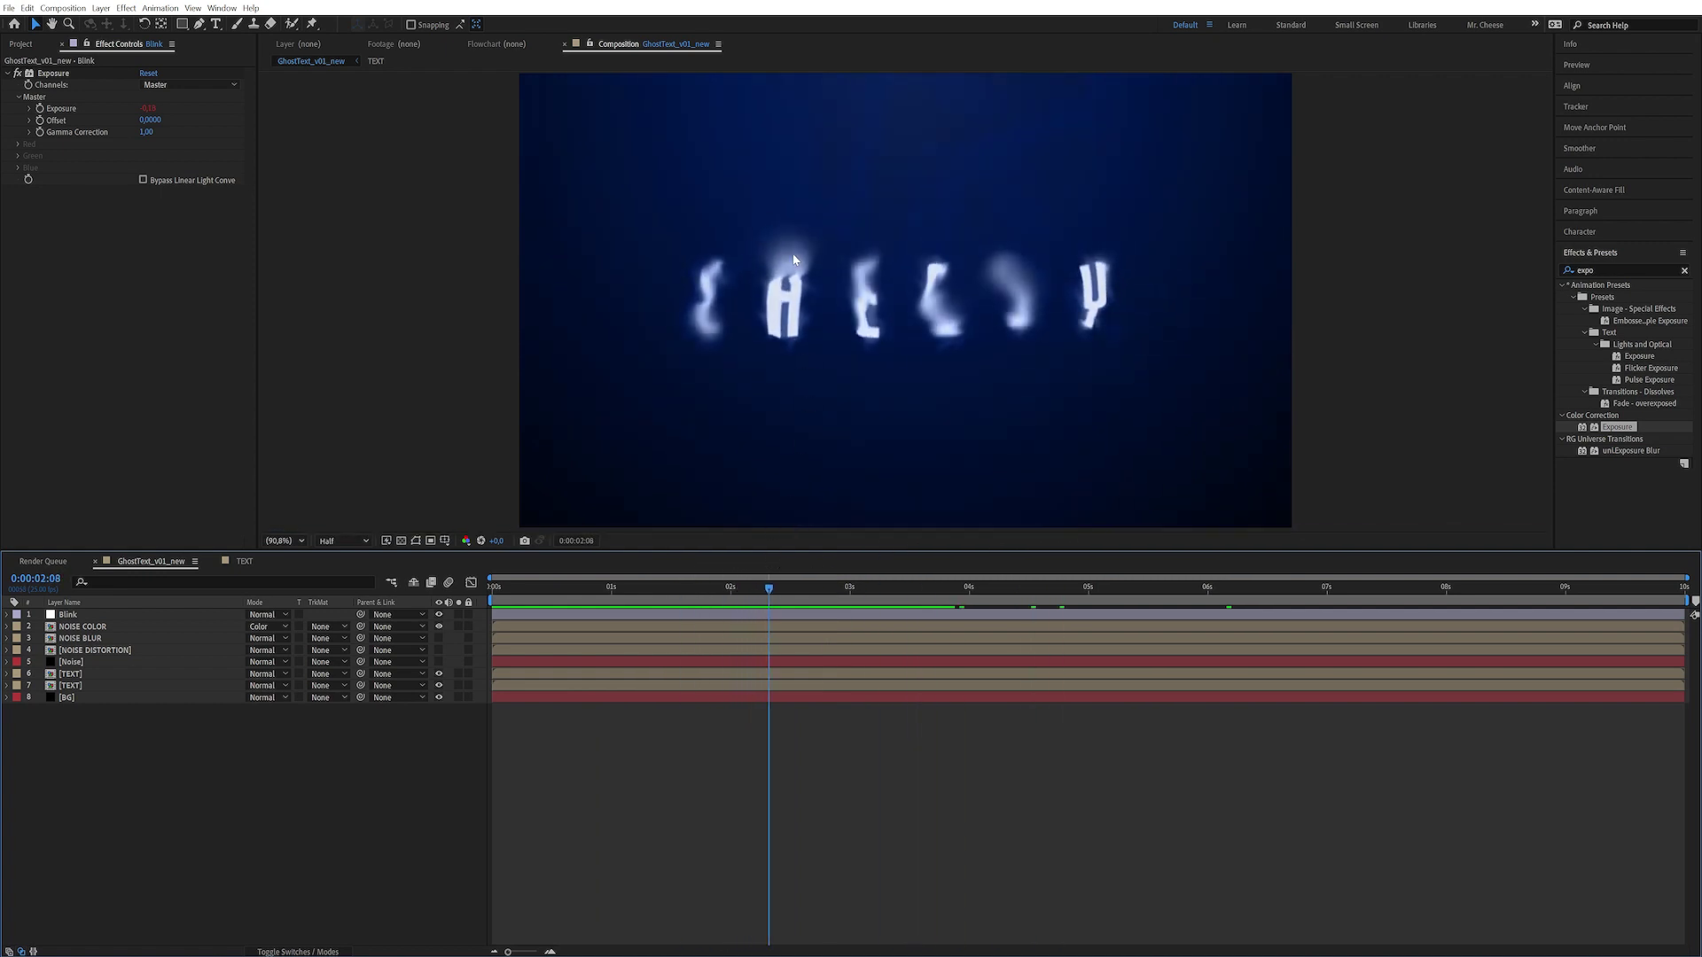